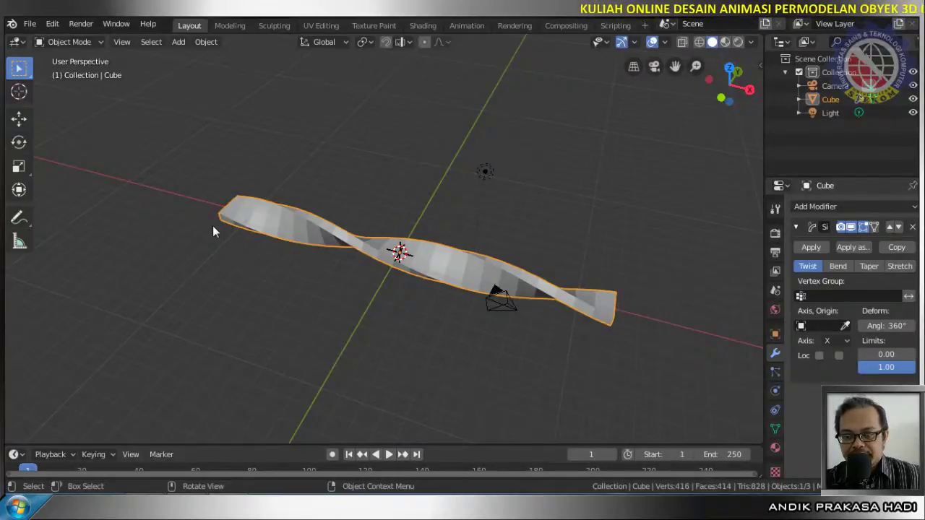
Lower the upper limit of the bar's Simple Deform twist to 0.70
middle_drag(597, 322, 621, 266)
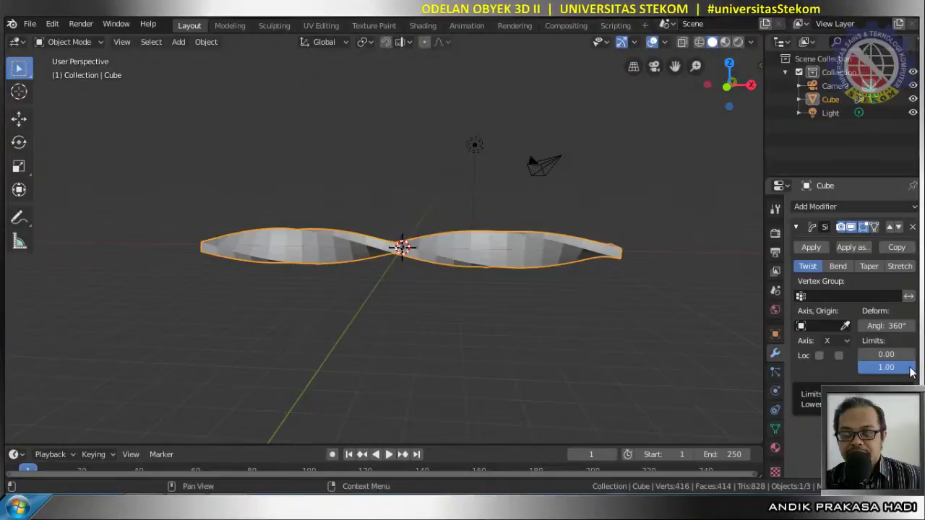
drag(915, 374, 871, 373)
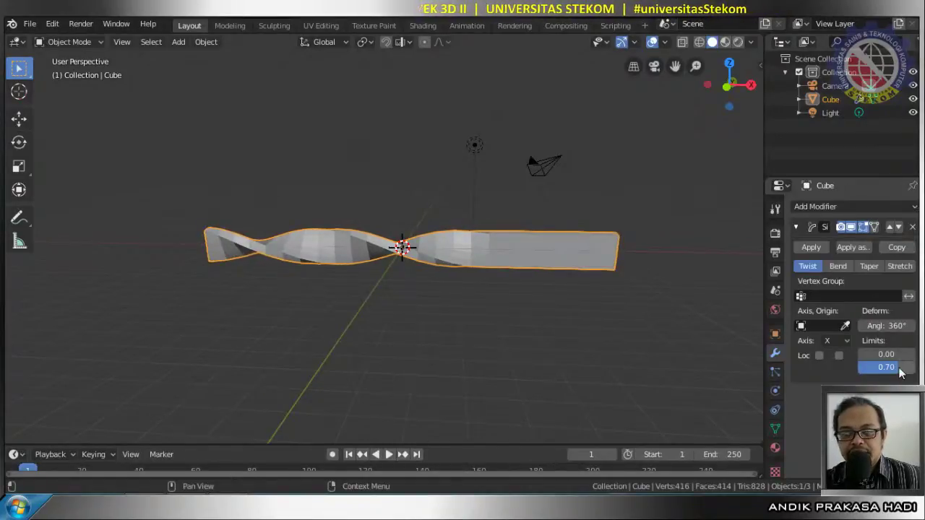
middle_drag(526, 268, 552, 355)
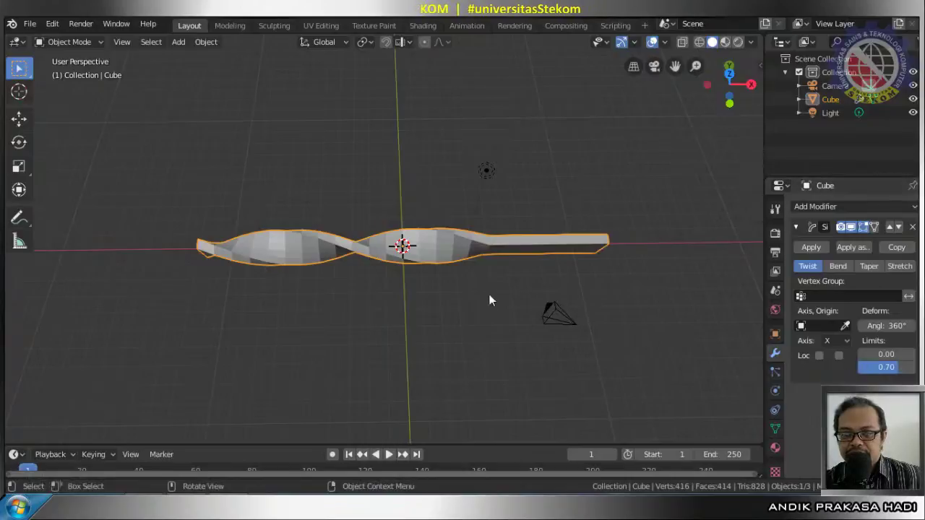
Set the upper limit of the bar's Simple Deform twist to 0.8
click(902, 369)
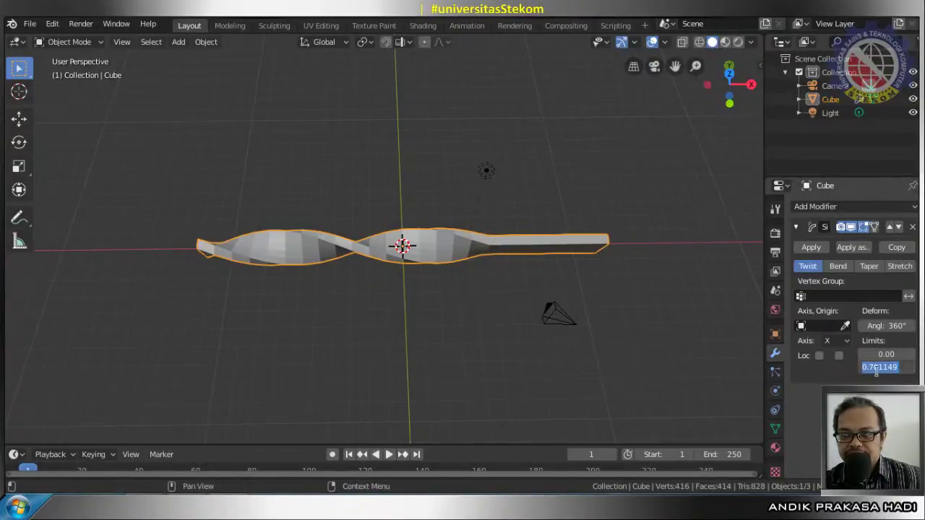
key(BackSpace)
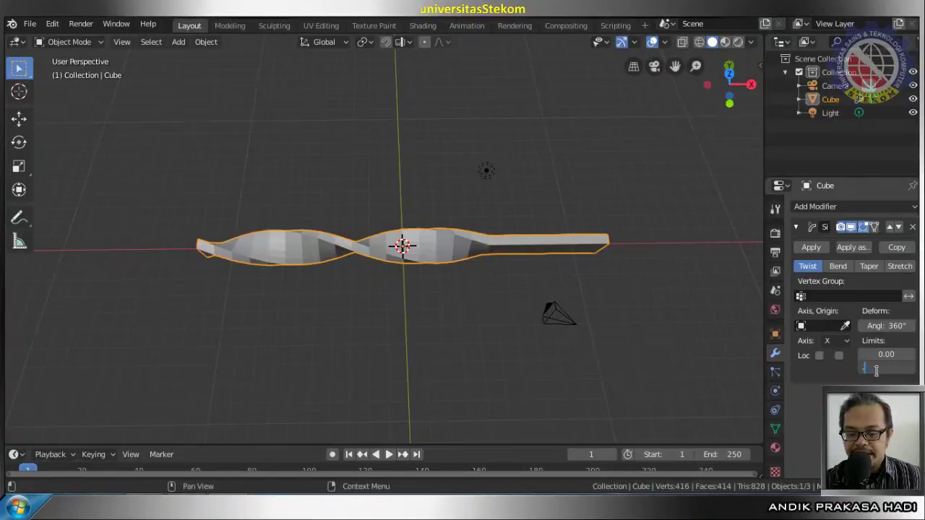
text(.8)
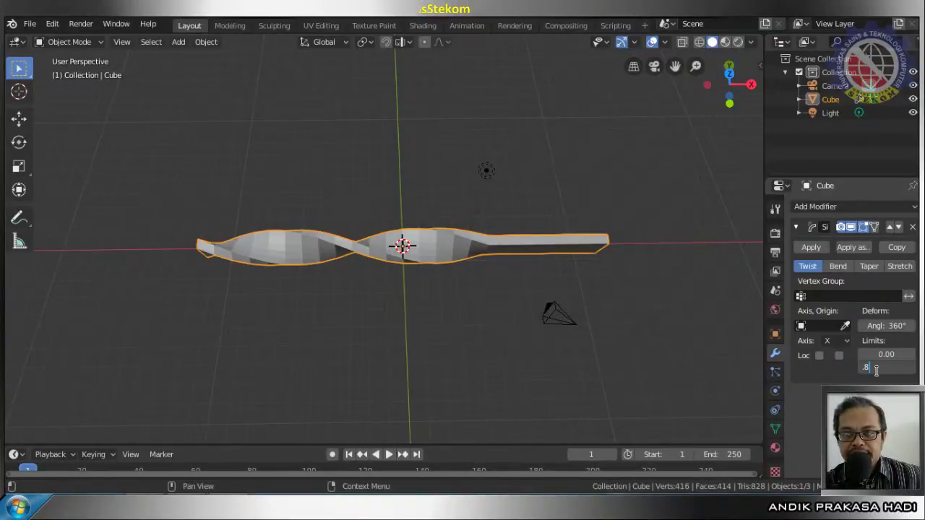
key(Return)
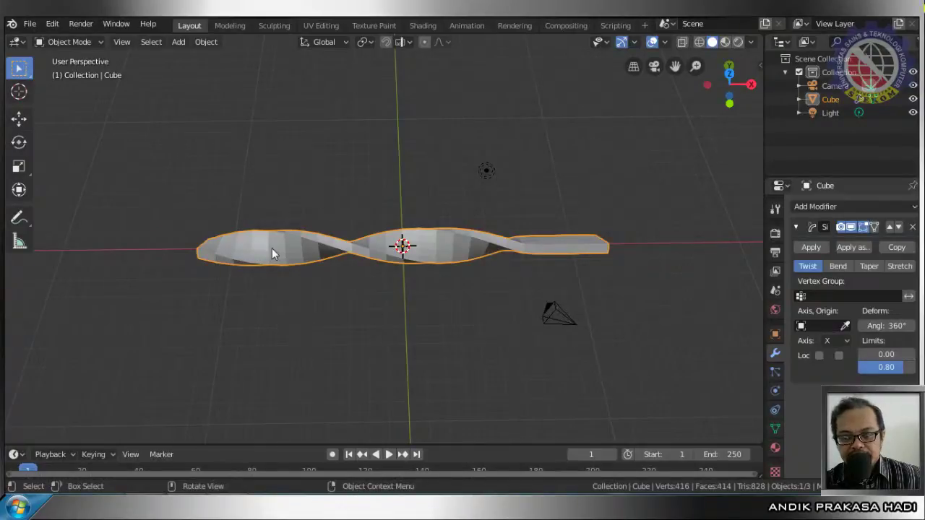
Set the lower limit of the bar's Simple Deform twist to 0.3
click(886, 354)
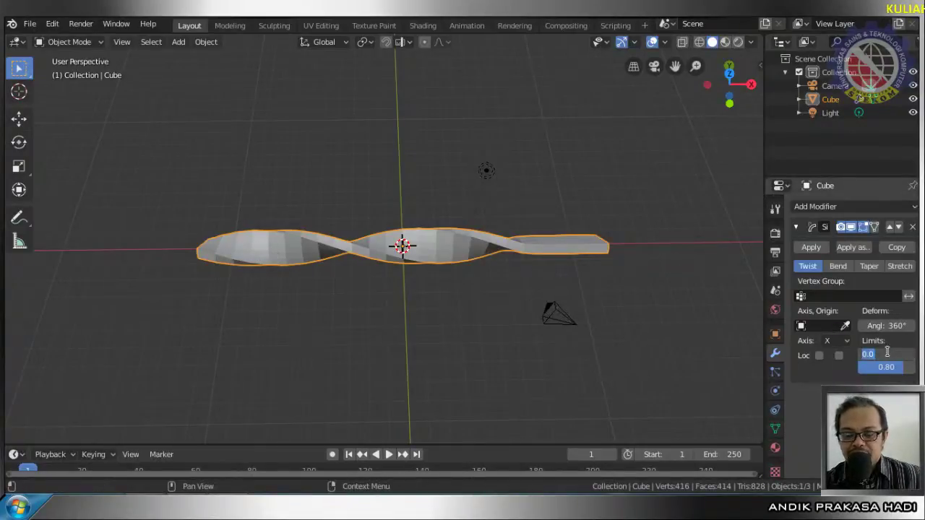
text(.3)
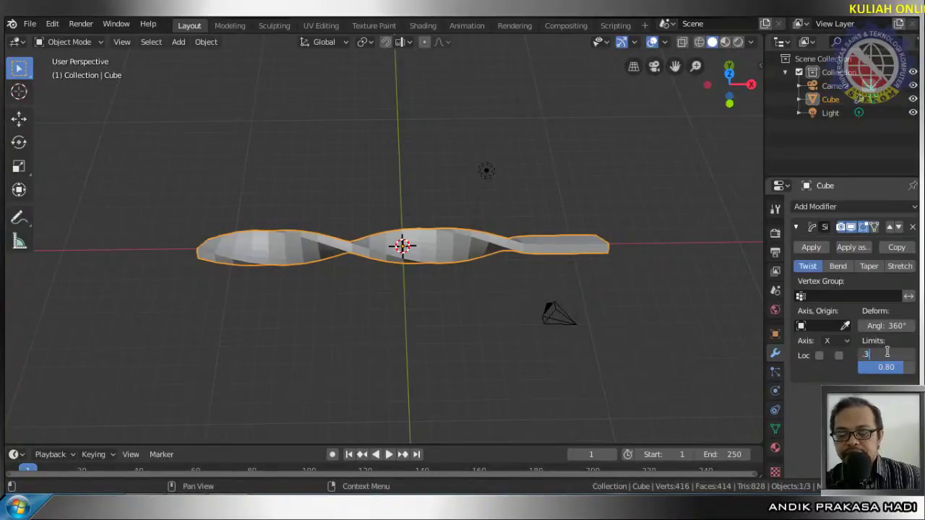
key(Return)
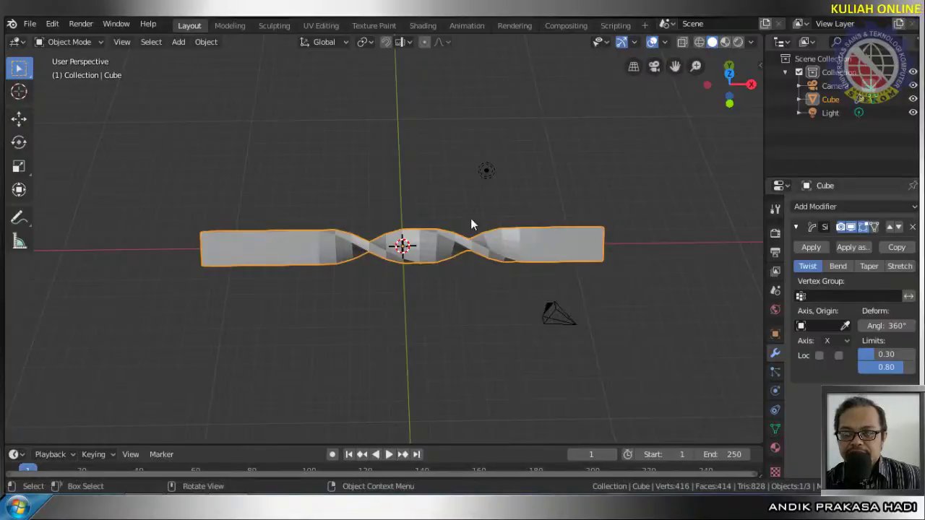
middle_drag(473, 220, 489, 181)
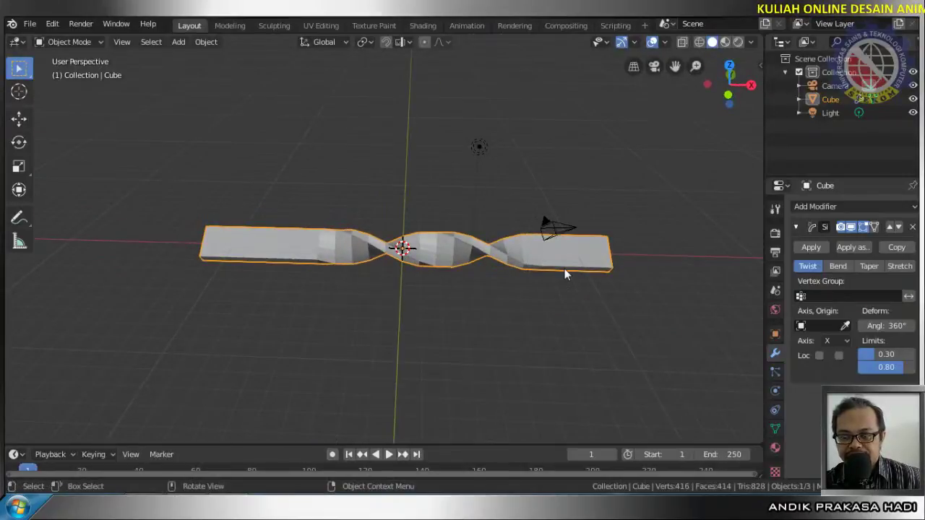
Set the twist's lower limit to 0.1 and apply the Simple Deform modifier to the bar
click(897, 355)
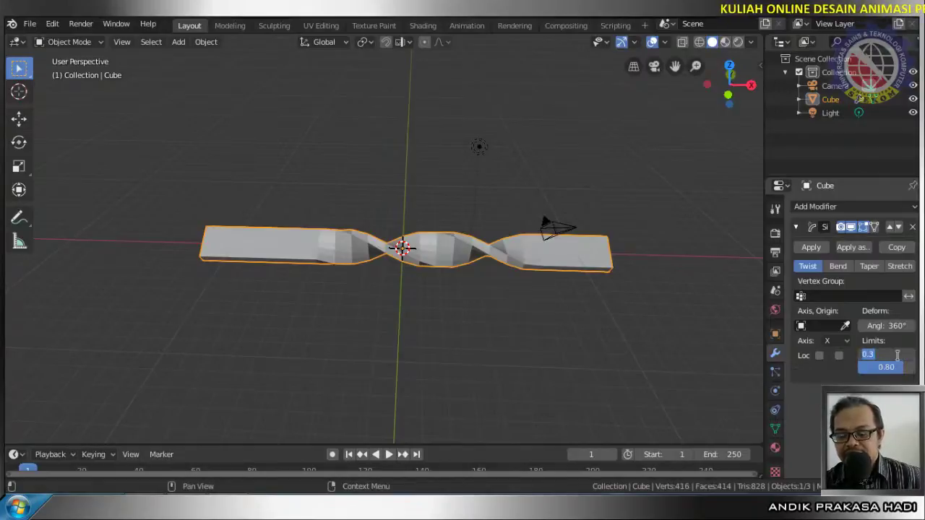
key(BackSpace)
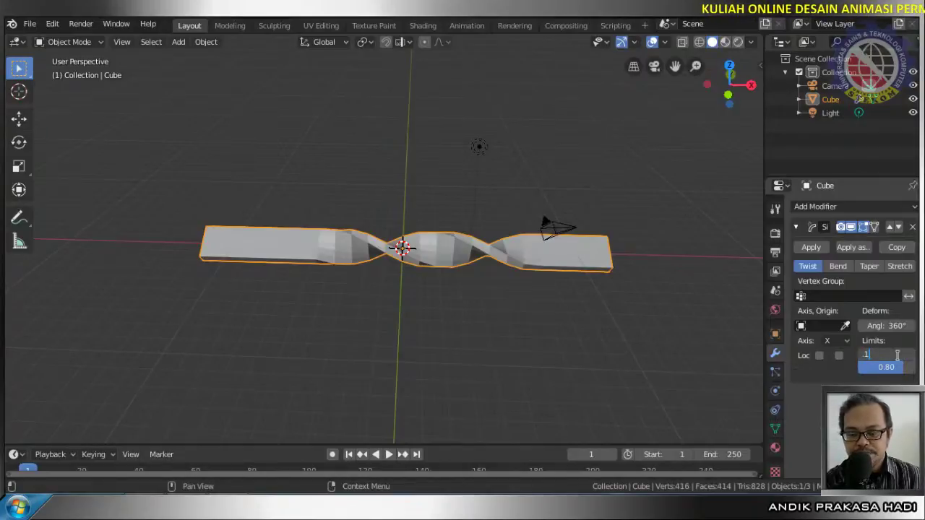
key(Return)
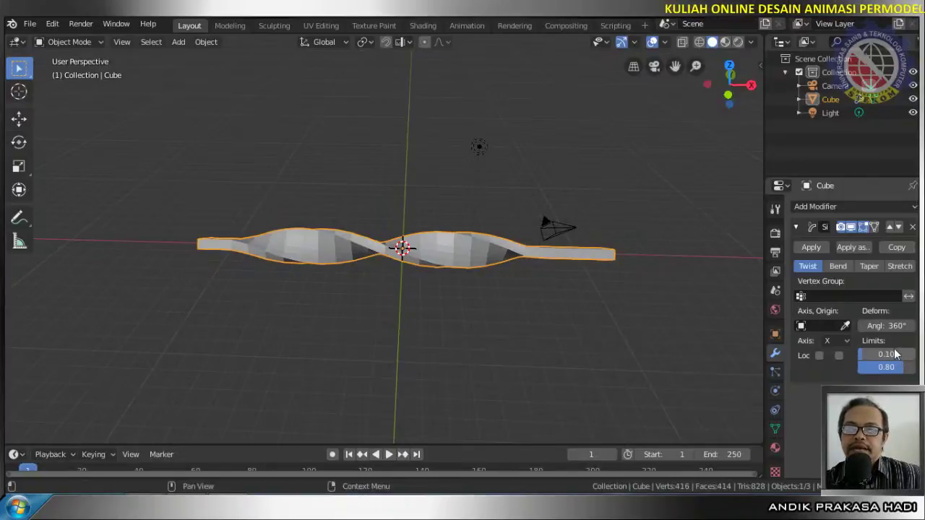
middle_drag(444, 297, 469, 334)
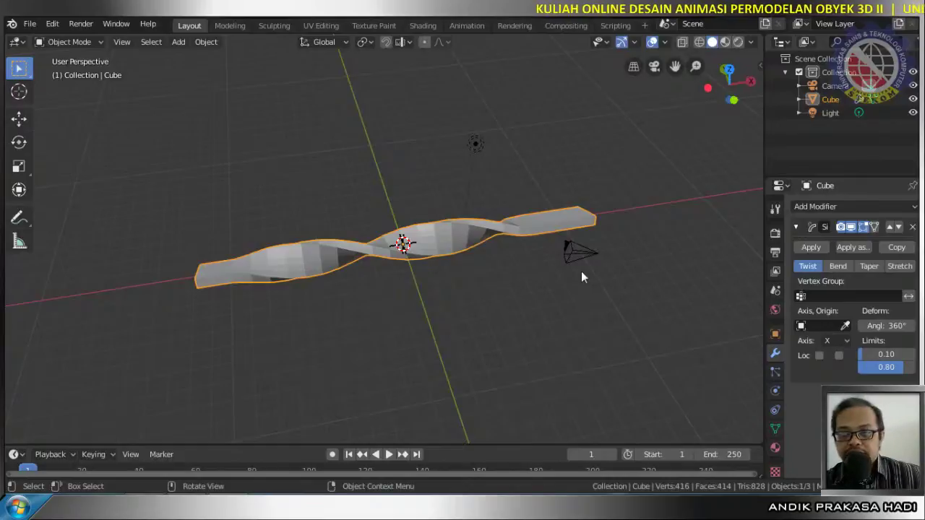
click(813, 249)
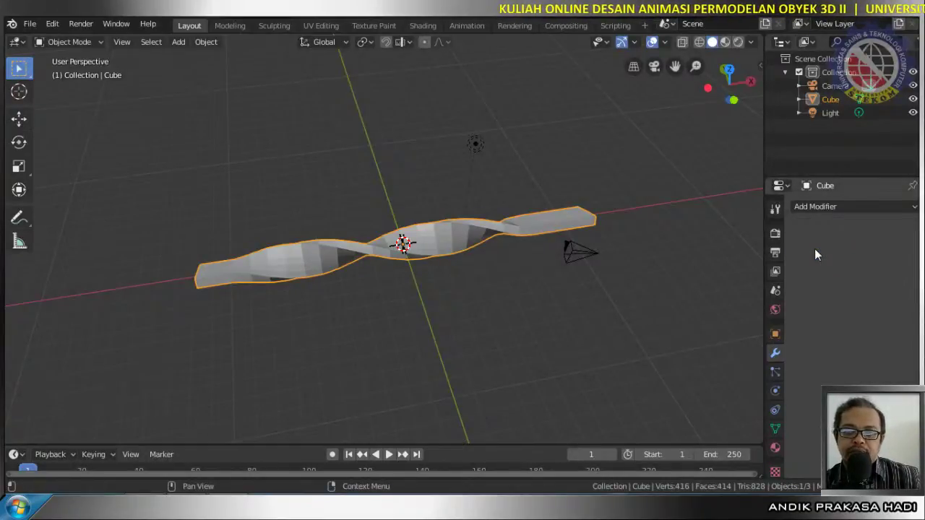
Add a new Simple Deform modifier to the twisted bar with a twist angle of 360°
click(830, 210)
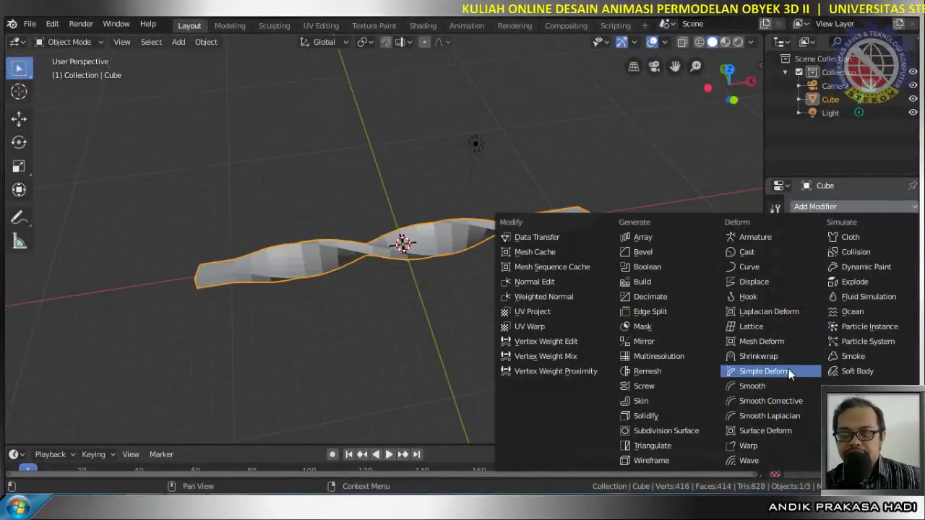
click(764, 371)
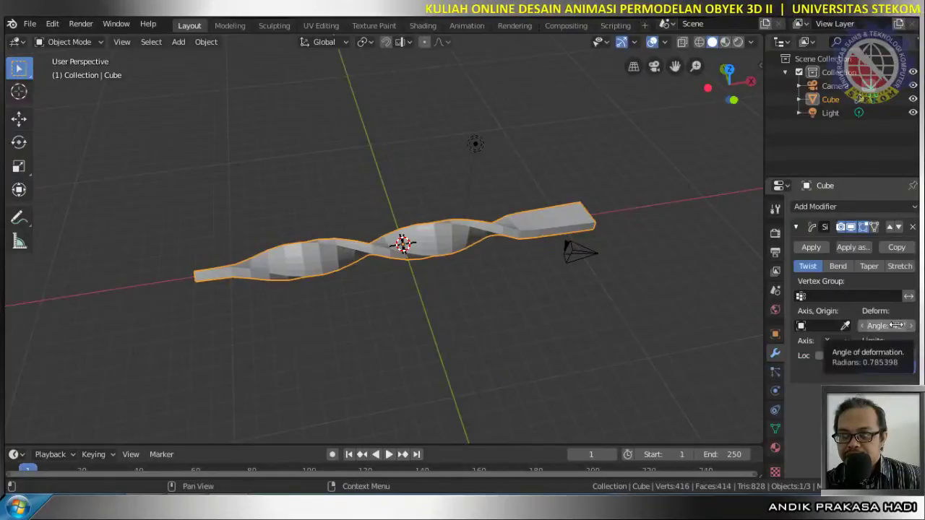
drag(896, 326, 924, 325)
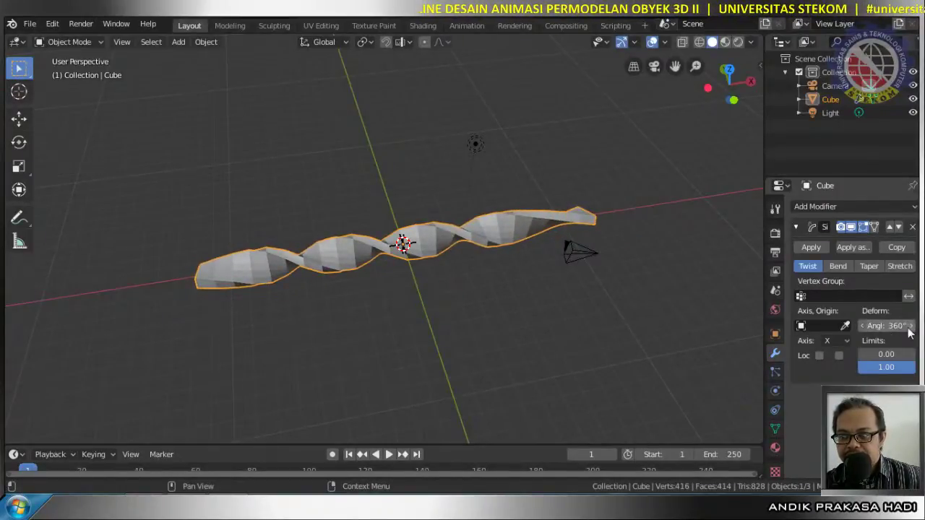
Increase the new Simple Deform modifier's twist angle to 720°
click(890, 326)
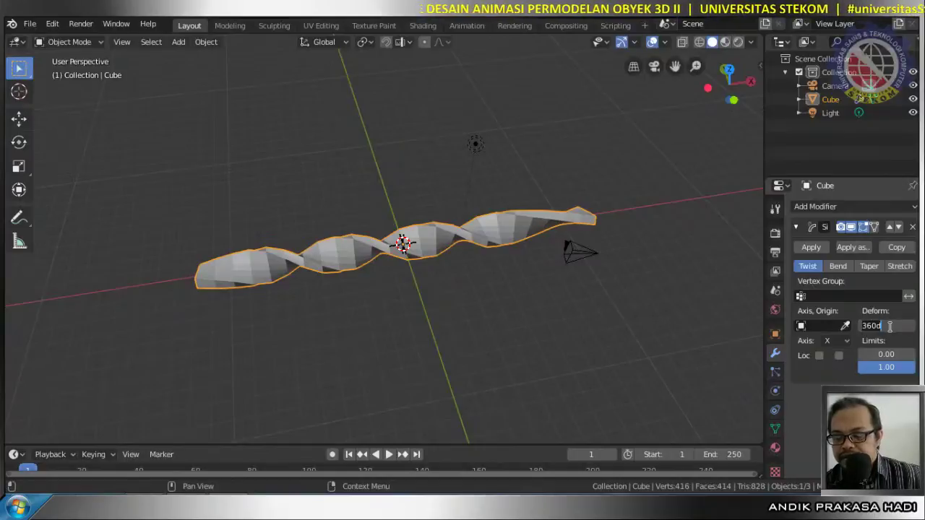
text(720)
key(Return)
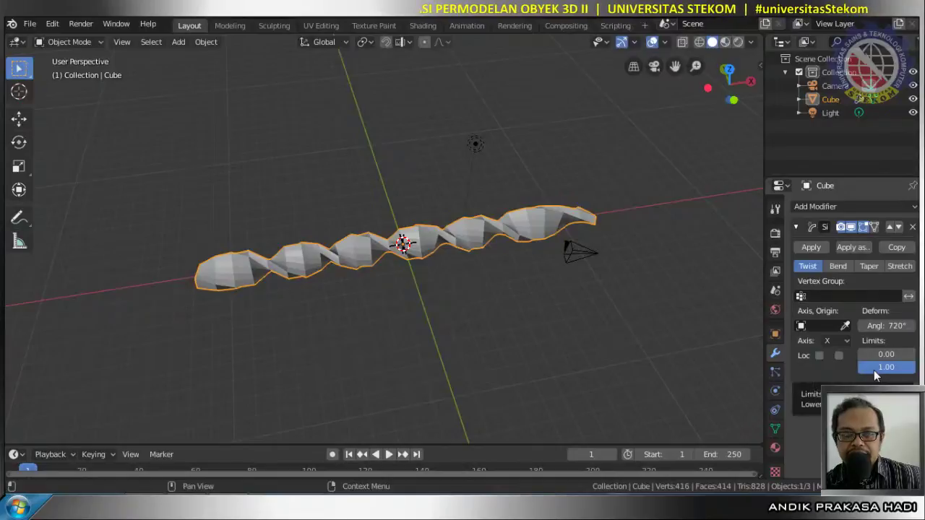
click(886, 325)
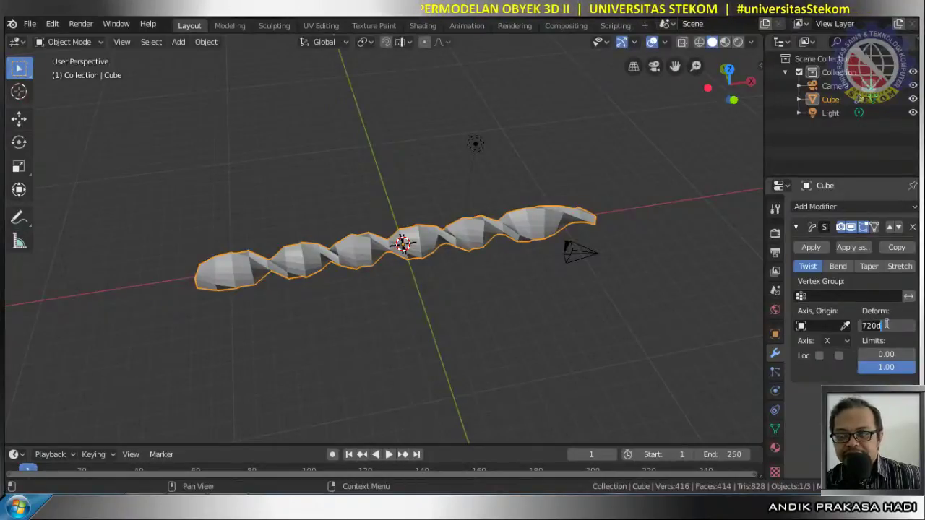
click(867, 327)
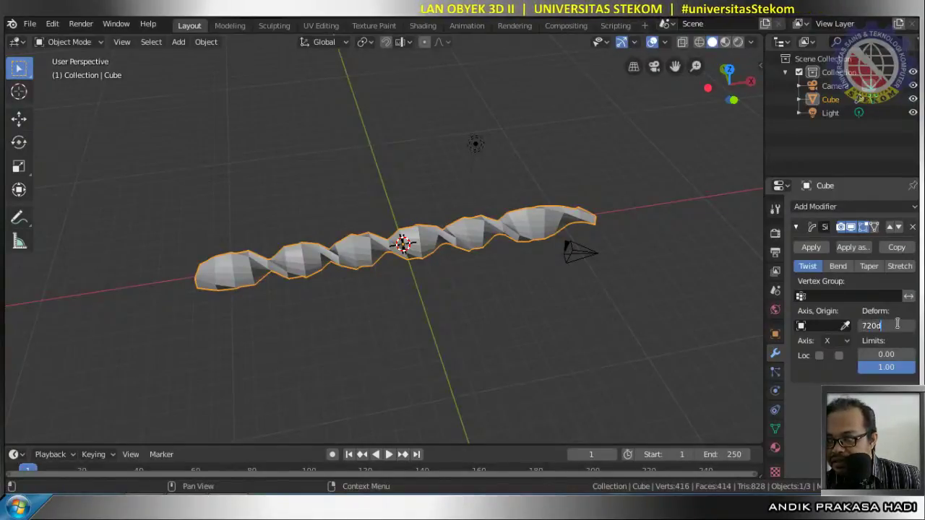
key(Return)
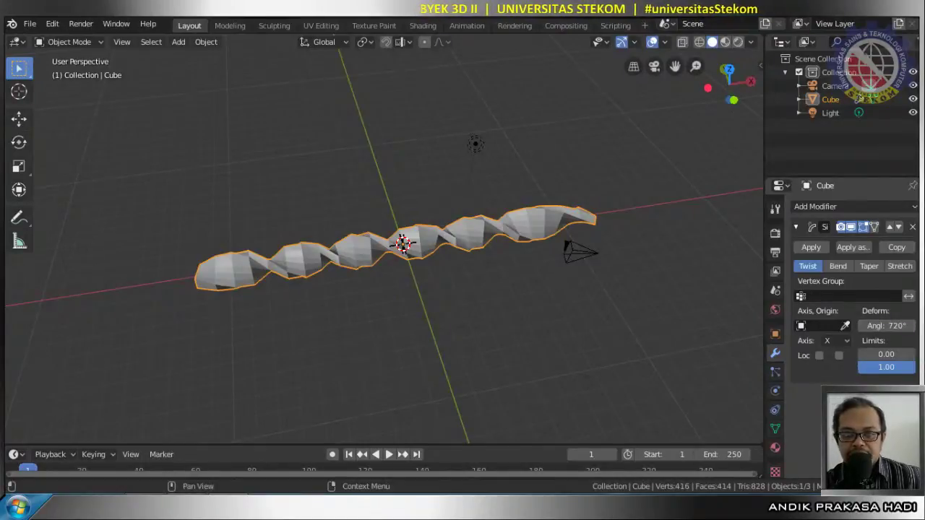
Set the Simple Deform modifier's twist angle back to 360°
click(893, 330)
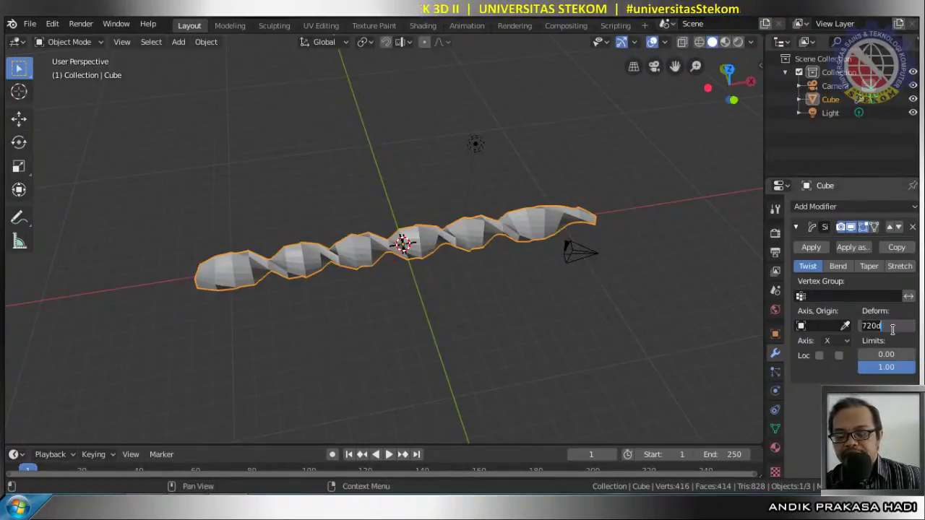
text(360)
key(Return)
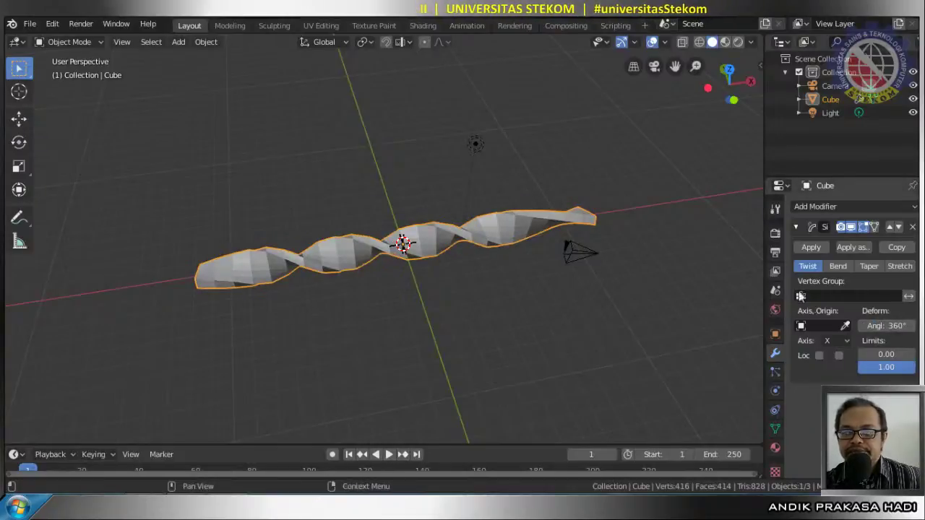
Restrict the second twist by setting its upper limit to 0.8 and its lower limit to 0.1
click(886, 365)
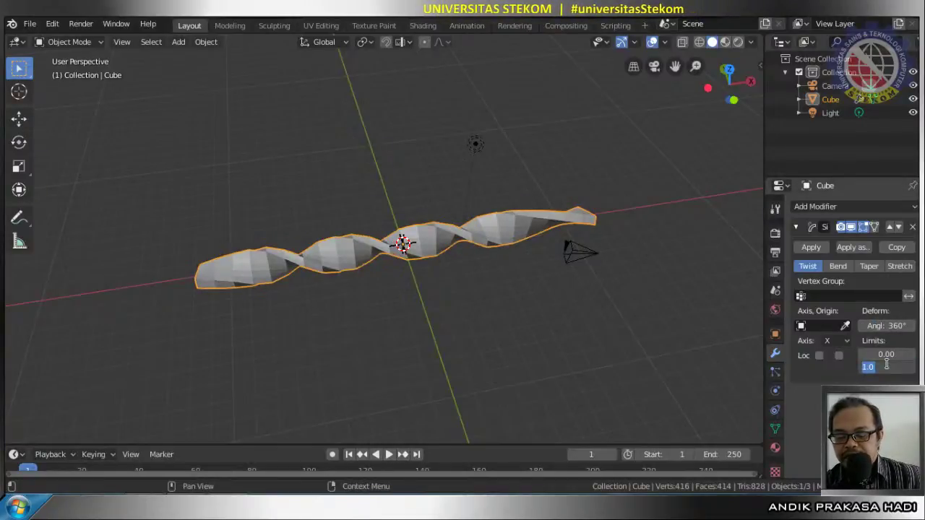
key(BackSpace)
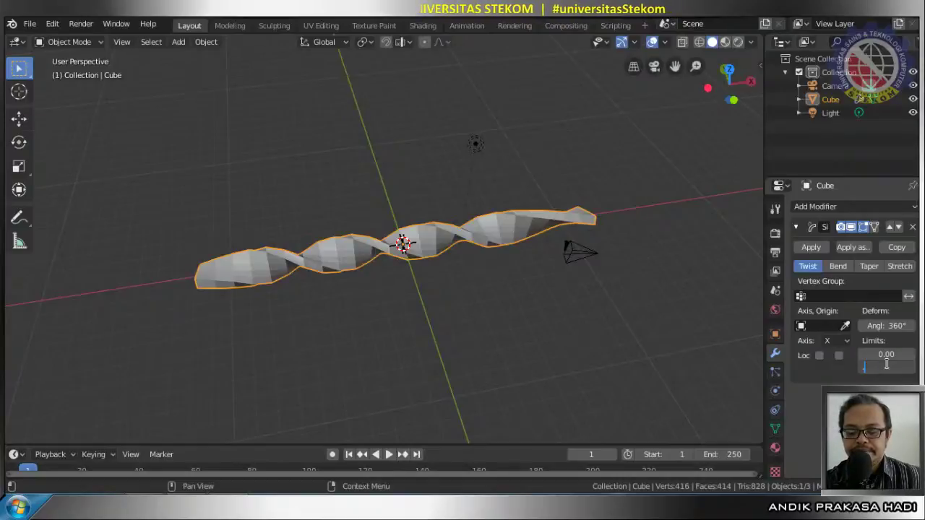
text(.8)
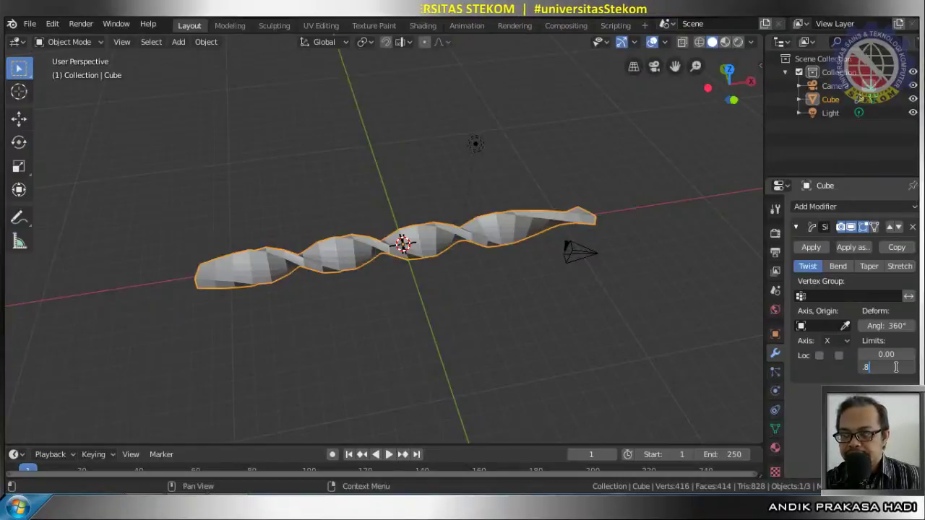
key(Return)
click(900, 354)
key(BackSpace)
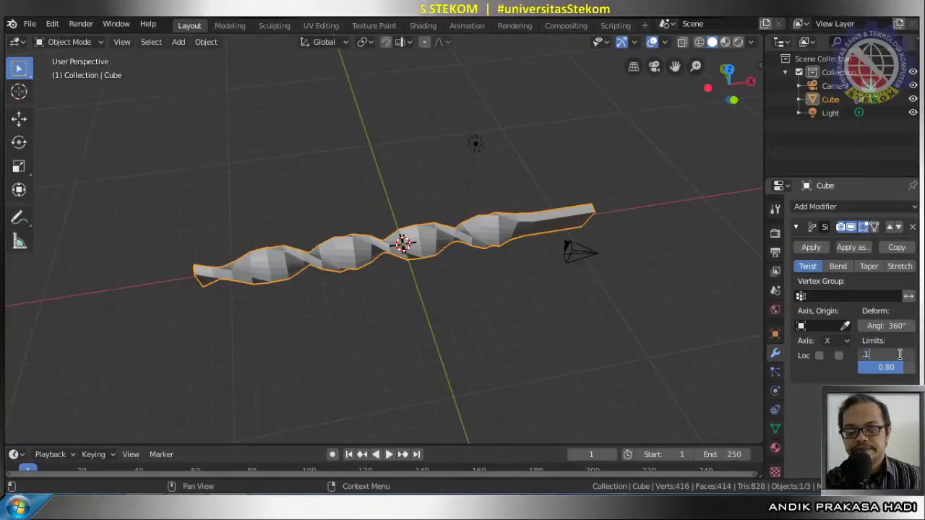
text(.1)
key(Return)
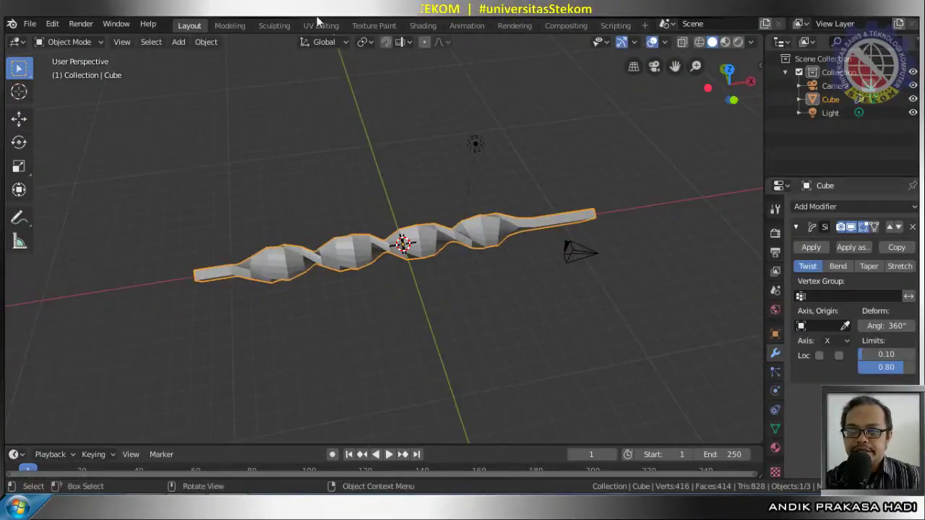
middle_drag(419, 258, 403, 296)
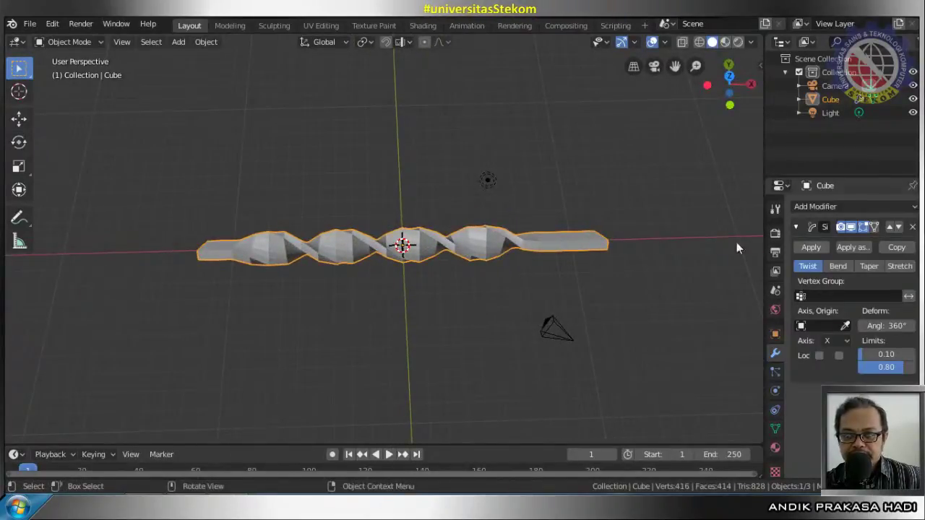
Add a Subdivision Surface modifier to the twisted bar and raise its viewport subdivision level by one
click(861, 206)
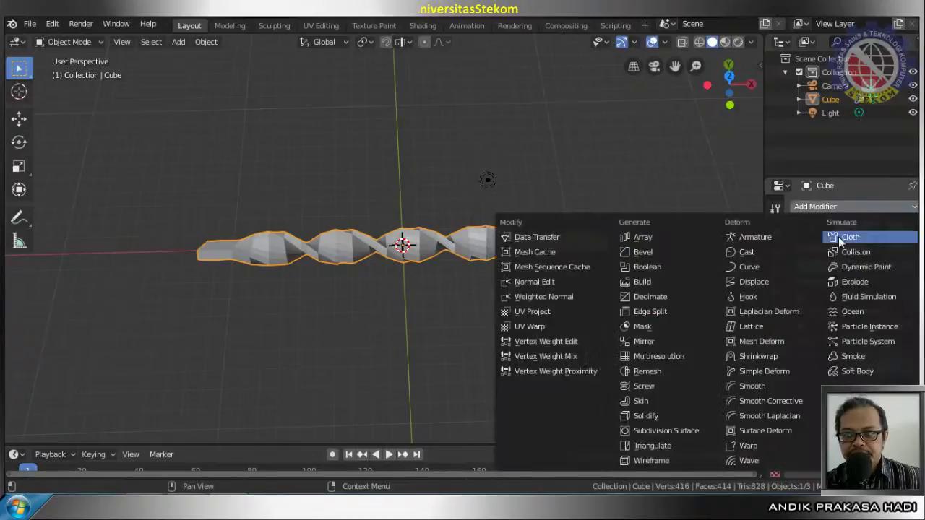
click(655, 432)
scroll(867, 464, down, 2)
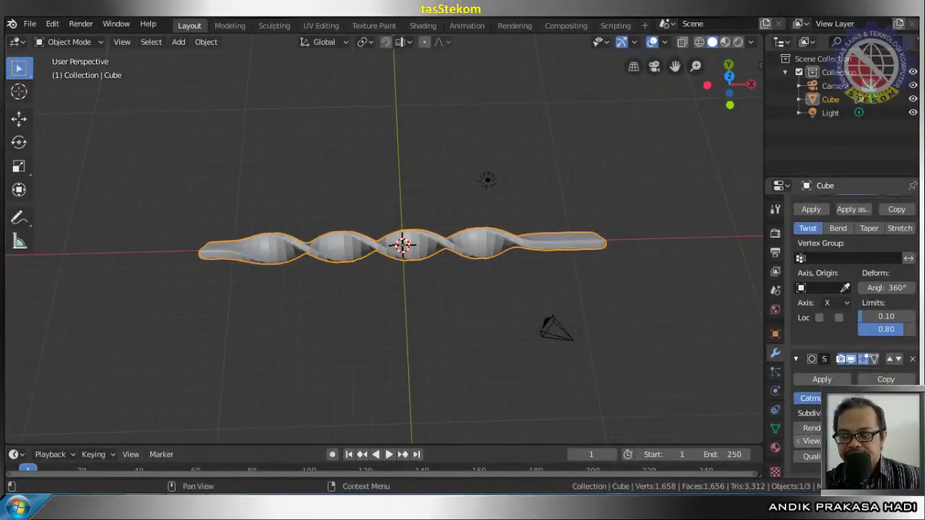
click(911, 442)
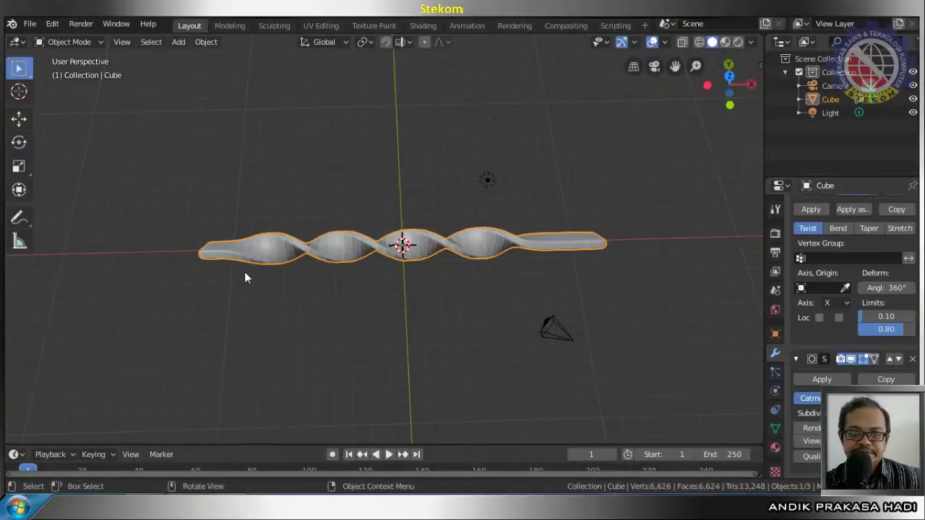
Apply smooth shading to the twisted bar
right_click(250, 244)
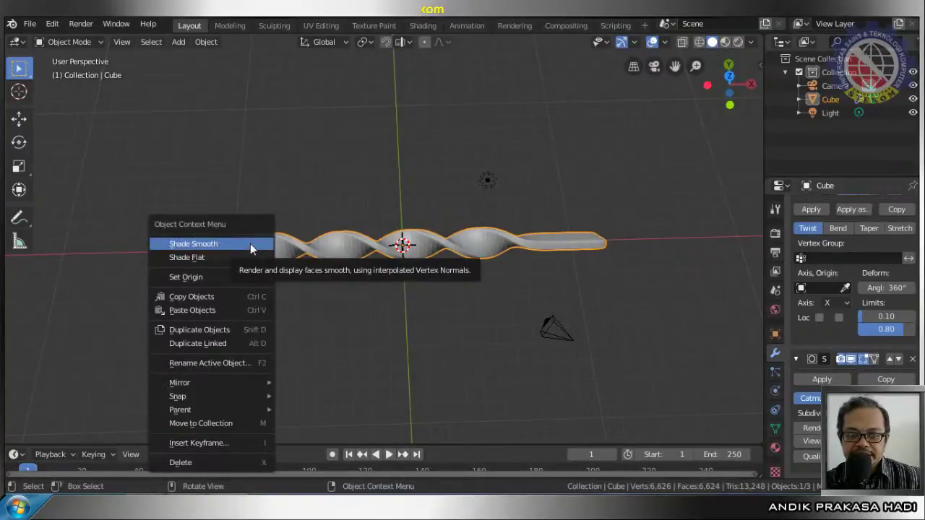
click(250, 244)
scroll(473, 269, up, 5)
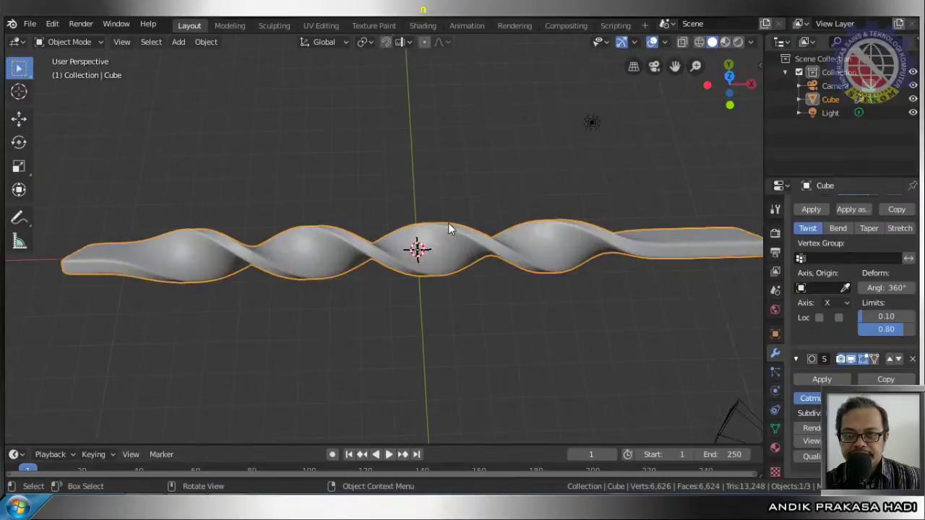
Examine the smooth-shaded bar's twists, edges and ends from several angles and distances
middle_drag(451, 227, 433, 346)
scroll(433, 346, down, 3)
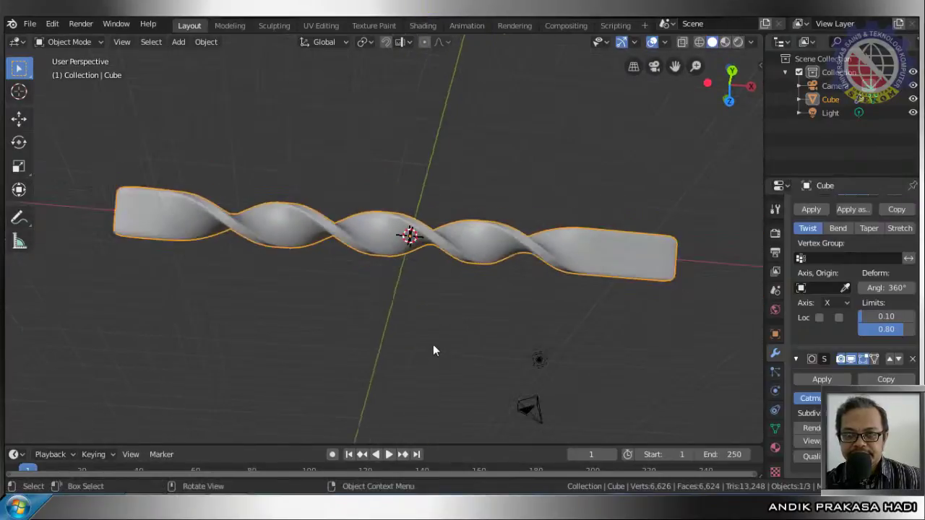
middle_drag(434, 263, 446, 148)
scroll(413, 286, up, 4)
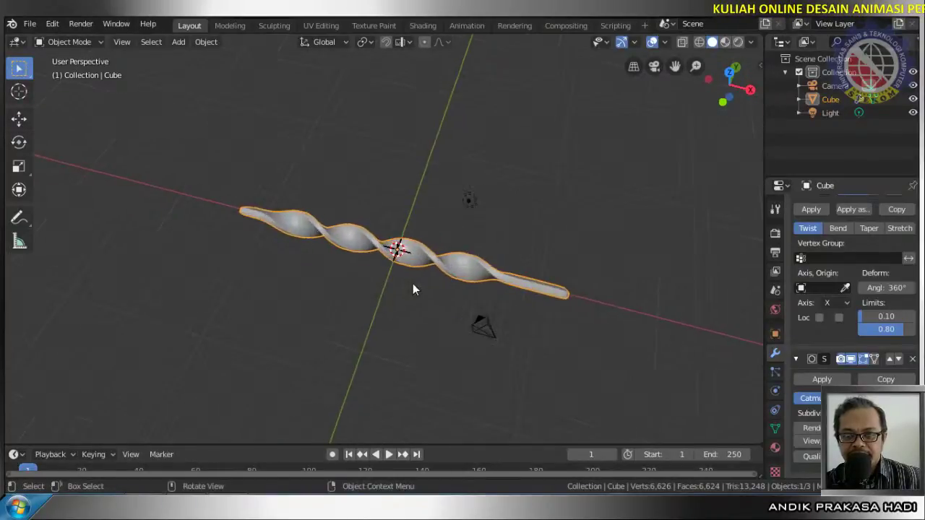
scroll(413, 288, up, 3)
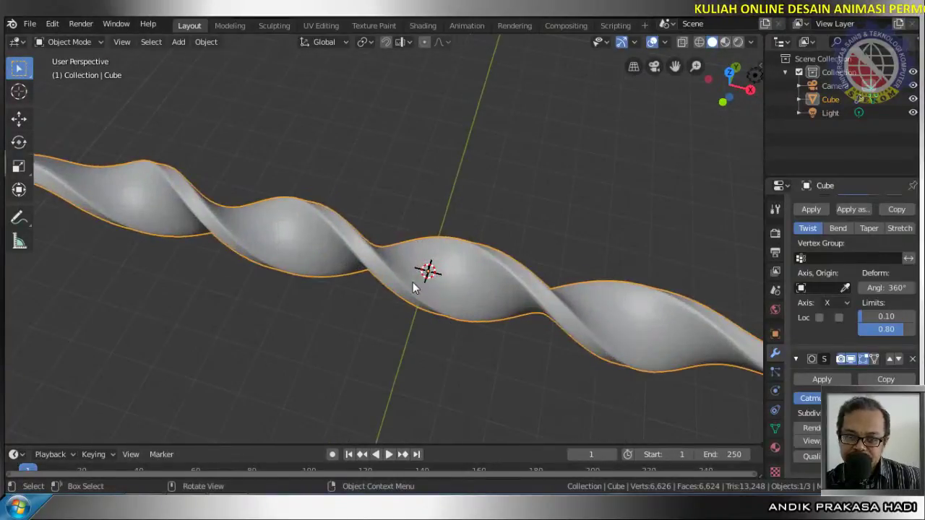
scroll(508, 255, down, 2)
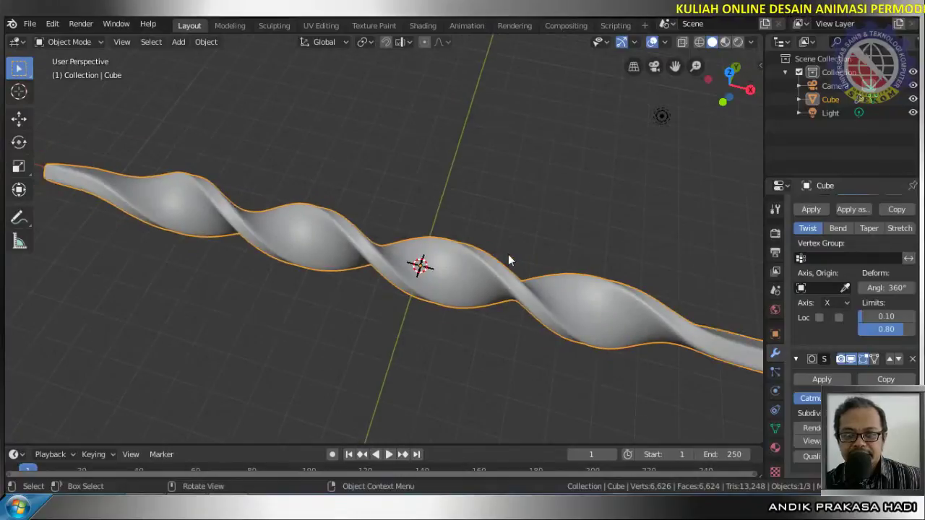
scroll(508, 256, down, 6)
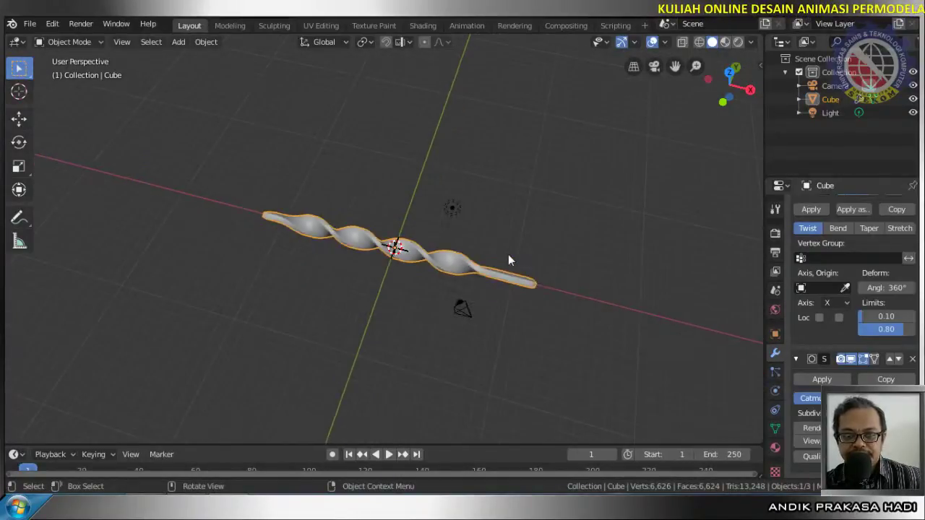
scroll(508, 260, up, 4)
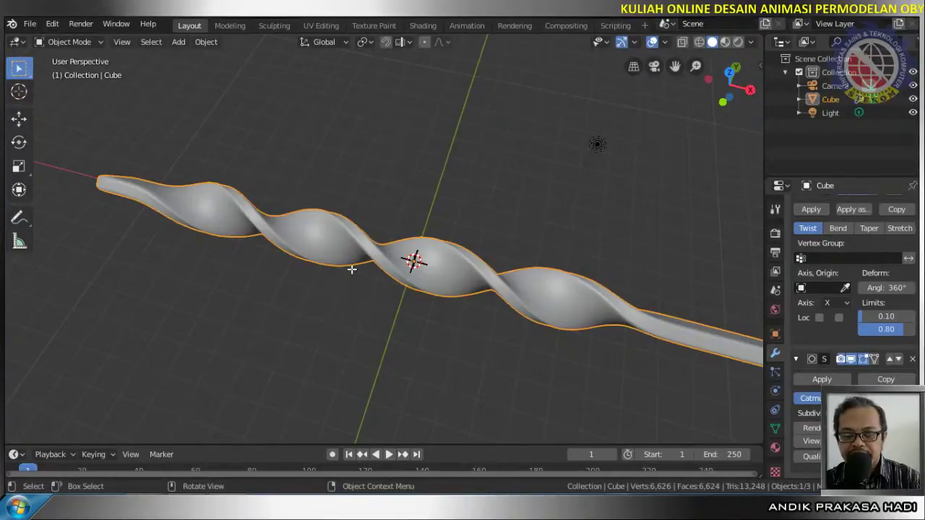
Enter Edit Mode on the bar and remove the second Simple Deform modifier, keeping the Subdivision Surface modifier
key(Tab)
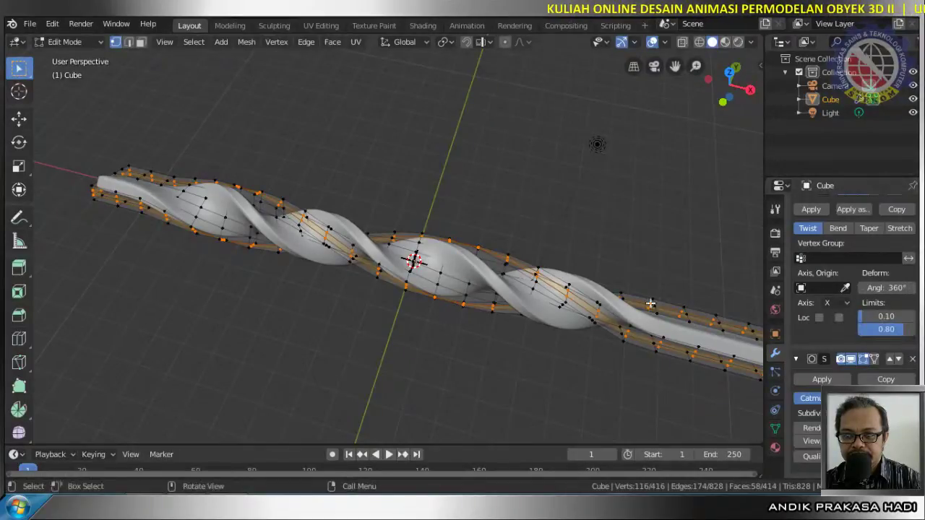
middle_drag(696, 303, 695, 239)
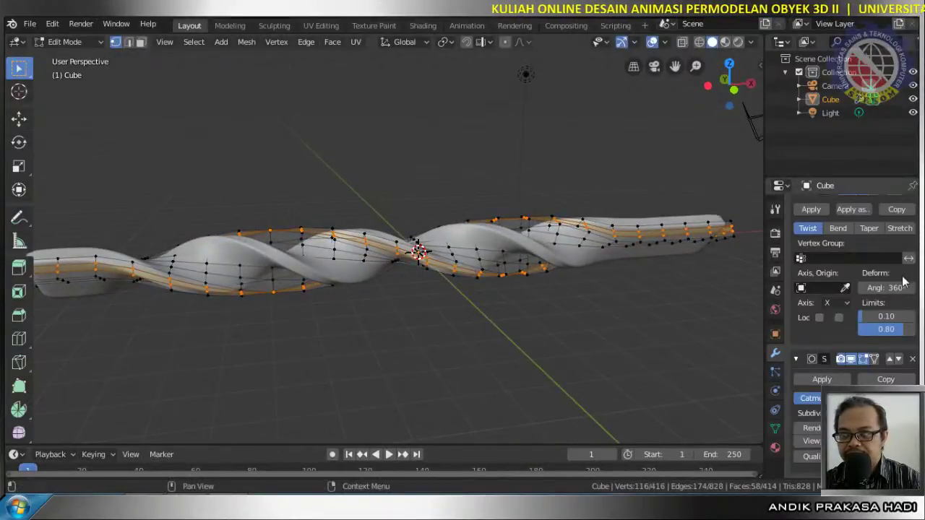
scroll(909, 230, up, 2)
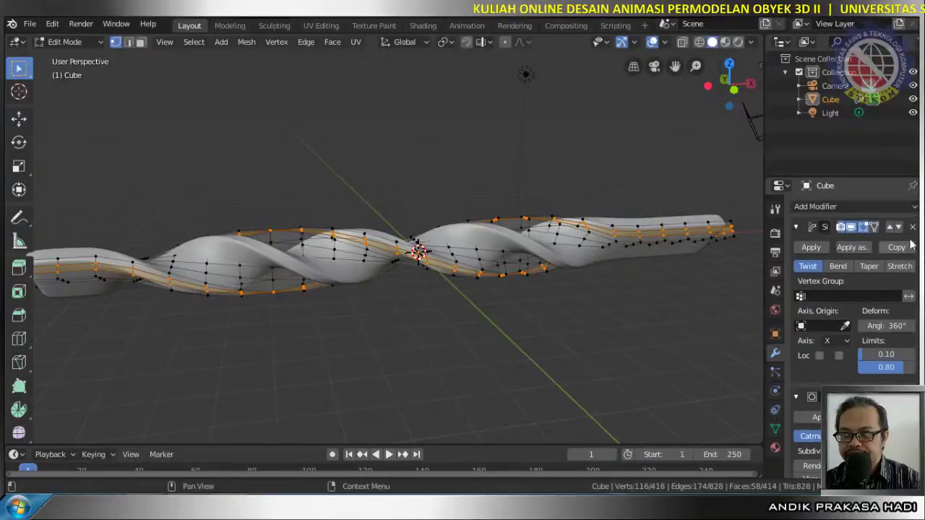
click(912, 227)
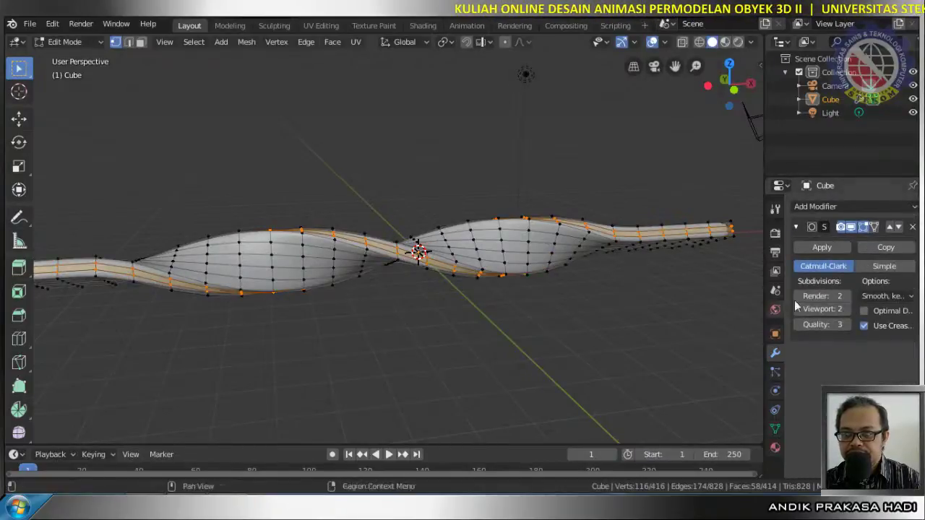
middle_drag(510, 282, 465, 76)
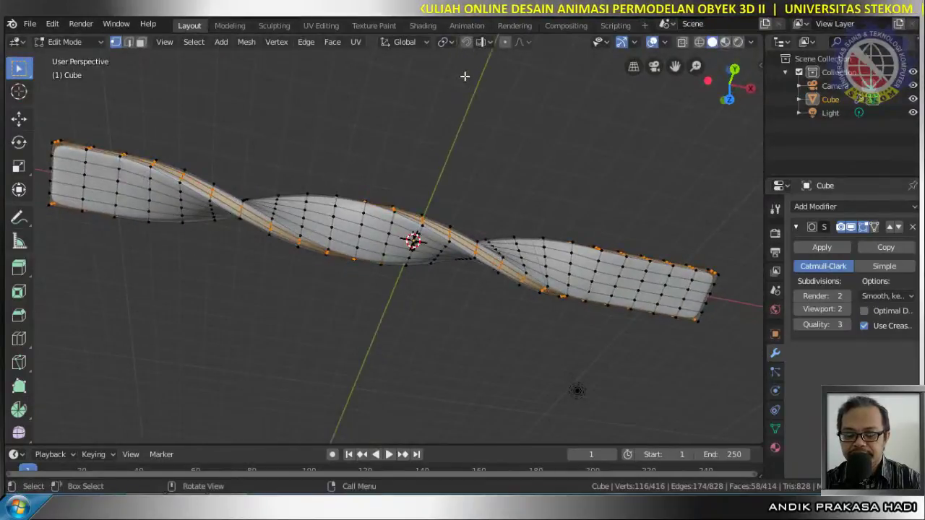
Undo the modifier removal, smooth shading, Subdivision Surface and second twist's settings, back to the Simple Deform modifier's 45° angle and 0–1 limits
key(ctrl+z)
key(ctrl+z)
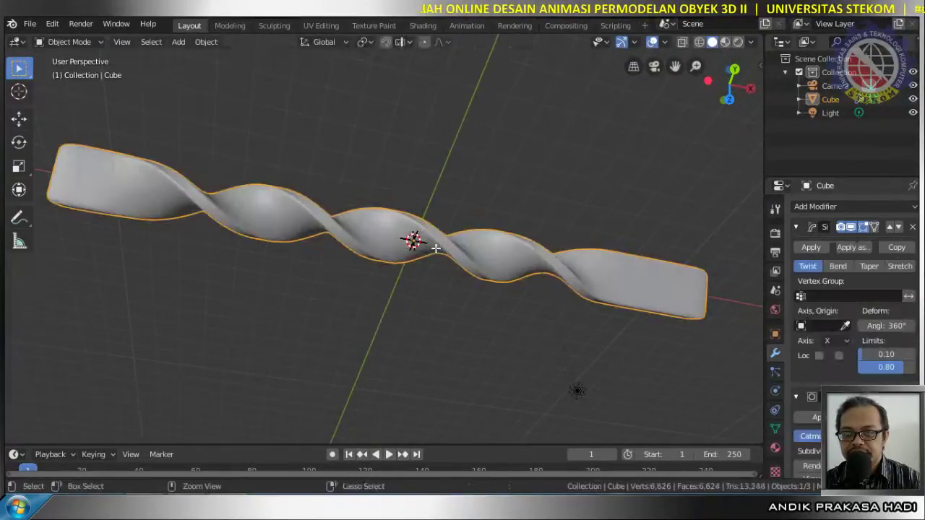
key(ctrl+z)
key(ctrl+z)
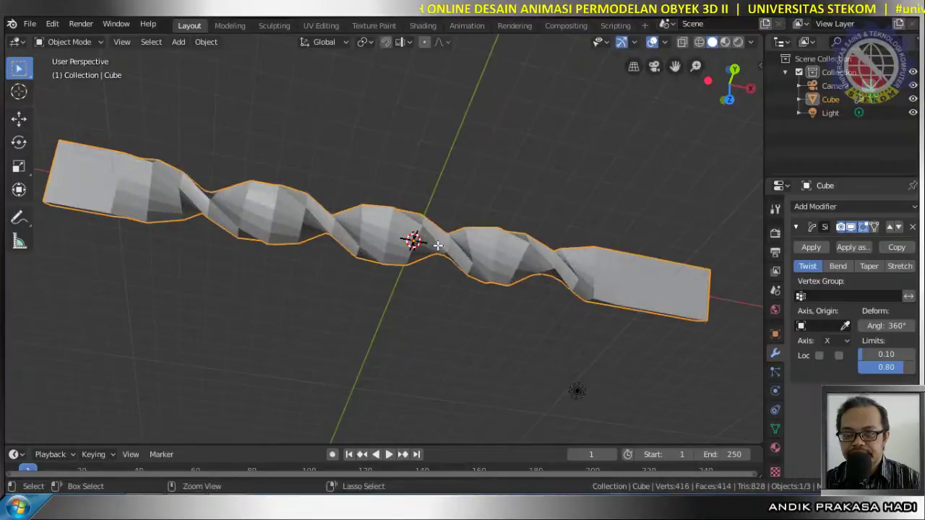
key(ctrl+z)
key(ctrl+z)
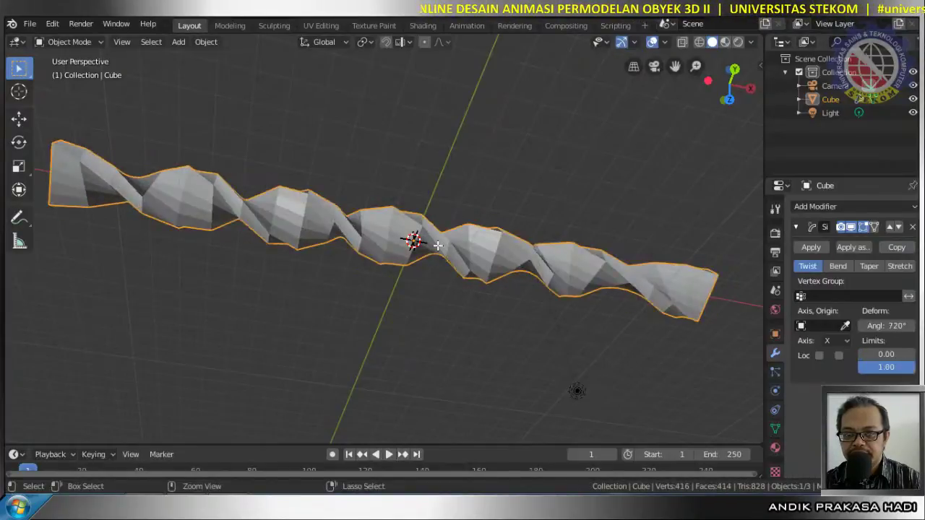
key(ctrl+z)
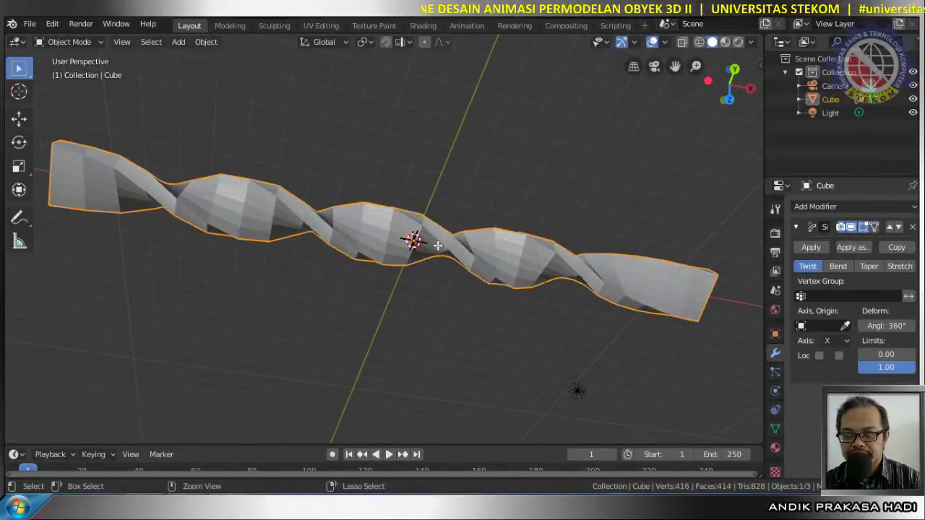
key(ctrl+z)
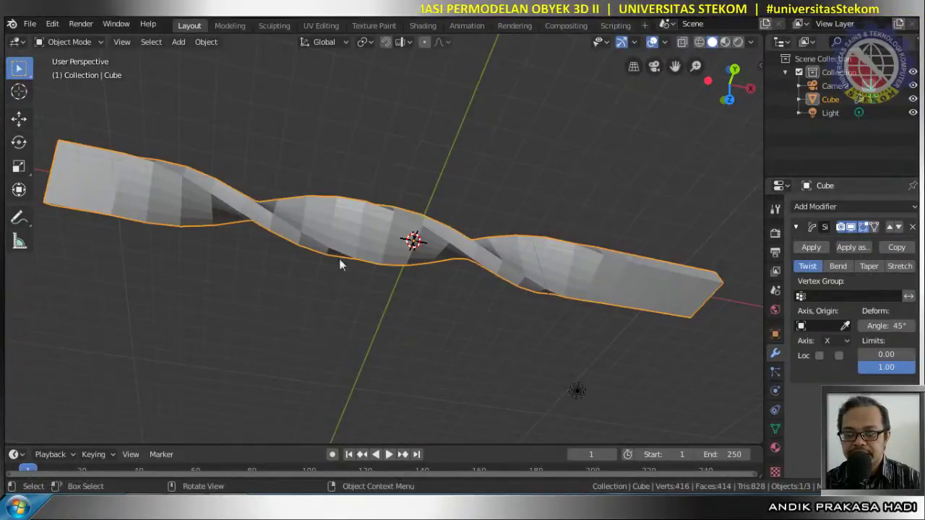
Try to remove the 45° Simple Deform modifier while the bar is in Edit Mode
key(Tab)
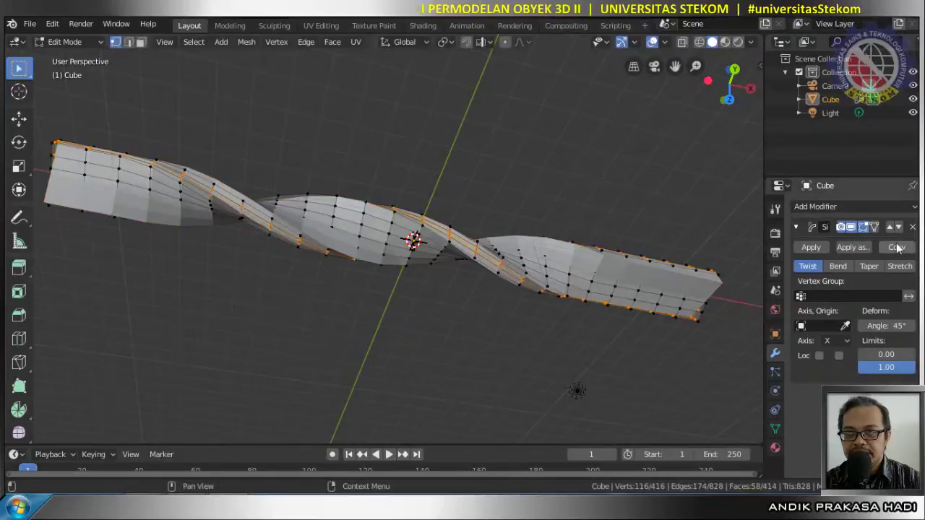
click(913, 228)
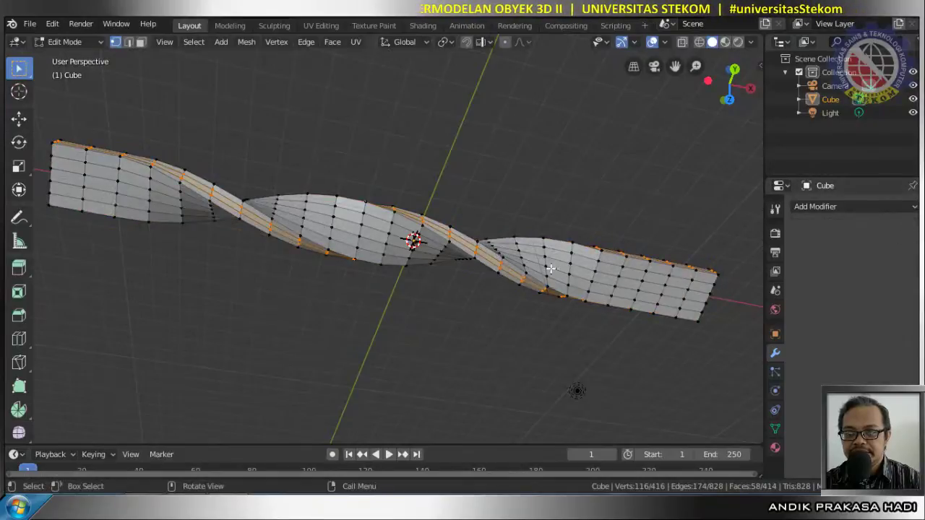
key(ctrl+z)
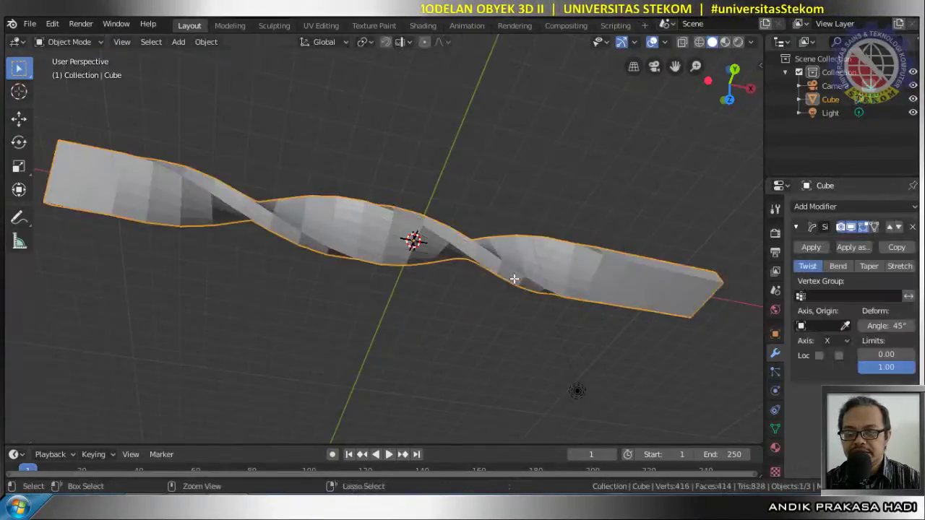
Undo back to the first twist with limits 0.30 and 0.80, and delete its Simple Deform modifier to straighten the bar
key(ctrl+z)
key(ctrl+z)
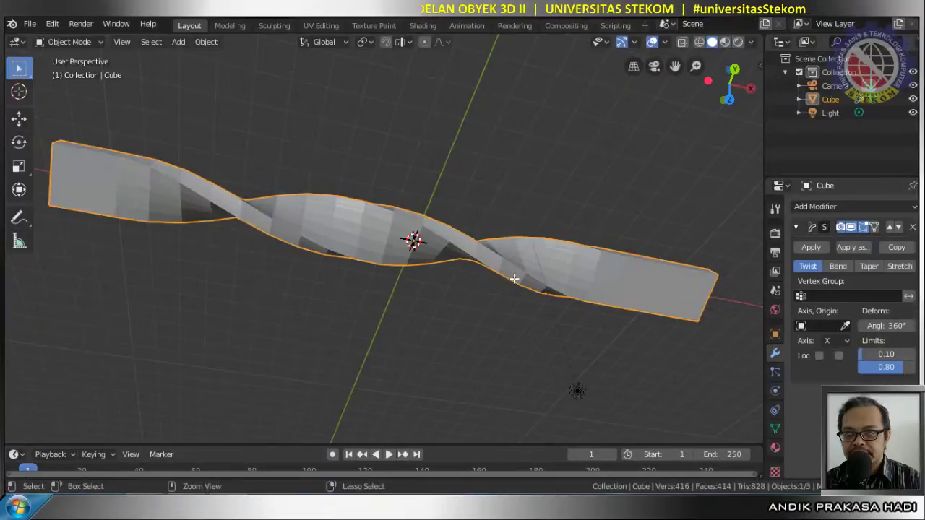
key(ctrl+z)
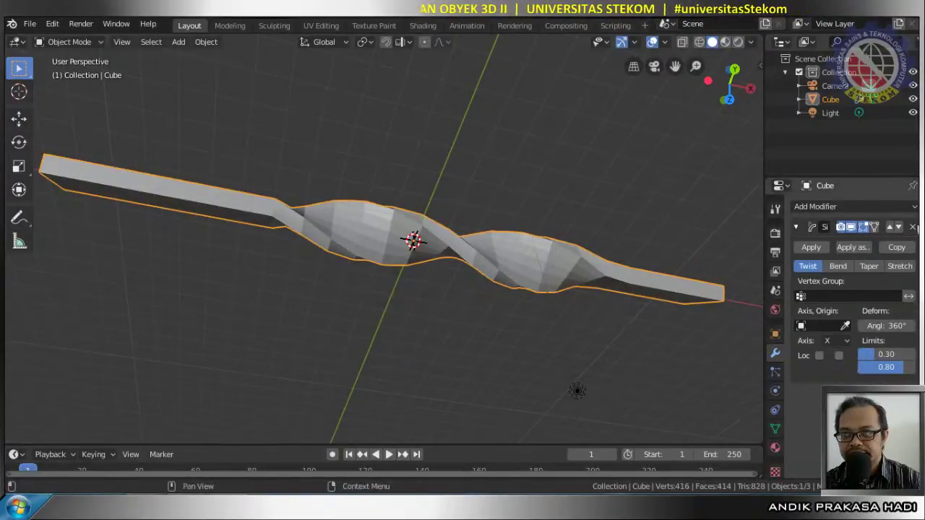
click(912, 227)
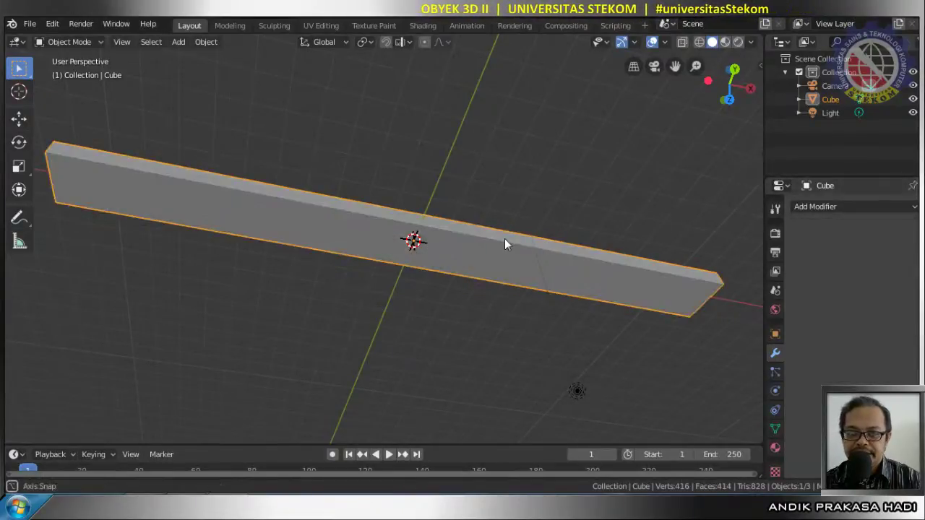
In Edit Mode, add a lengthwise loop cut on the bar's narrow long side, slid about 0.73 towards its upper edge
middle_drag(505, 240, 483, 355)
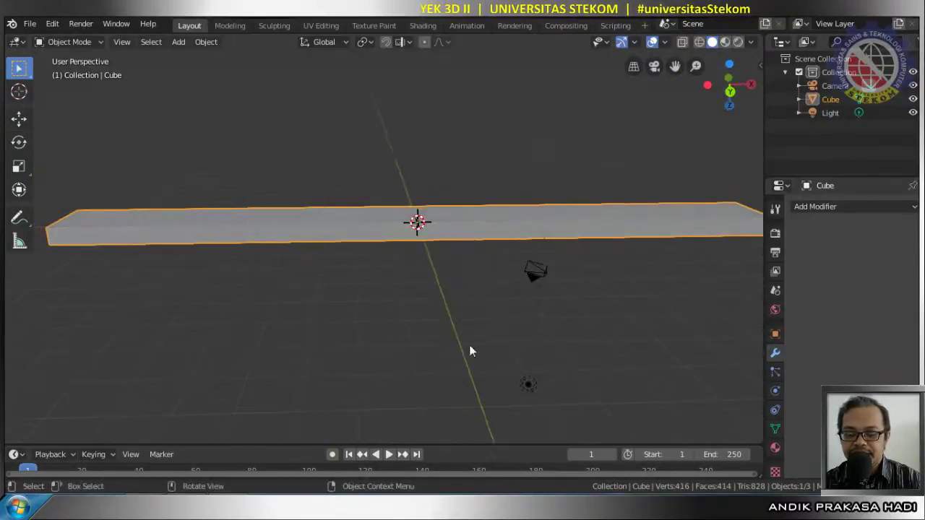
key(Tab)
scroll(345, 239, up, 5)
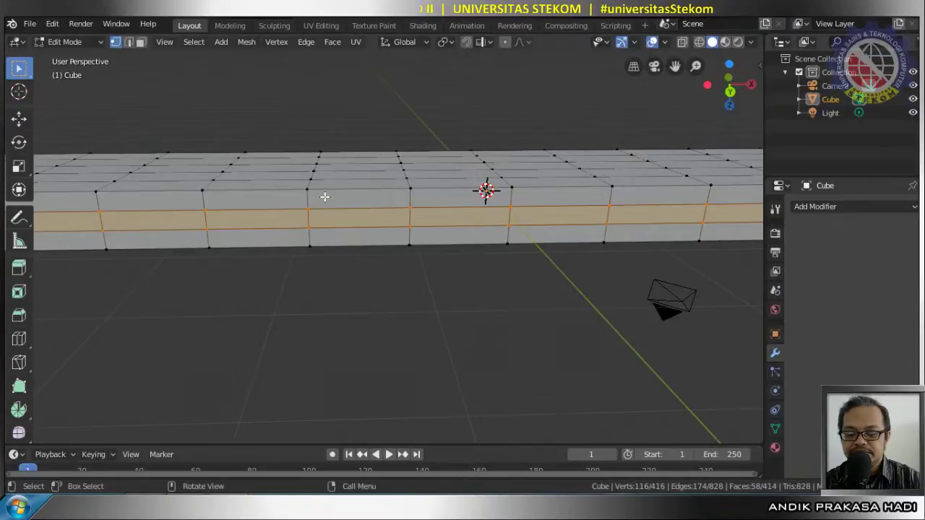
key(alt+a)
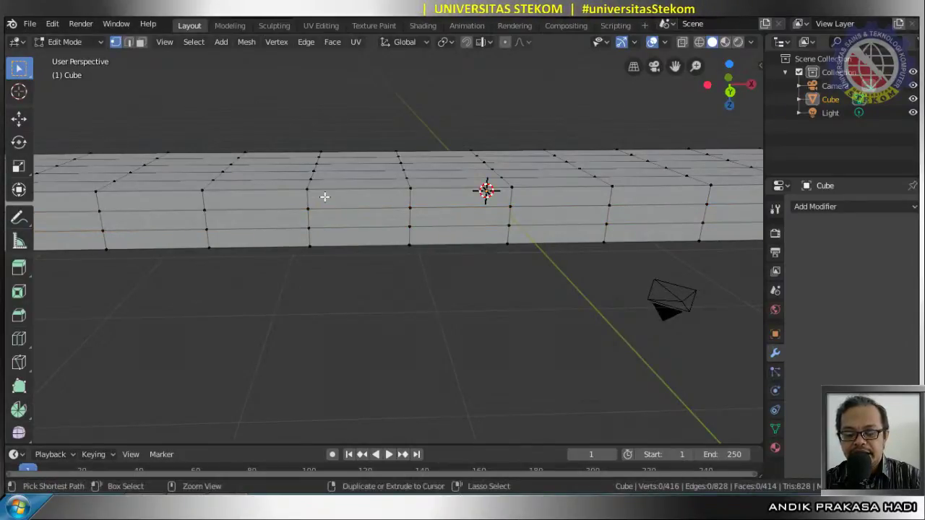
key(ctrl+r)
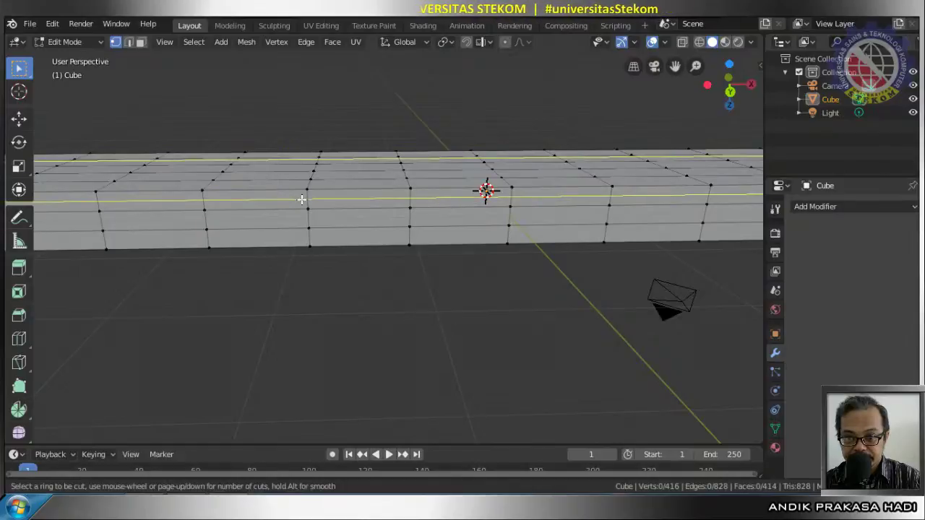
click(302, 200)
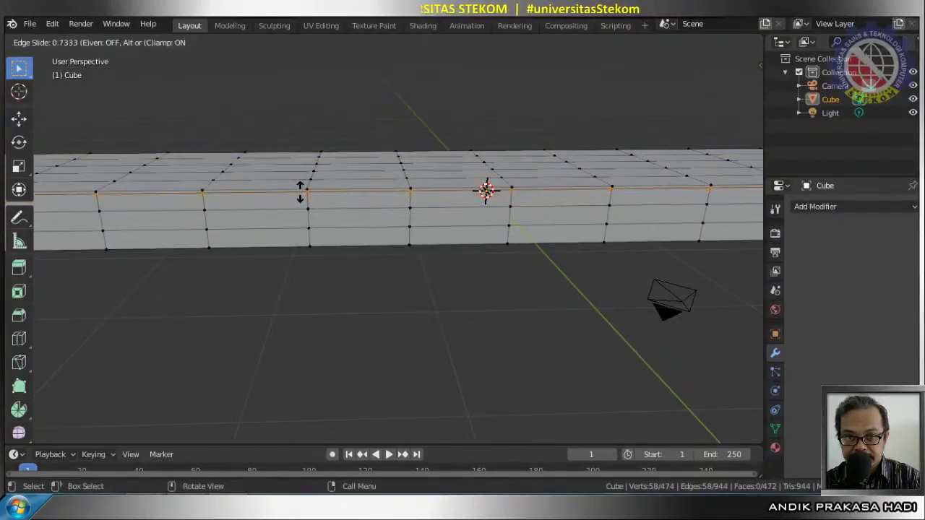
click(302, 193)
Add a lengthwise loop cut on the bar's wide face, slid close to the near long edge
middle_drag(366, 157, 344, 241)
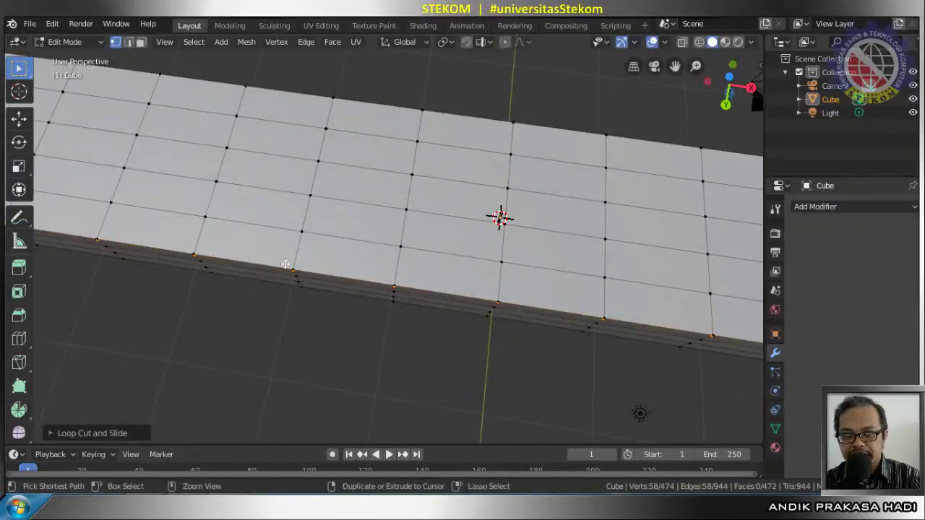
key(ctrl+r)
click(181, 238)
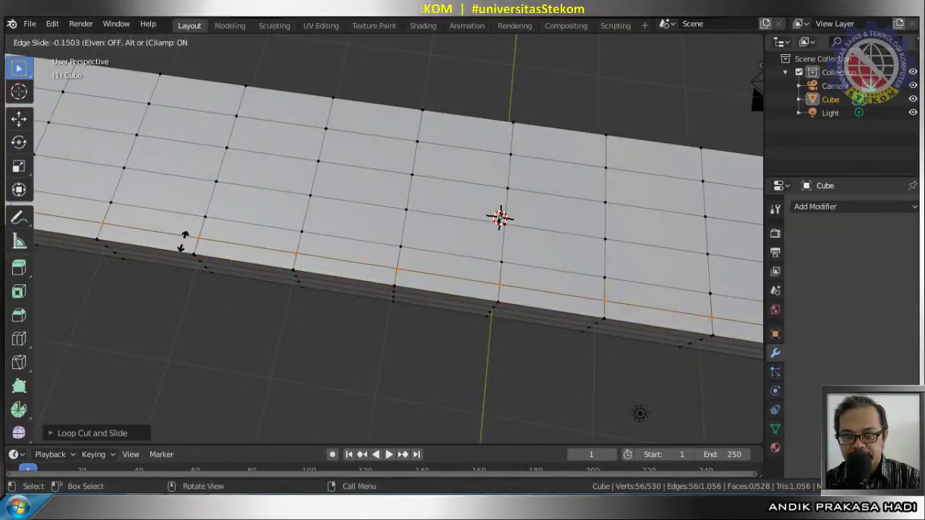
click(179, 252)
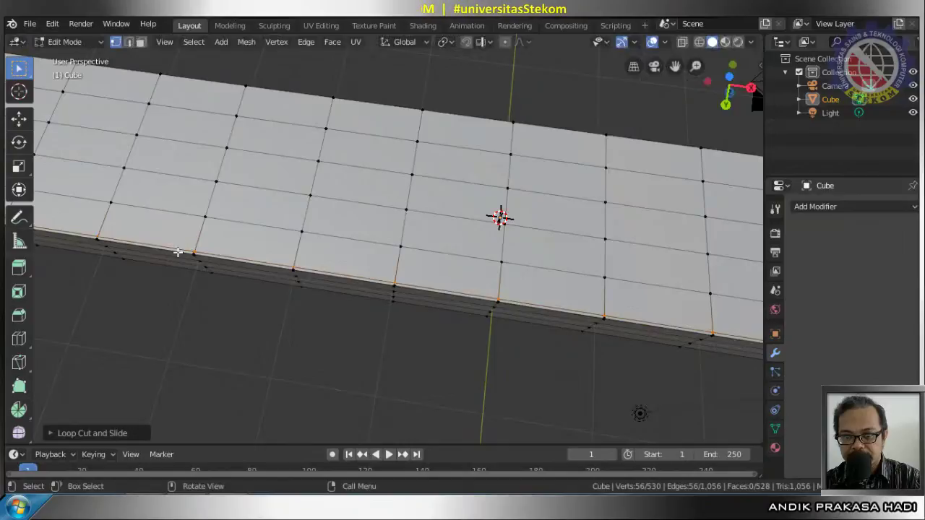
Add a lengthwise loop cut on the bar's wide face, slid about -0.77 towards the far long edge
key(ctrl+r)
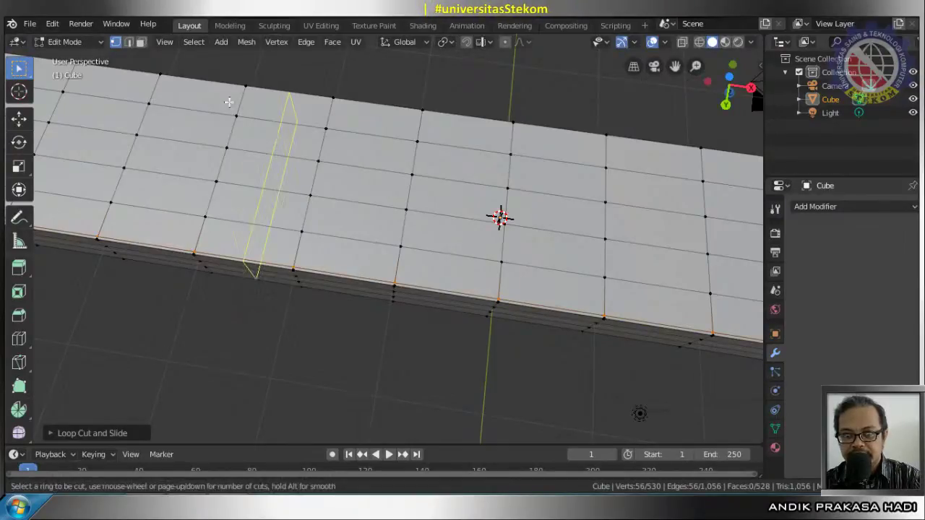
click(254, 96)
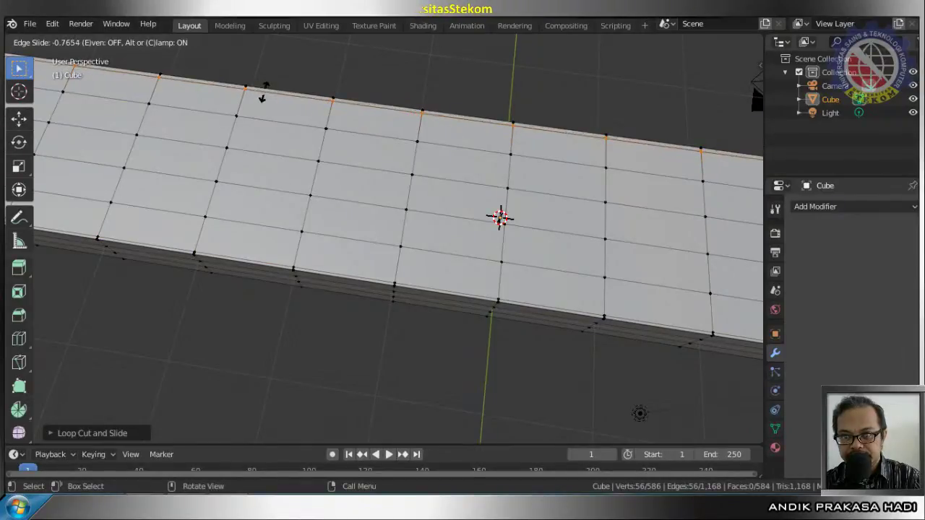
click(265, 90)
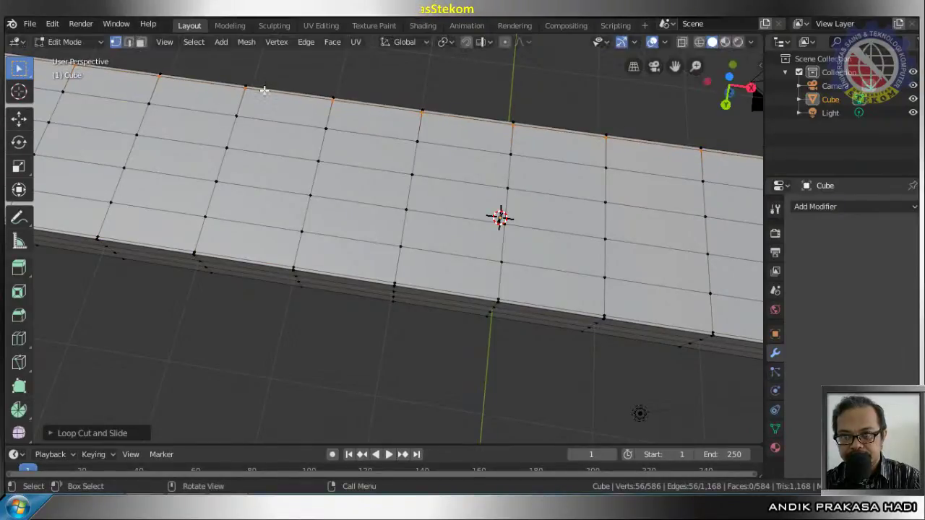
Add another lengthwise loop cut on the bar's narrow long side, slid about -0.71 towards its lower edge
middle_drag(570, 145, 467, 91)
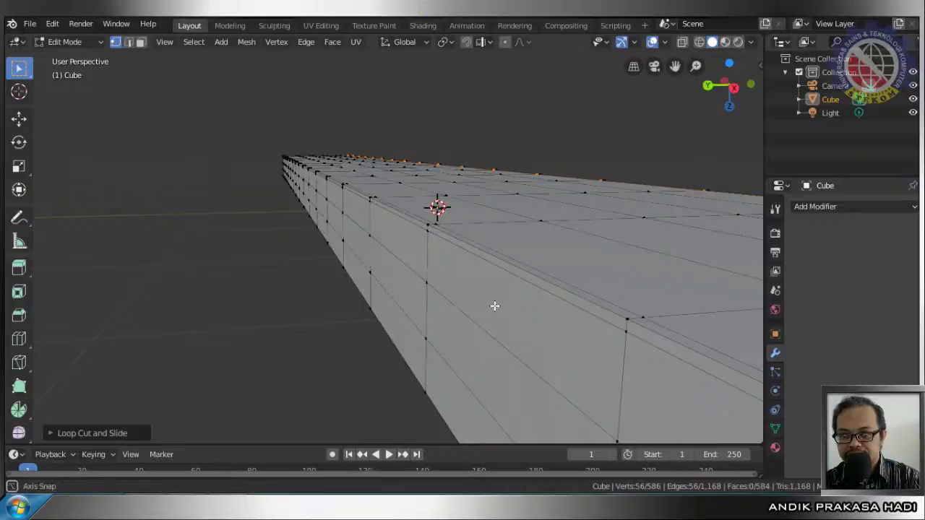
middle_drag(493, 308, 584, 282)
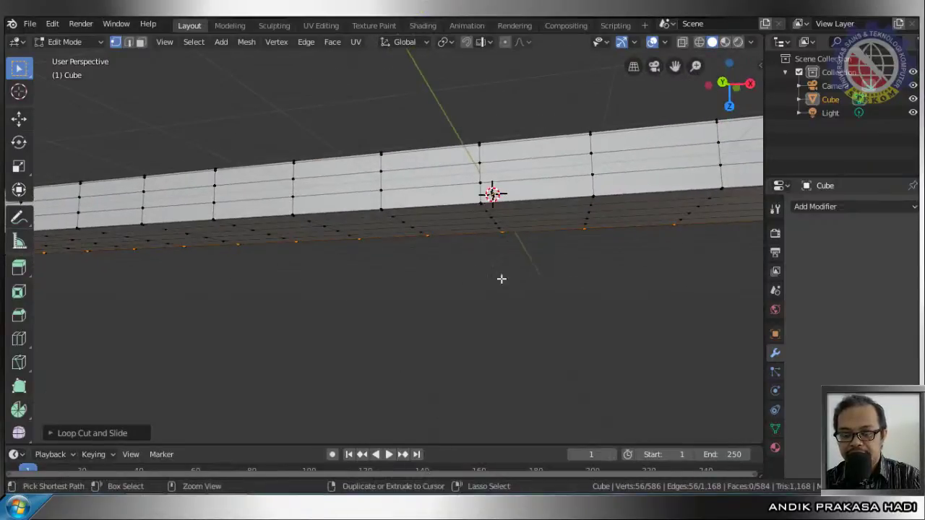
key(ctrl+r)
click(379, 198)
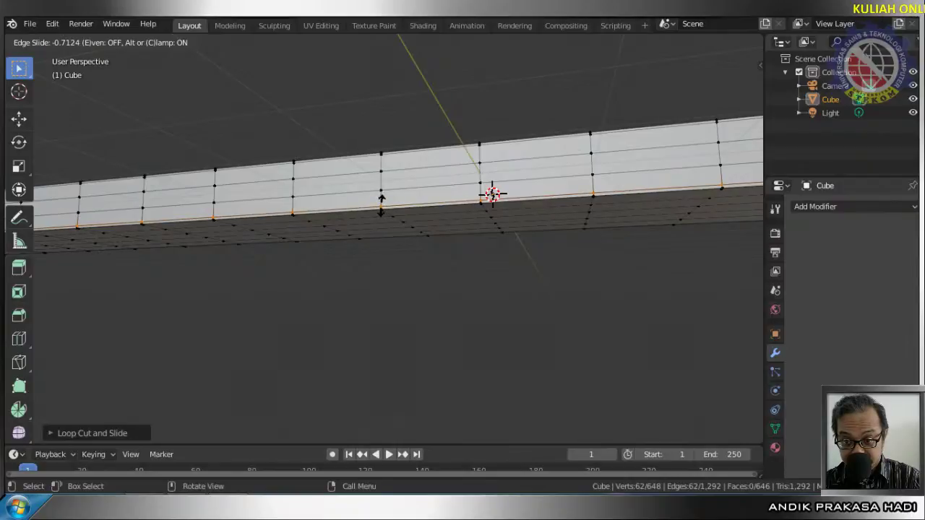
click(381, 205)
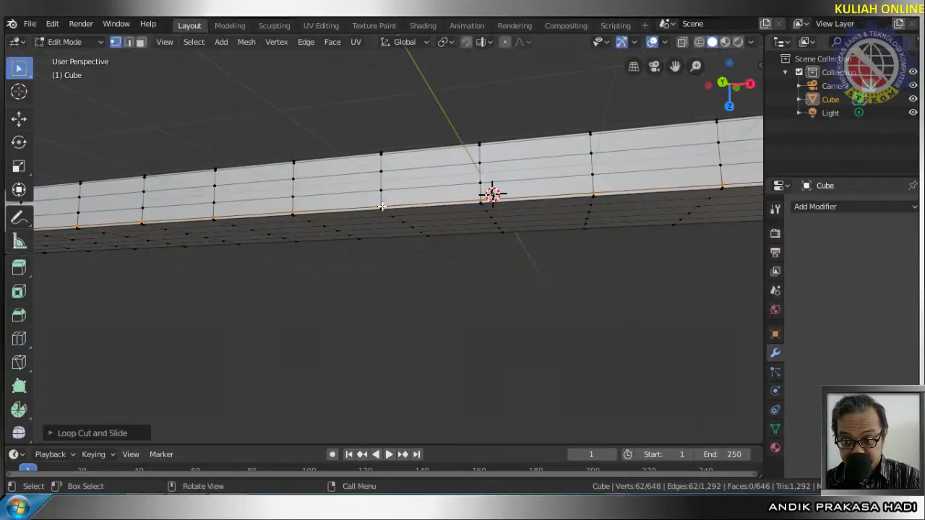
Examine the supporting edge loops along the bar's long edges from several angles, including its end face
middle_drag(424, 207, 425, 225)
middle_drag(425, 227, 389, 331)
scroll(388, 331, up, 2)
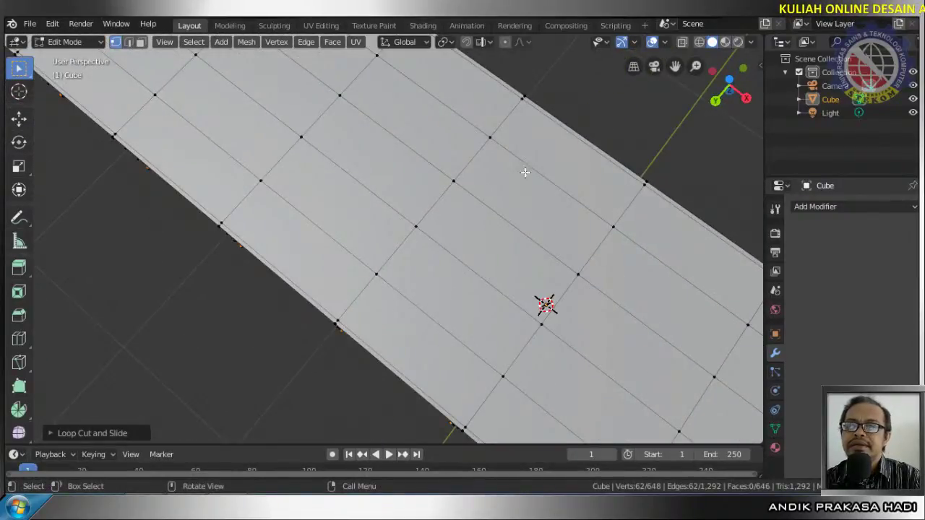
middle_drag(525, 172, 407, 64)
scroll(273, 167, down, 4)
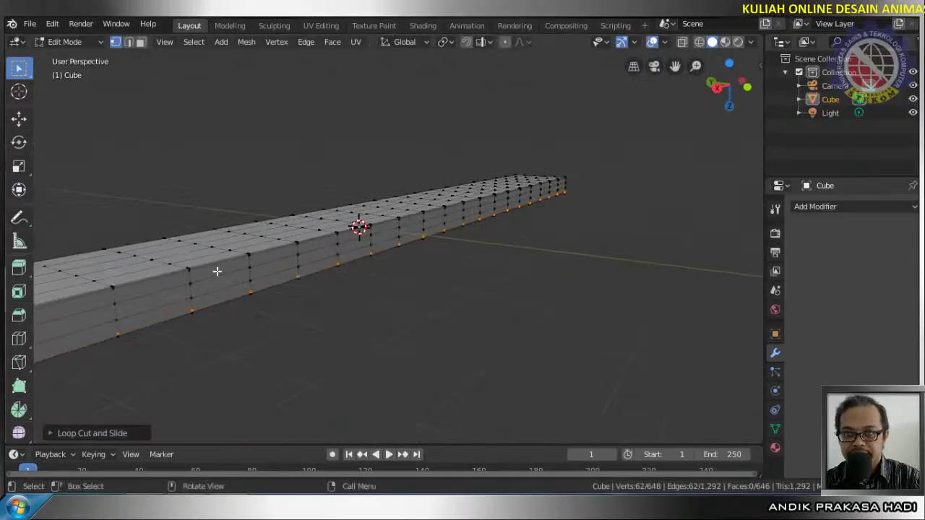
middle_drag(217, 271, 429, 240)
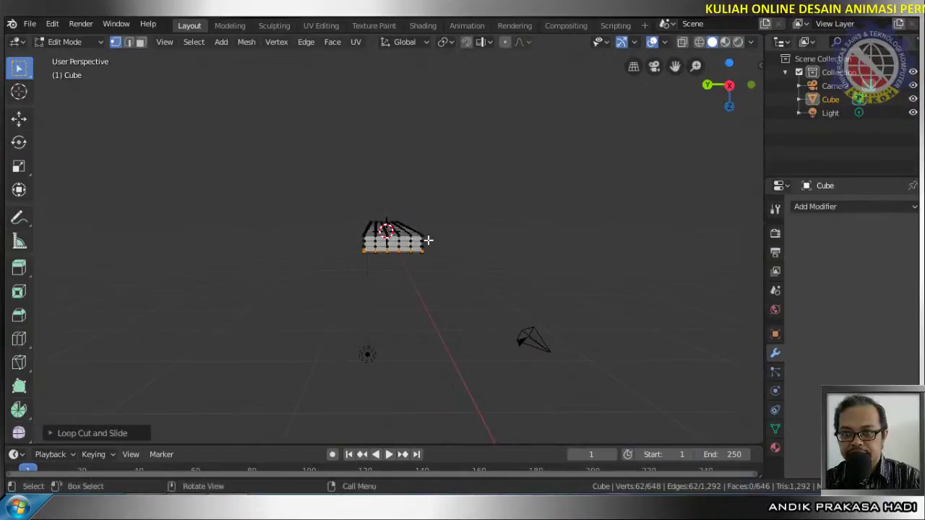
scroll(428, 240, up, 6)
scroll(428, 240, down, 3)
scroll(429, 240, up, 1)
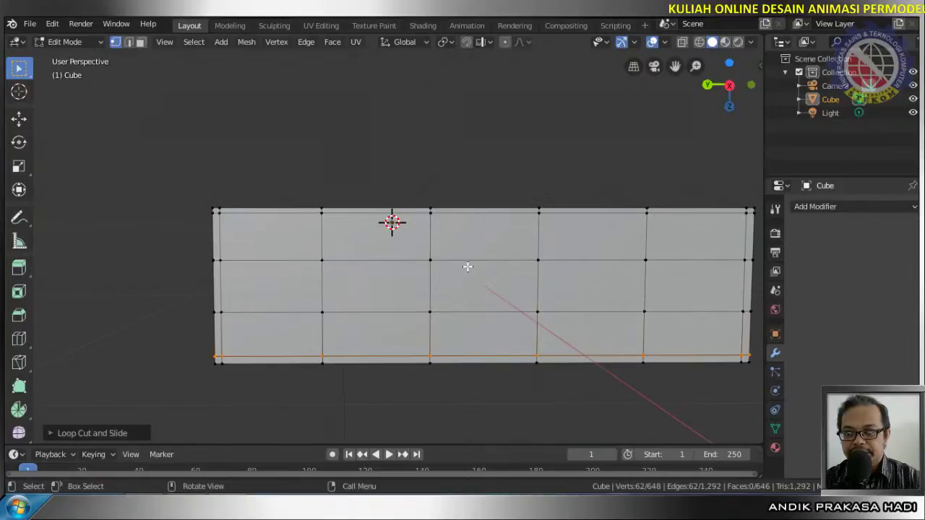
middle_drag(405, 242, 499, 283)
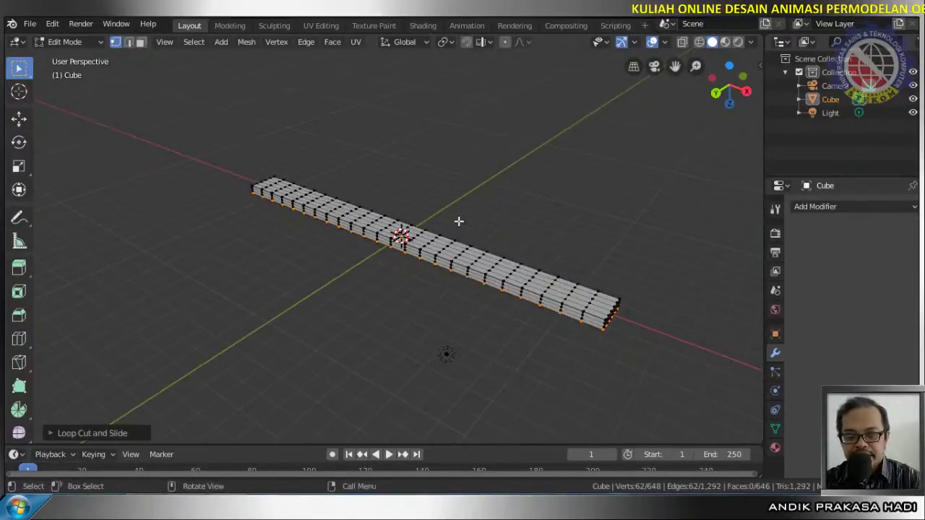
Return to Object Mode and add a Simple Deform modifier to the bar, twisting it by 360° around the X axis
key(Tab)
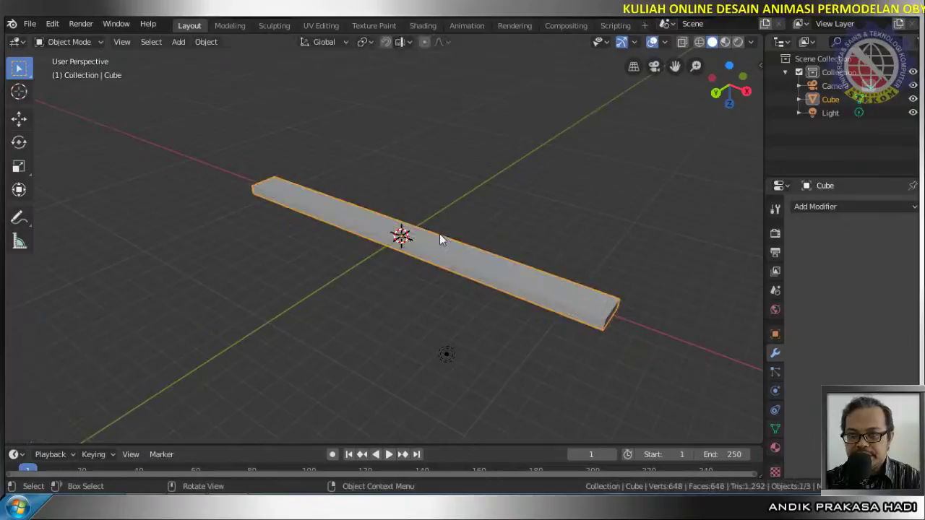
click(877, 207)
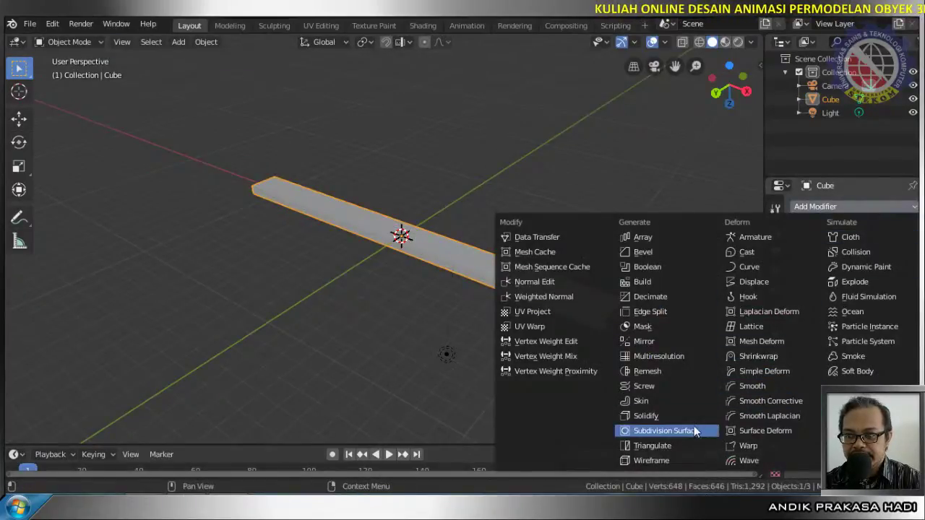
click(778, 371)
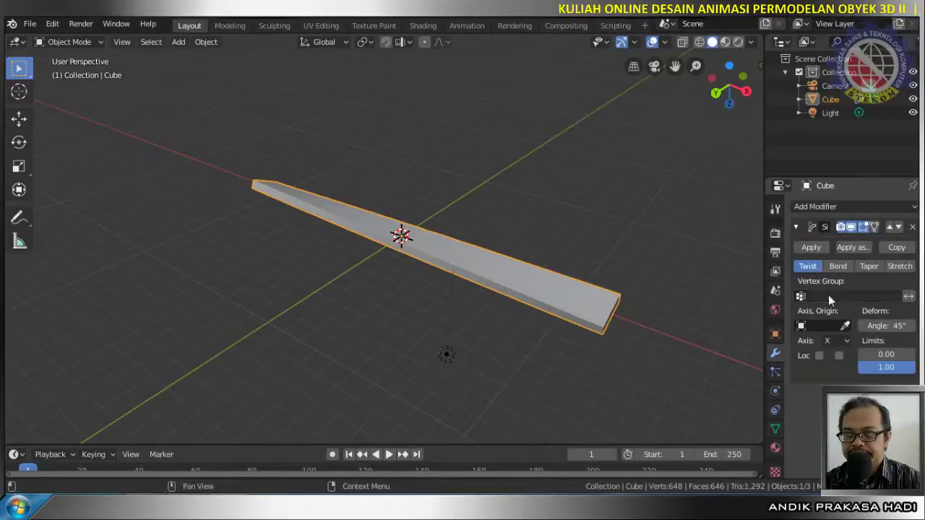
click(896, 327)
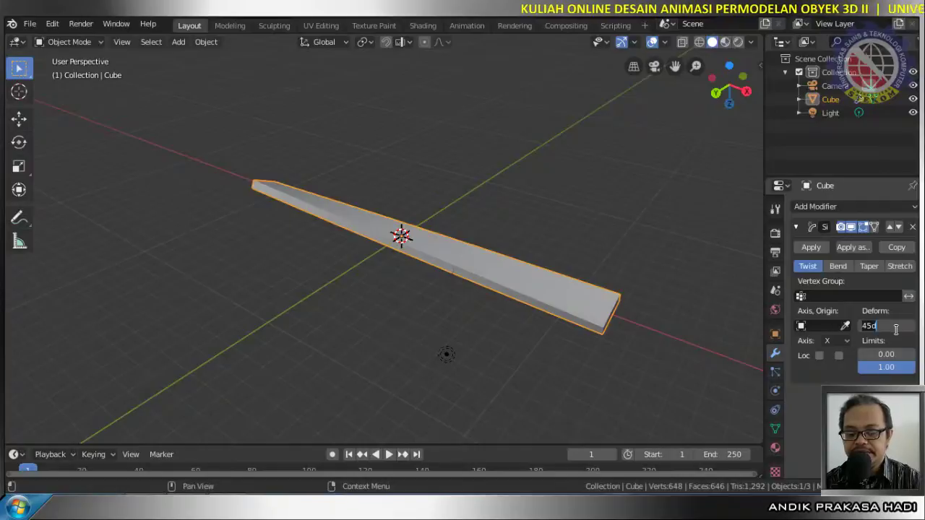
text(36)
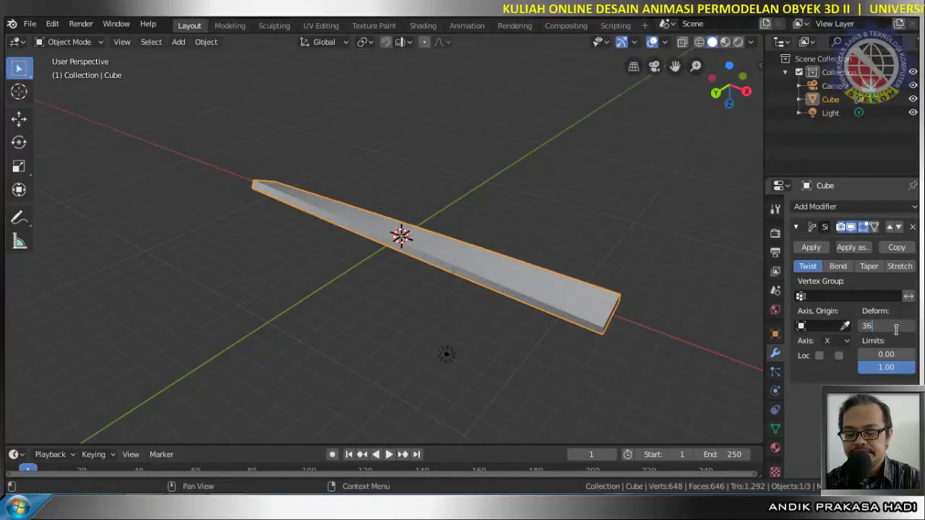
text(0)
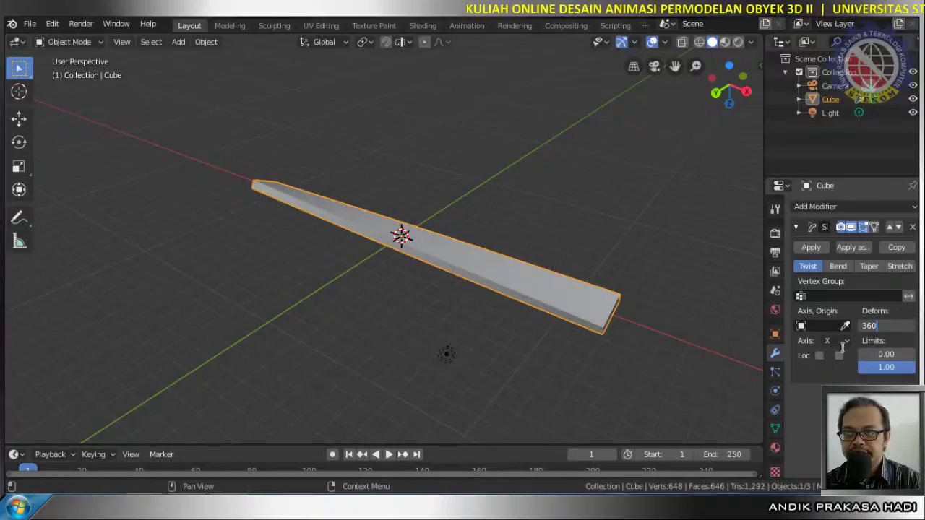
key(Return)
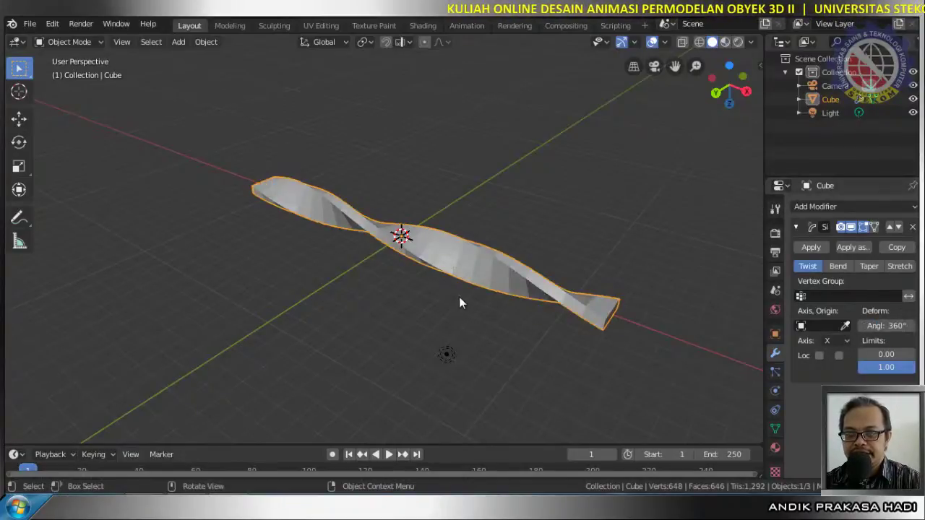
Try the twist around the Y axis, check its shape, and set the axis back to X
click(845, 342)
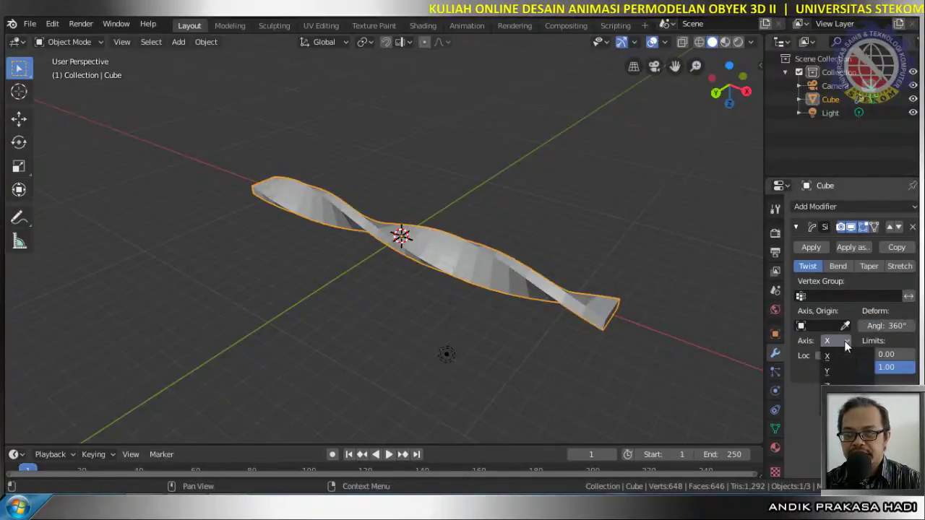
click(831, 370)
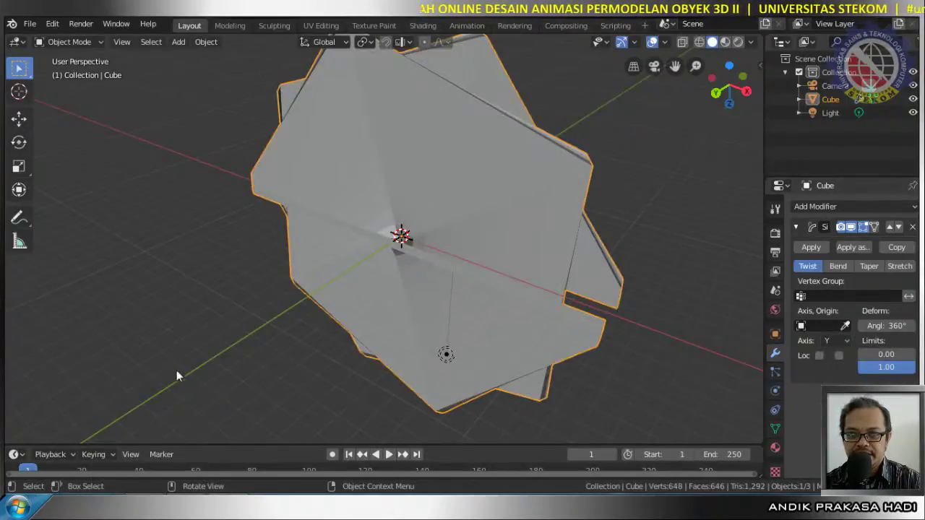
middle_drag(335, 271, 249, 265)
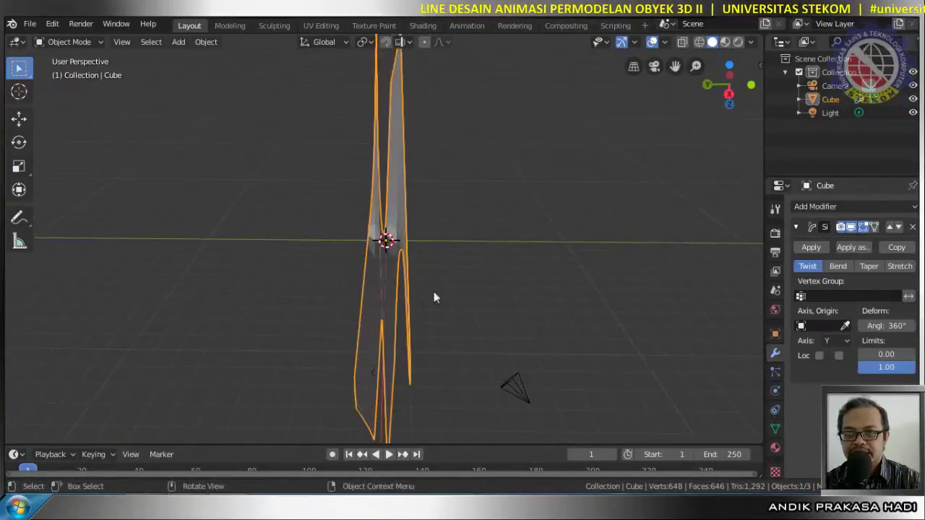
click(831, 343)
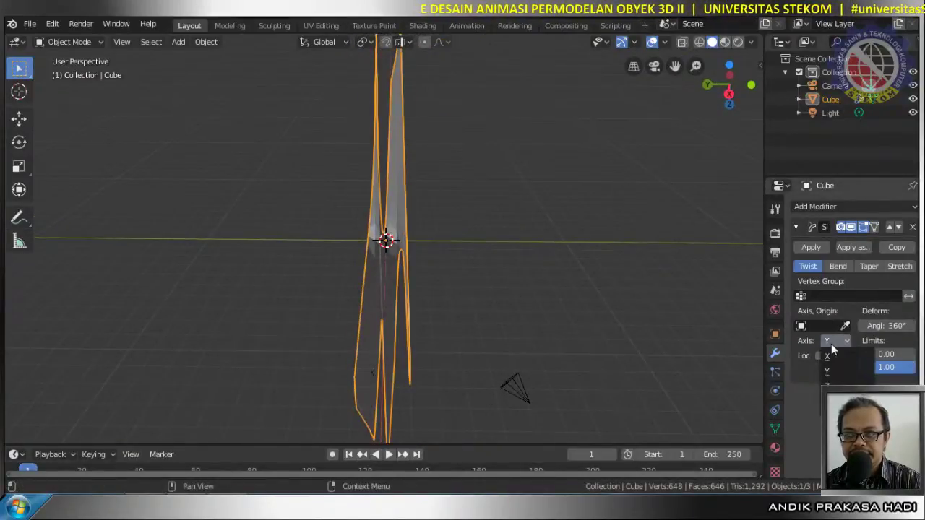
click(834, 361)
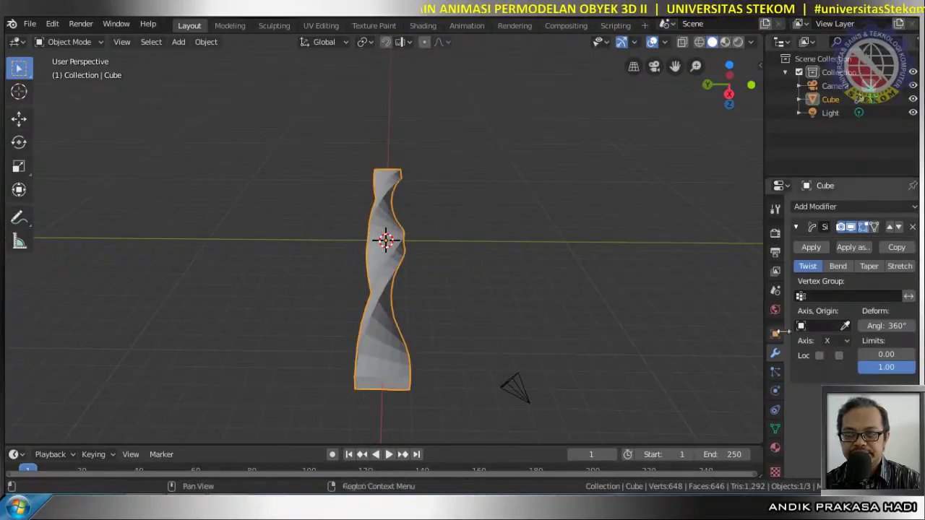
Try the twist around the Z axis, check it in front view, and return the axis to X
click(831, 341)
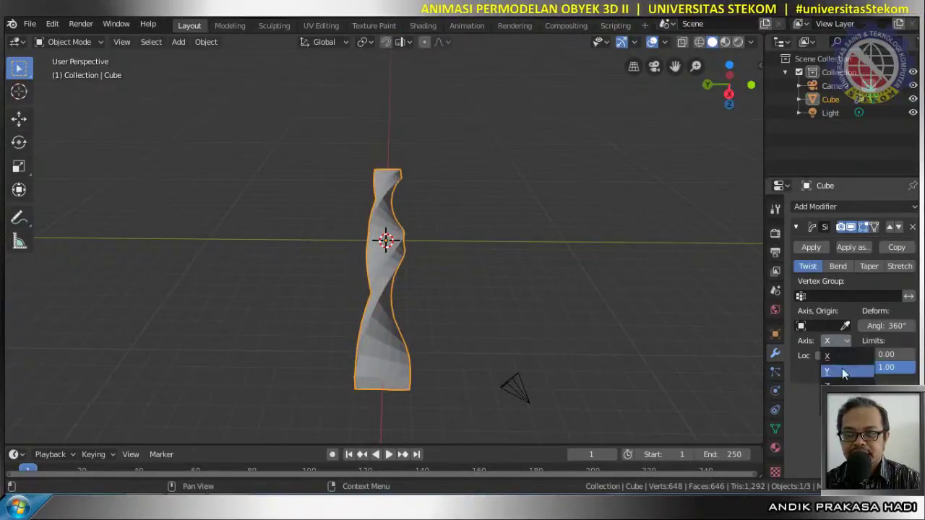
click(831, 386)
middle_drag(548, 332, 701, 302)
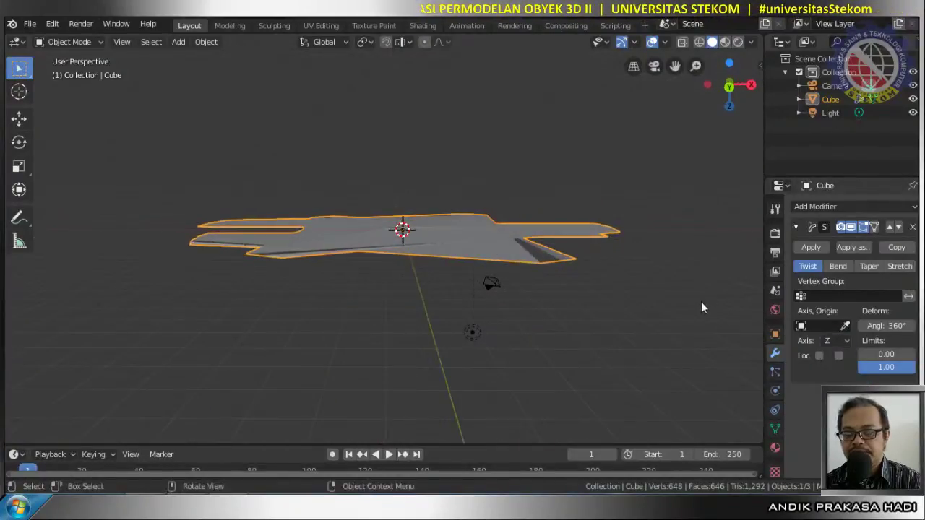
key(KP_1)
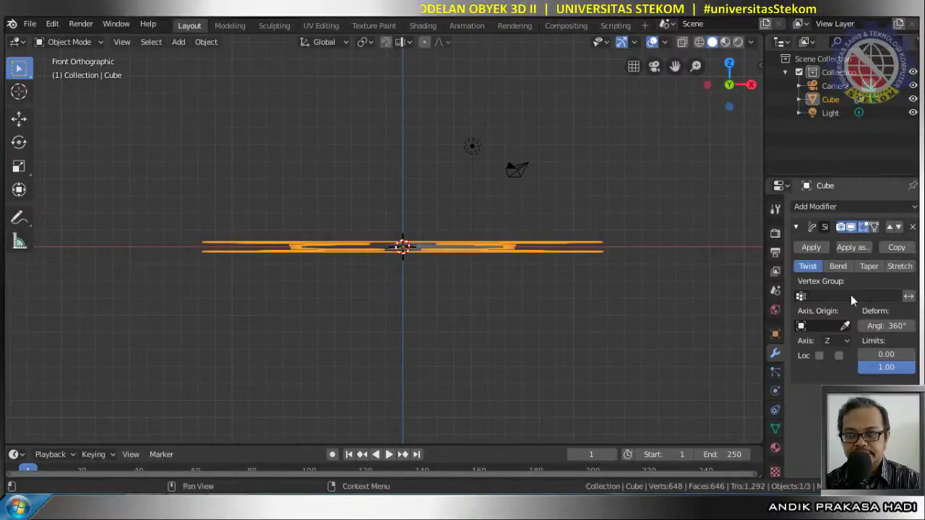
click(837, 340)
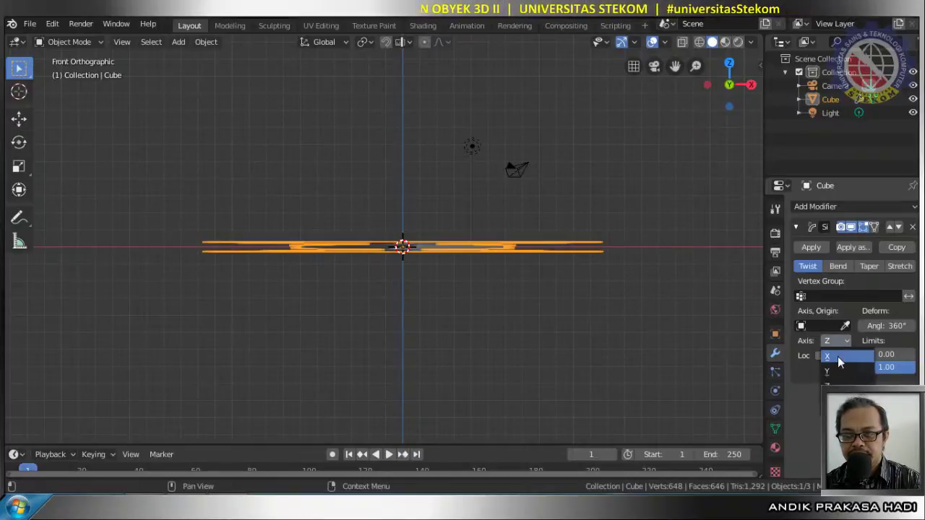
click(838, 356)
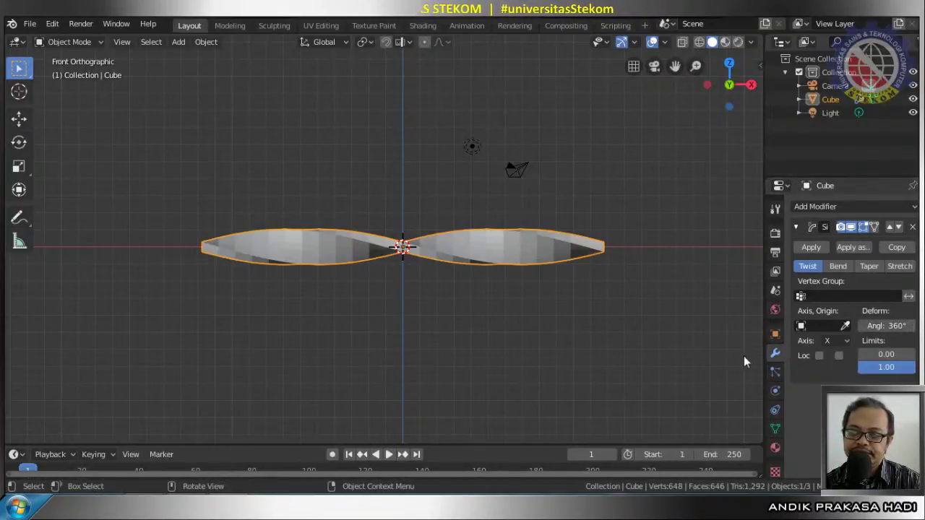
Set the twist angle to 720° and check the twisted bar in perspective
double_click(885, 326)
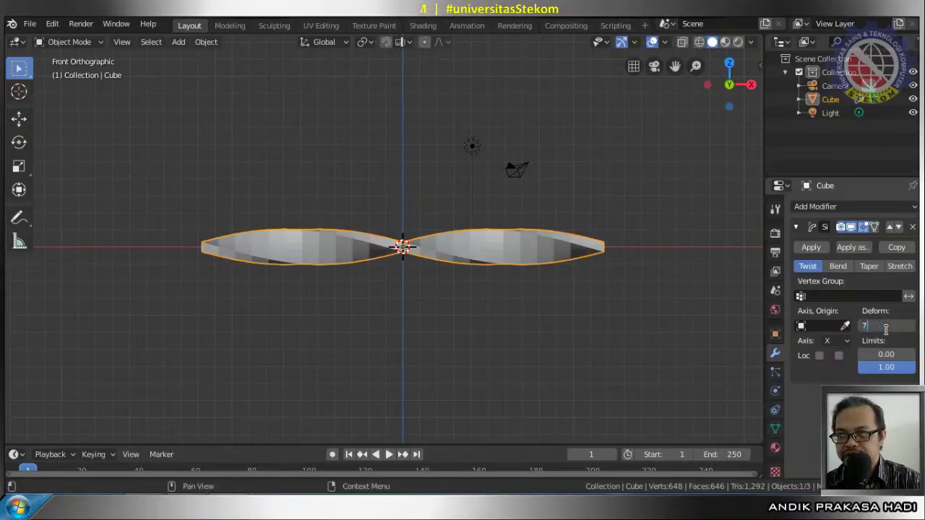
text(720)
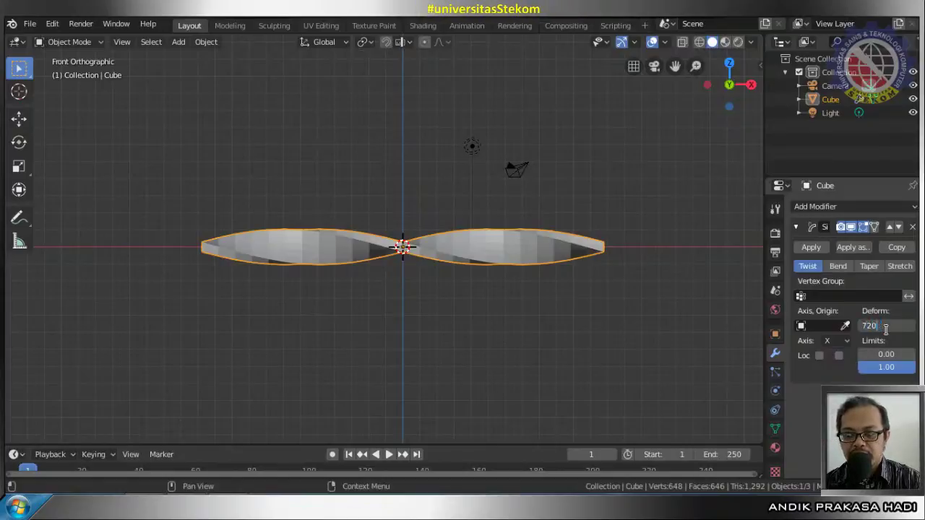
key(Return)
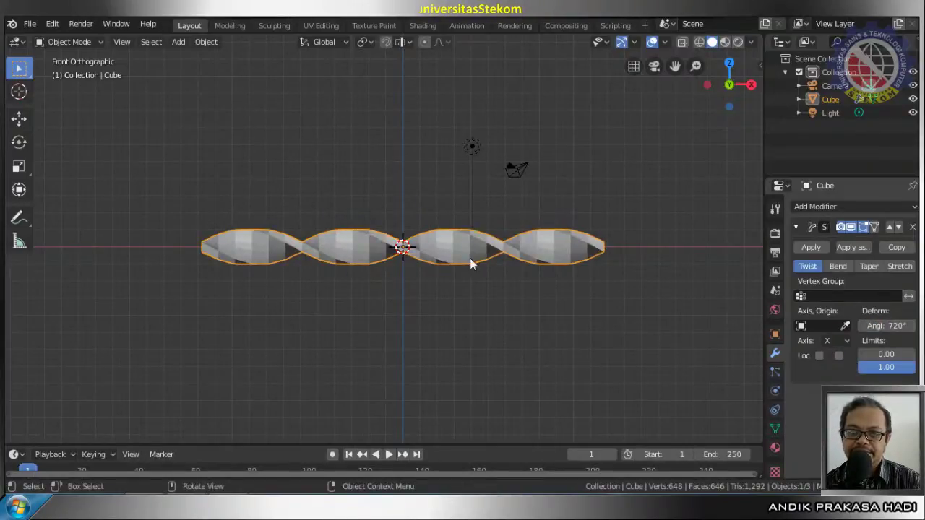
scroll(484, 252, up, 3)
scroll(487, 246, down, 2)
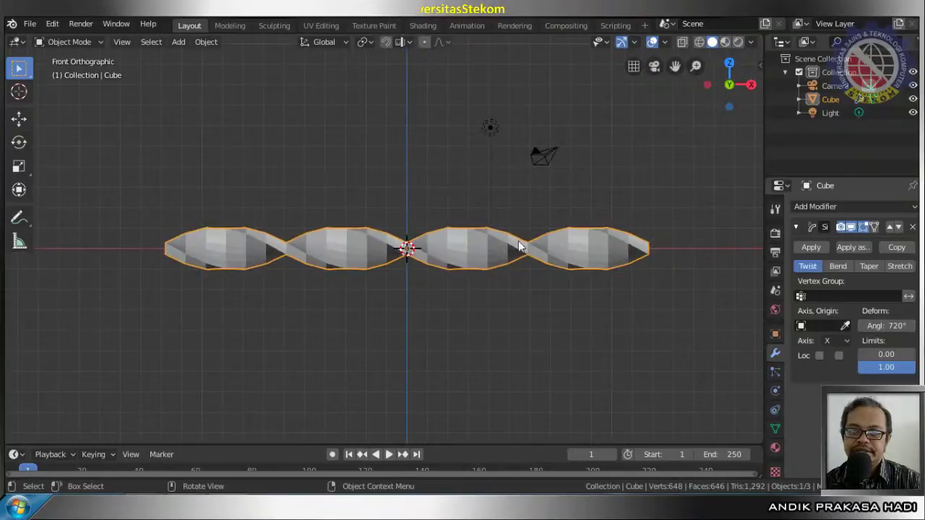
middle_drag(487, 246, 479, 288)
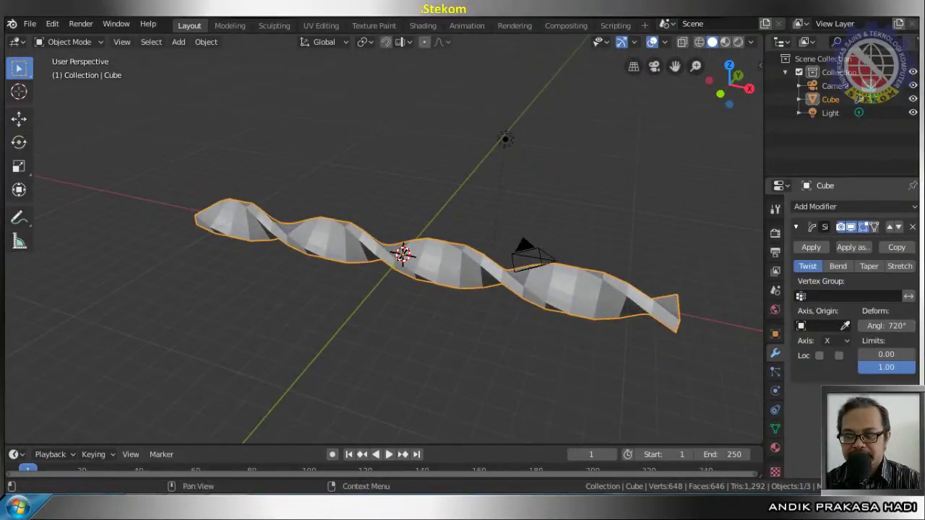
Limit the twist to part of the bar with an upper limit of 0.80 and a lower limit of 0.10
click(890, 367)
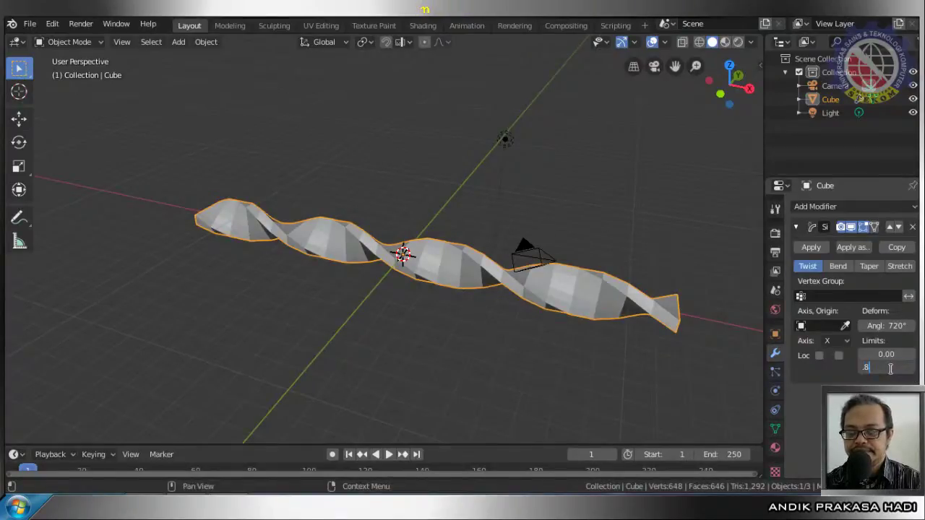
key(Return)
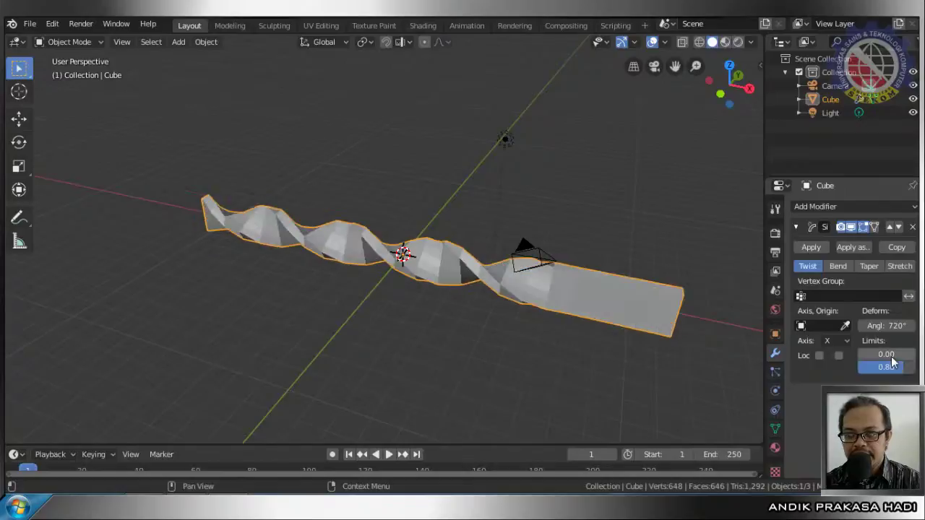
click(890, 355)
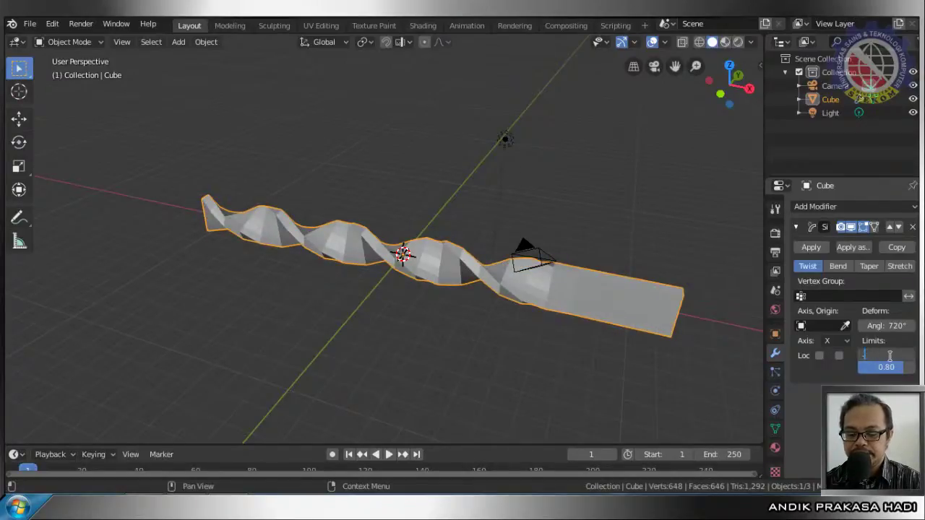
text(.1)
key(Return)
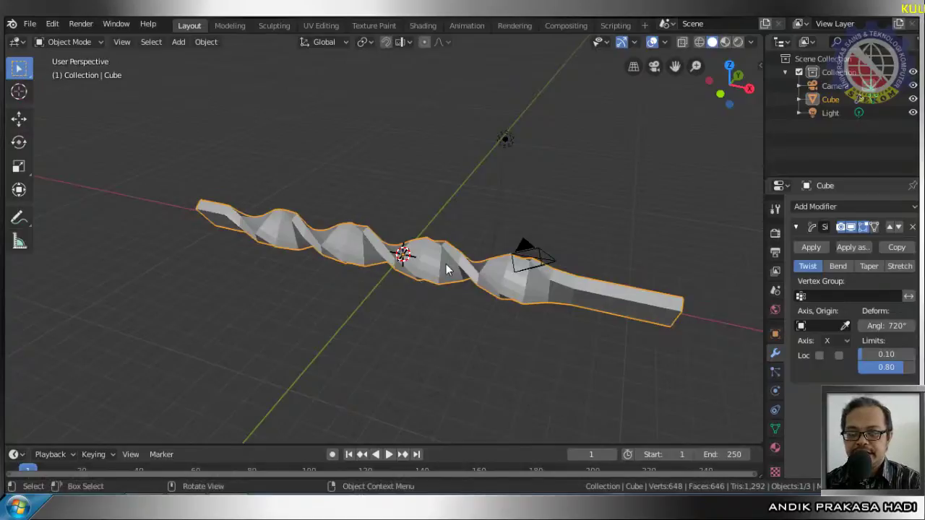
Add a Subdivision Surface modifier to the twisted bar and raise its viewport subdivision by one level
scroll(446, 263, up, 4)
key(Tab)
scroll(442, 255, up, 2)
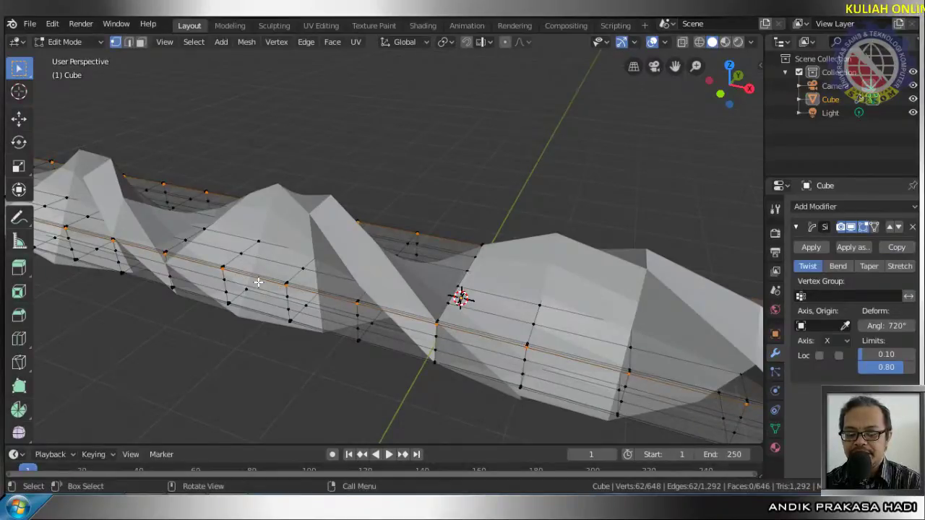
key(Tab)
scroll(337, 271, down, 5)
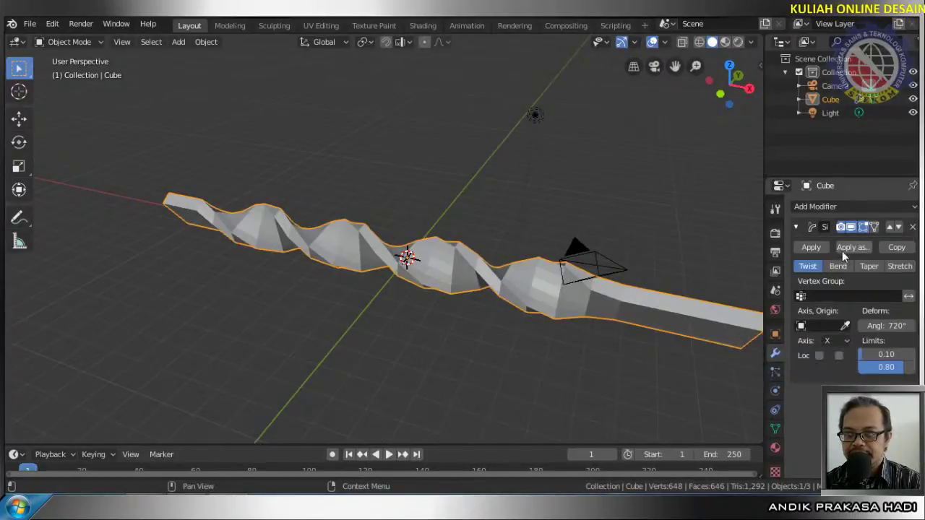
click(826, 208)
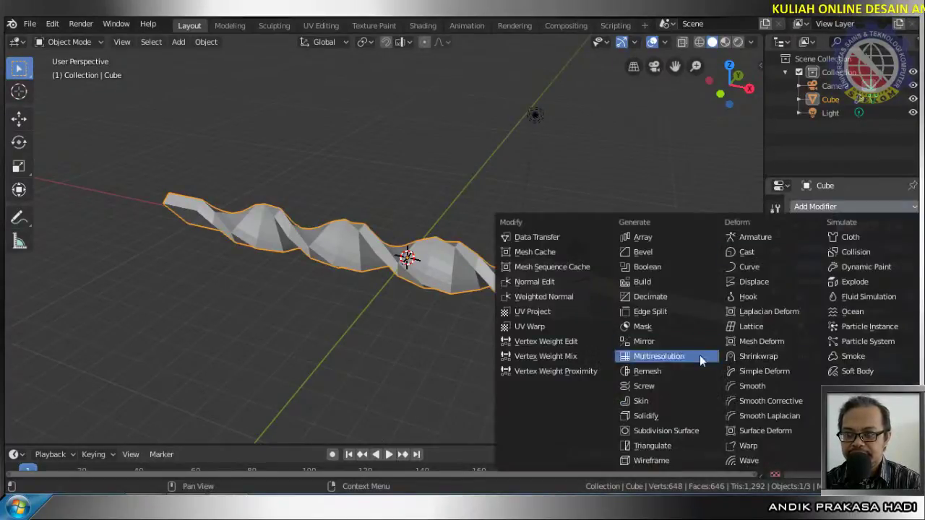
click(680, 431)
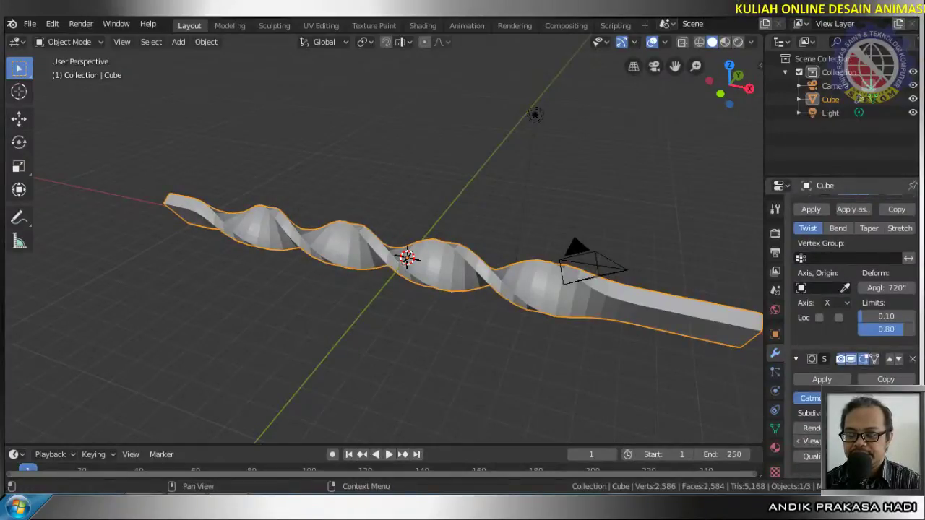
click(845, 441)
Shade the twisted bar smooth and check its surface
right_click(427, 265)
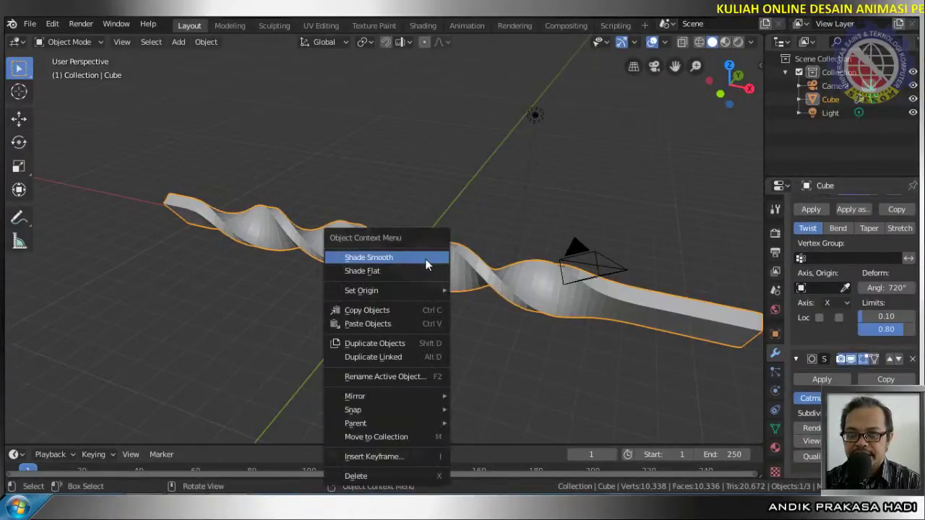
click(425, 262)
scroll(424, 265, up, 5)
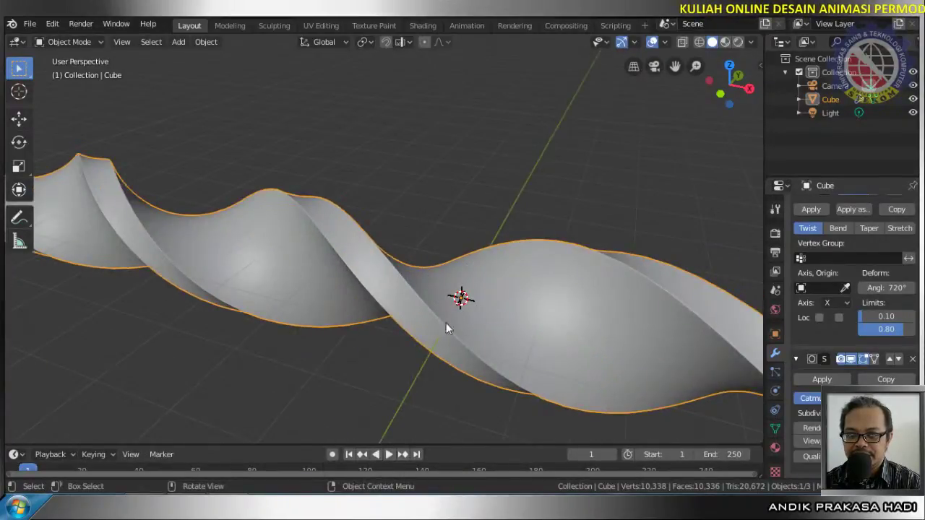
scroll(448, 313, down, 3)
middle_drag(447, 313, 532, 327)
scroll(456, 311, down, 3)
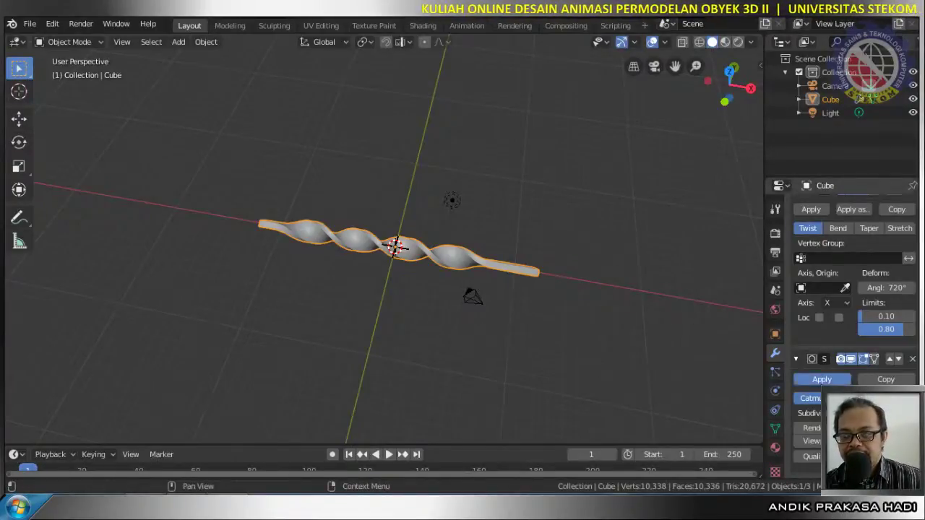
Apply the bar's Subdivision Surface modifier, followed by its Simple Deform modifier
click(822, 379)
click(812, 248)
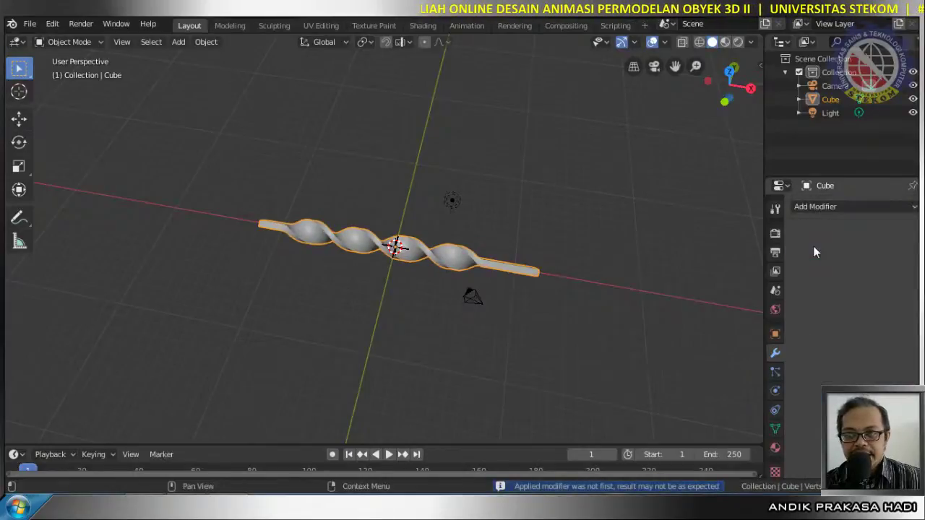
scroll(449, 258, down, 2)
scroll(450, 258, up, 7)
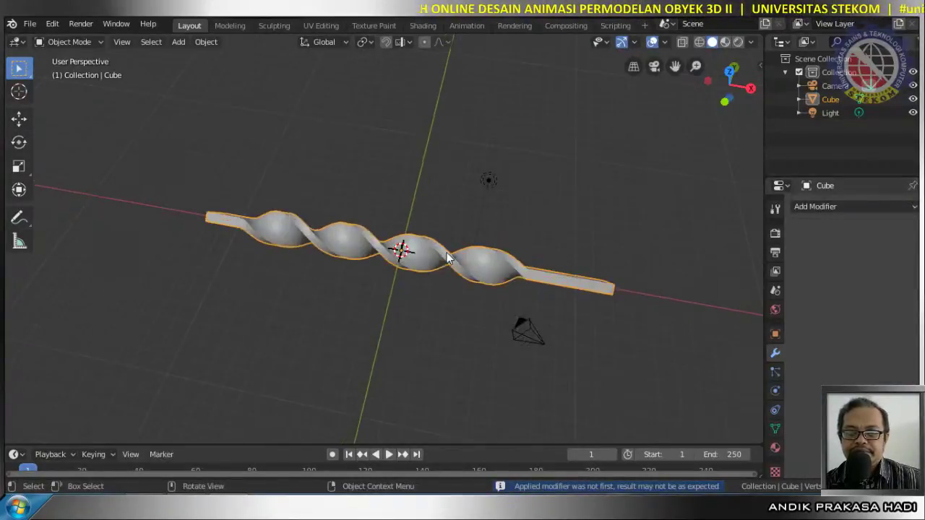
middle_drag(450, 258, 364, 303)
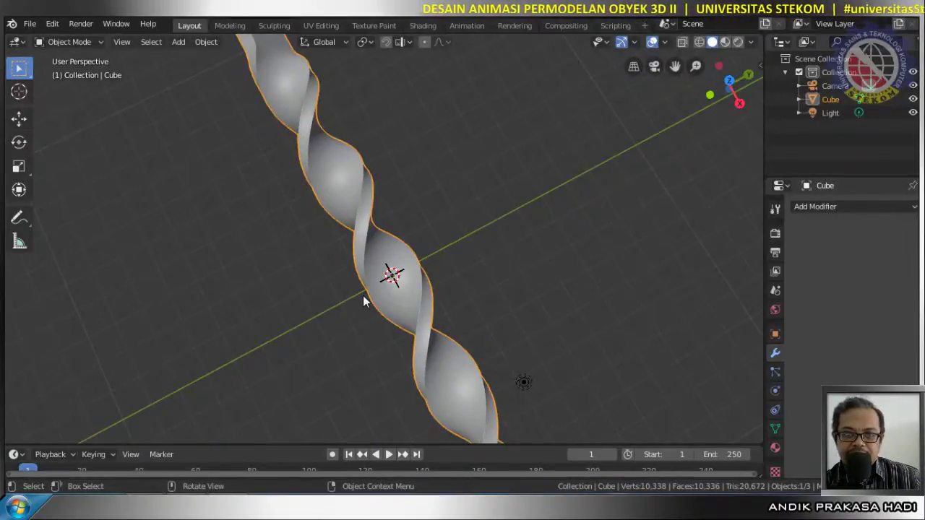
scroll(363, 302, down, 3)
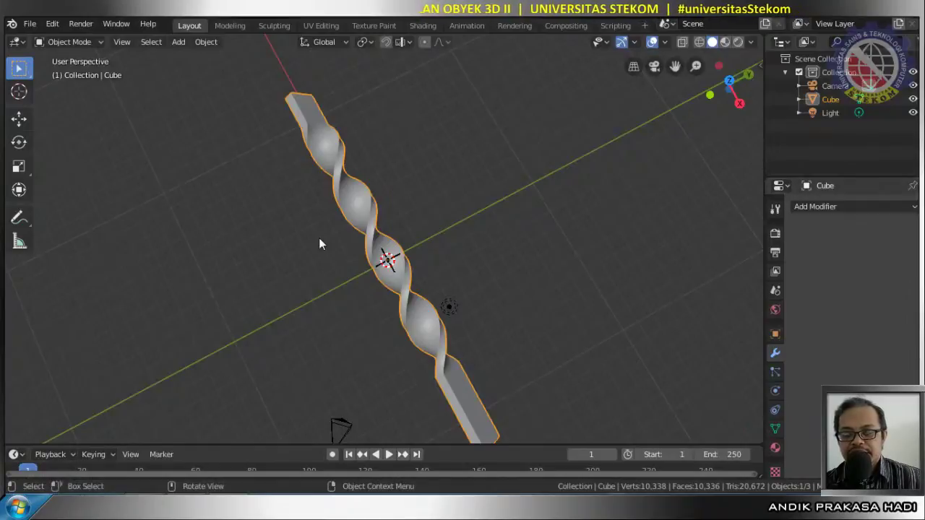
Delete the twisted bar from the scene
key(Delete)
middle_drag(373, 248, 469, 214)
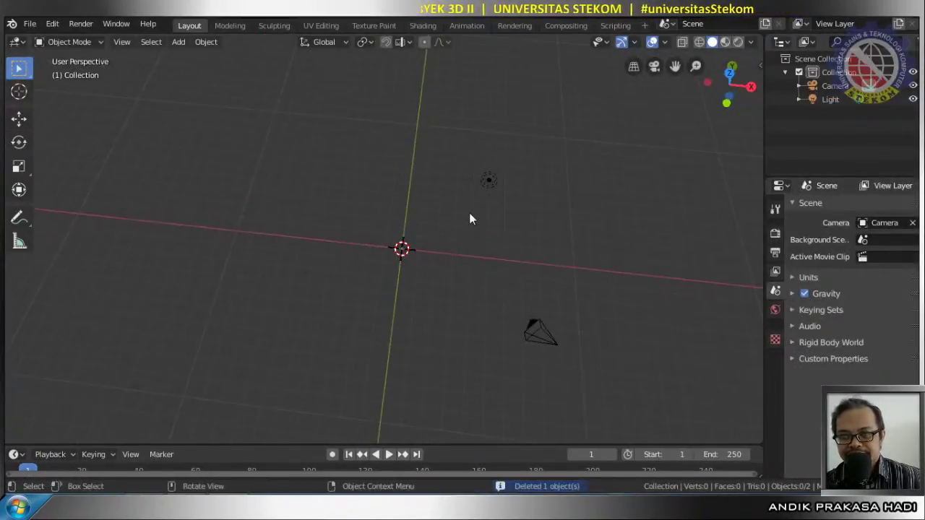
middle_drag(641, 325, 511, 283)
middle_drag(320, 313, 366, 271)
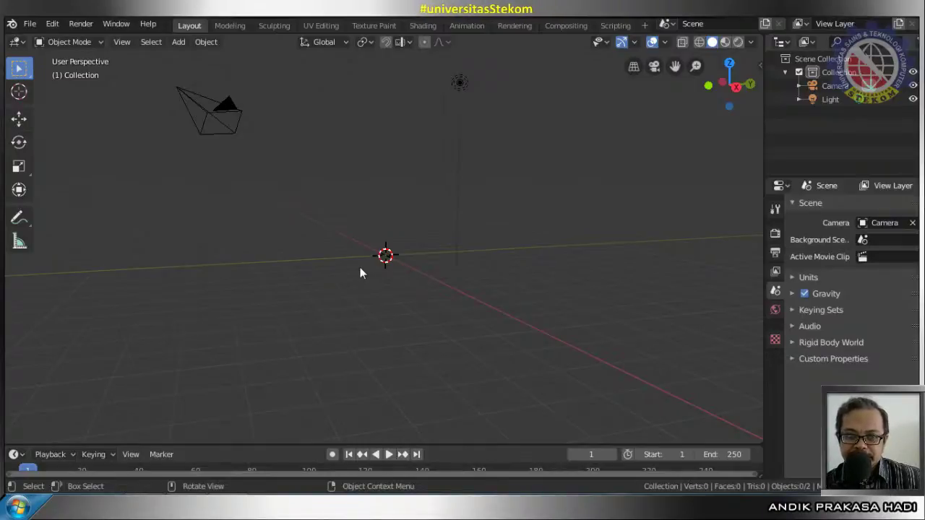
Add a mesh plane at the world origin
middle_drag(359, 273, 380, 297)
scroll(391, 291, down, 5)
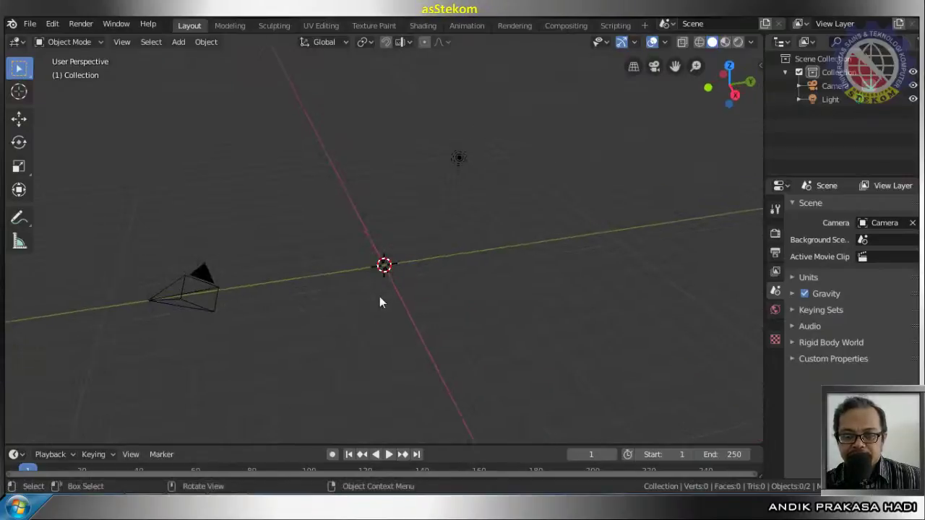
scroll(381, 302, up, 3)
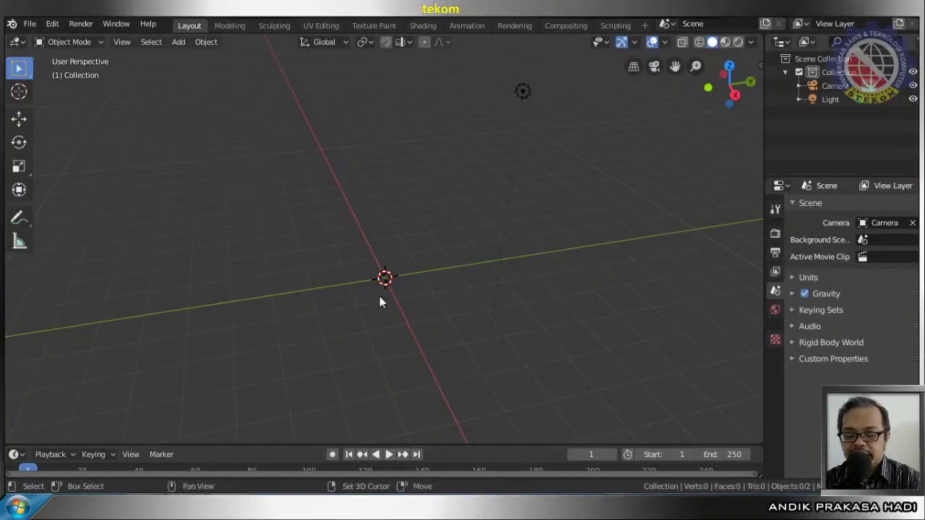
key(shift+a)
mouse_move(366, 235)
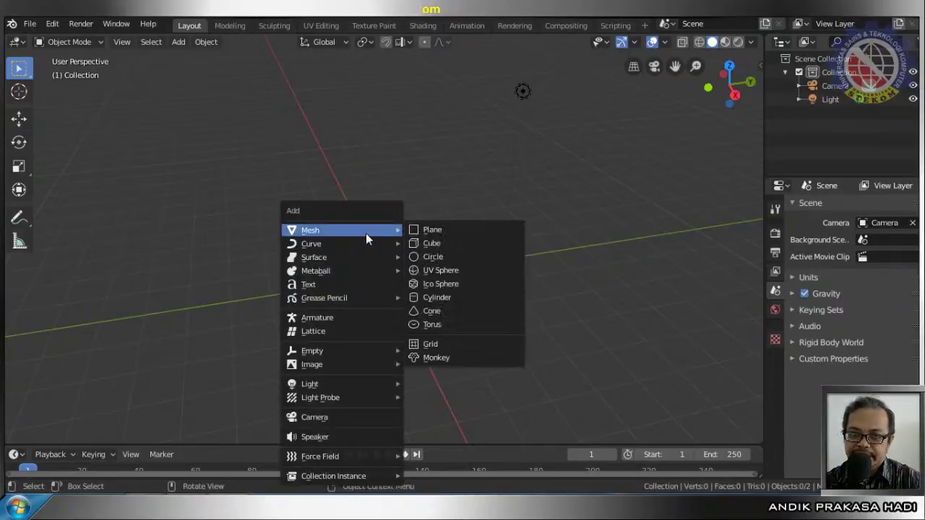
click(430, 234)
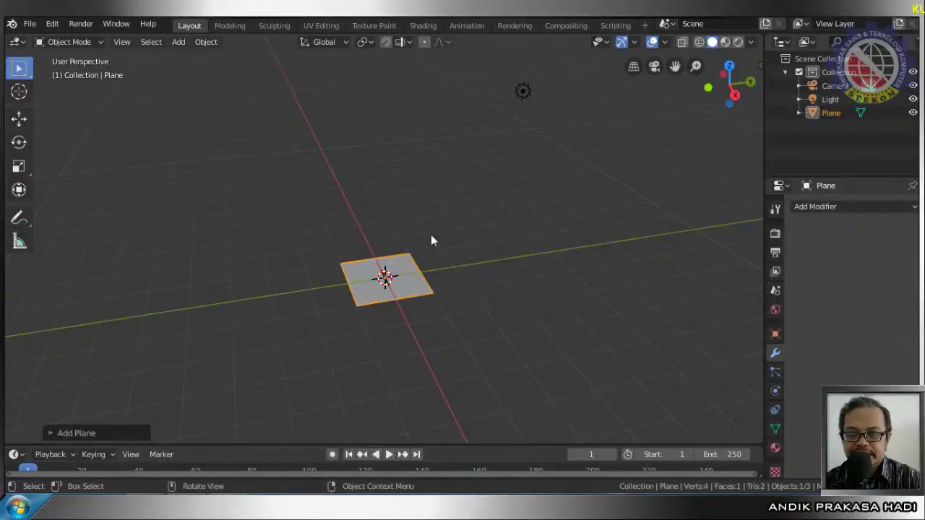
middle_drag(378, 306, 461, 311)
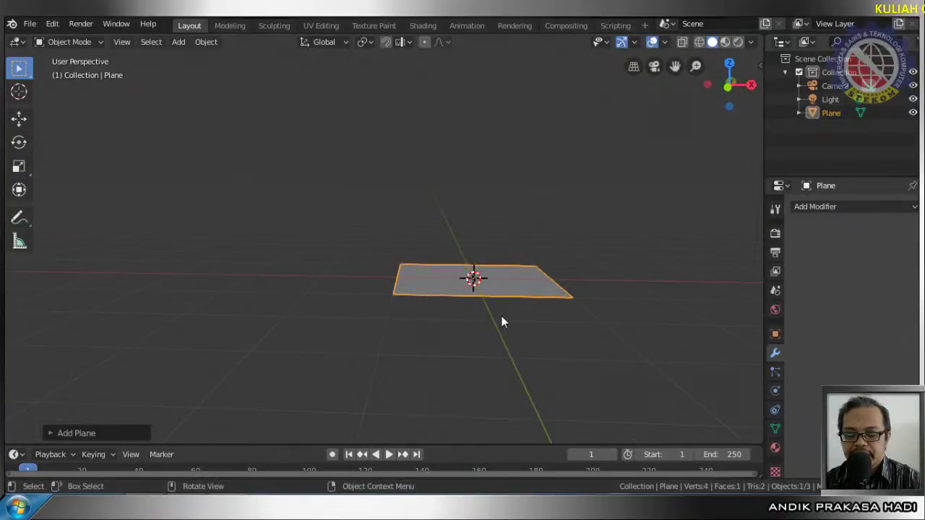
key(s)
key(z)
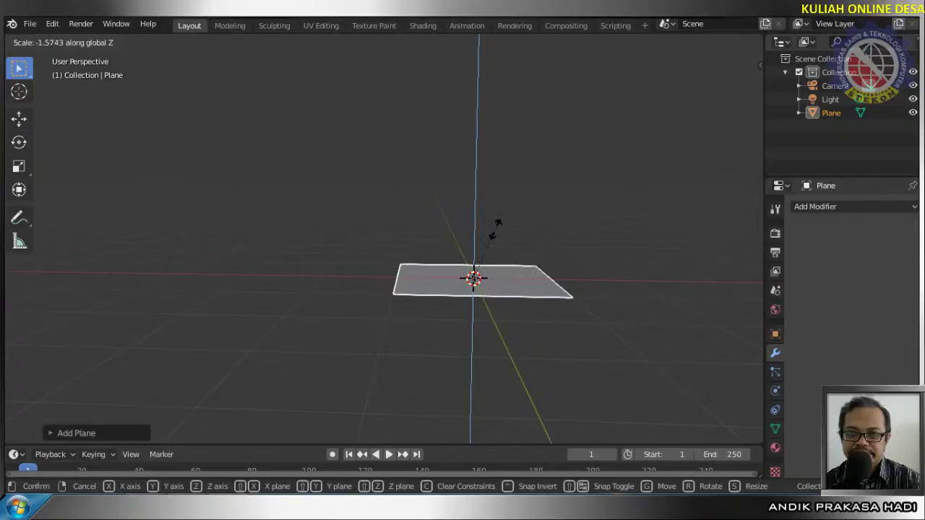
right_click(427, 293)
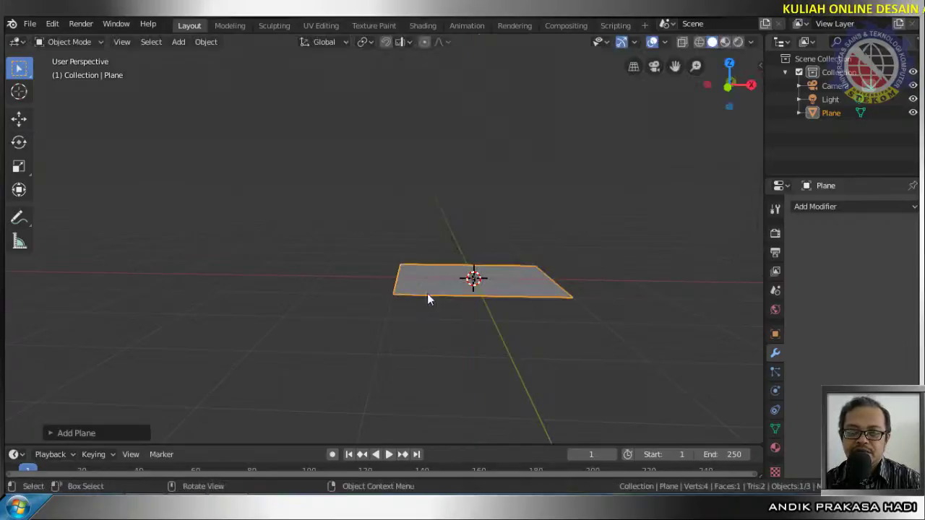
Cut one centred edge loop across the plane along the X axis in Edit Mode
middle_drag(513, 337, 406, 379)
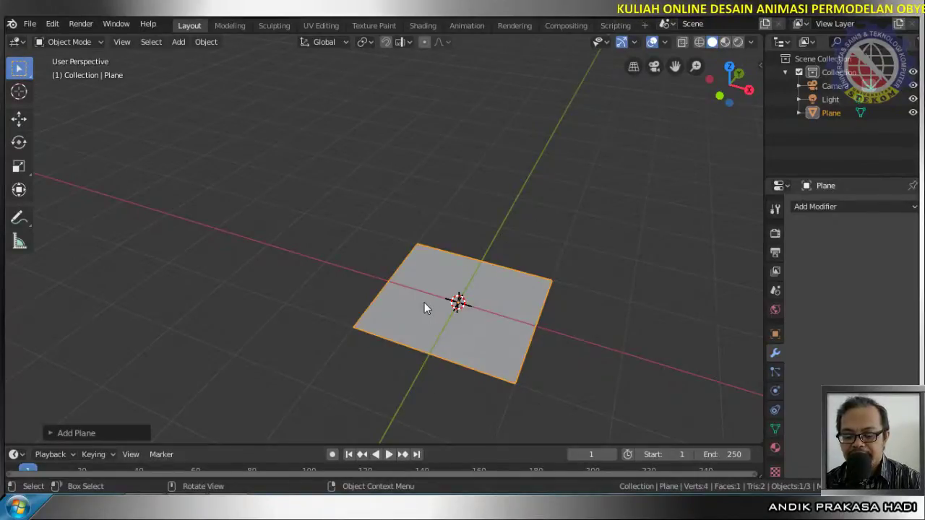
key(KP_1)
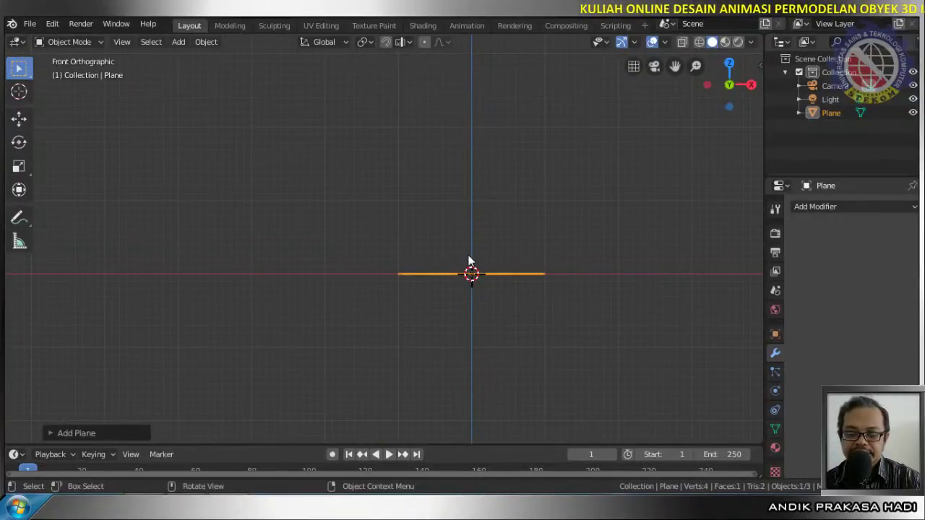
middle_drag(508, 268, 447, 237)
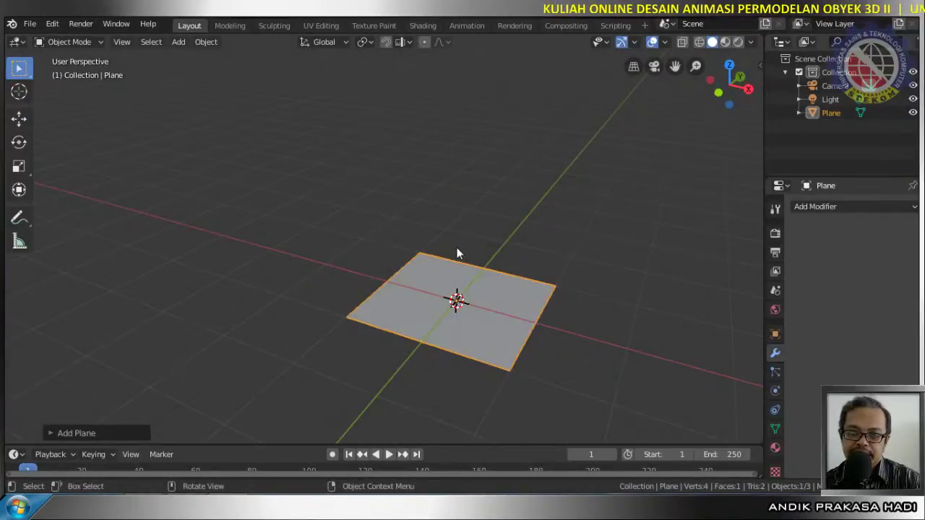
scroll(477, 280, down, 3)
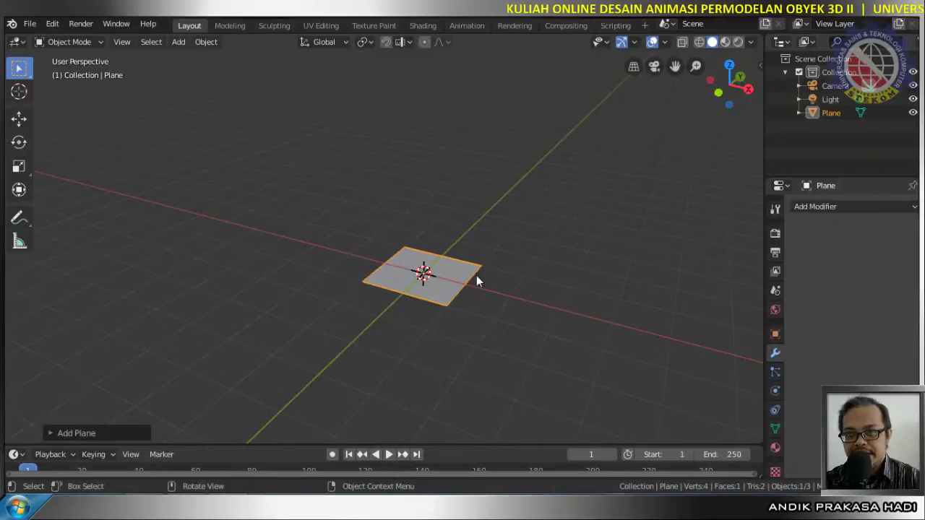
middle_drag(476, 276, 508, 329)
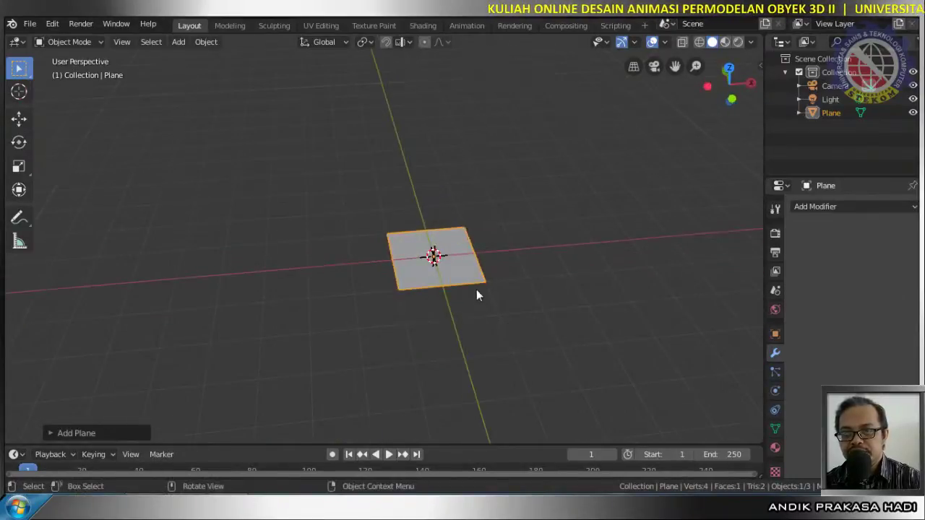
scroll(476, 293, up, 2)
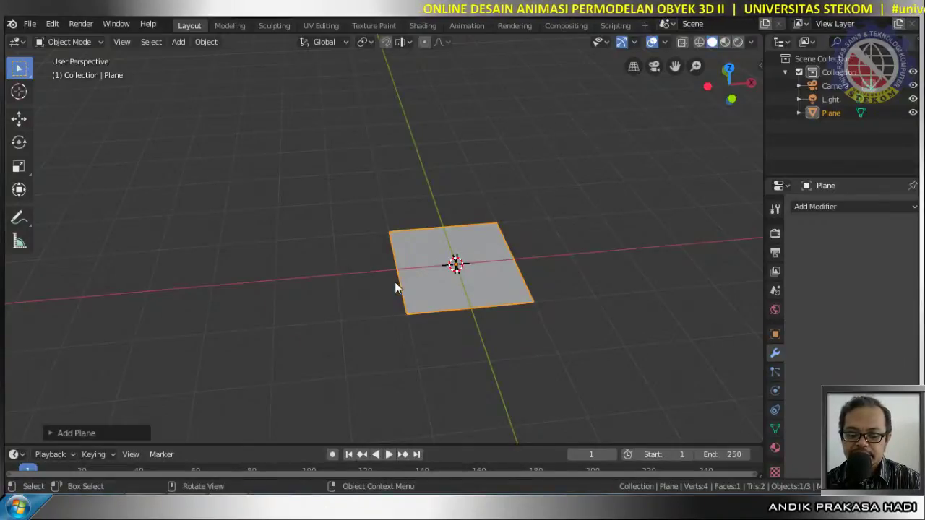
key(ctrl)
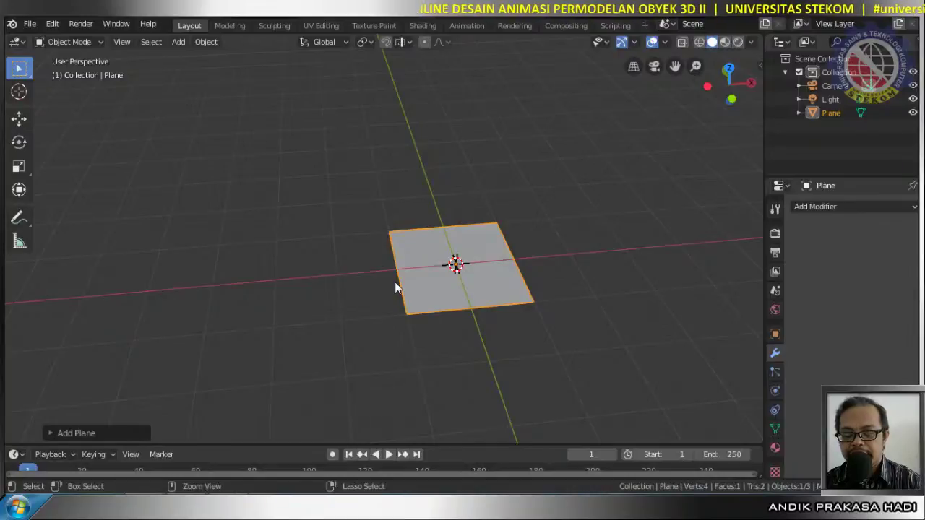
key(Tab)
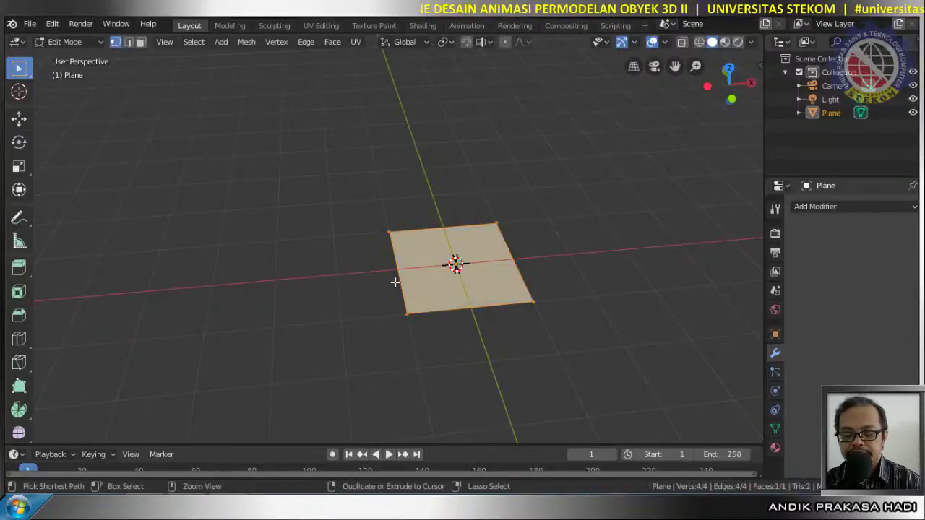
key(ctrl+r)
click(405, 264)
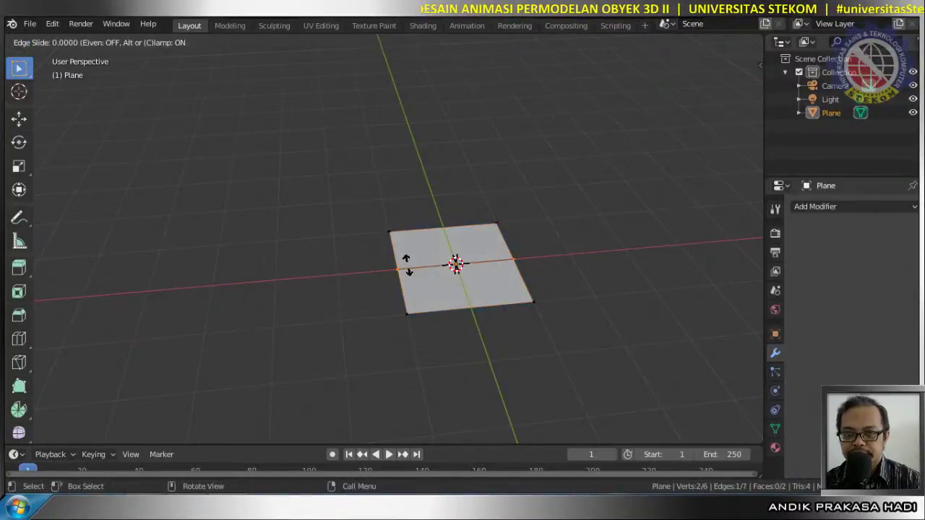
right_click(408, 265)
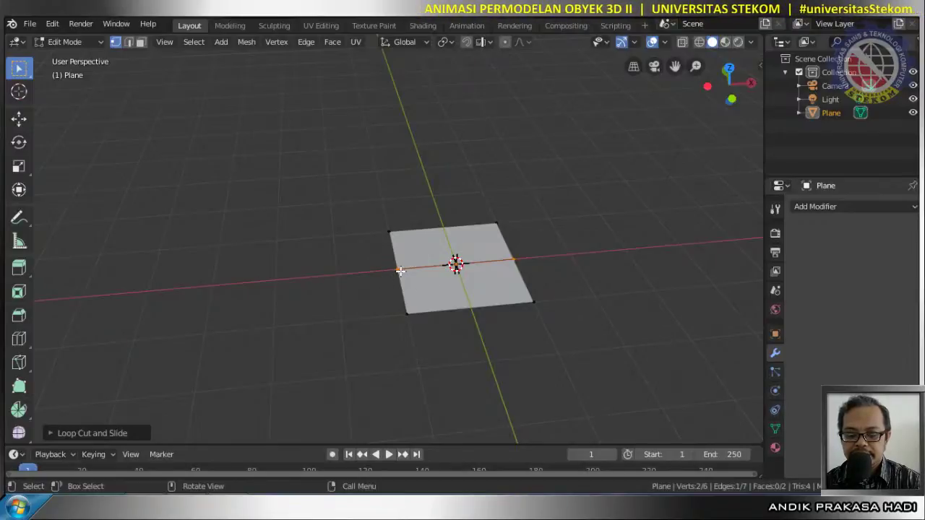
Raise the plane's middle edge loop about 0.56 m along Z to form a ridge
key(g)
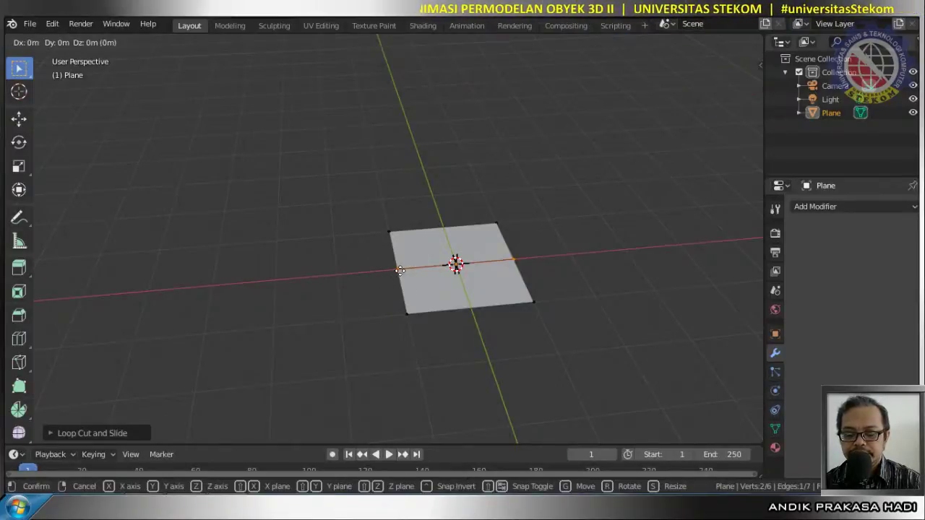
key(z)
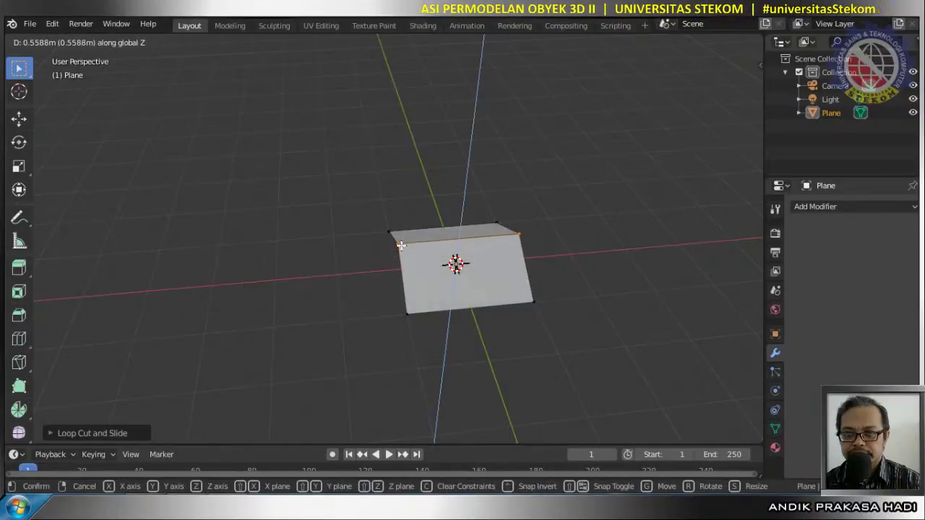
click(401, 246)
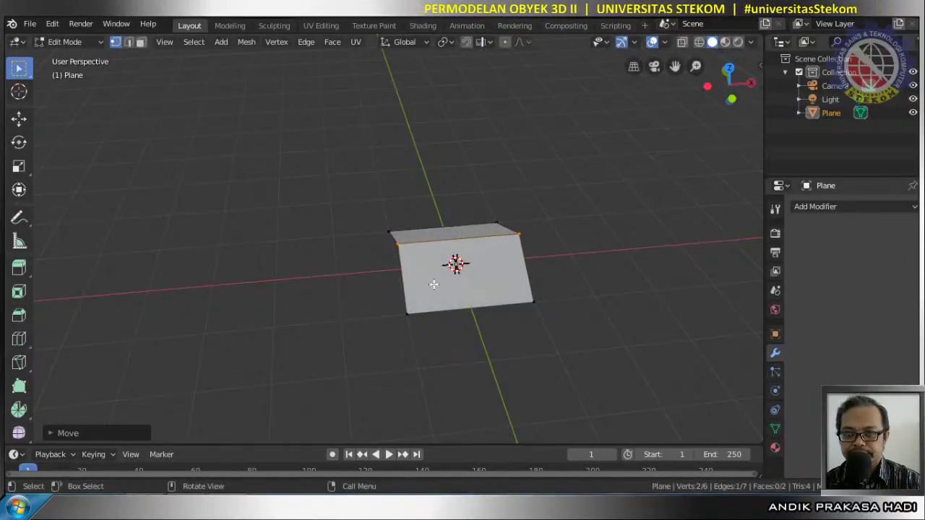
Cut one centred edge loop across the ridged plane along the Y axis, perpendicular to the ridge
key(ctrl)
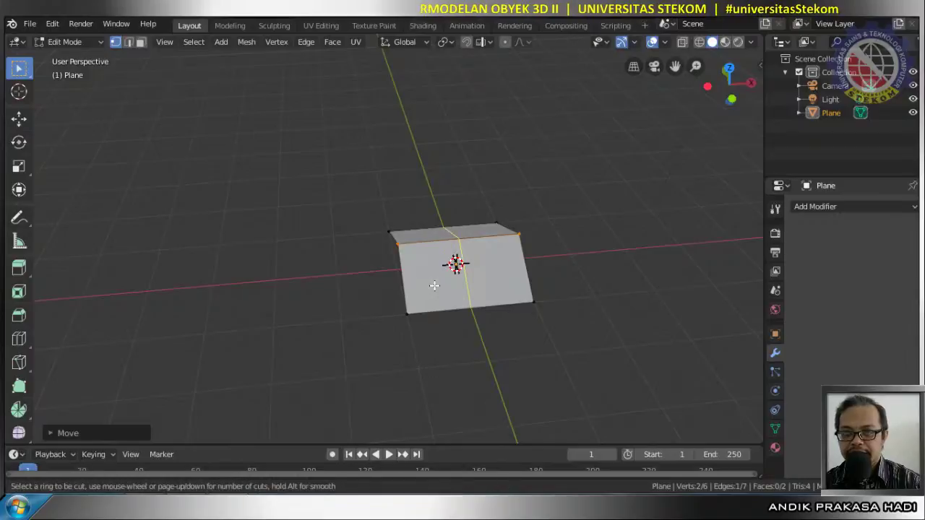
key(g)
key(g)
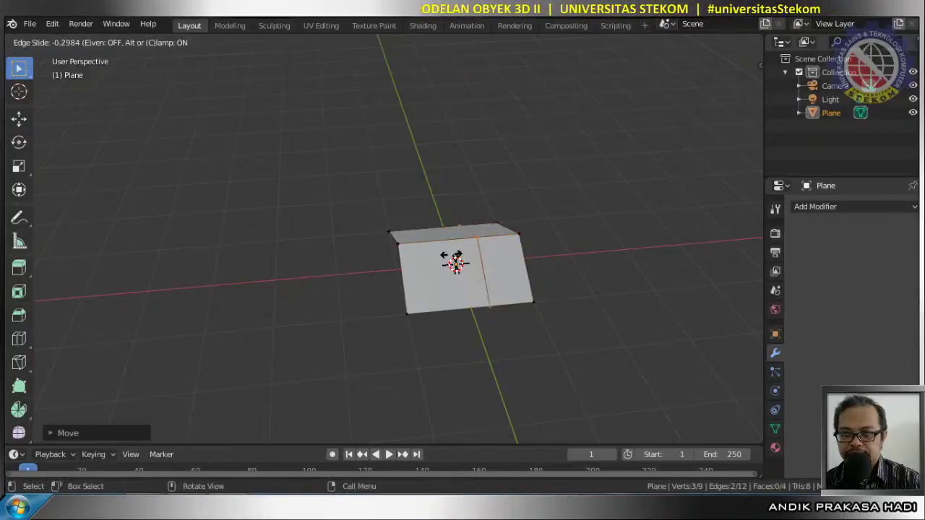
right_click(451, 255)
Lower the ridge's middle vertex along Z to about the height of the plane's base to form a dip
click(460, 240)
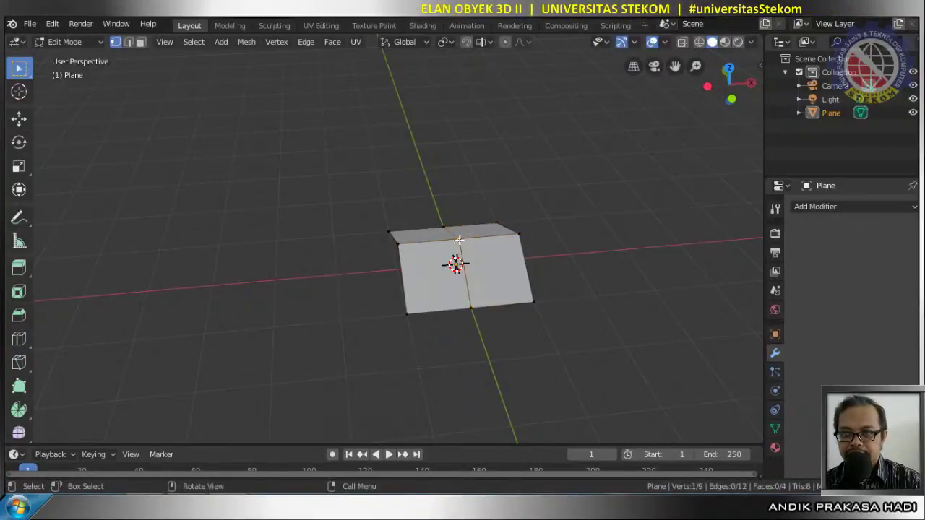
key(g)
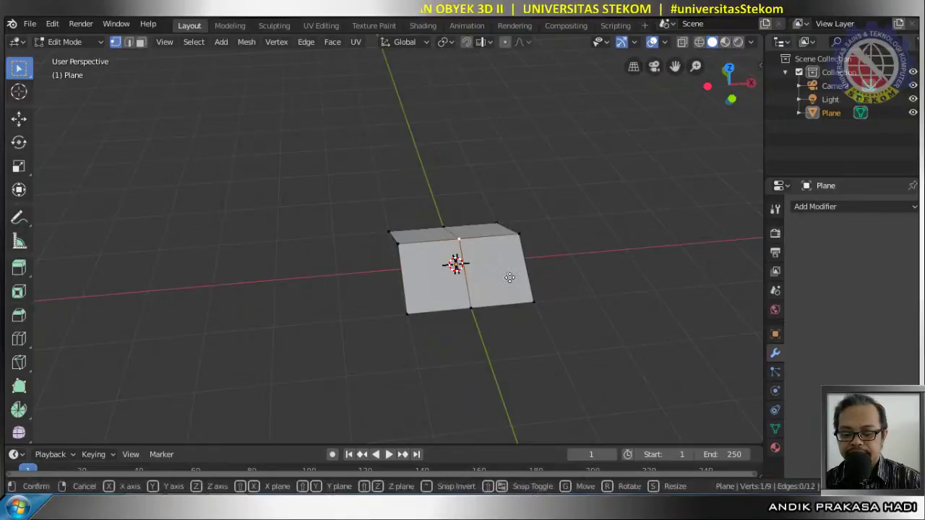
key(z)
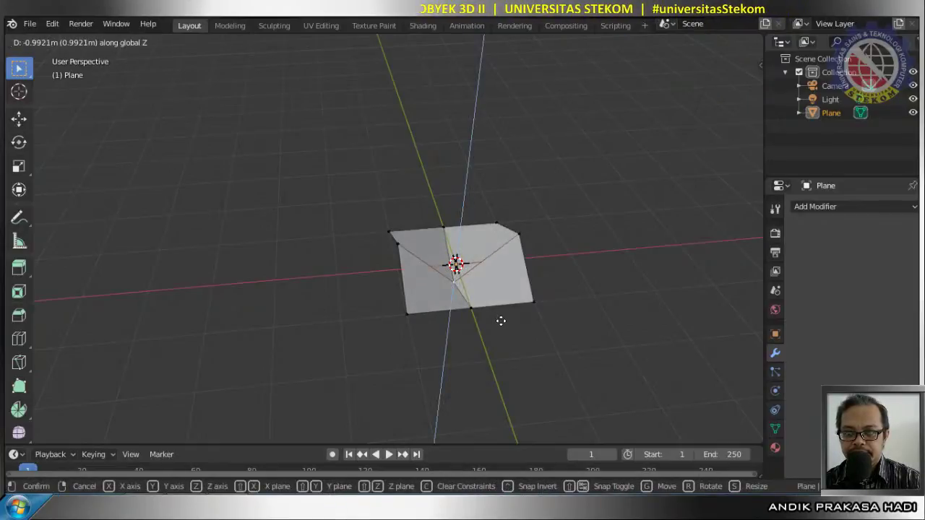
click(508, 300)
middle_drag(545, 318, 559, 286)
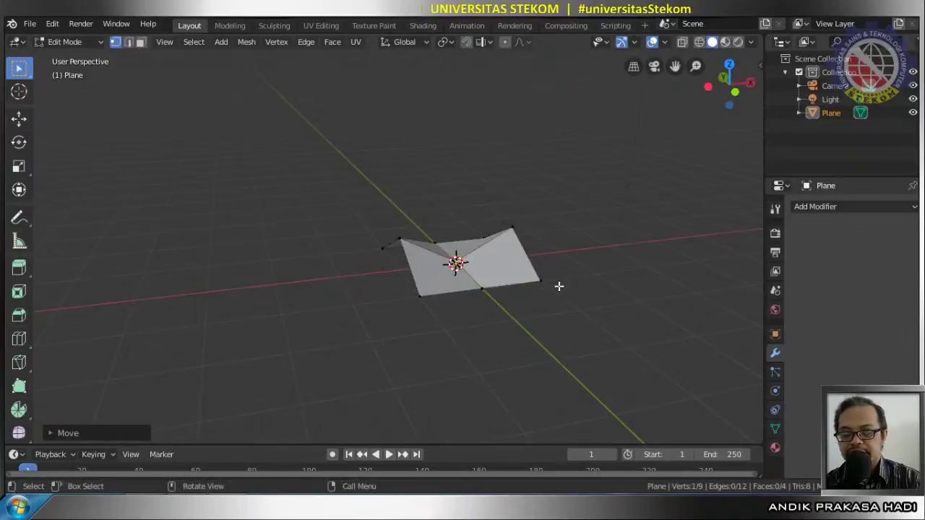
key(KP_1)
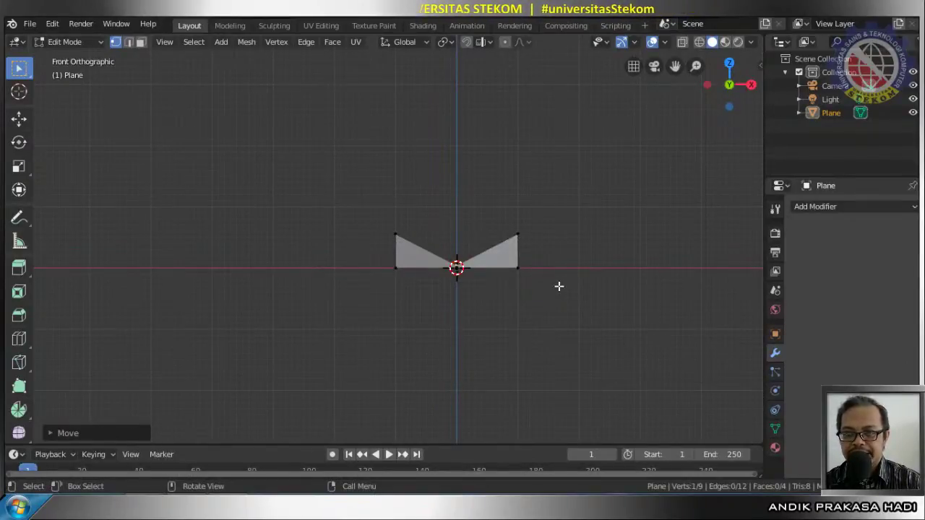
key(s)
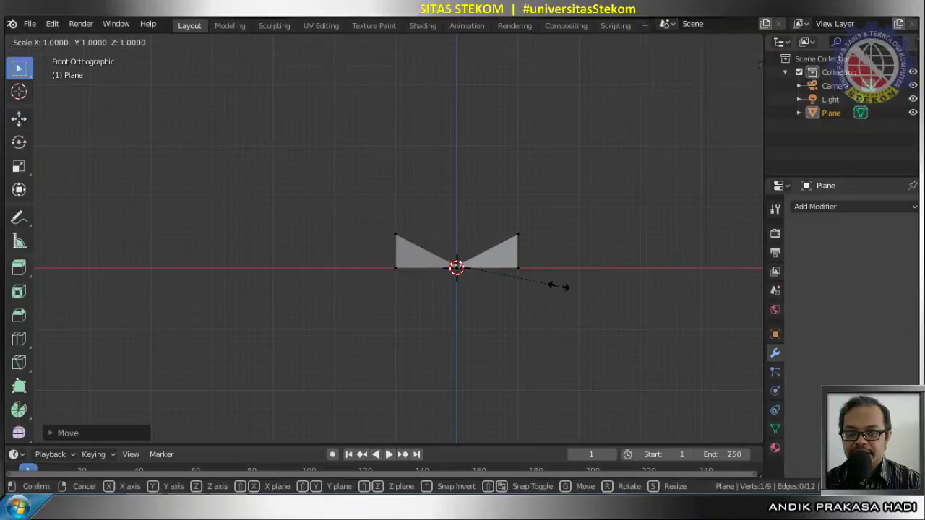
key(z)
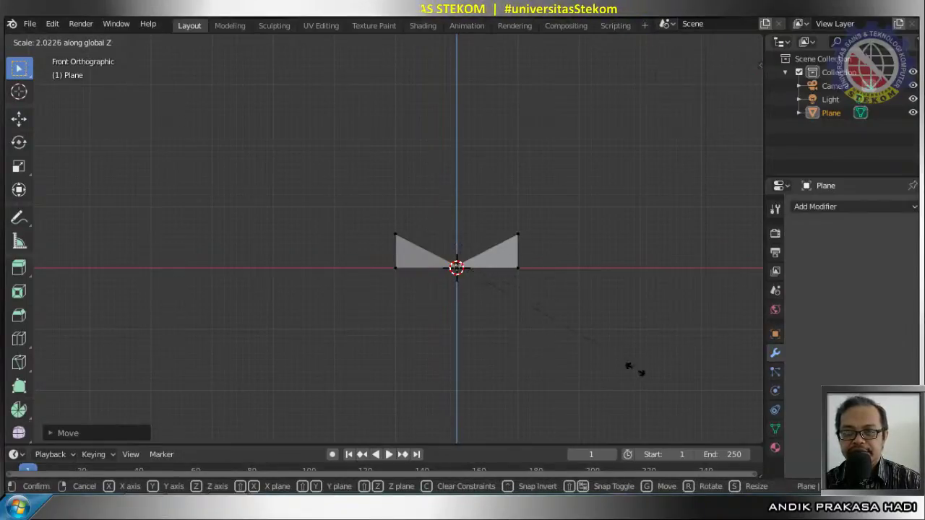
click(535, 342)
Return to Object Mode and add a Solidify modifier to the folded plane
middle_drag(535, 342, 458, 341)
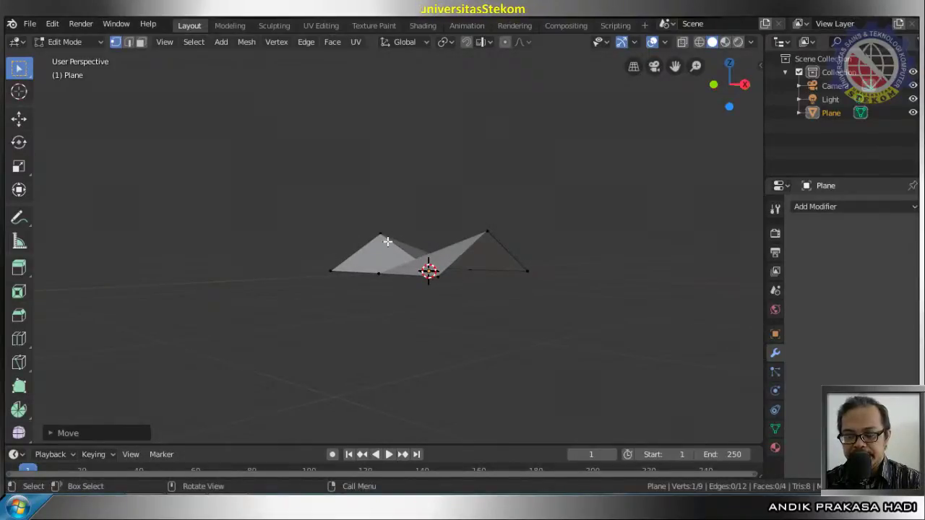
middle_drag(387, 260, 446, 307)
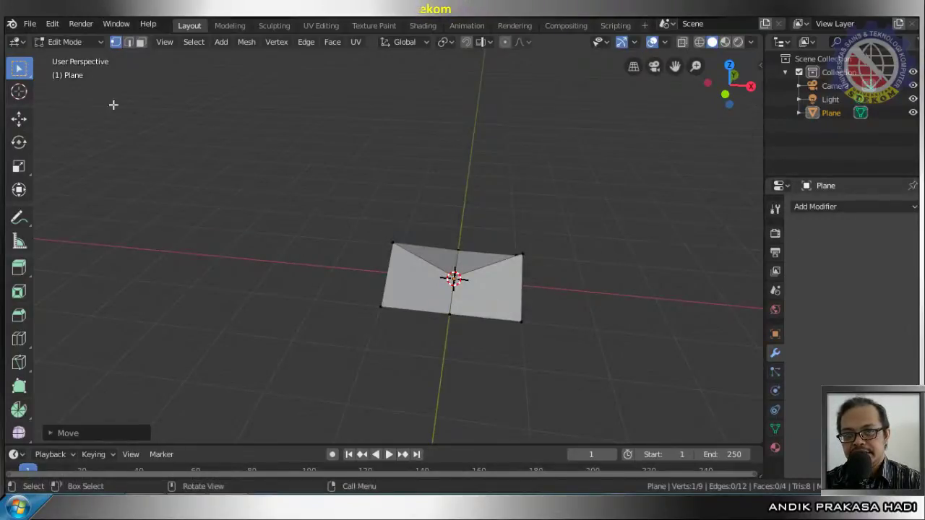
key(Tab)
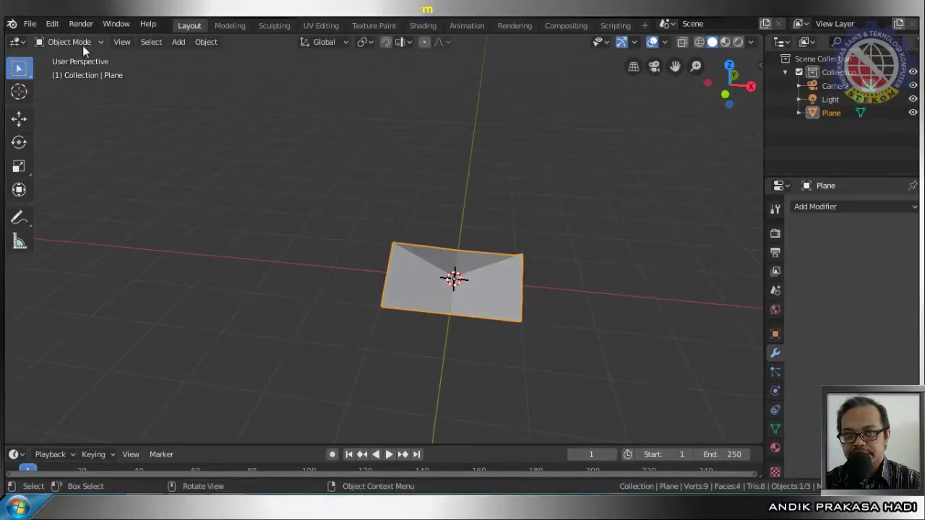
middle_drag(530, 301, 556, 298)
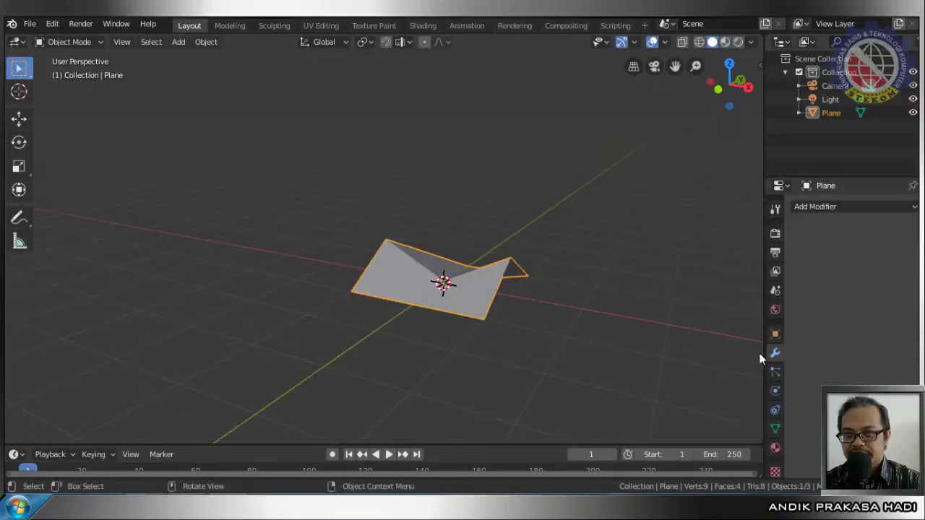
click(828, 210)
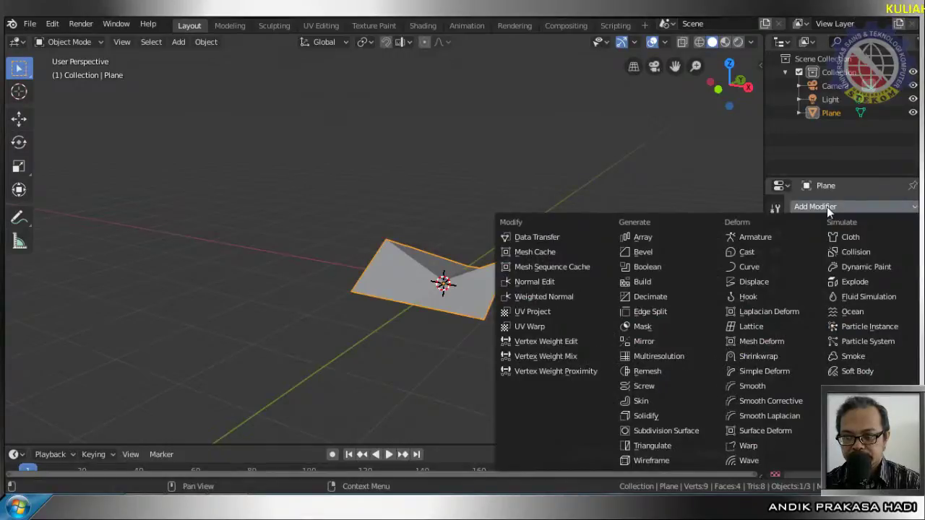
click(654, 415)
middle_drag(499, 331, 572, 312)
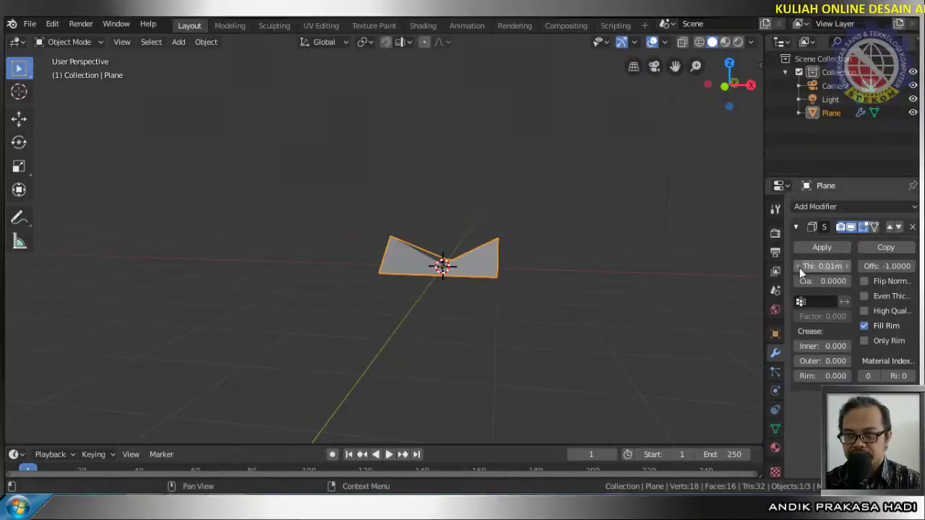
Try out different Solidify thickness values, including negative ones such as -1.63 m and -1.47 m
click(824, 266)
text(0.25)
key(Return)
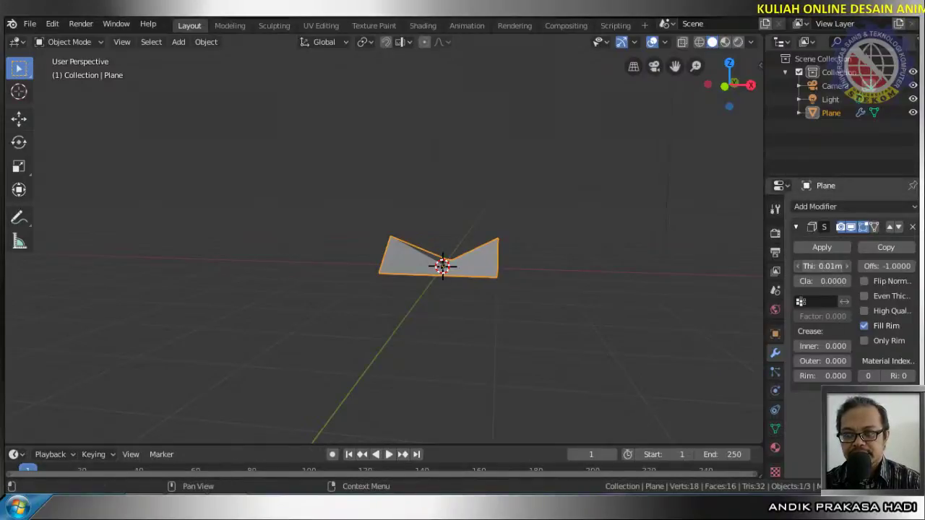
drag(824, 266, 846, 266)
middle_drag(614, 302, 494, 307)
mouse_move(824, 266)
mouse_down()
mouse_move(784, 266)
mouse_move(859, 266)
mouse_move(788, 266)
mouse_move(836, 266)
mouse_up()
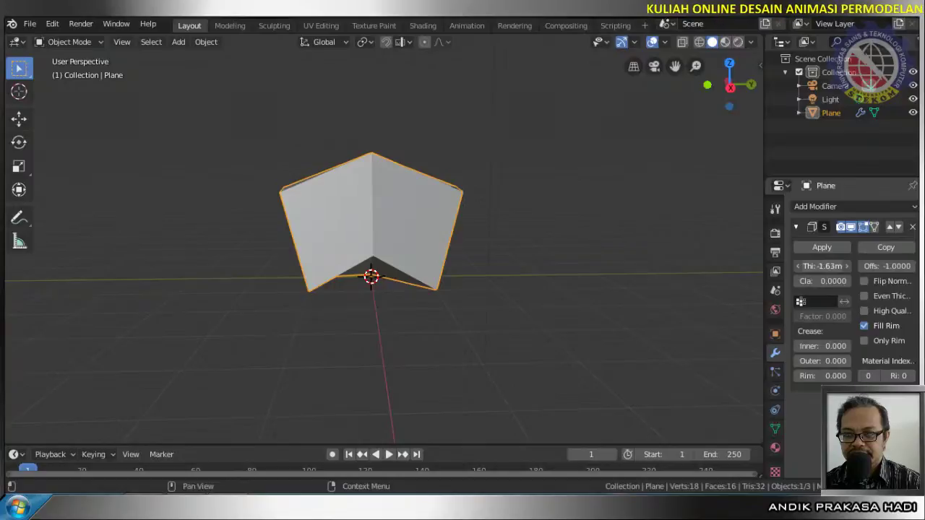
drag(823, 266, 835, 266)
Set the Solidify thickness to 0.5 m and view the thickened plane from another side
click(828, 267)
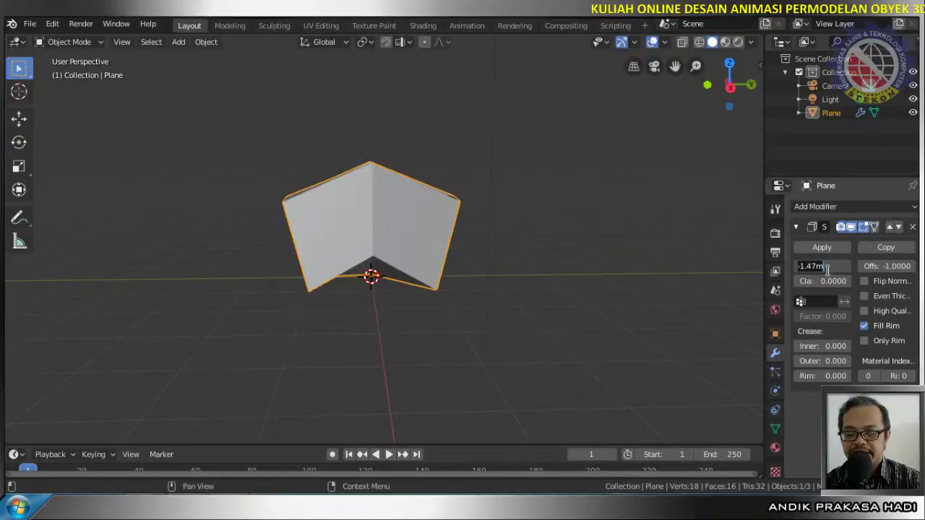
key(BackSpace)
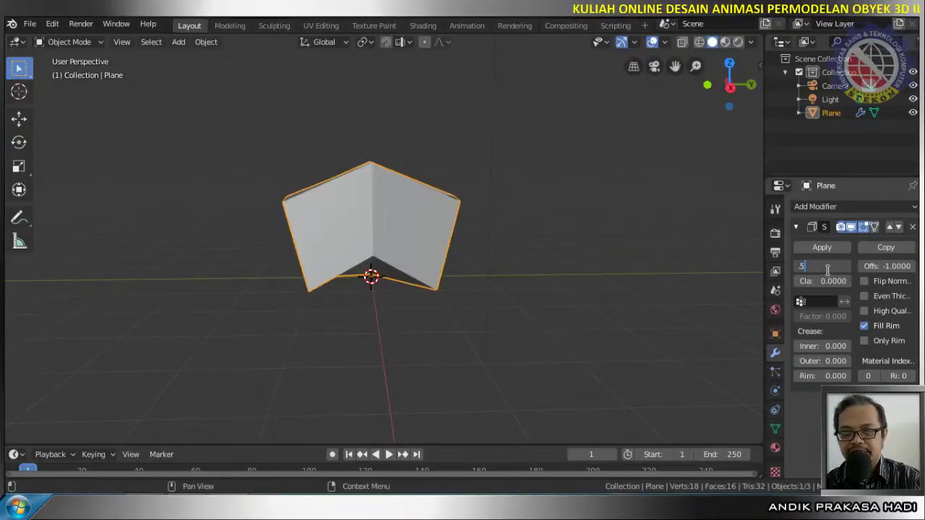
key(Return)
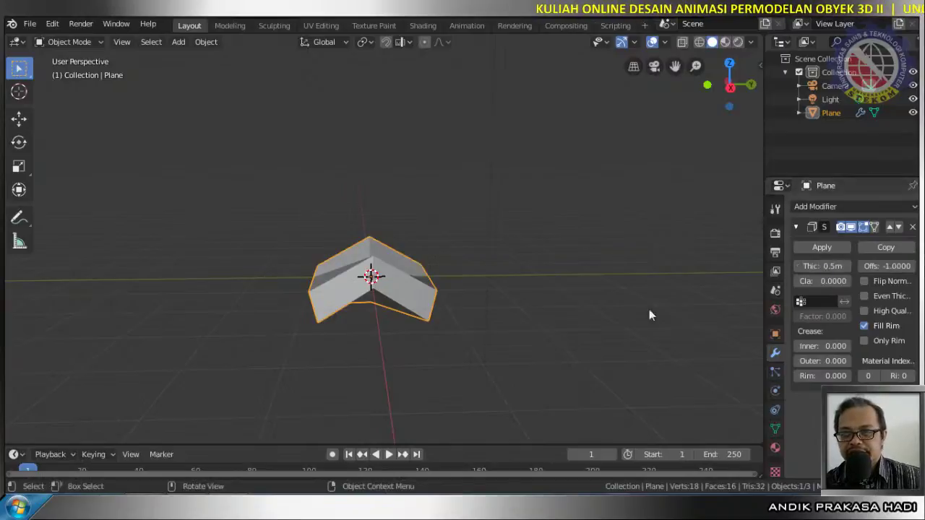
middle_drag(597, 313, 338, 263)
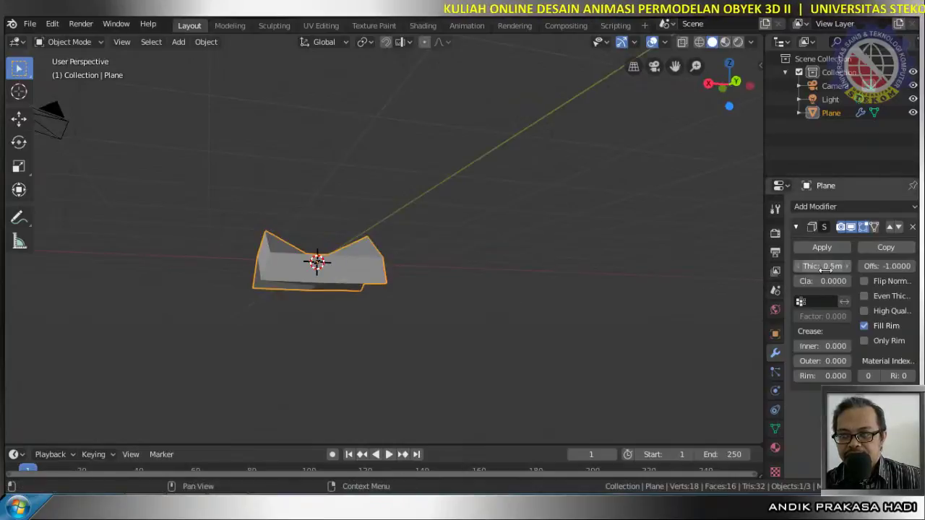
Reduce the Solidify thickness to 0.2 m
drag(824, 266, 854, 266)
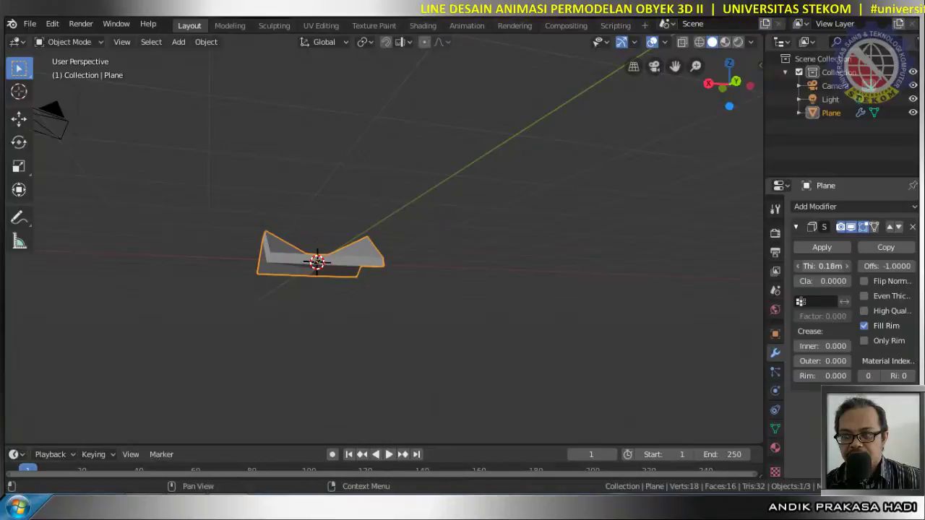
click(828, 266)
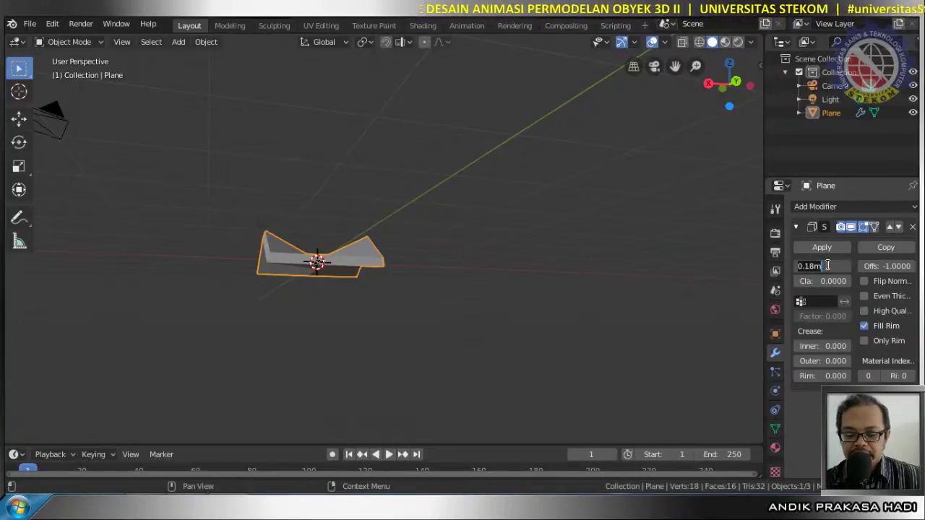
key(BackSpace)
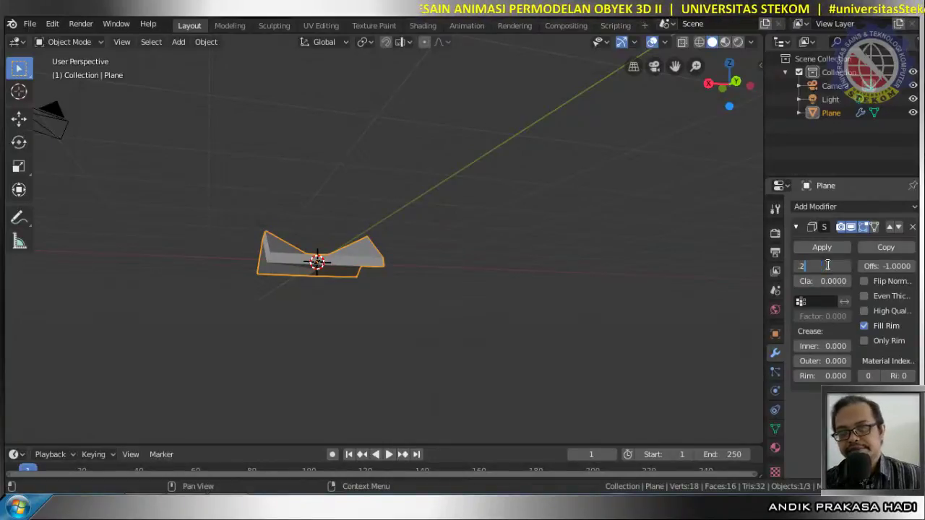
text(2)
key(Return)
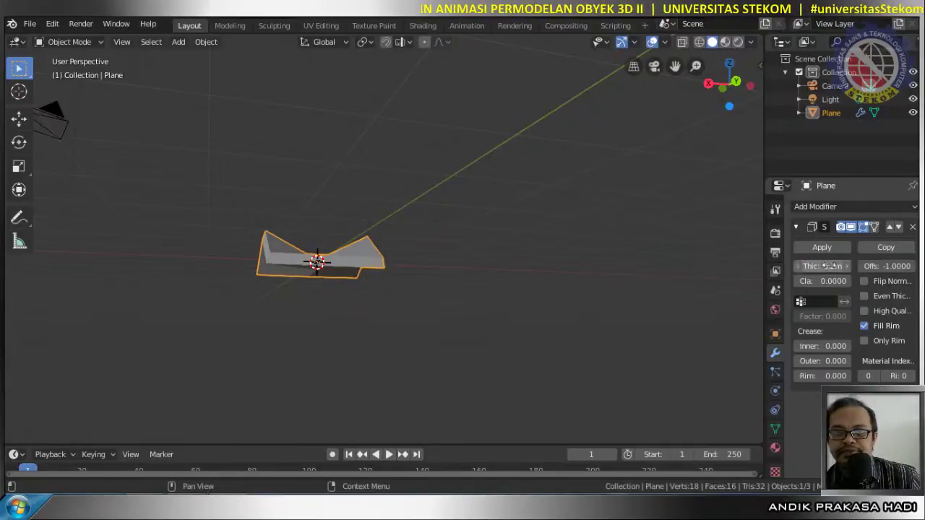
Try the Solidify offset at 1 and set it to 0 so the thickness is centred on the surface
middle_drag(313, 266, 341, 291)
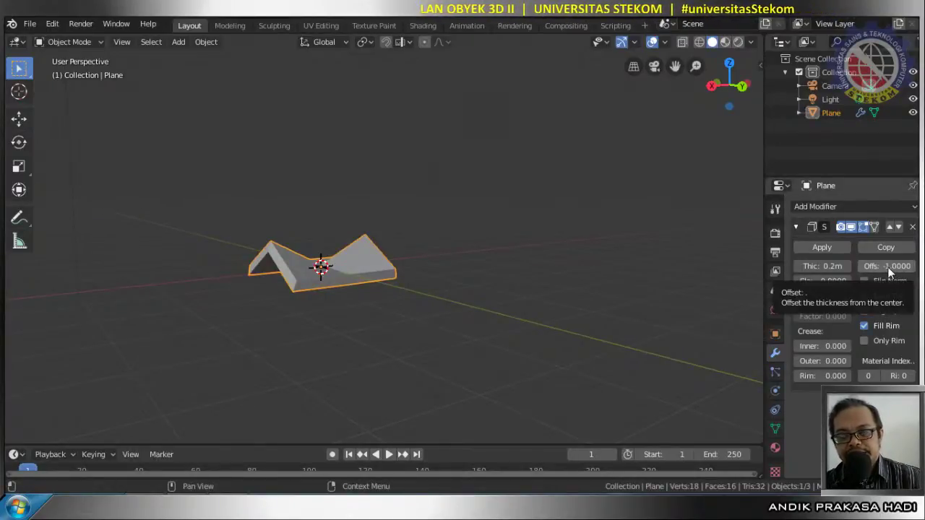
drag(886, 266, 914, 266)
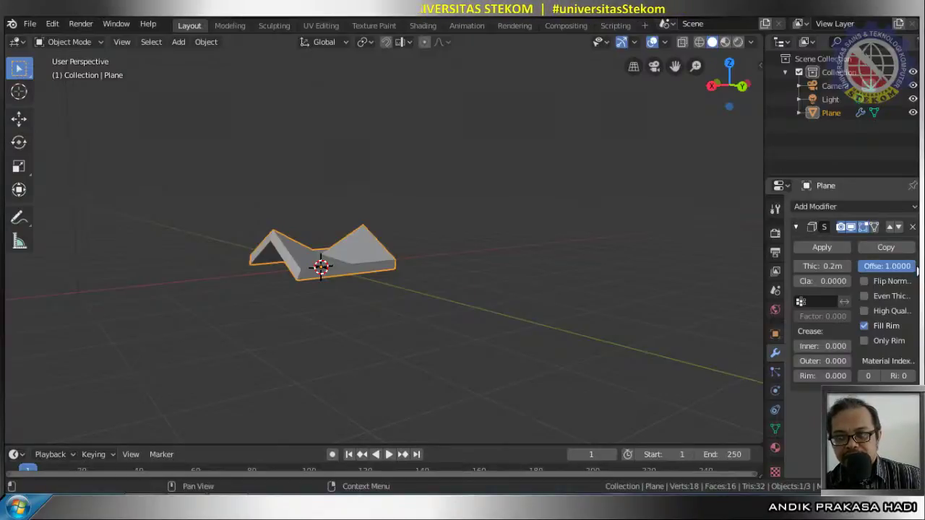
click(899, 267)
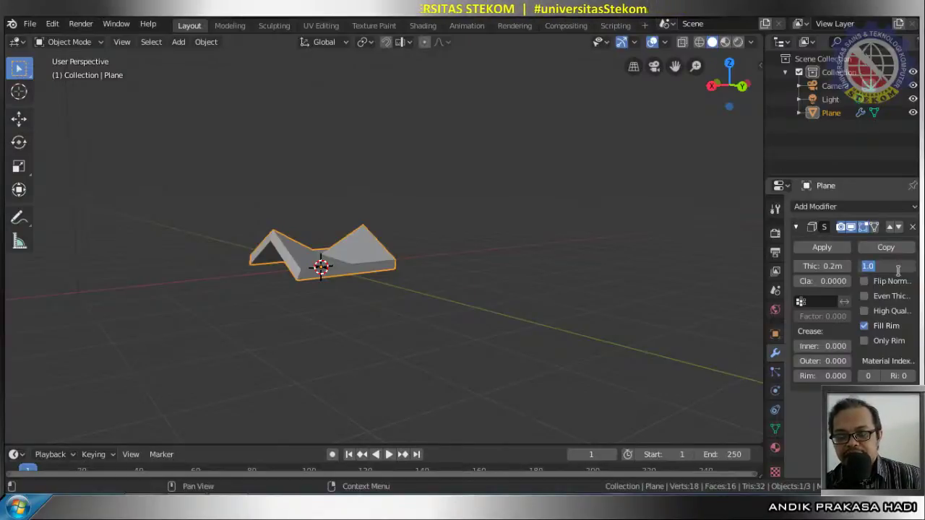
text(0)
key(Return)
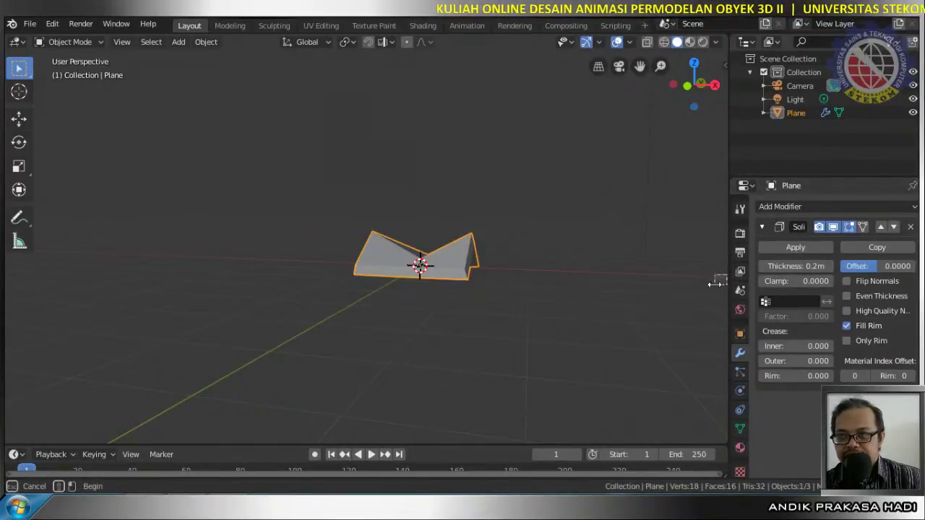
Apply the Solidify modifier to the plane and examine the thickened mesh's geometry in Edit Mode
click(722, 282)
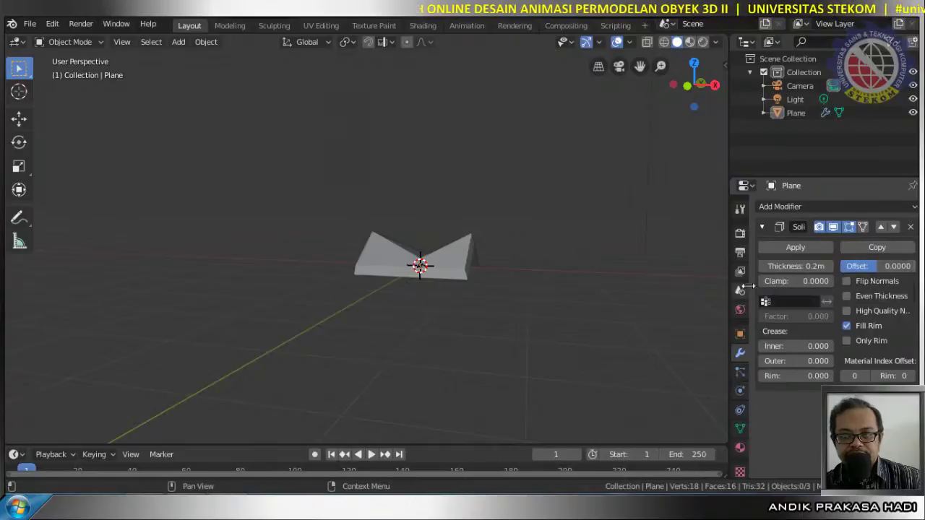
middle_drag(423, 262, 427, 301)
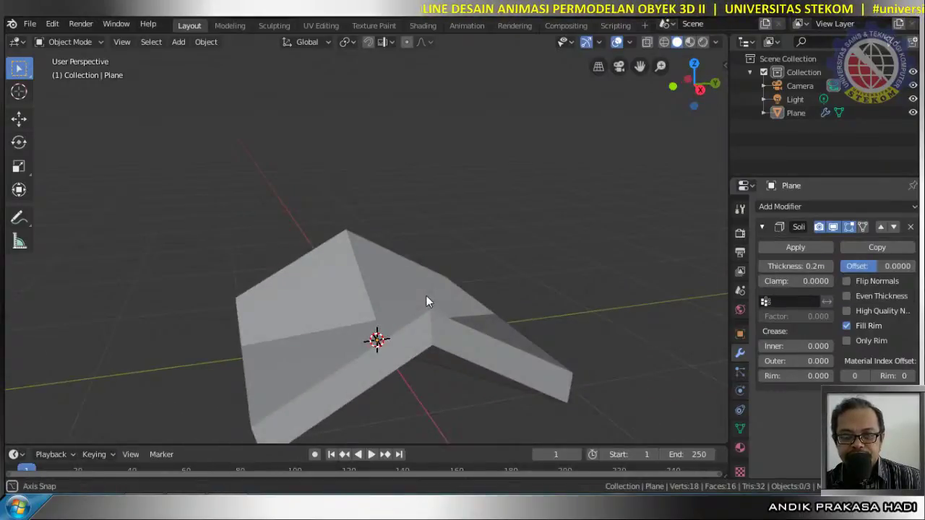
click(795, 247)
middle_drag(383, 342, 297, 347)
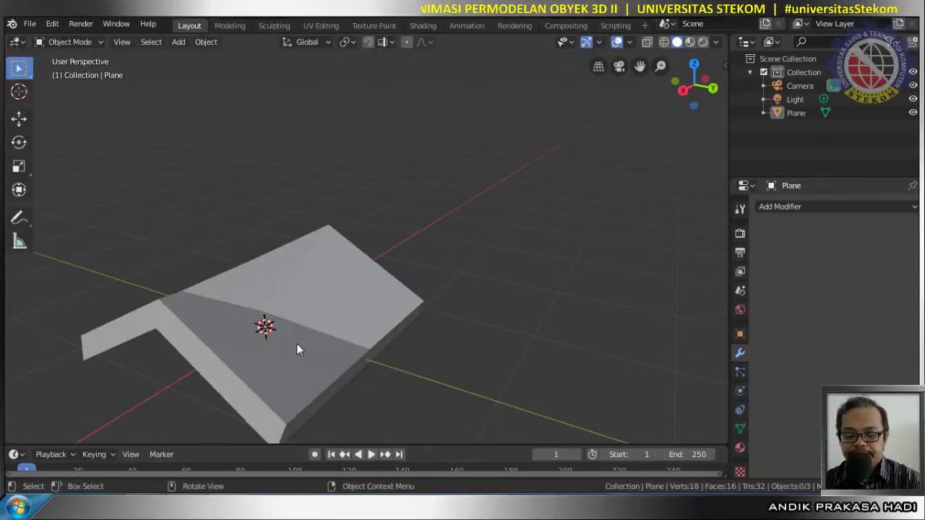
key(Tab)
middle_drag(363, 360, 307, 363)
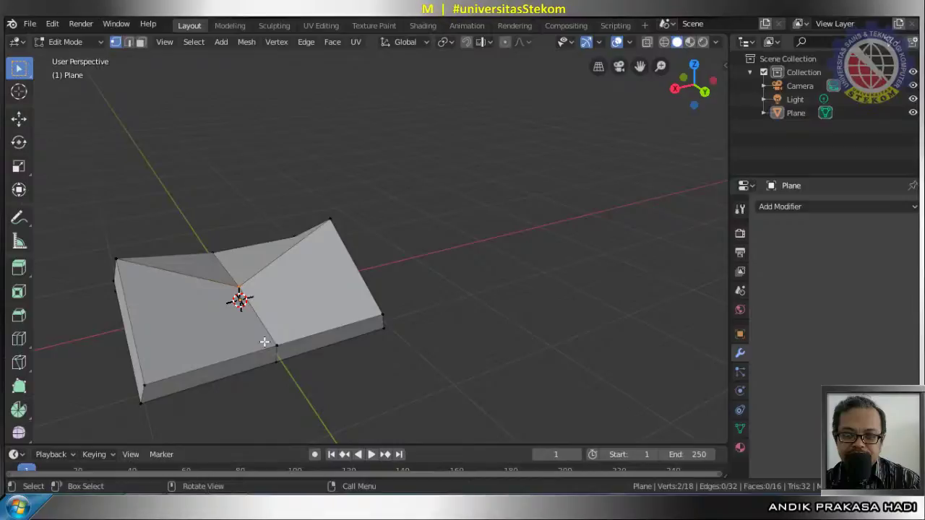
Leave Edit Mode and delete the thickened plane from the scene
key(Tab)
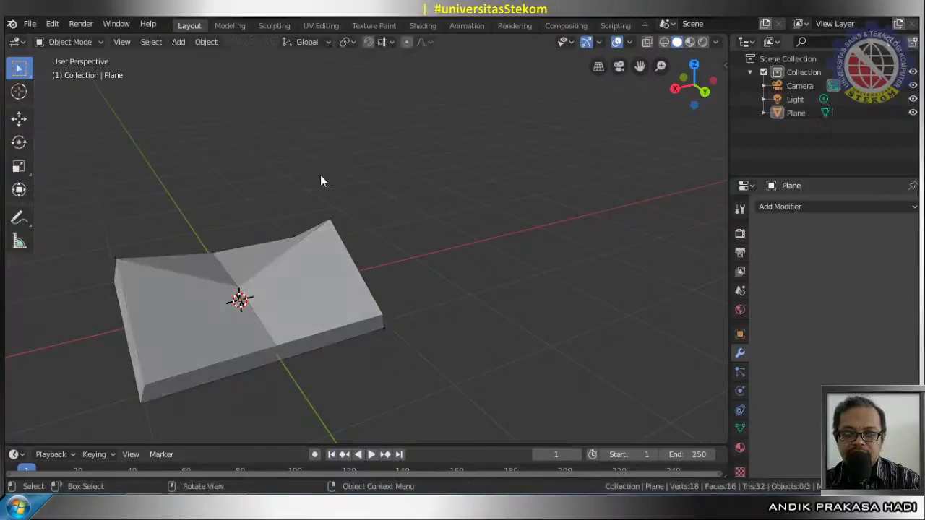
key(Delete)
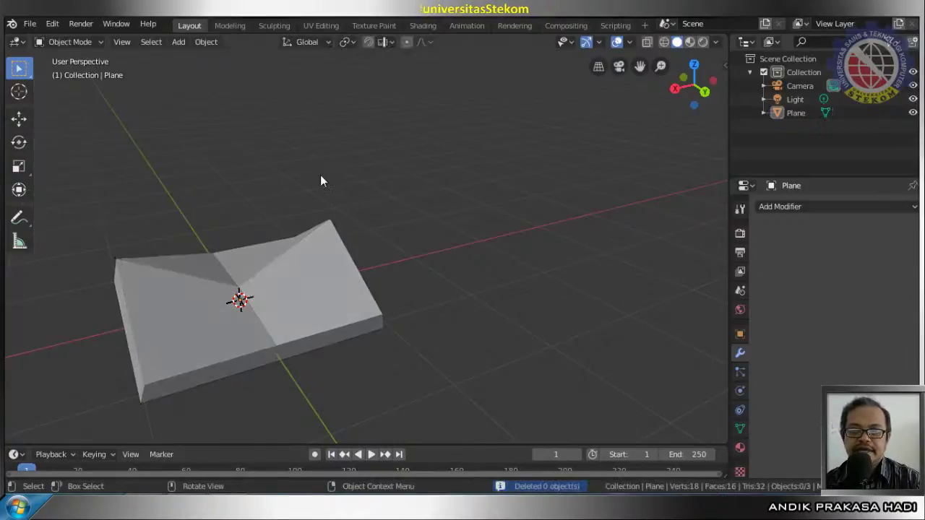
click(288, 300)
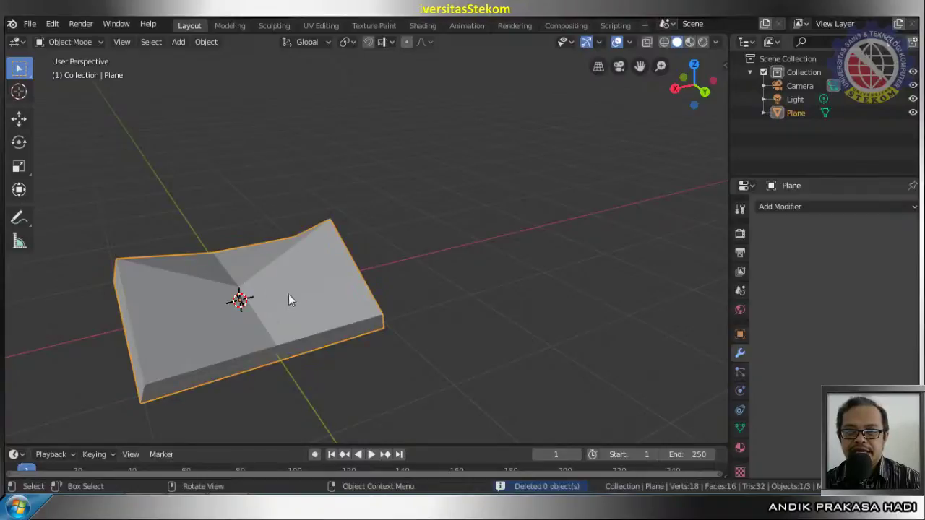
key(Delete)
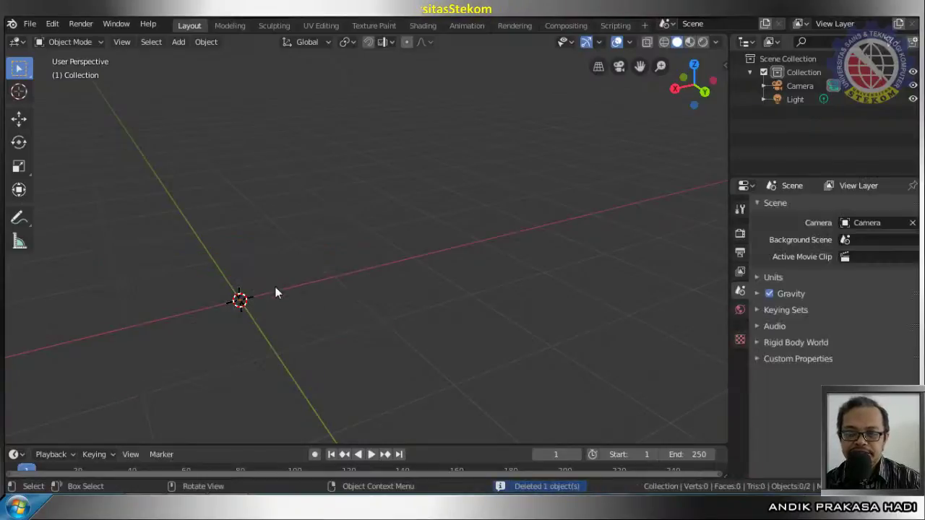
Add a new plane mesh at the origin of the emptied scene
middle_drag(275, 289, 417, 412)
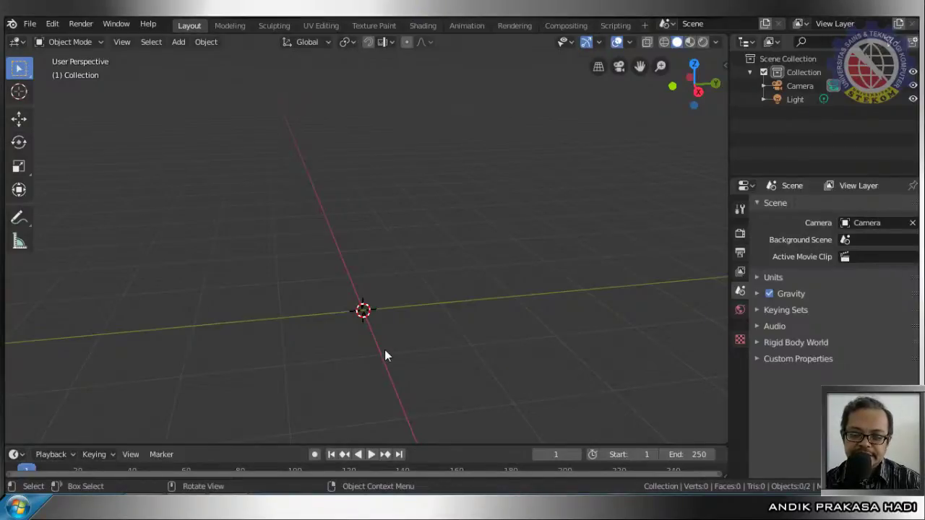
middle_drag(384, 349, 367, 338)
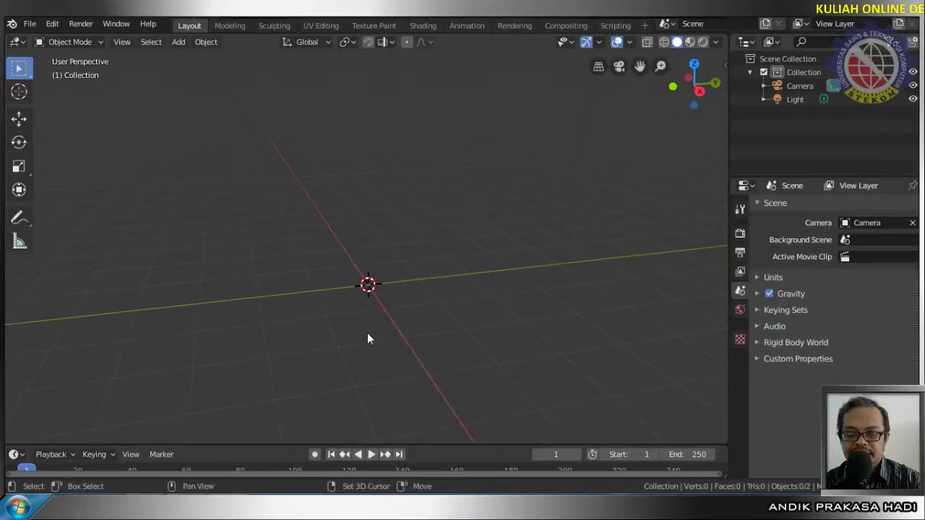
key(shift+a)
mouse_move(350, 234)
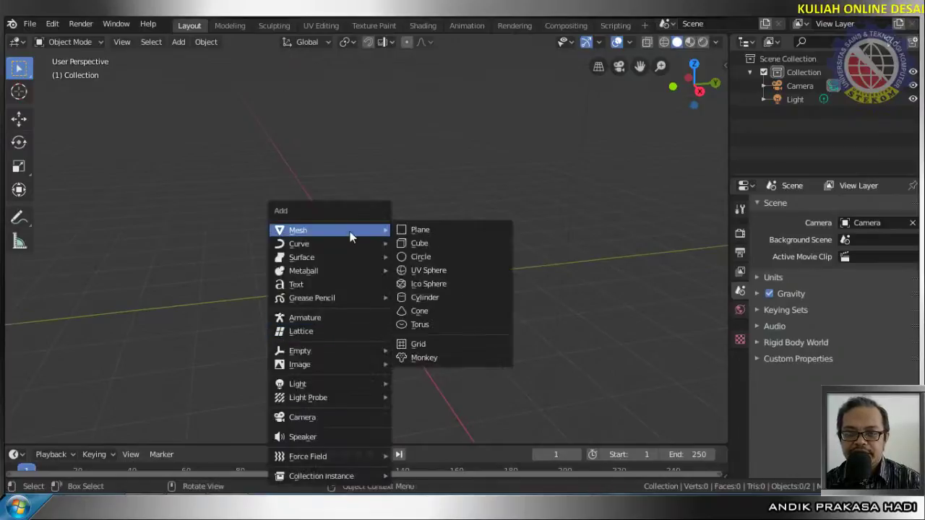
click(419, 229)
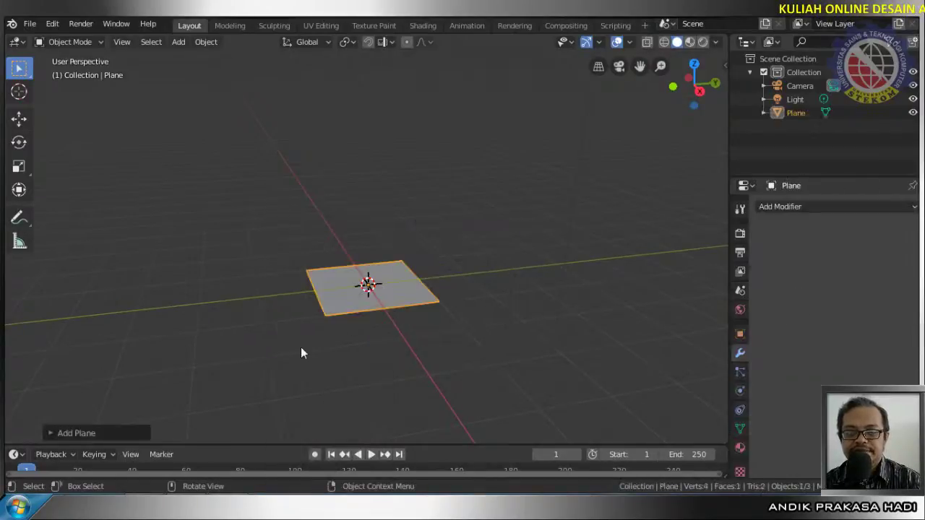
Stretch the new plane along the X axis by a factor of about 1.27
middle_drag(301, 351, 446, 433)
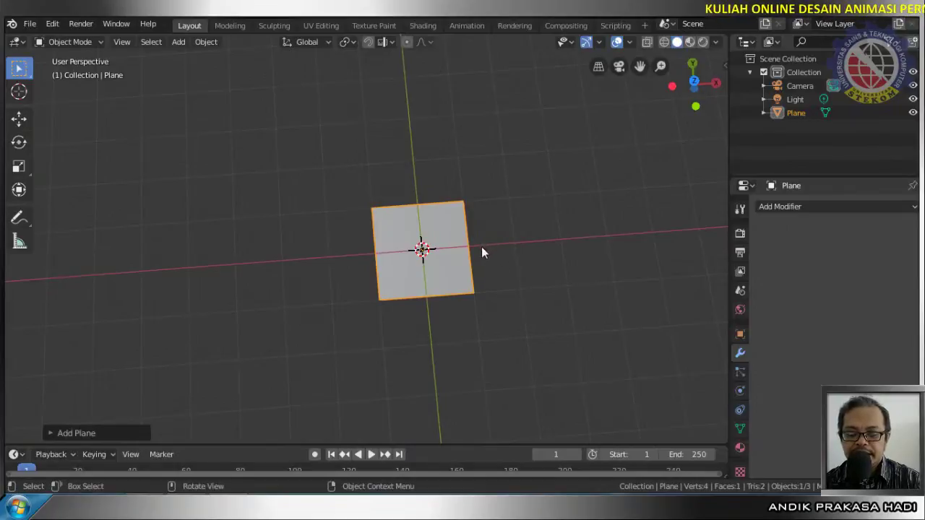
key(s)
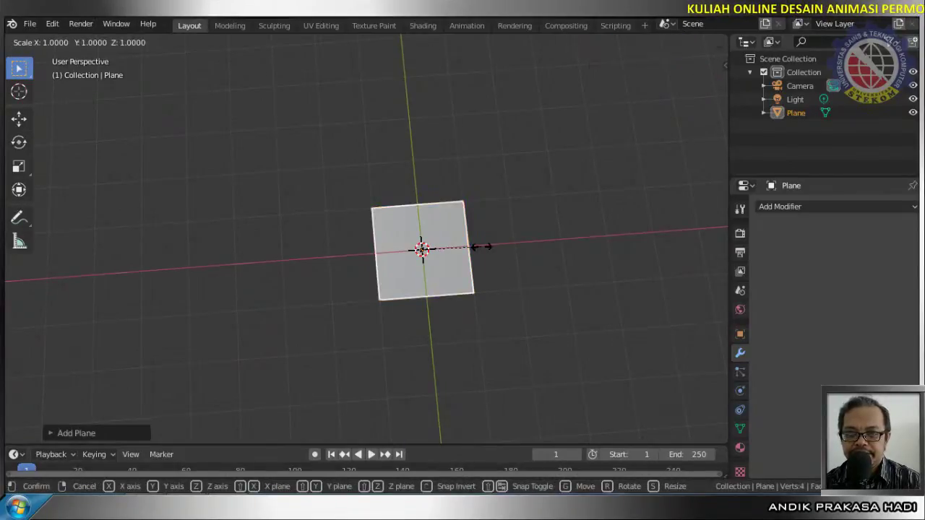
key(x)
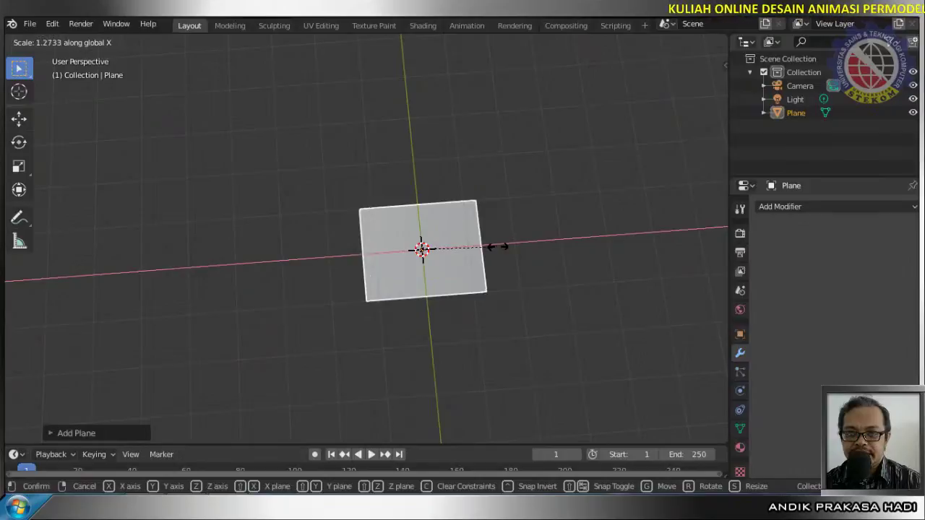
click(498, 247)
In Edit Mode with edge selection, extrude the plane's +X edge about 0.26 m in X and 0.6 m in Z in front view
middle_drag(488, 306, 470, 201)
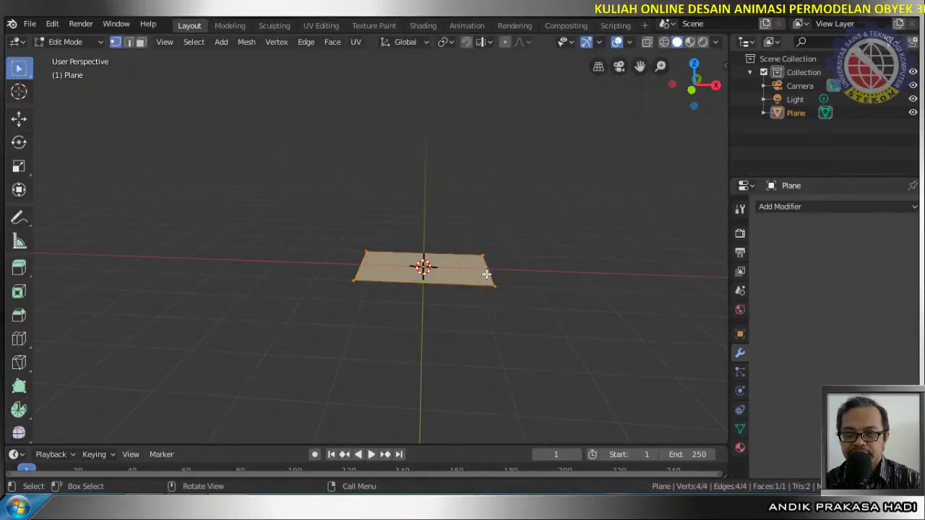
click(129, 42)
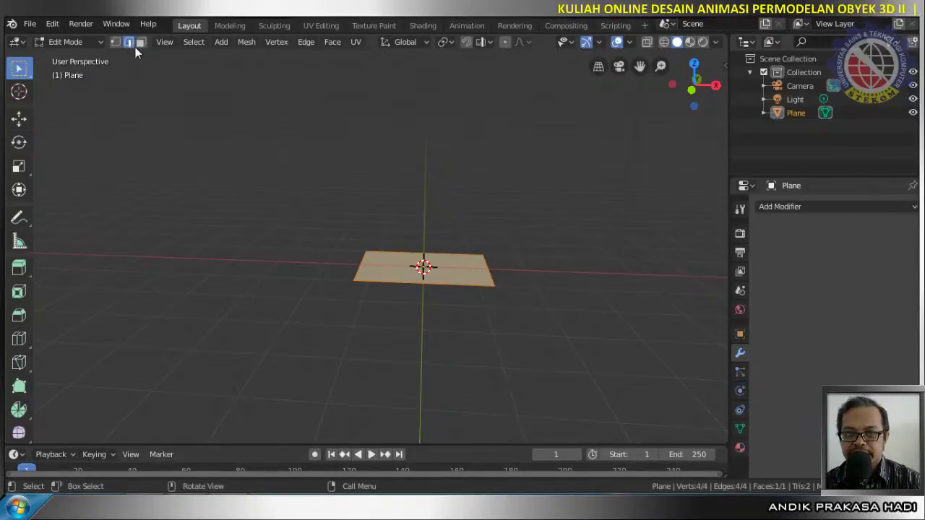
click(487, 269)
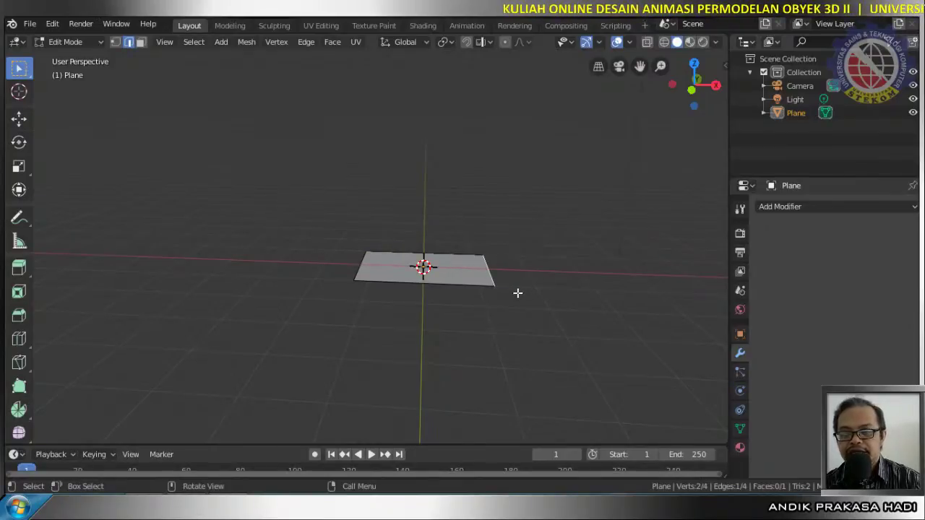
key(KP_1)
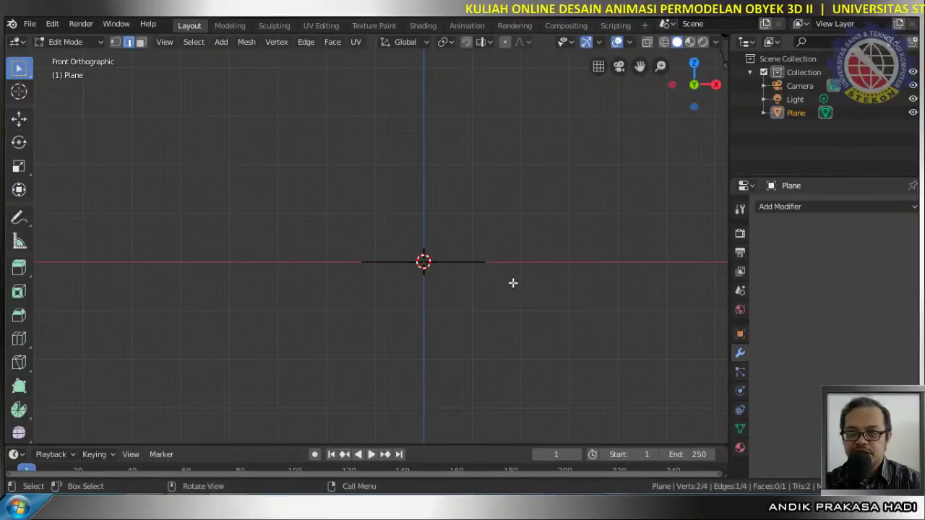
key(e)
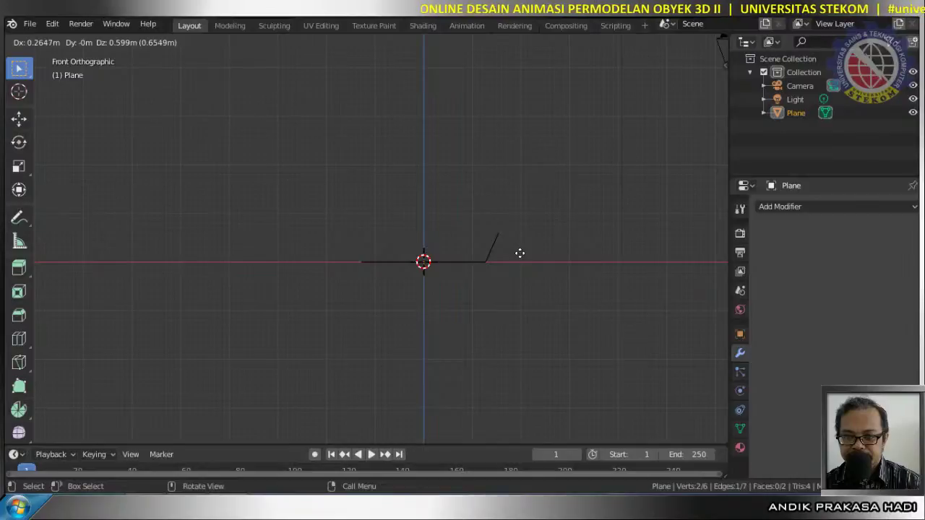
click(519, 253)
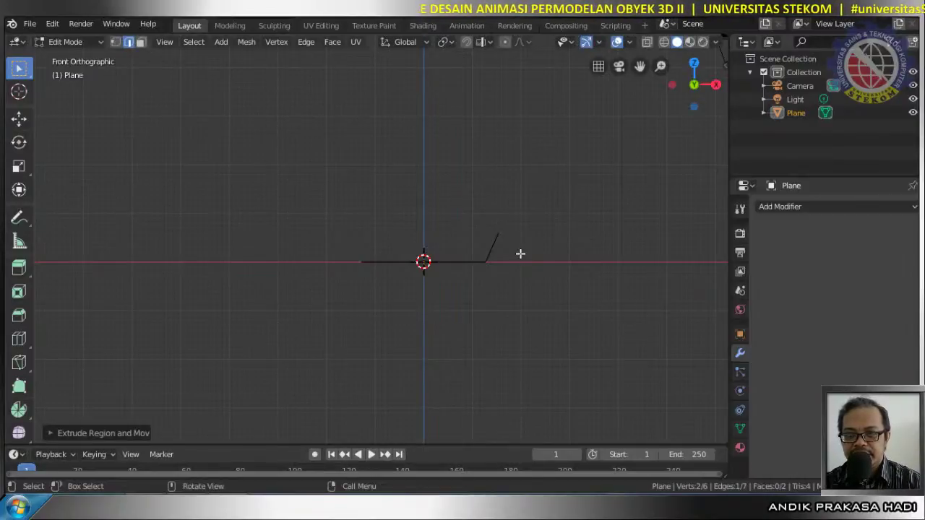
Extrude the raised edge again, about 0.47 m in X and 2.43 m in Z, to form a tall upright face
key(e)
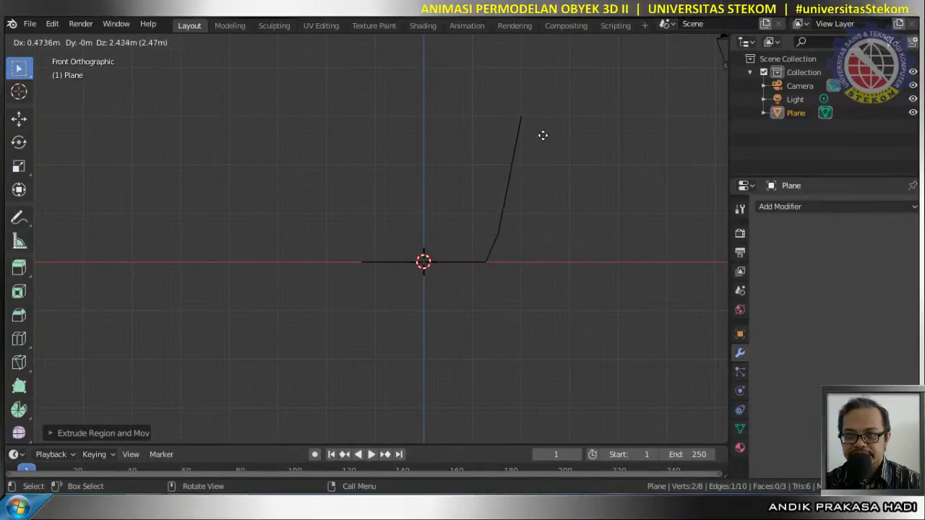
click(542, 136)
middle_drag(543, 136, 501, 209)
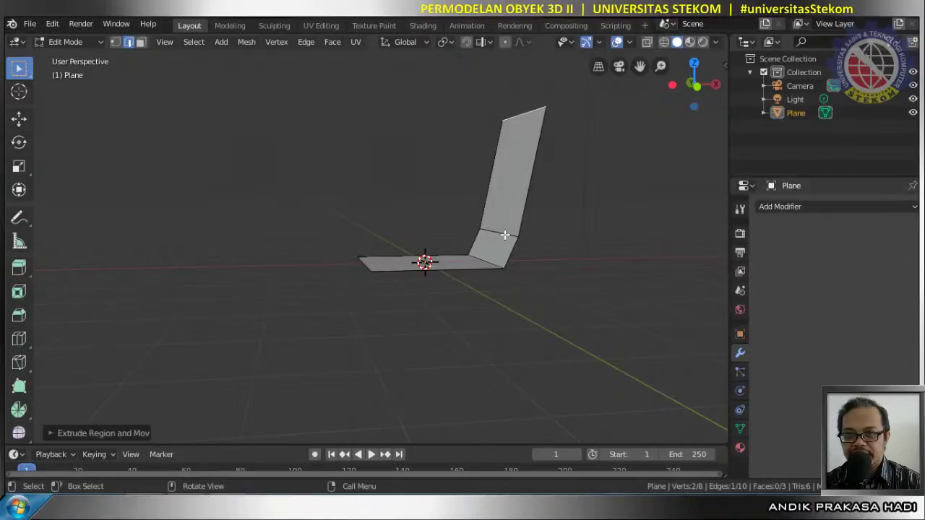
Try moving the edge between the short sloped face and the tall upright face in front view
click(505, 235)
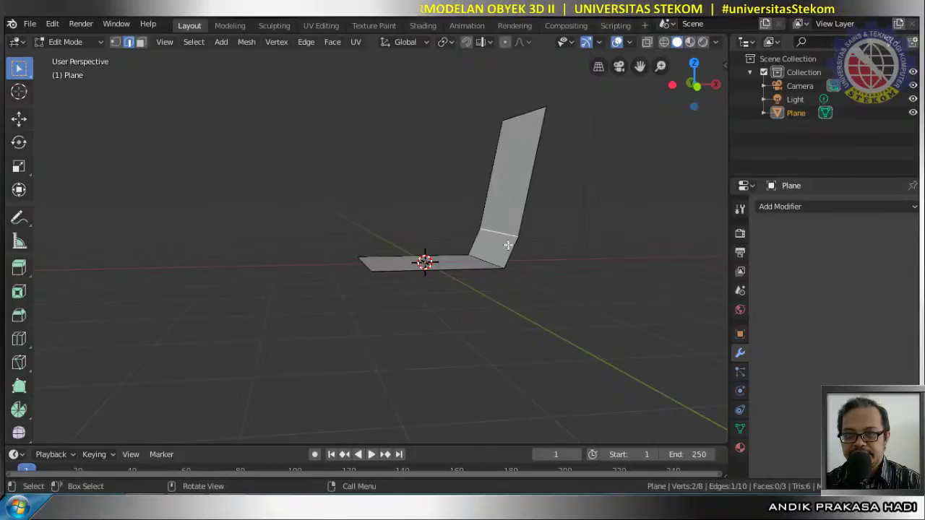
middle_drag(555, 240, 516, 246)
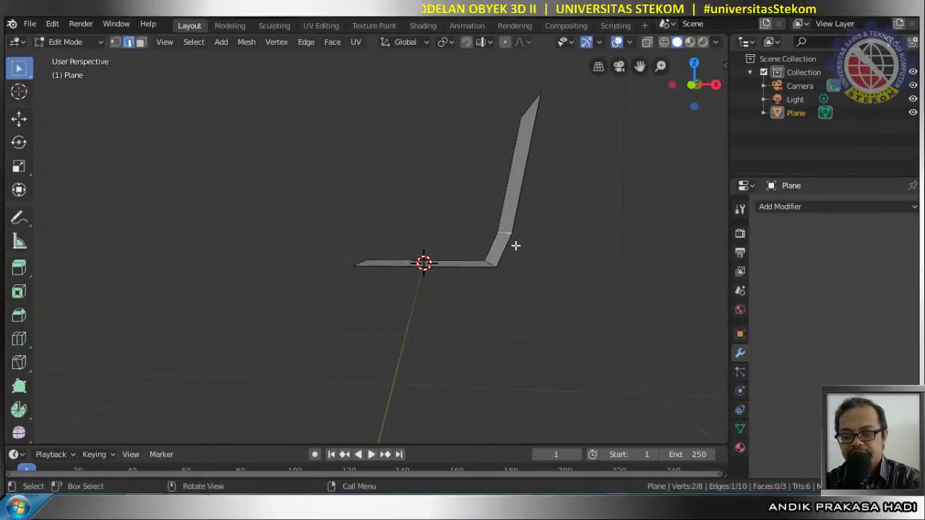
key(KP_1)
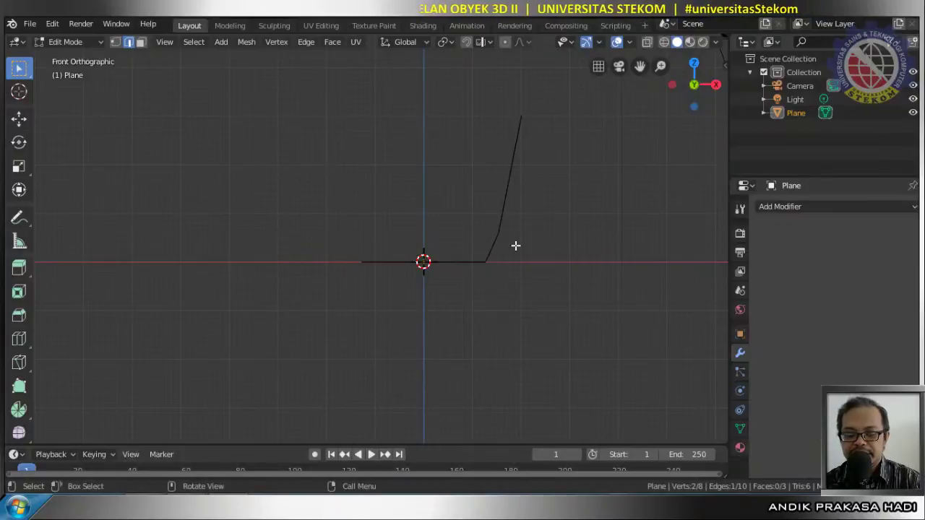
key(g)
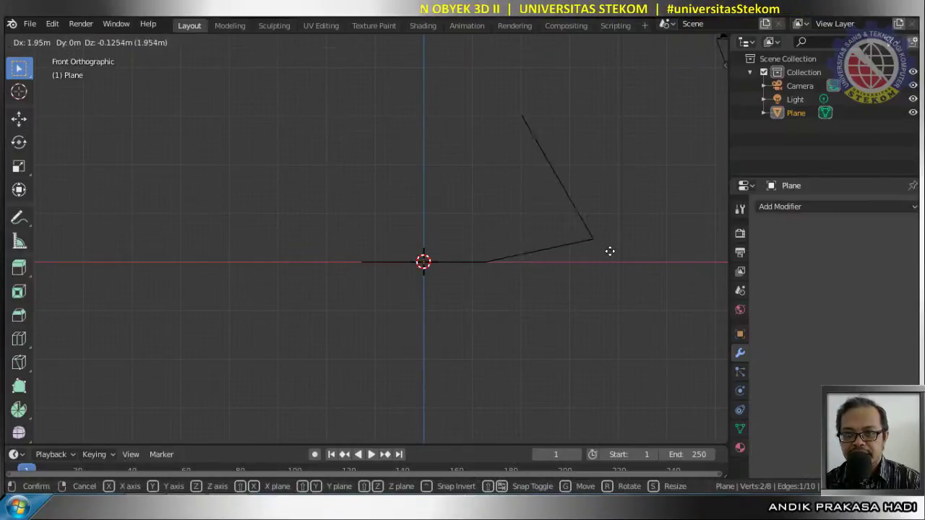
right_click(493, 223)
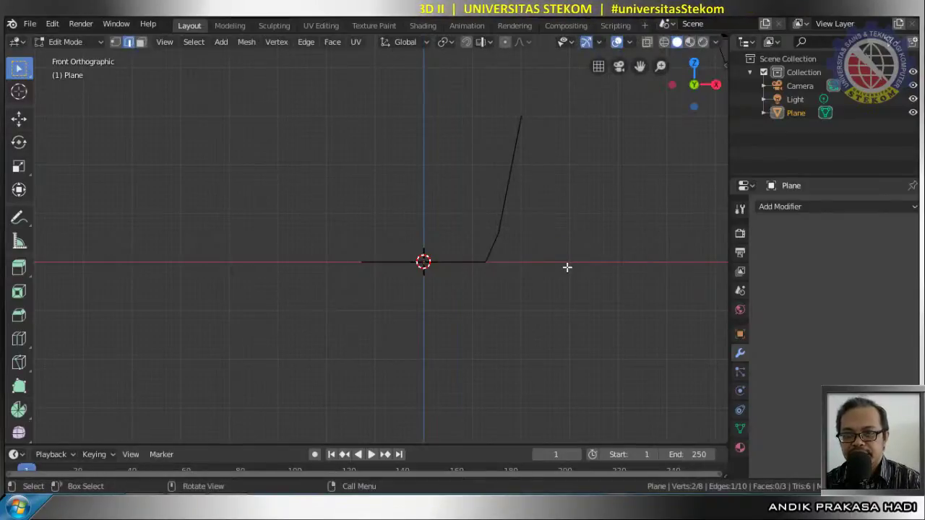
Try beveling the short sloped face with 5 segments and a width of about 0.18 m, and undo the bevel
middle_drag(523, 198, 501, 209)
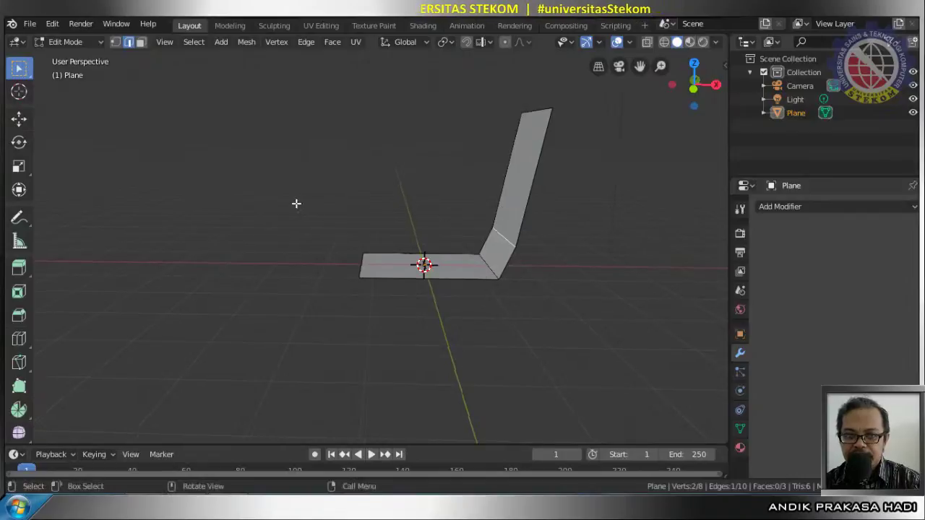
click(141, 42)
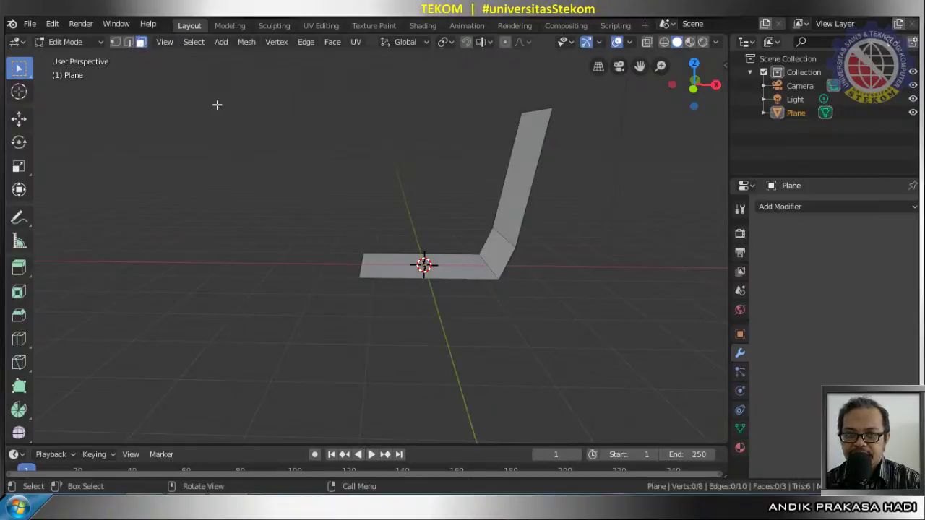
click(494, 249)
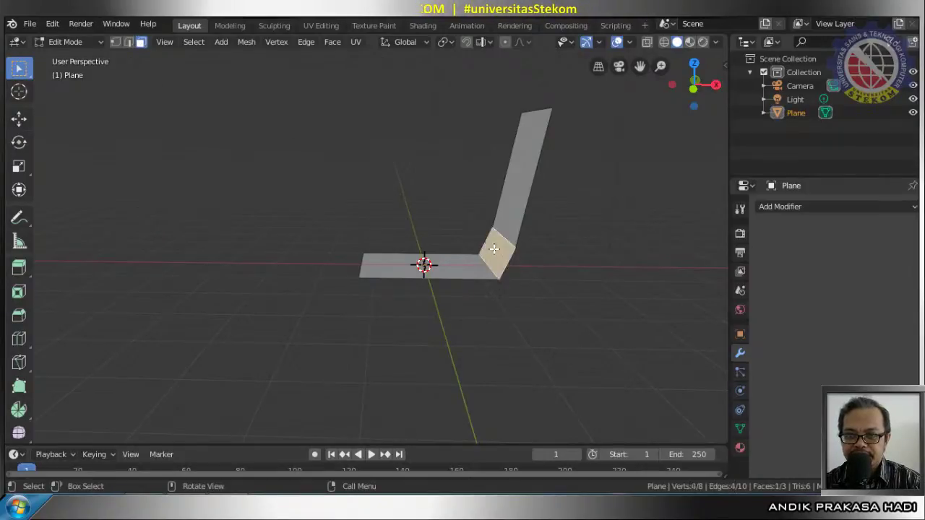
middle_drag(481, 279, 463, 256)
key(KP_1)
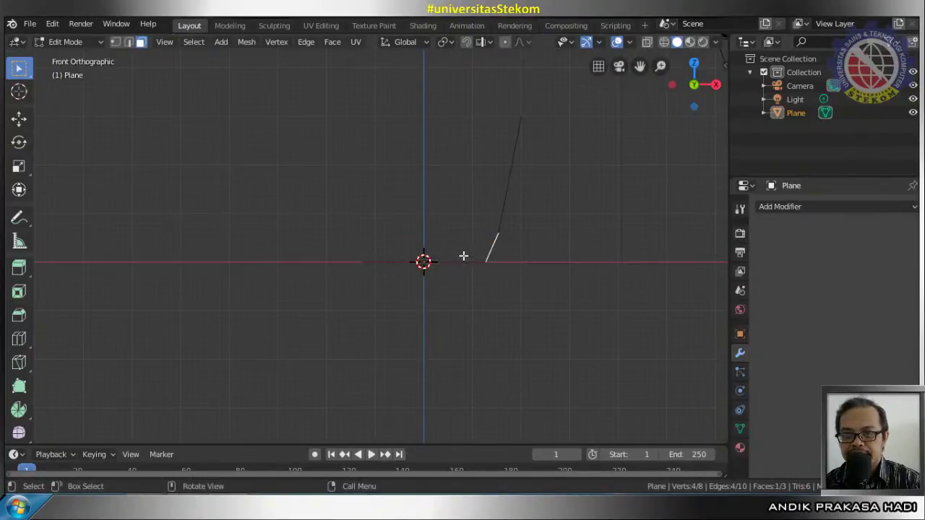
middle_drag(541, 250, 475, 291)
key(KP_1)
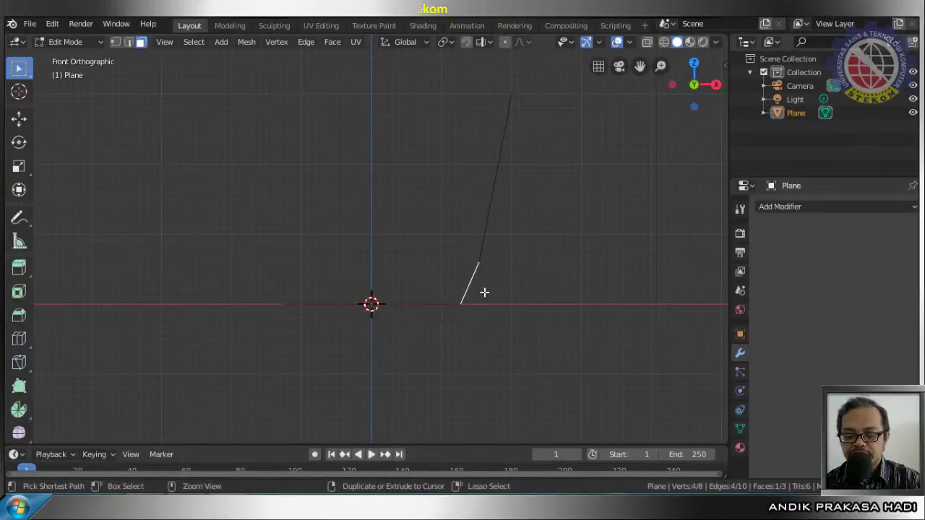
key(ctrl+b)
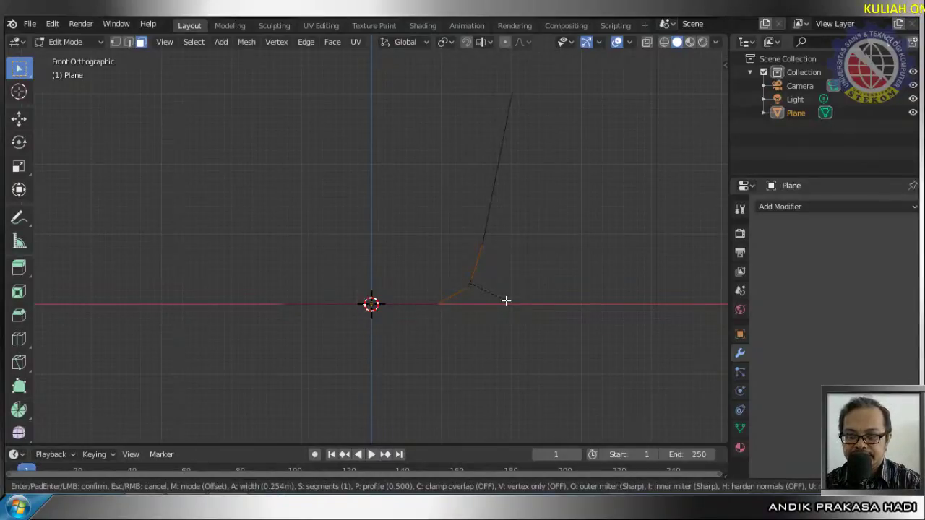
scroll(506, 301, up, 2)
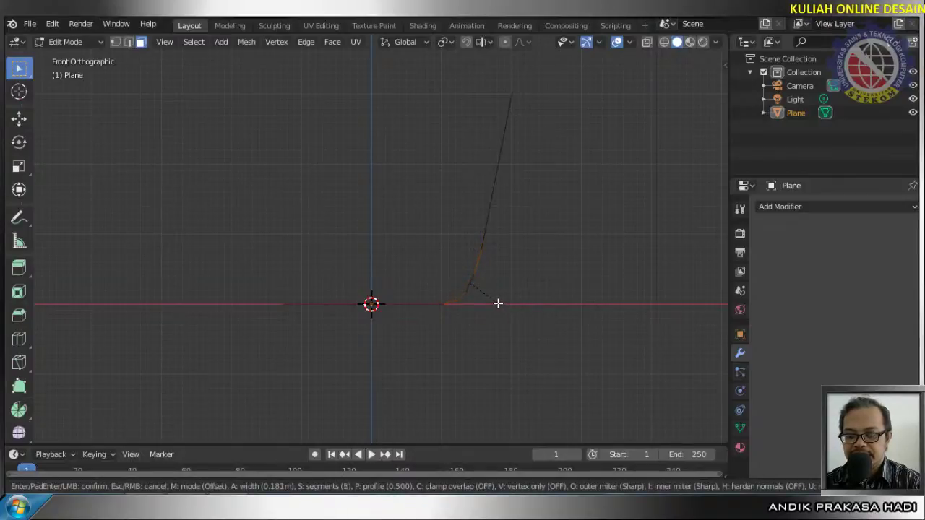
click(498, 304)
middle_drag(498, 304, 501, 244)
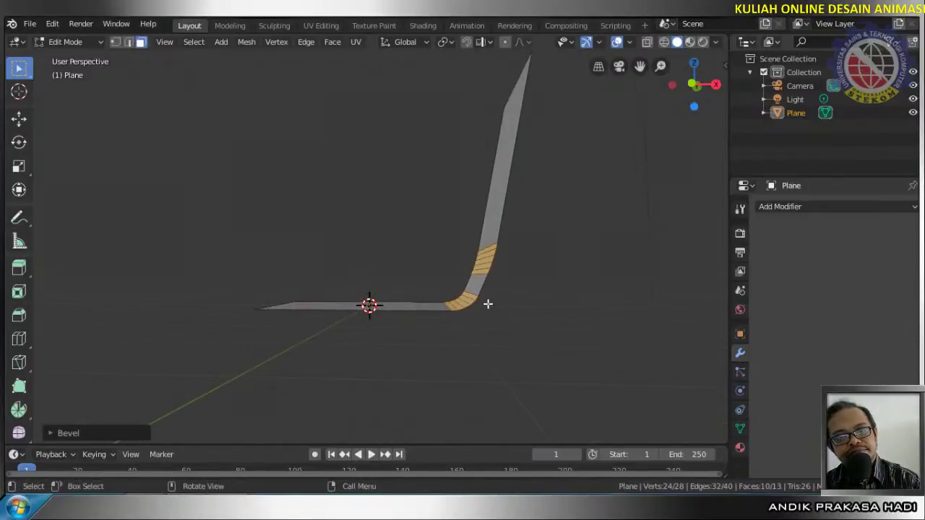
key(ctrl+z)
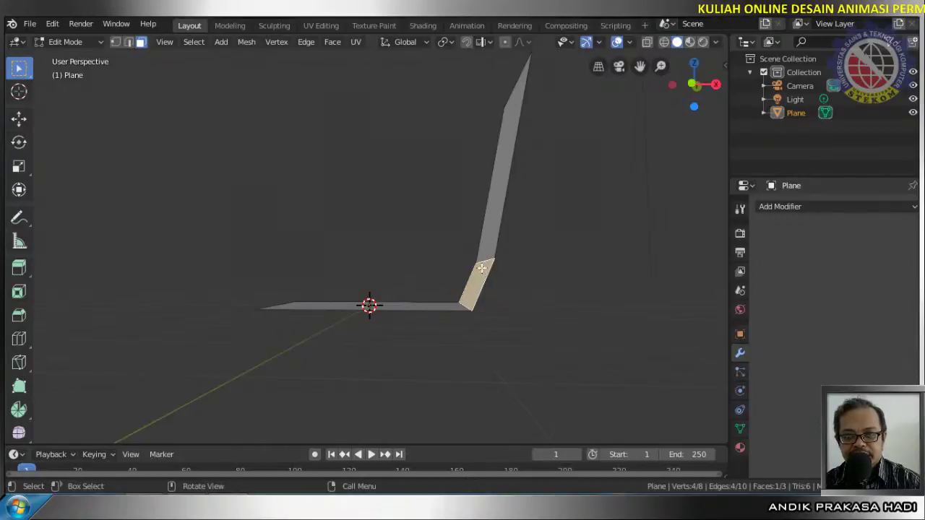
Move the edge between the short sloped face and the tall upright face about 0.12 m in +X in front view
click(128, 44)
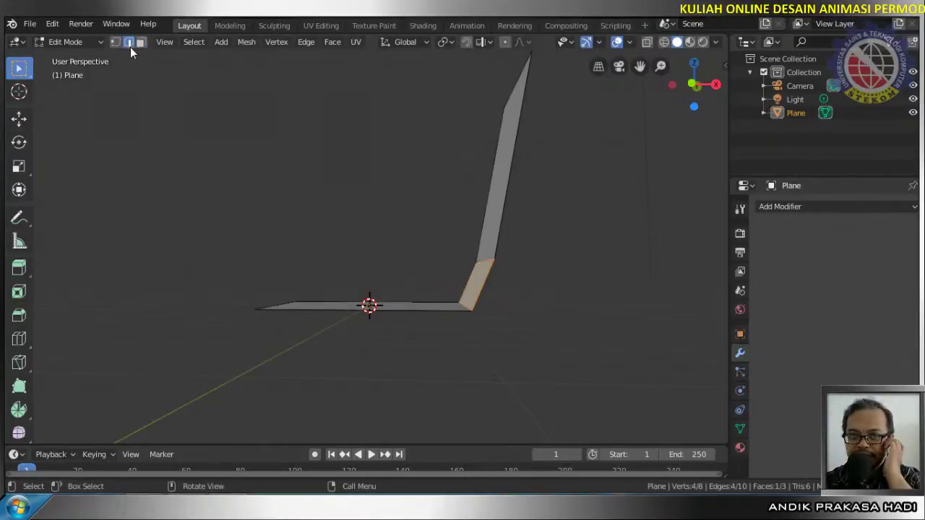
click(483, 258)
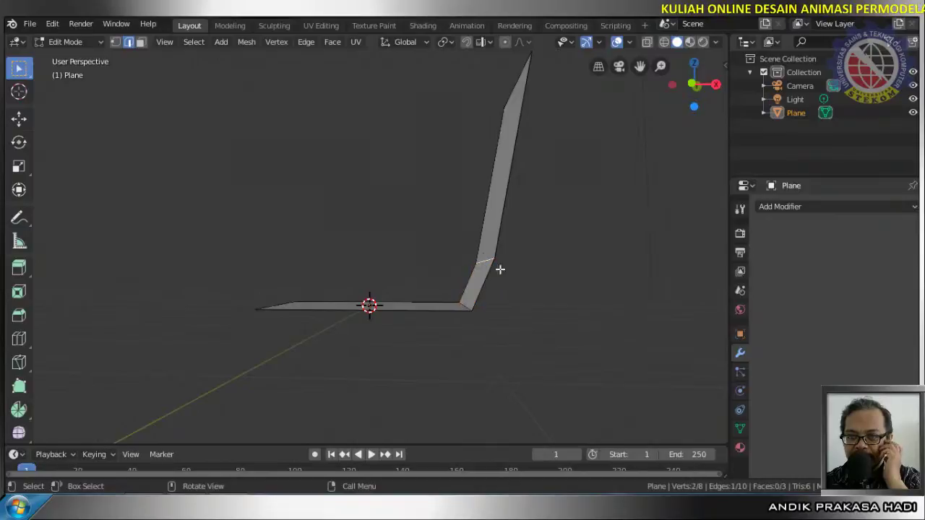
key(KP_1)
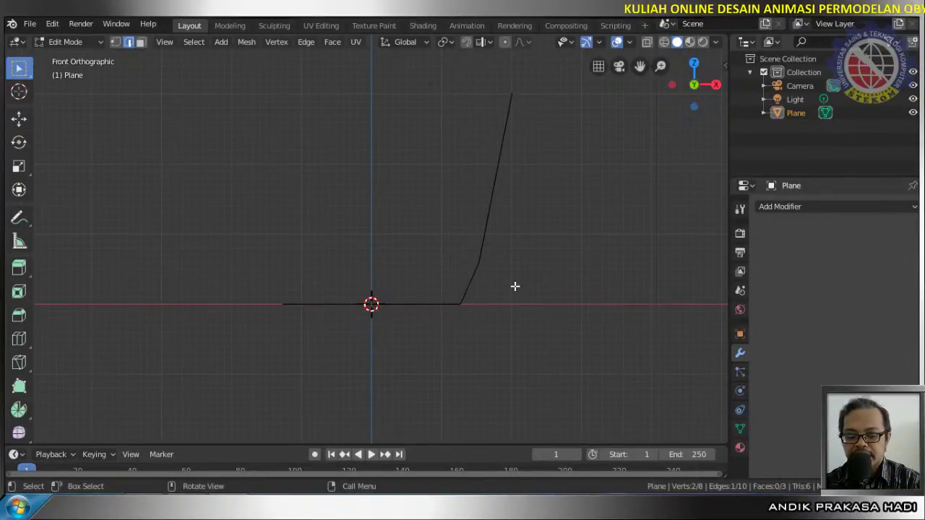
key(g)
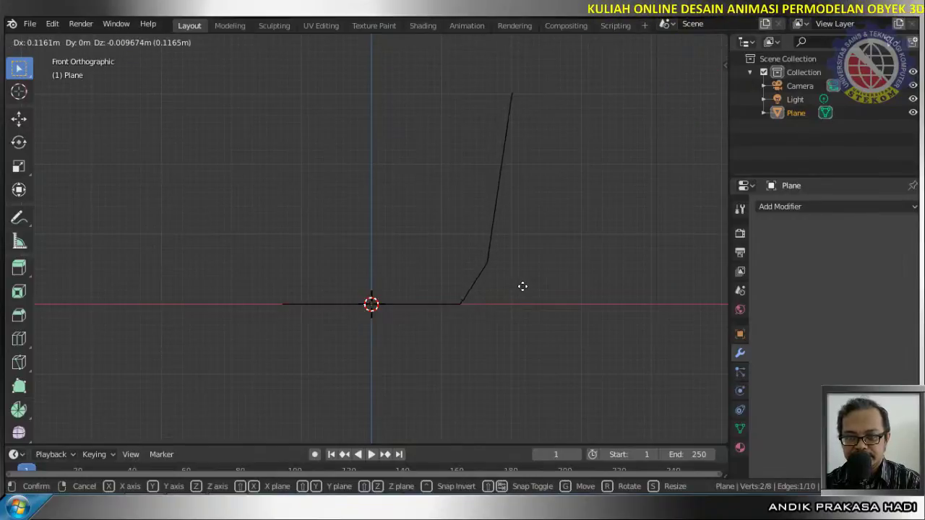
click(522, 286)
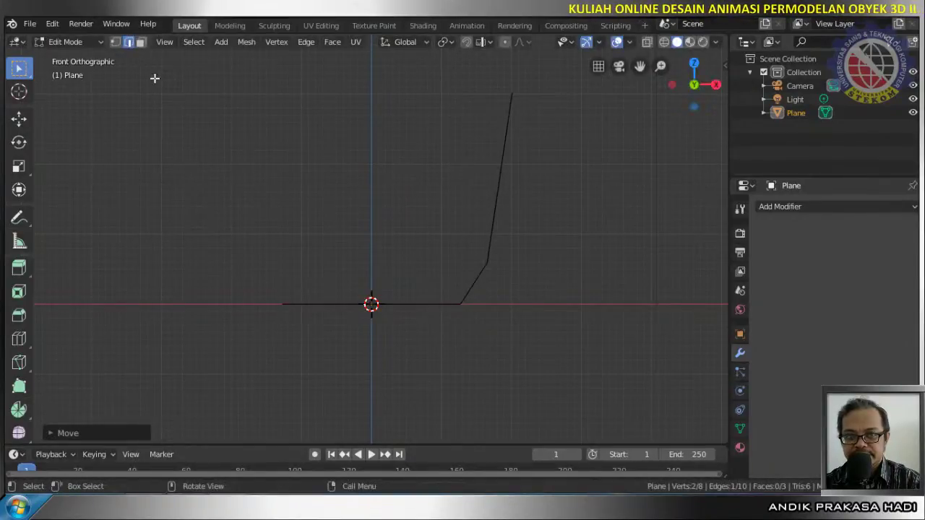
In face selection, select the short sloped face between the flat base and the upright face, and show it in front view
click(140, 43)
middle_drag(240, 190, 279, 209)
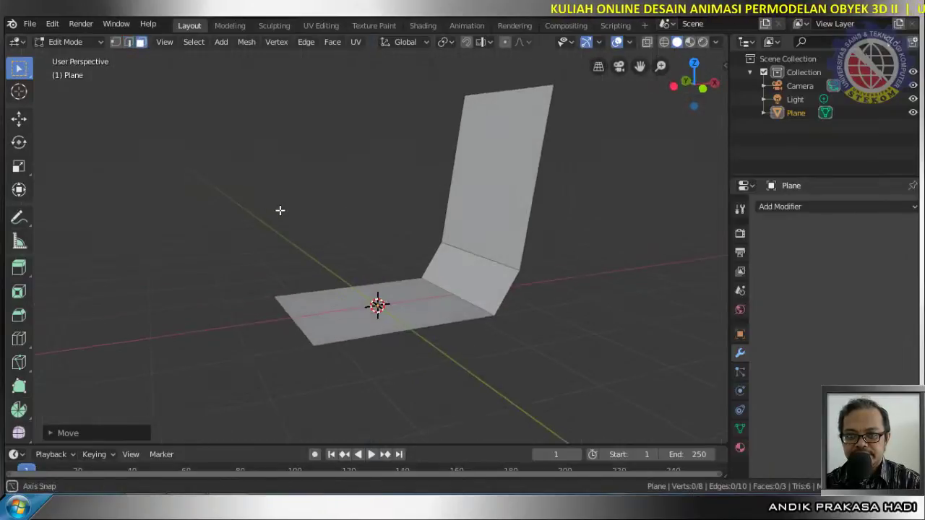
click(482, 289)
middle_drag(528, 317, 491, 301)
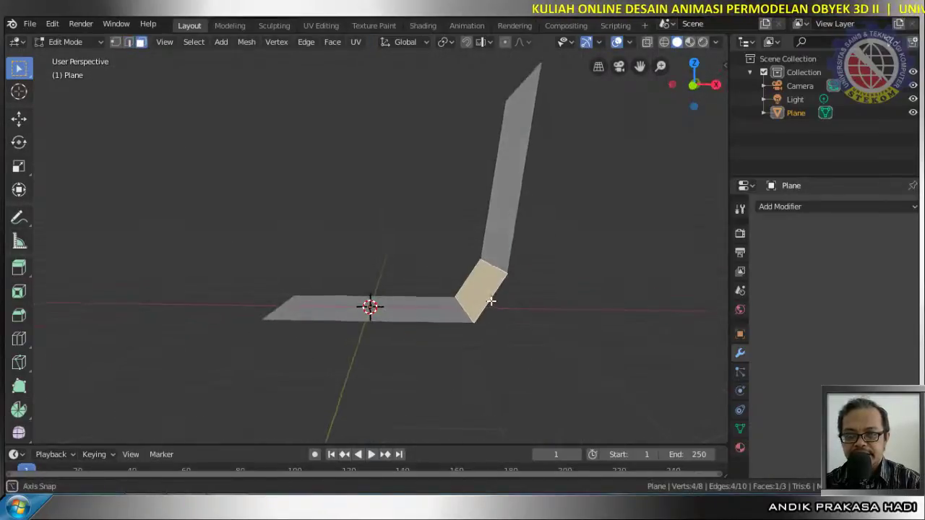
key(KP_1)
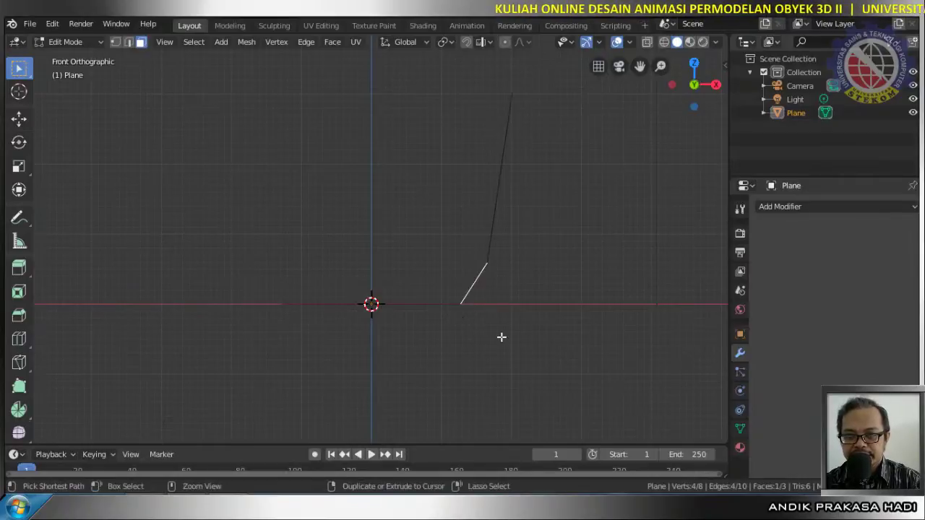
Try an 8-segment bevel about 0.22 m wide on the slanted face between the flat and upright sections, and undo it
key(ctrl+b)
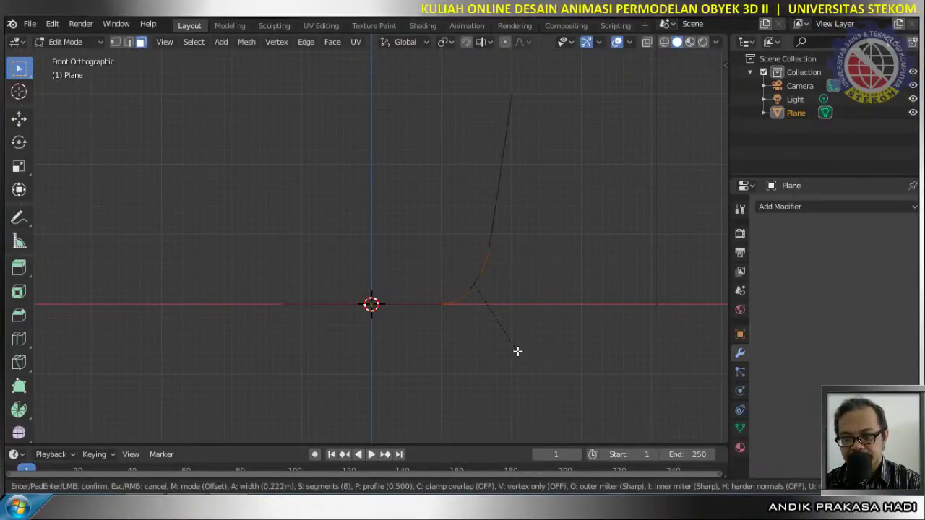
click(517, 351)
mouse_move(518, 351)
middle_down()
mouse_move(535, 359)
mouse_move(515, 336)
middle_up()
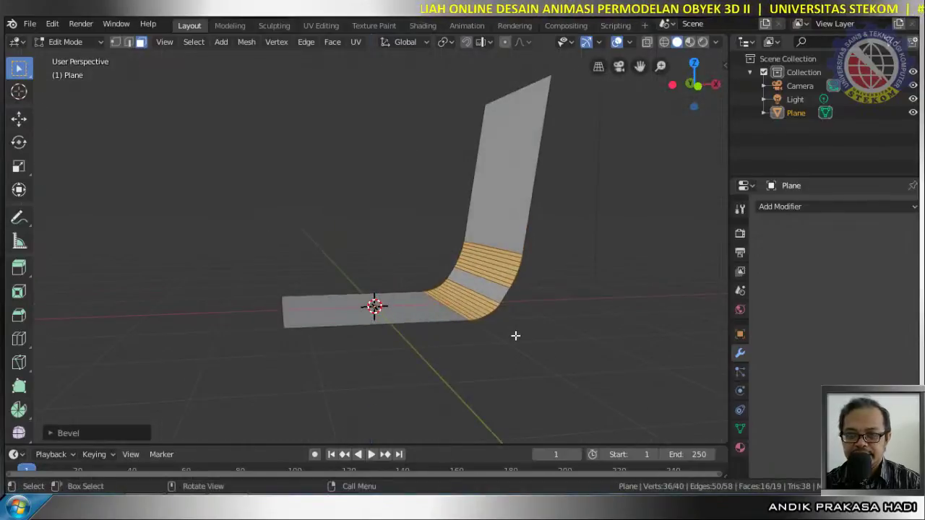
scroll(507, 292, up, 2)
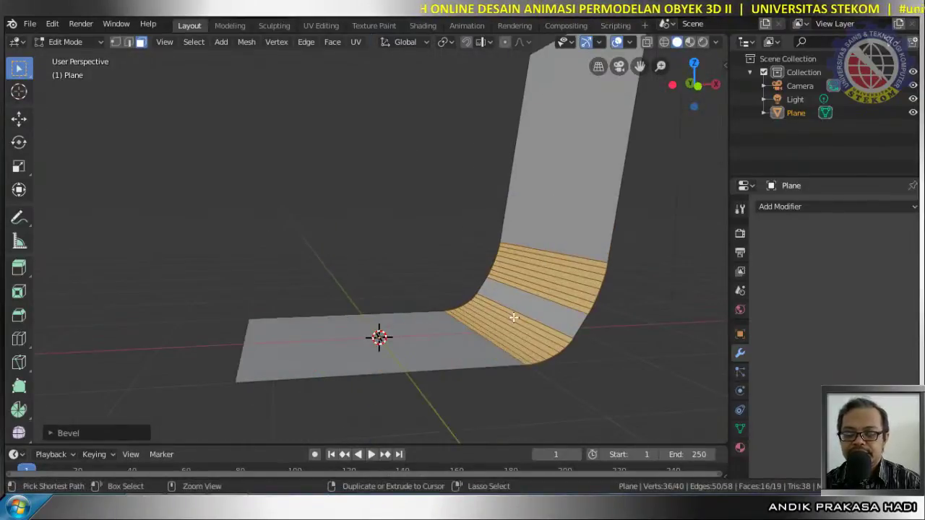
key(ctrl+z)
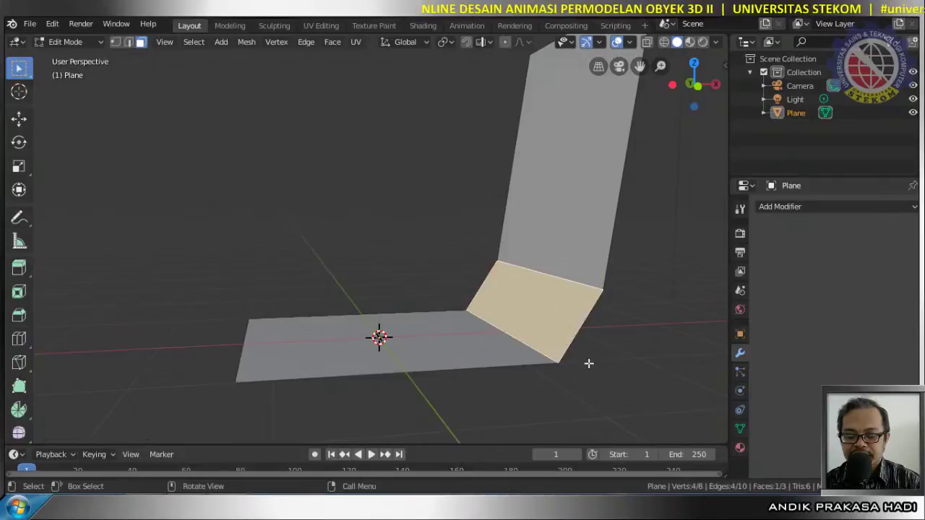
Bevel the slanted face between the flat and upright sections with 3 segments and a width of about 0.26 m
key(ctrl+b)
scroll(594, 369, up, 7)
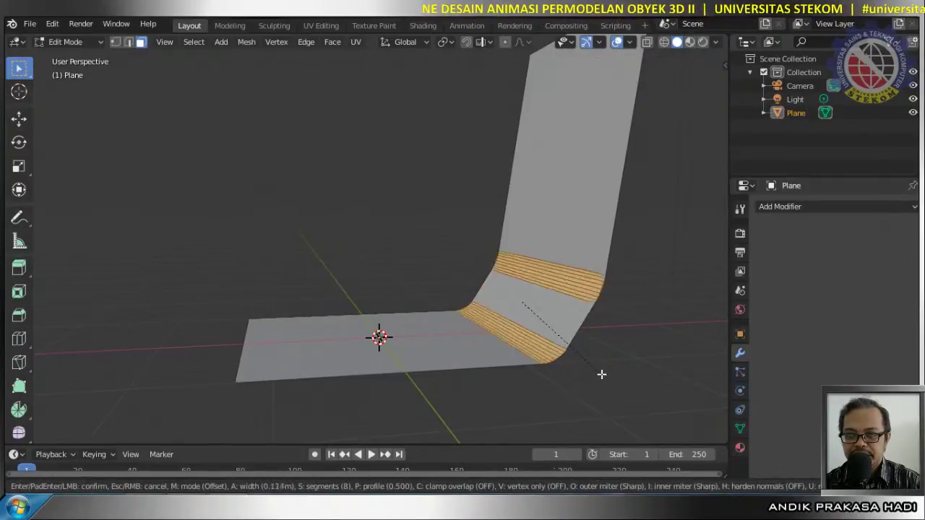
scroll(609, 382, down, 7)
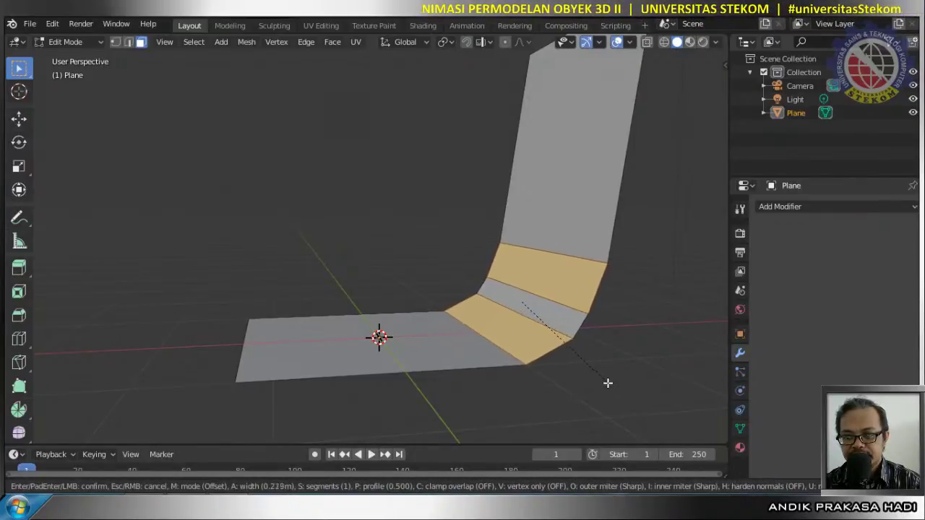
scroll(608, 383, up, 1)
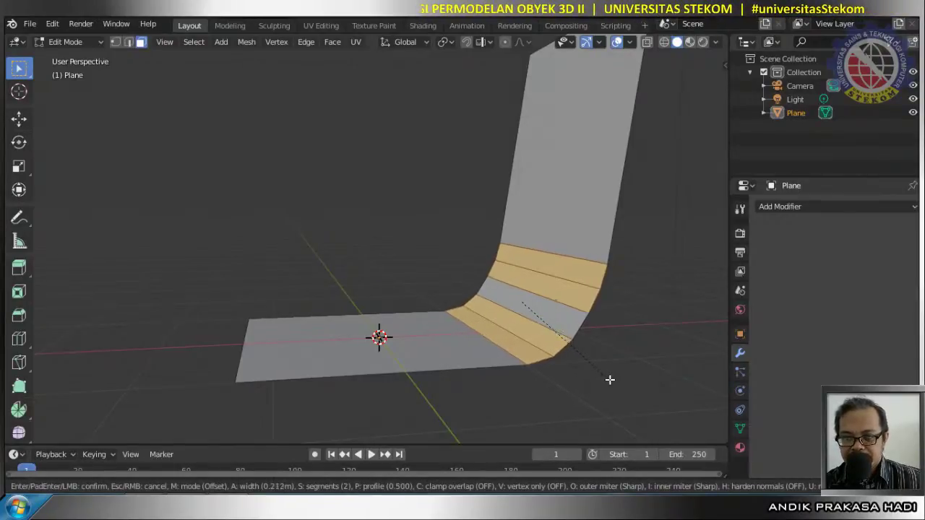
scroll(612, 382, up, 1)
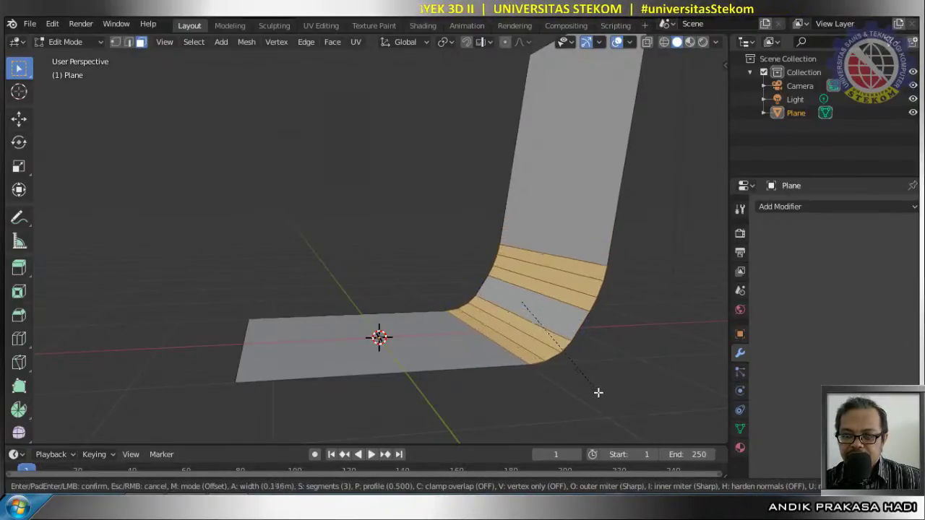
scroll(602, 400, up, 2)
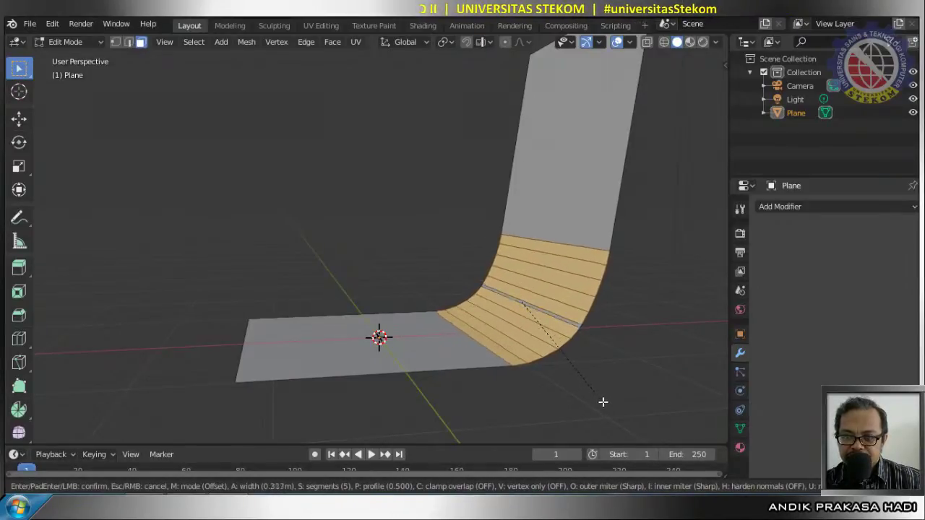
scroll(598, 401, down, 2)
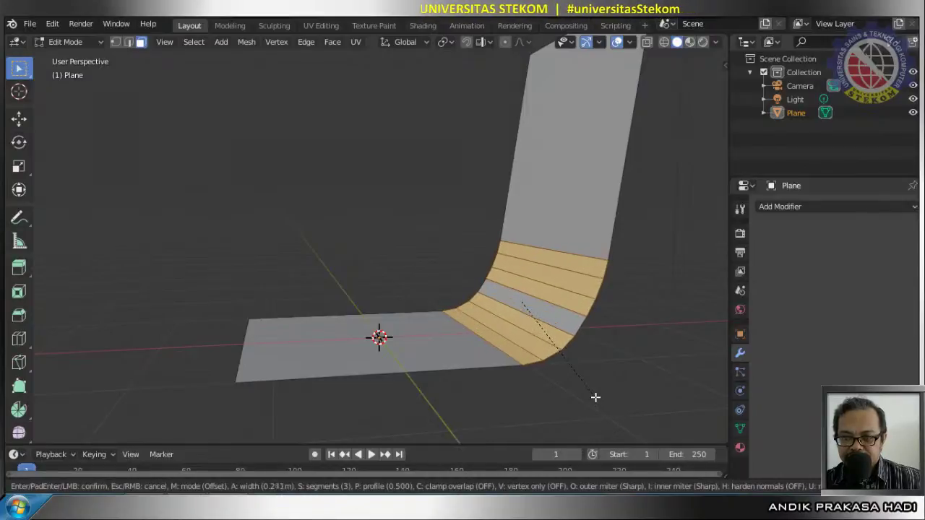
scroll(596, 398, up, 1)
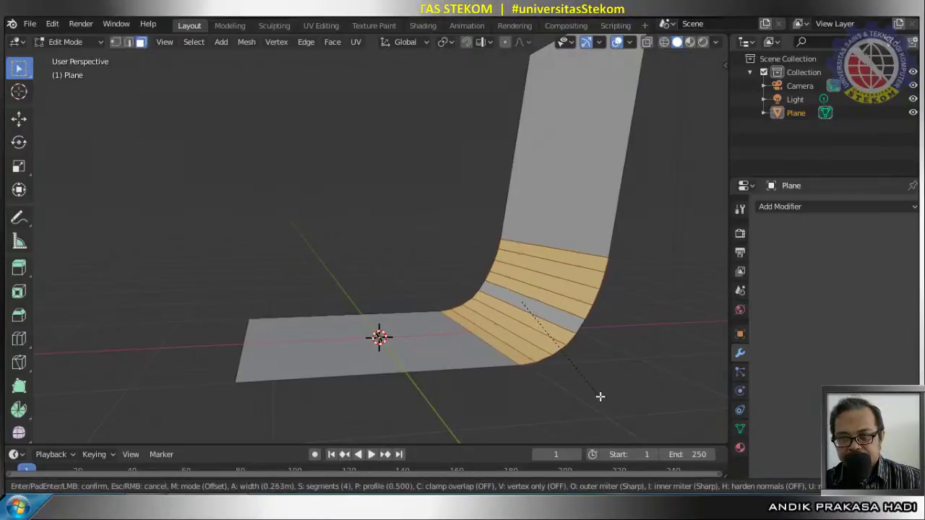
scroll(600, 397, down, 1)
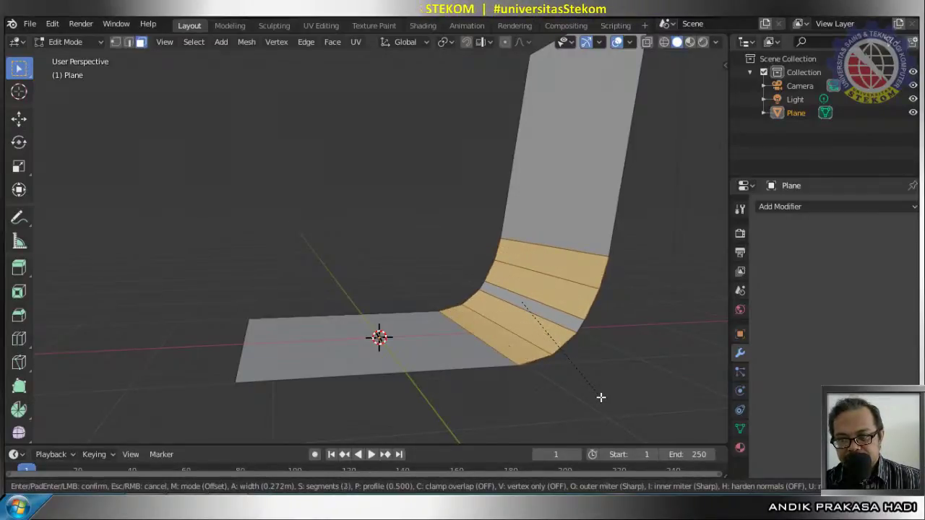
scroll(601, 398, up, 1)
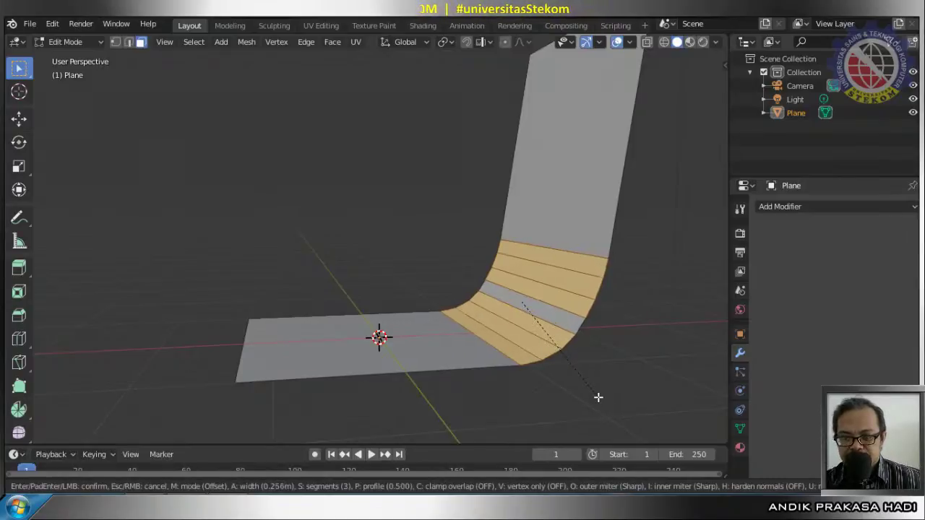
click(598, 398)
Switch to edge selection, select the top edge of the upright section, and show the mesh in front view
middle_drag(597, 396, 607, 359)
scroll(592, 353, down, 4)
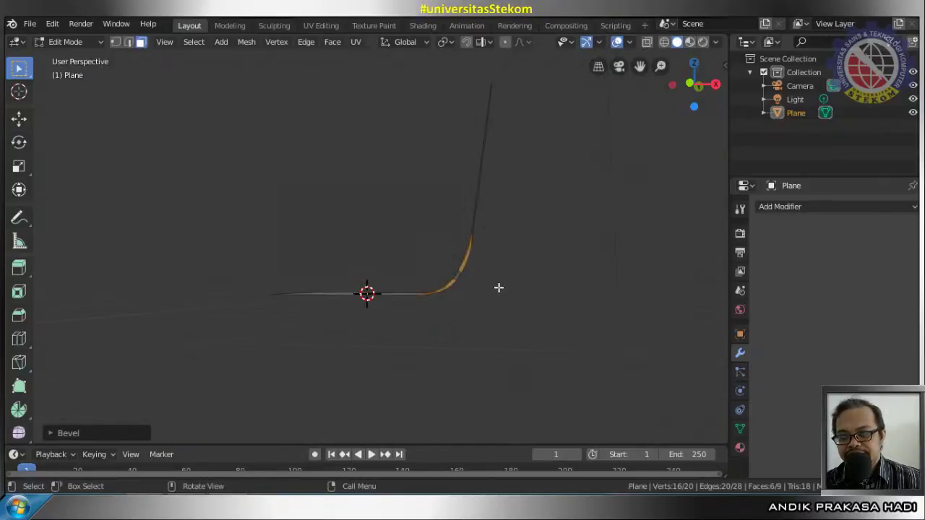
key(KP_1)
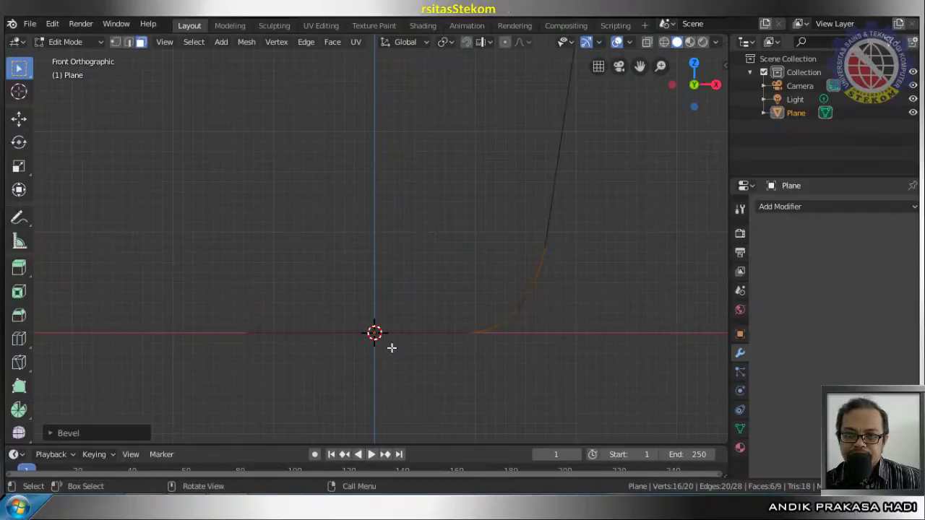
middle_drag(390, 354, 450, 339)
scroll(407, 371, down, 3)
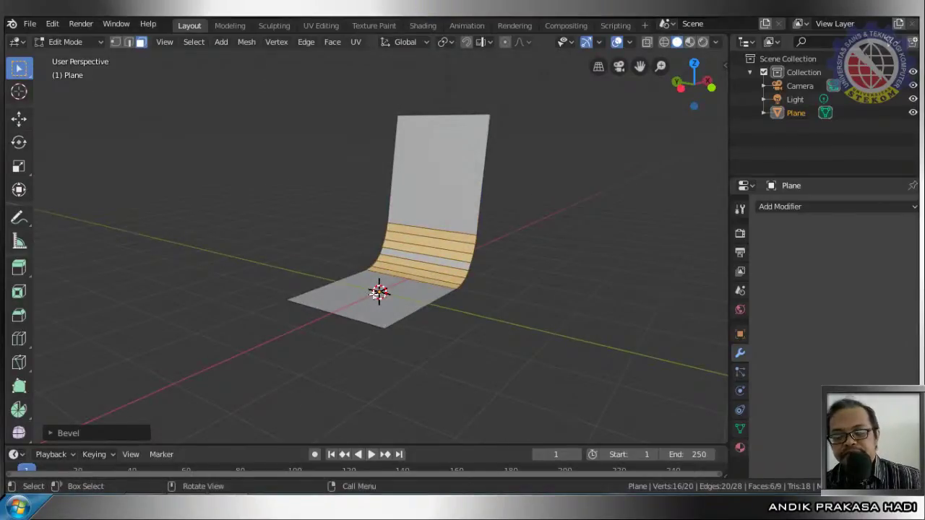
click(429, 117)
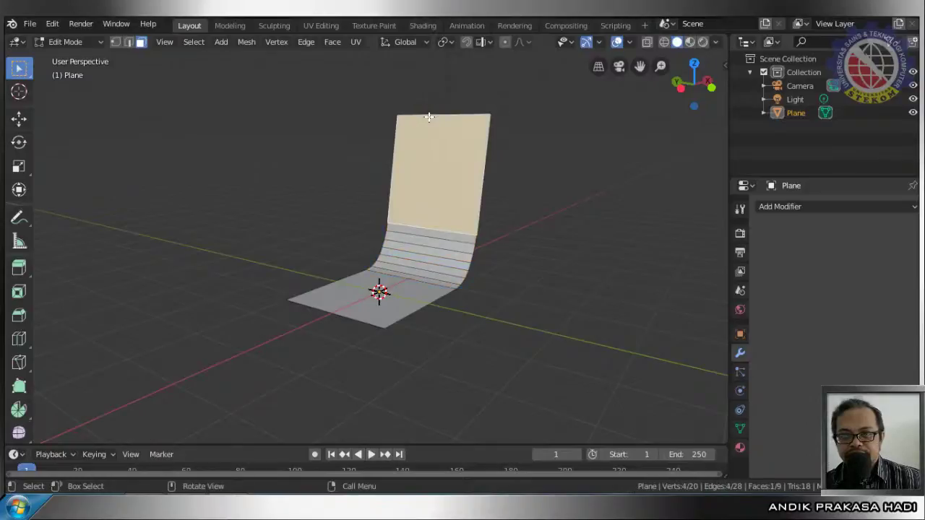
click(128, 41)
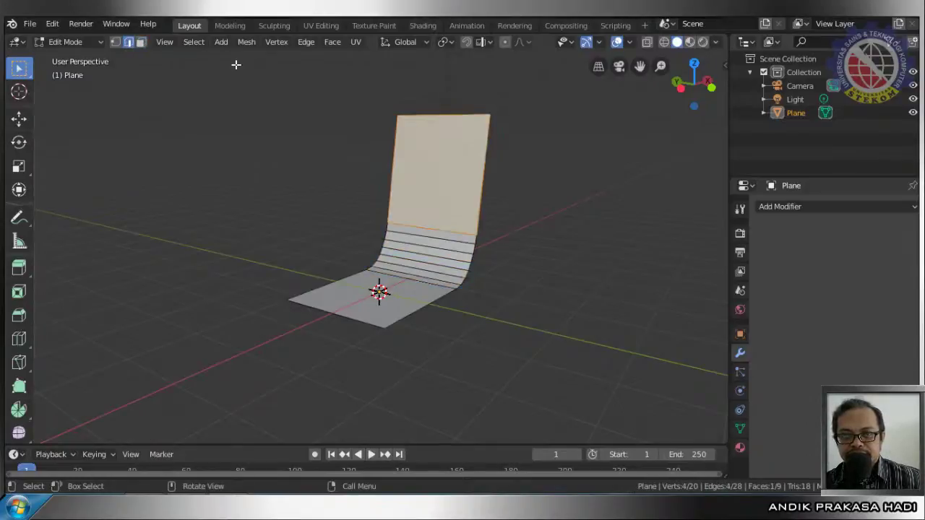
click(431, 113)
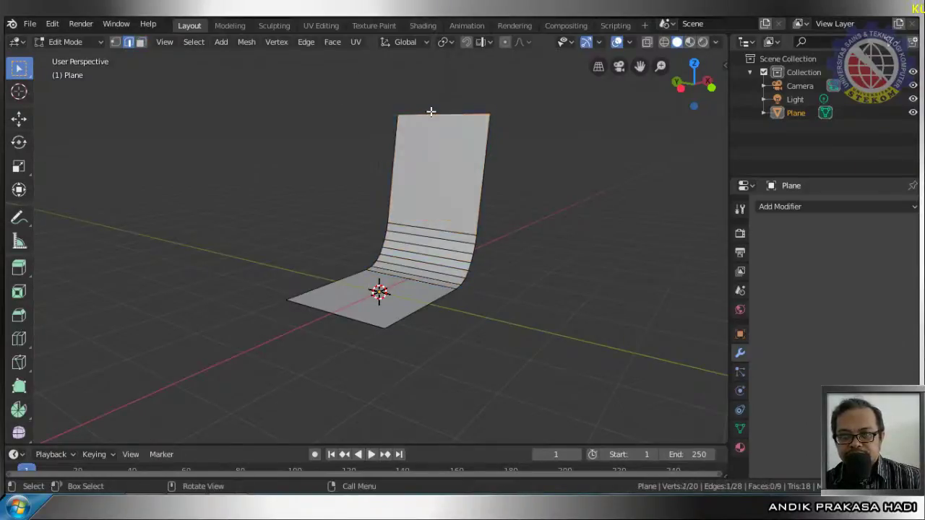
key(KP_1)
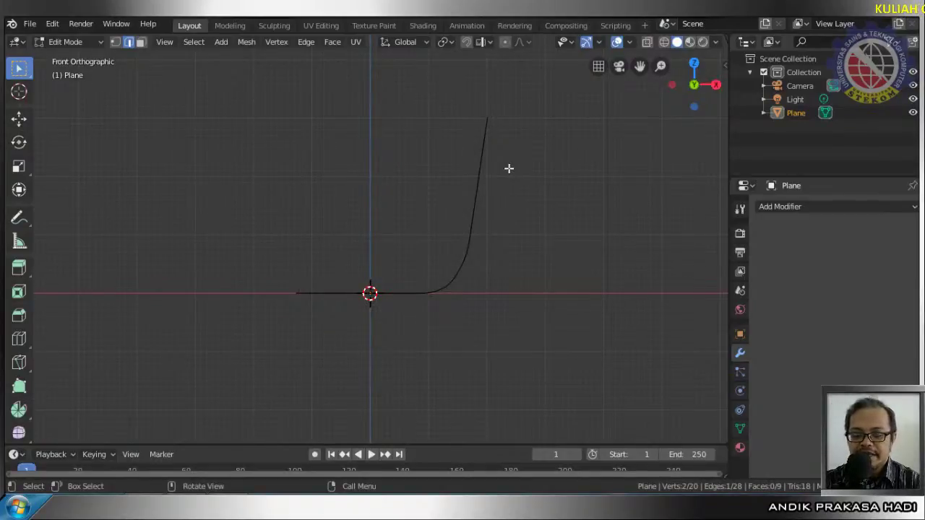
Try extruding the upright section's top edge upward by about 0.54 m, and undo the extrusion
key(e)
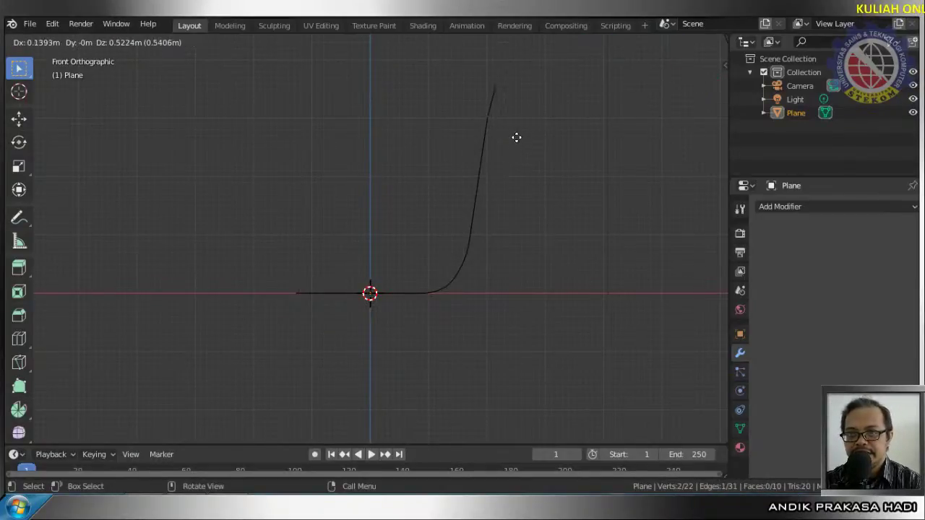
click(516, 138)
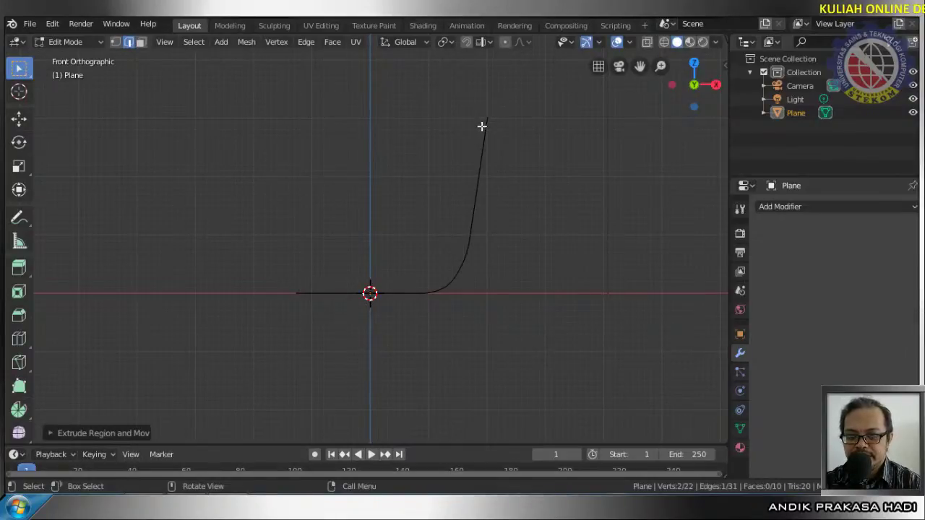
key(e)
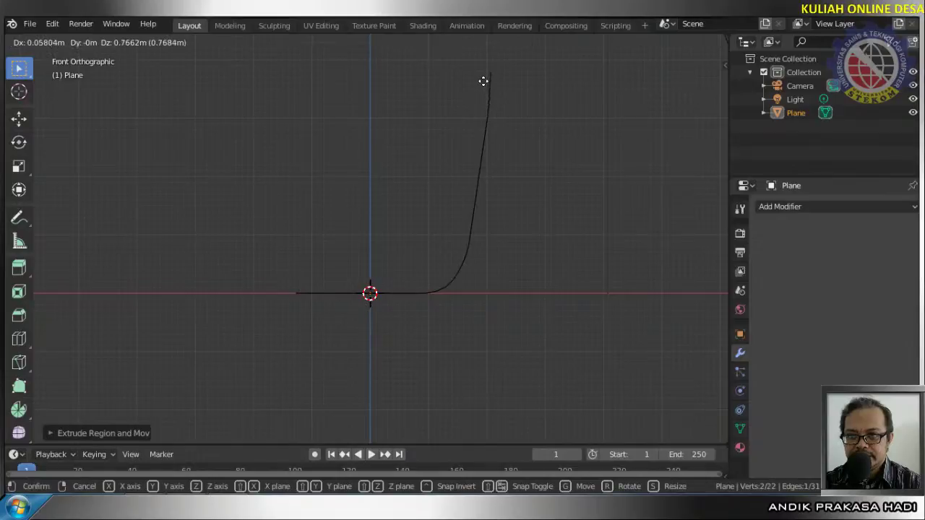
right_click(551, 118)
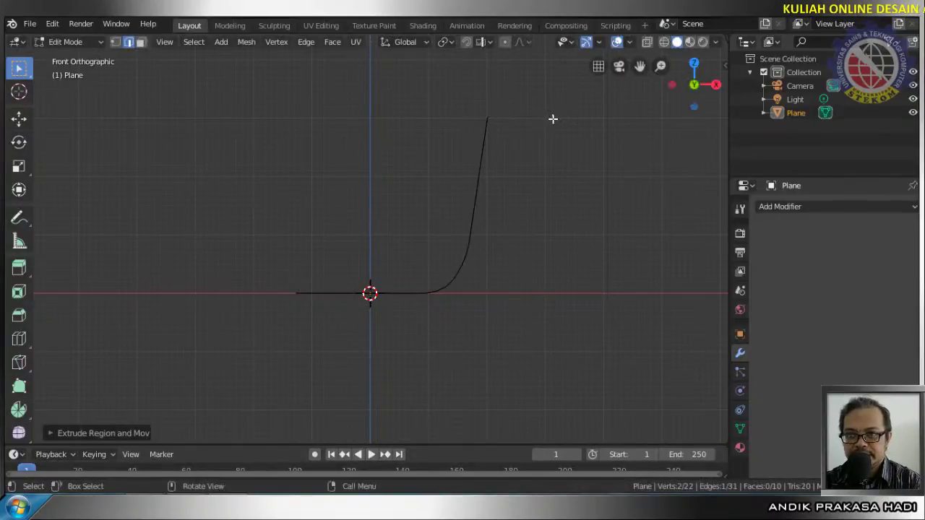
key(ctrl+z)
Lengthen the upright section by moving its top edge about 0.5 m upward and slightly outward
middle_drag(541, 147, 555, 166)
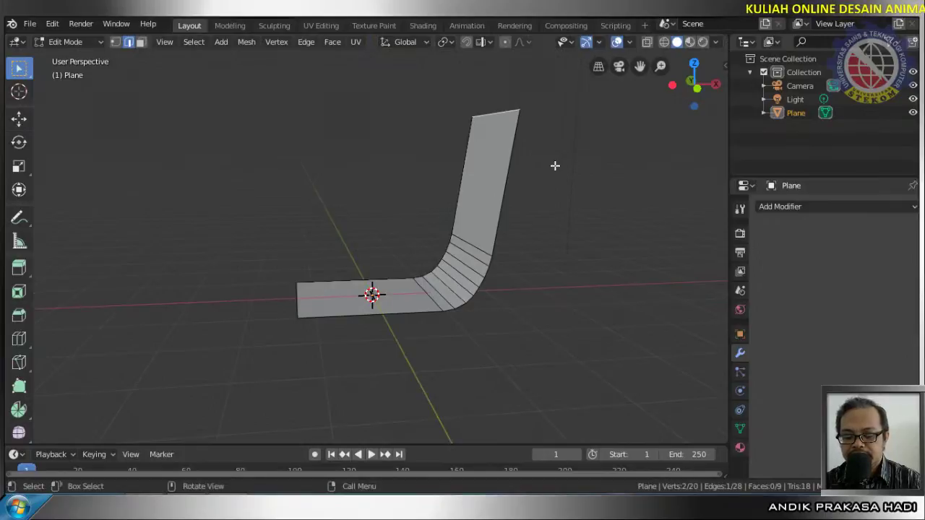
key(g)
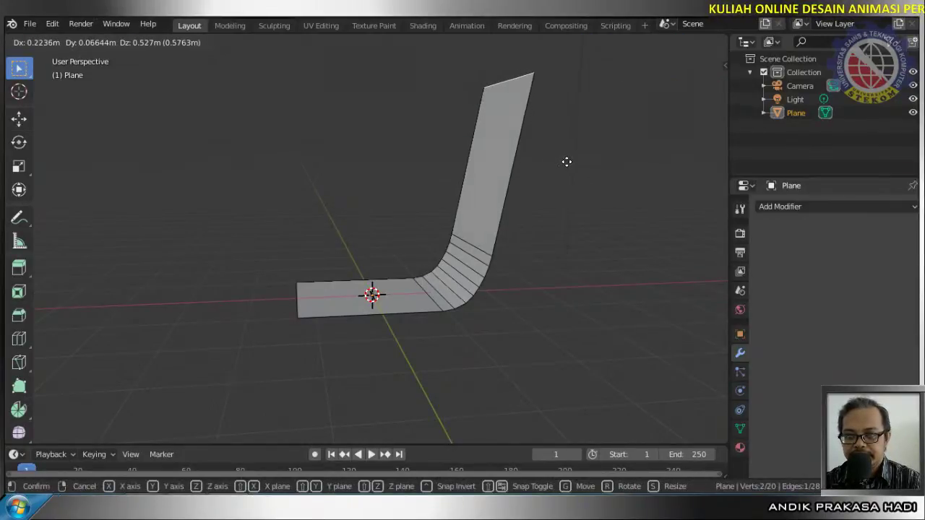
click(562, 161)
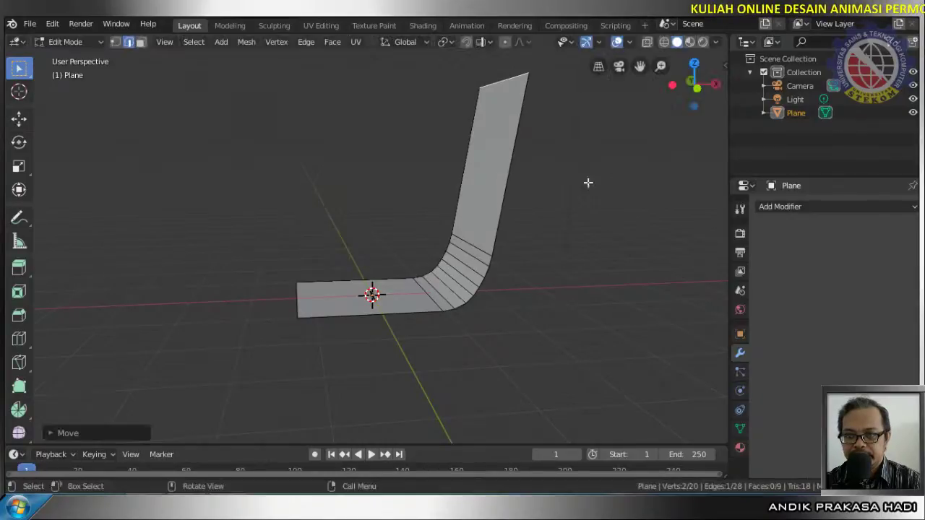
In Object Mode, widen the whole bent plane by scaling it along the global Y axis by about 1.2
middle_drag(589, 181, 675, 312)
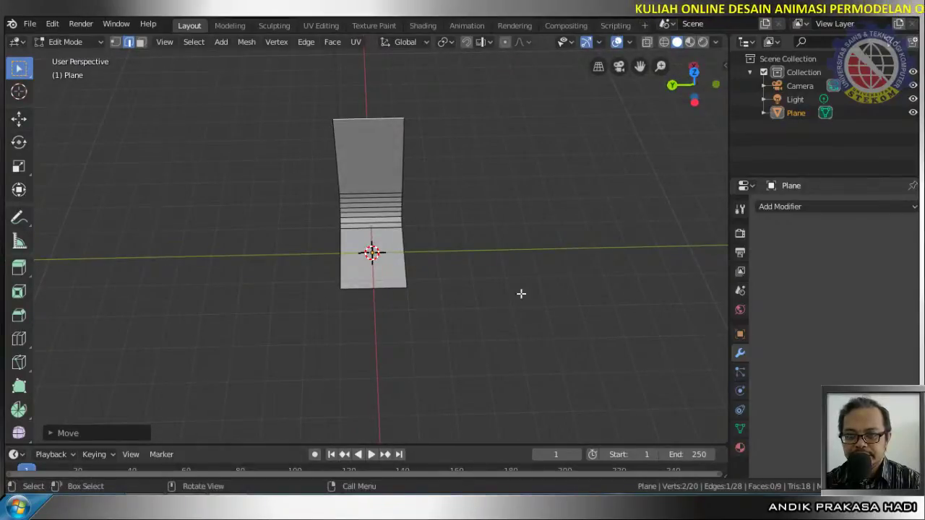
key(Tab)
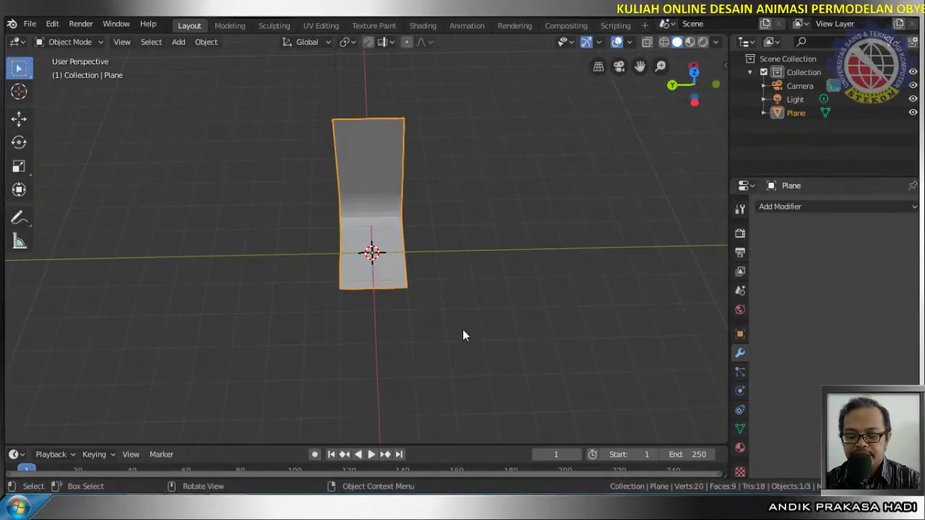
key(s)
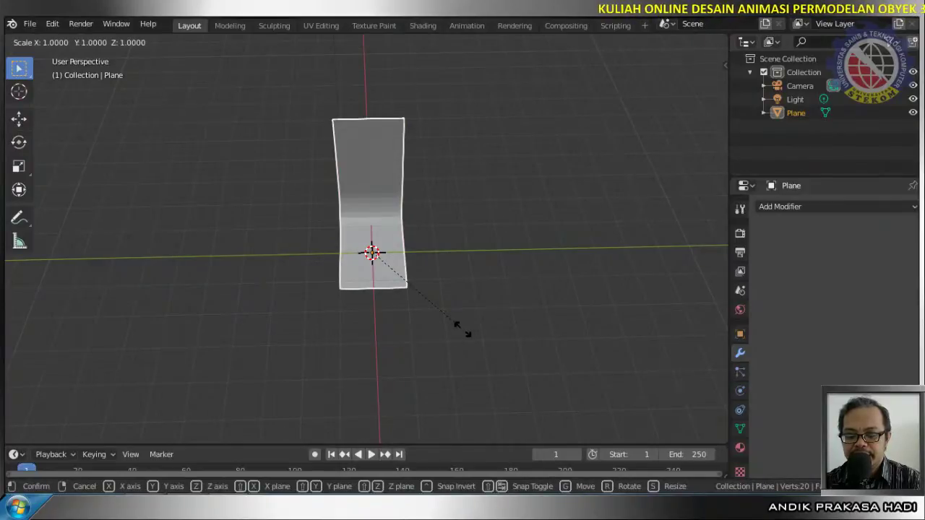
key(y)
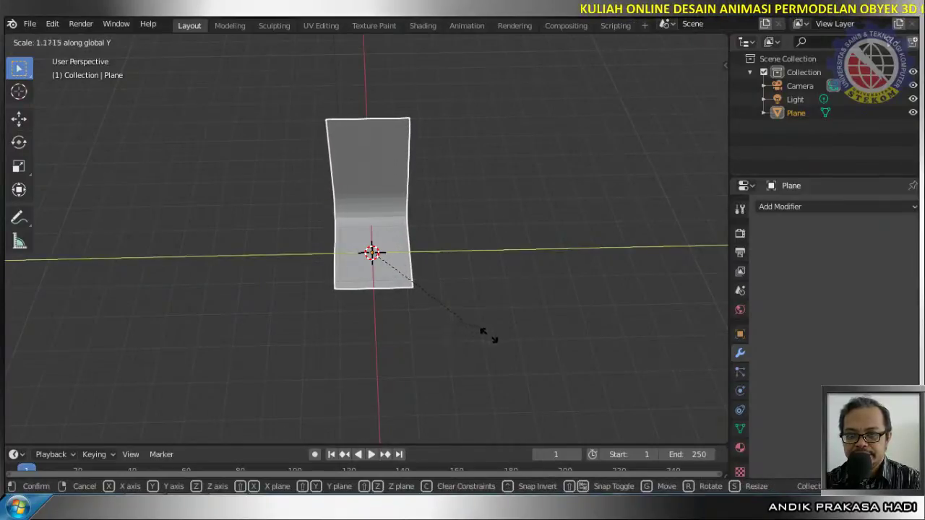
click(490, 335)
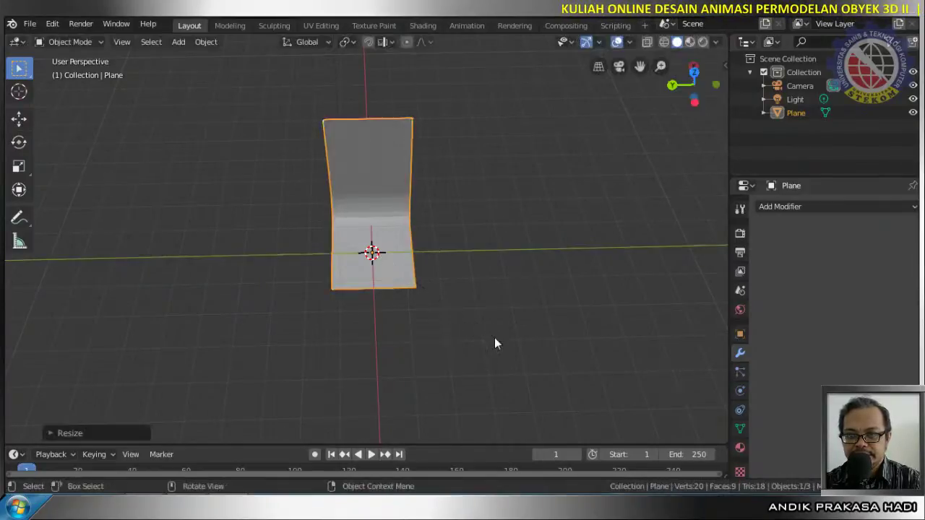
Check the widened shape from the side and return the bent plane to Edit Mode
middle_drag(489, 297, 394, 311)
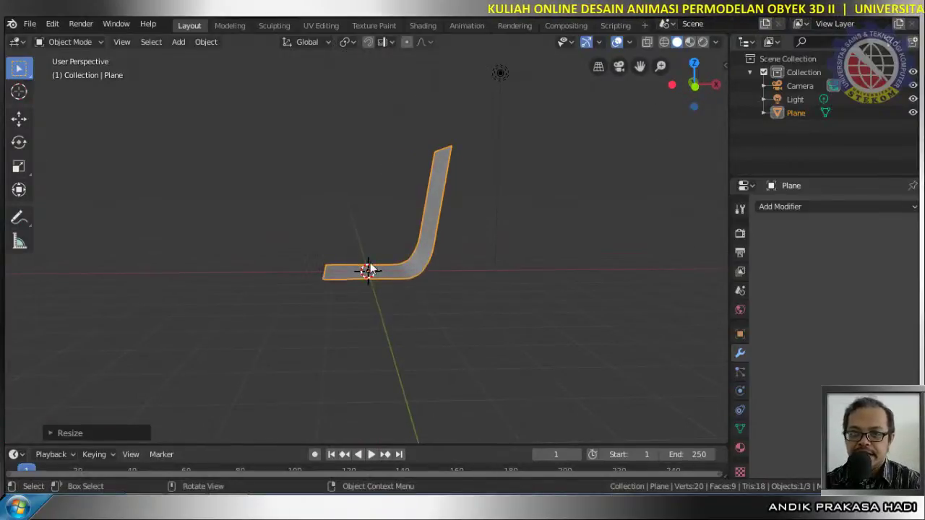
mouse_move(415, 253)
middle_down()
mouse_move(392, 256)
mouse_move(421, 267)
middle_up()
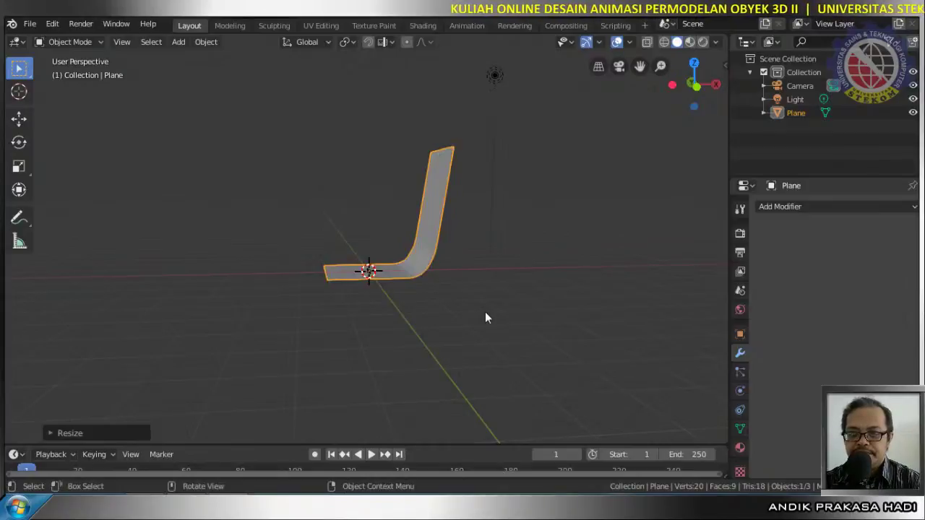
middle_drag(487, 316, 481, 339)
key(Tab)
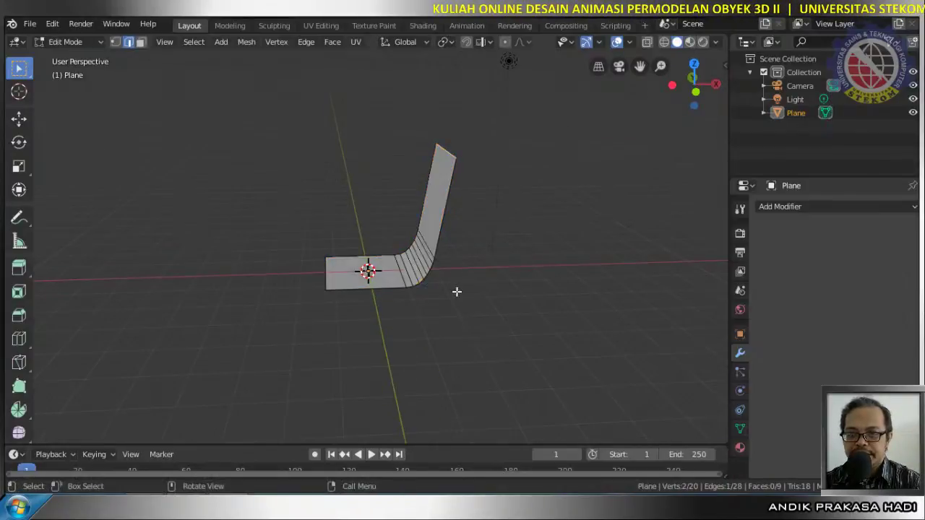
In Object Mode, add a Solidify modifier to the bent plane and set its thickness to 0.15 m
middle_drag(456, 291, 425, 308)
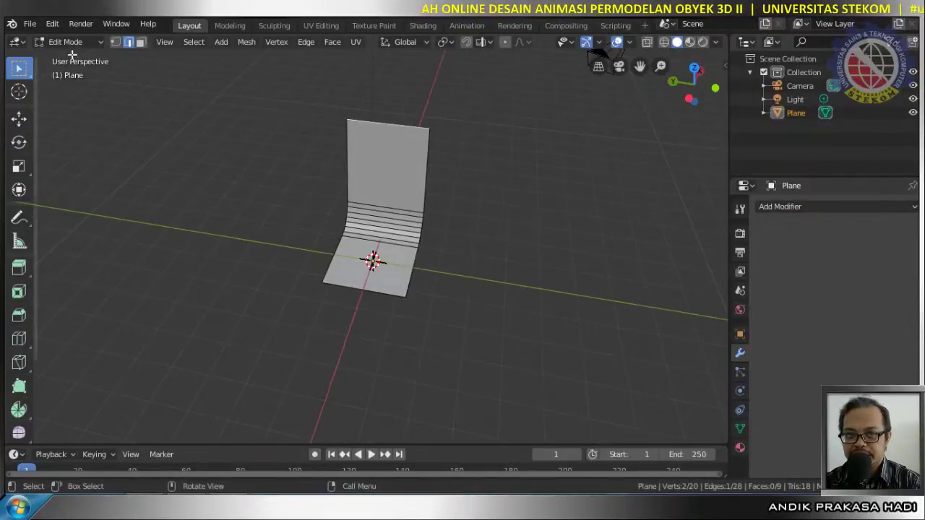
key(Tab)
middle_drag(463, 284, 464, 244)
click(809, 210)
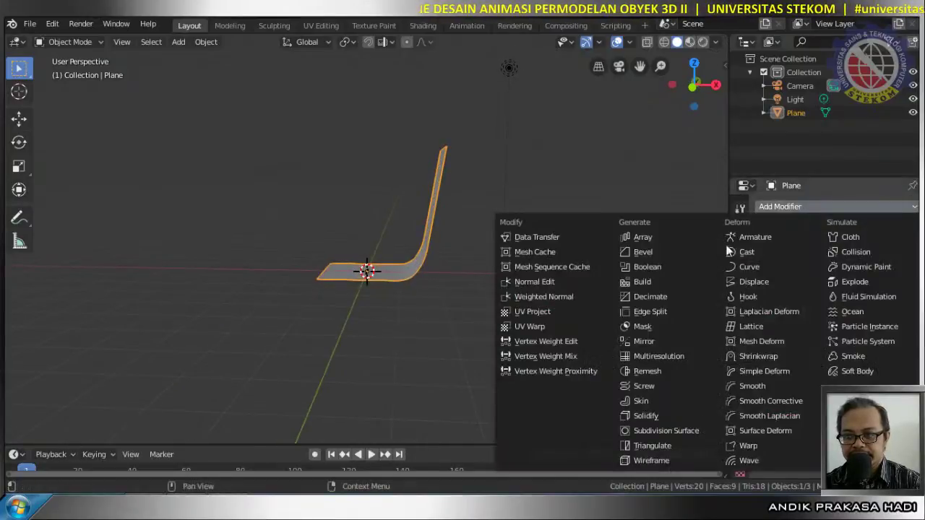
click(659, 416)
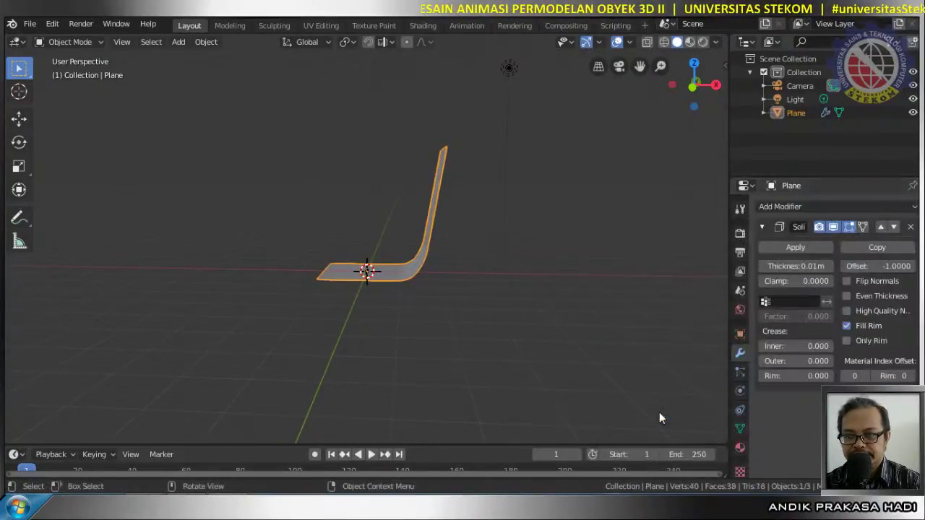
click(808, 267)
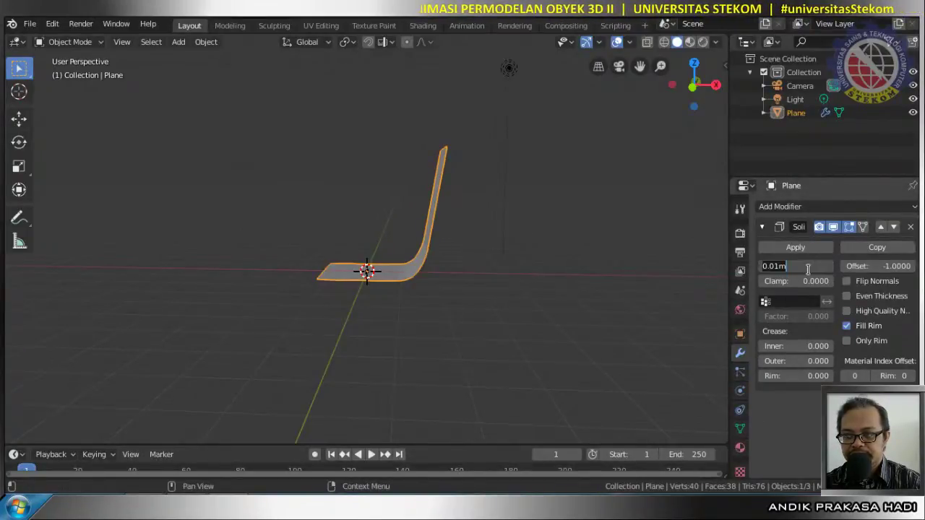
key(BackSpace)
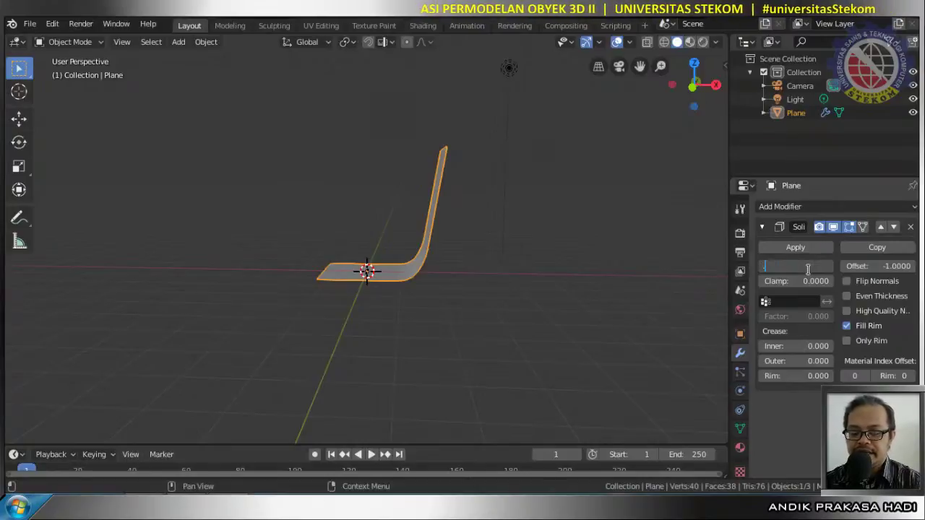
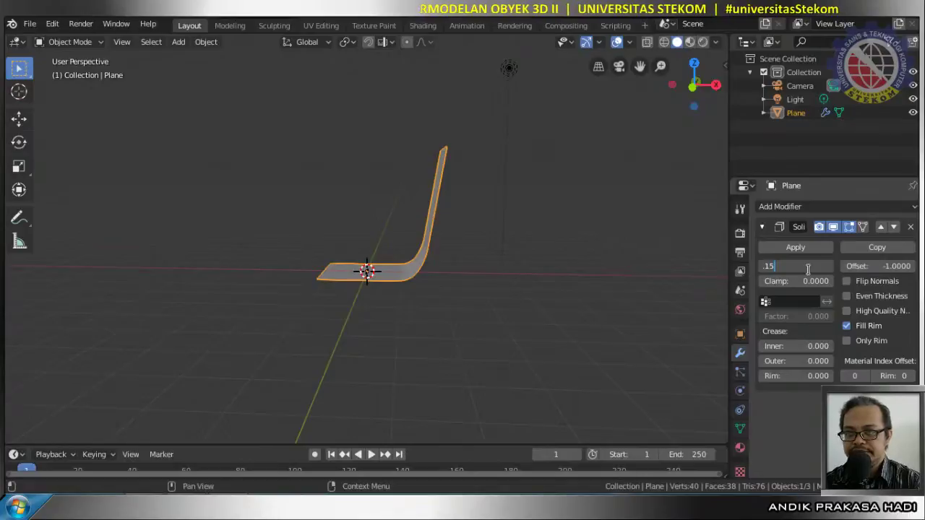
key(Return)
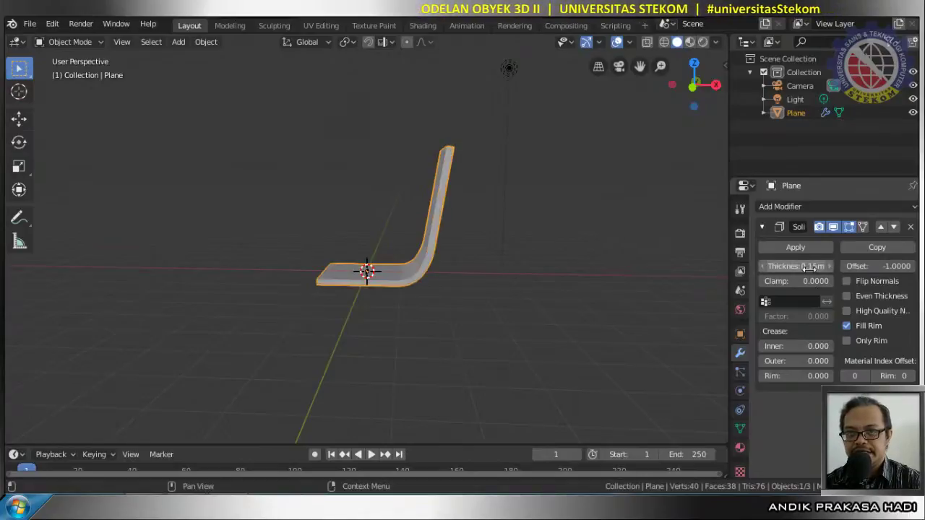
Add a Bevel modifier to the solidified plane and set it to 2 segments
middle_drag(384, 261, 528, 249)
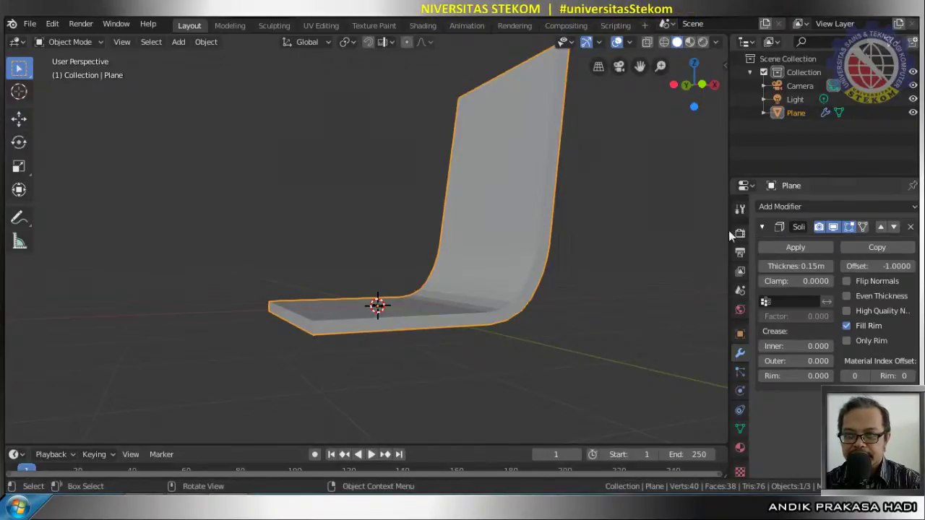
click(801, 209)
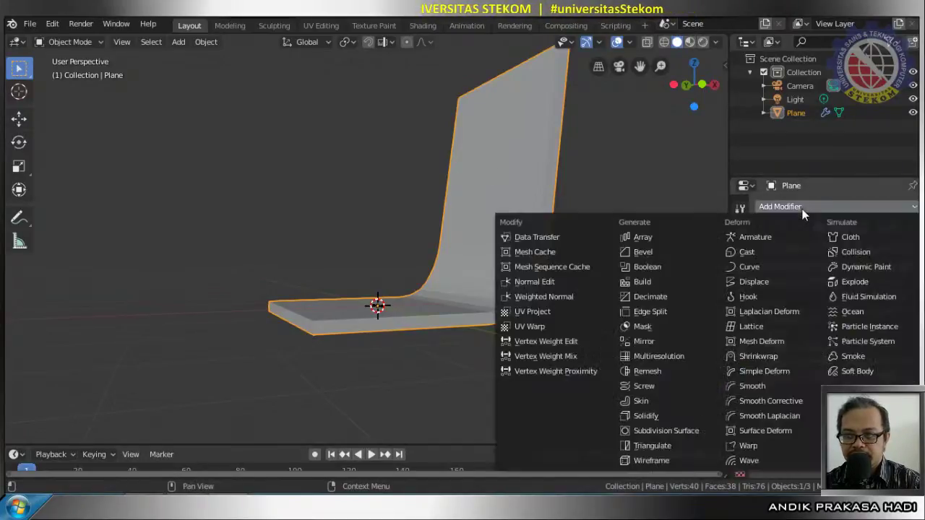
click(650, 253)
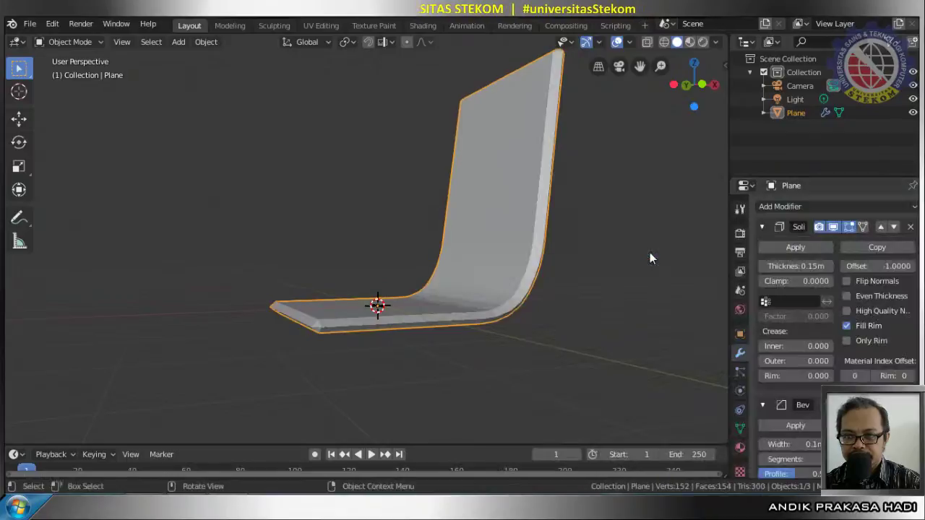
scroll(502, 228, up, 2)
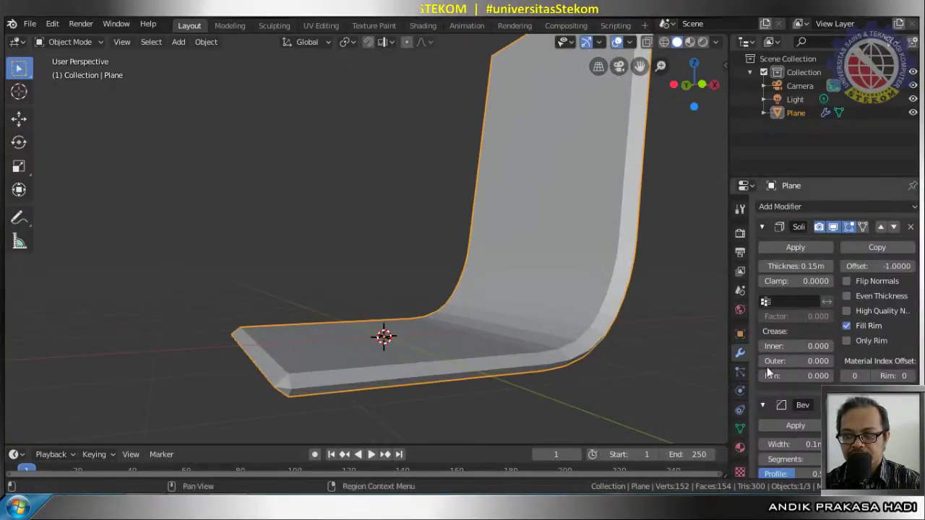
scroll(800, 294, down, 6)
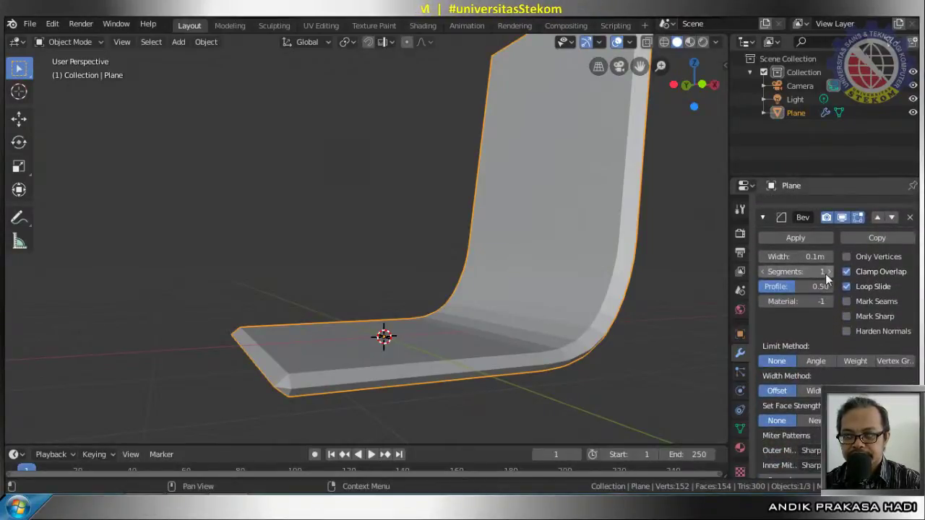
click(828, 272)
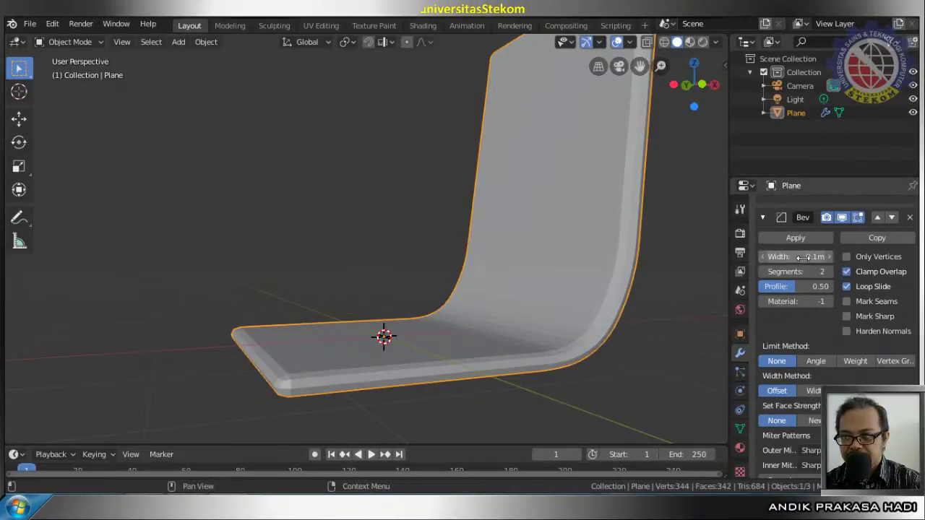
Try a bevel width of 0.45 m with a profile of 0.79, and a narrower width of 0.18 m
mouse_move(804, 256)
mouse_down()
mouse_move(795, 256)
mouse_move(813, 256)
mouse_up()
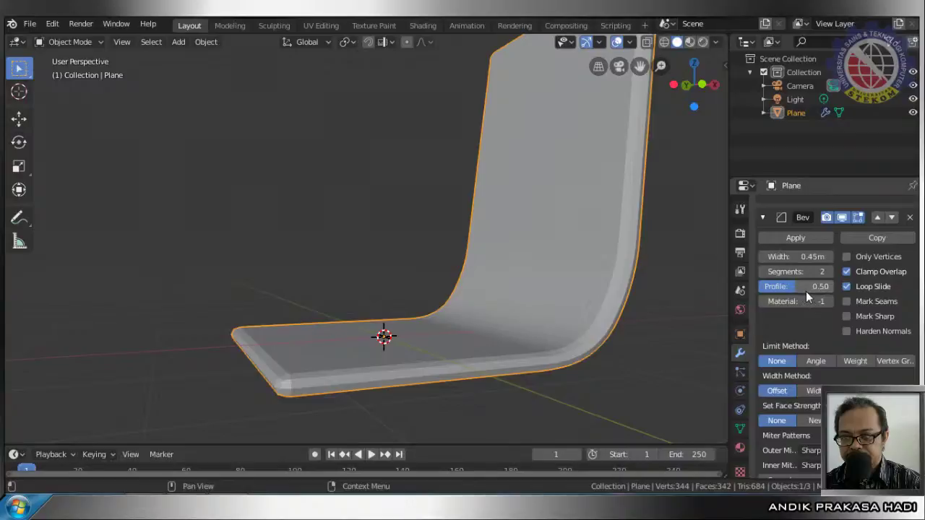
mouse_move(819, 289)
mouse_down()
mouse_move(845, 288)
mouse_move(835, 288)
mouse_up()
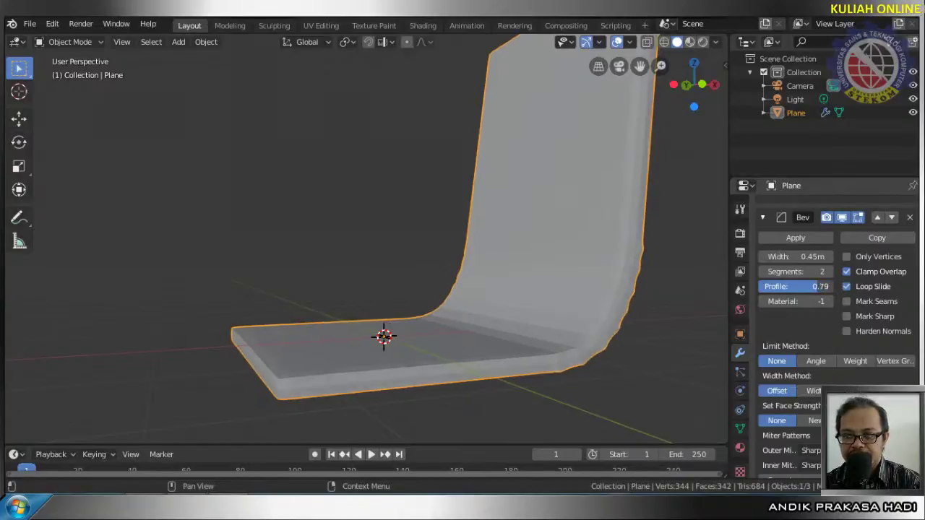
mouse_move(802, 257)
mouse_down()
mouse_move(788, 257)
mouse_move(809, 259)
mouse_up()
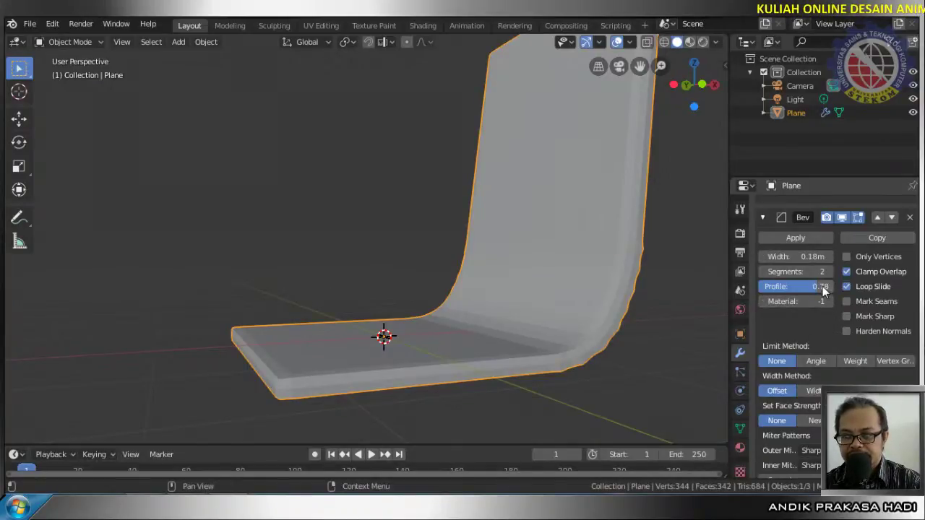
Increase the bevel to 4 segments and lower its profile to 0.41 to smooth the wavy edges
mouse_move(824, 289)
mouse_down()
mouse_move(824, 272)
mouse_move(837, 272)
mouse_move(822, 271)
mouse_up()
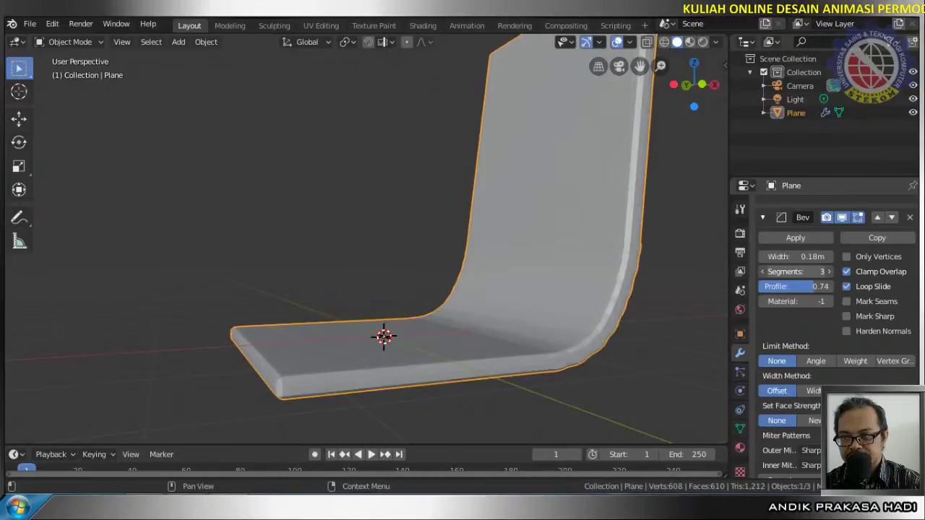
click(827, 272)
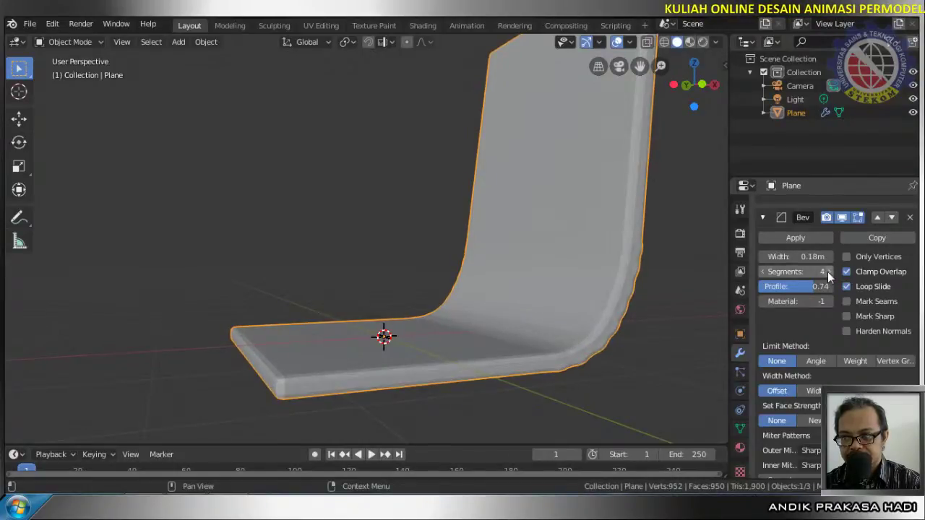
middle_drag(644, 265, 458, 275)
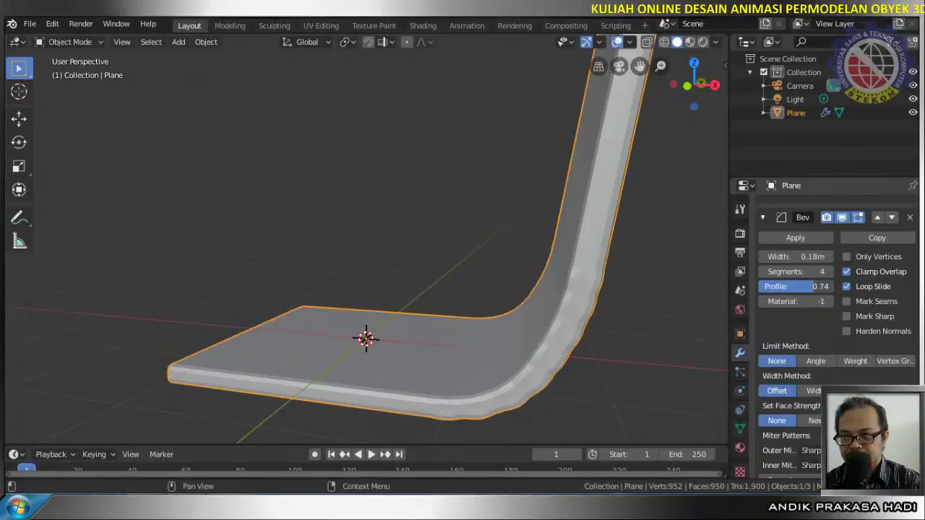
drag(809, 286, 781, 287)
middle_drag(630, 289, 710, 304)
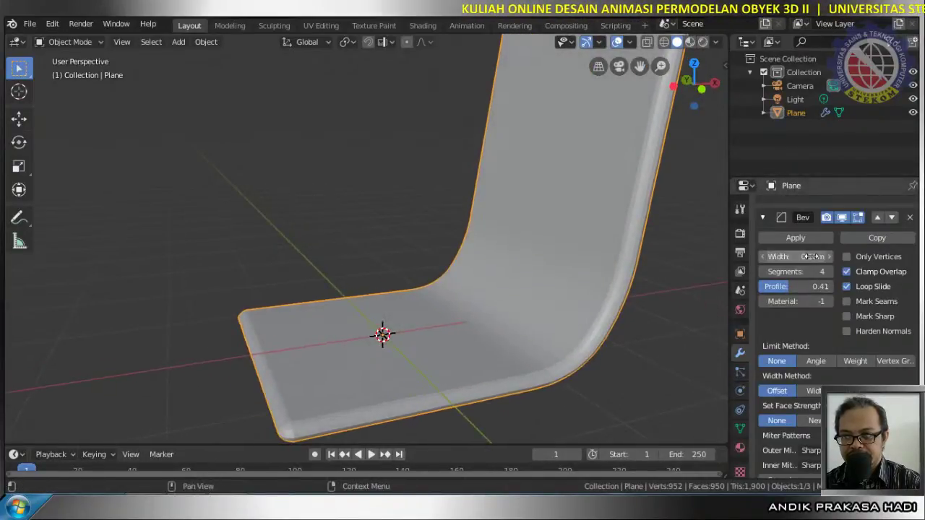
Try bevel widths of 0 m, 0.72 m and 0.19 m on the bent shape
drag(808, 257, 904, 256)
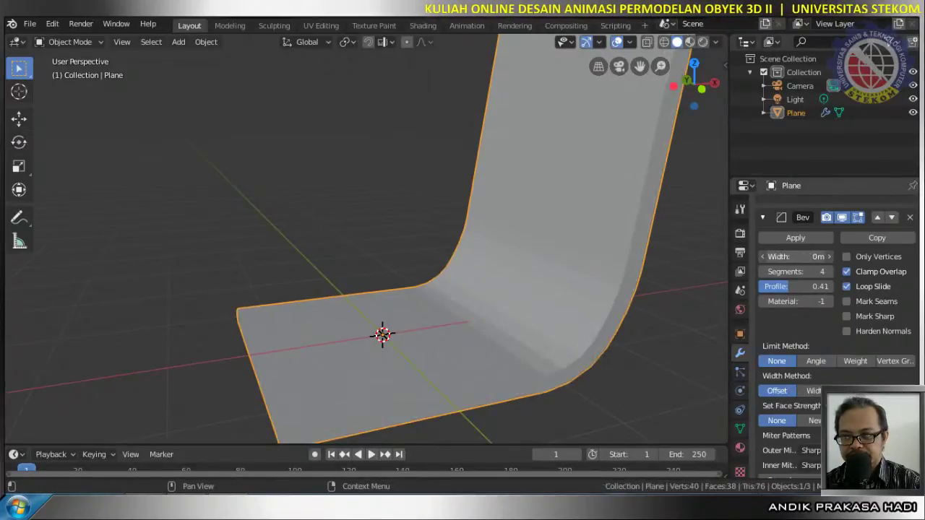
drag(795, 257, 824, 256)
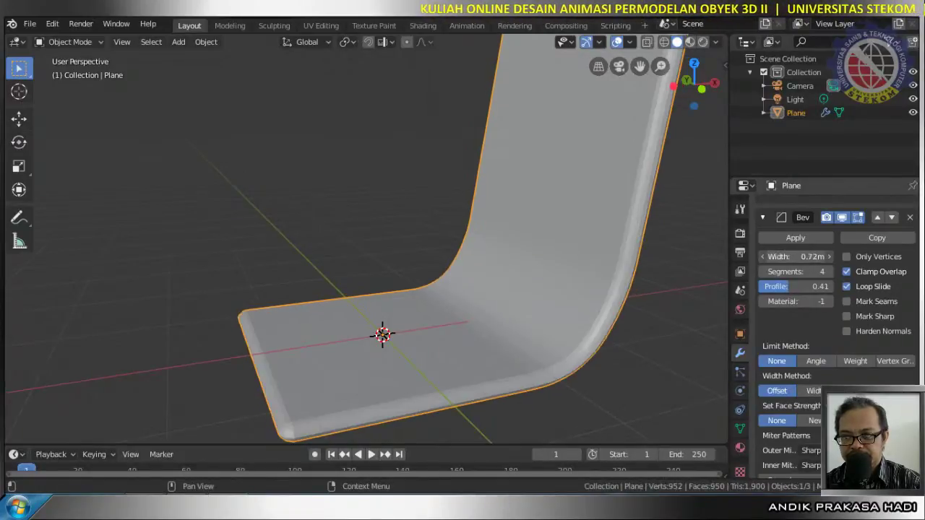
click(829, 255)
click(829, 256)
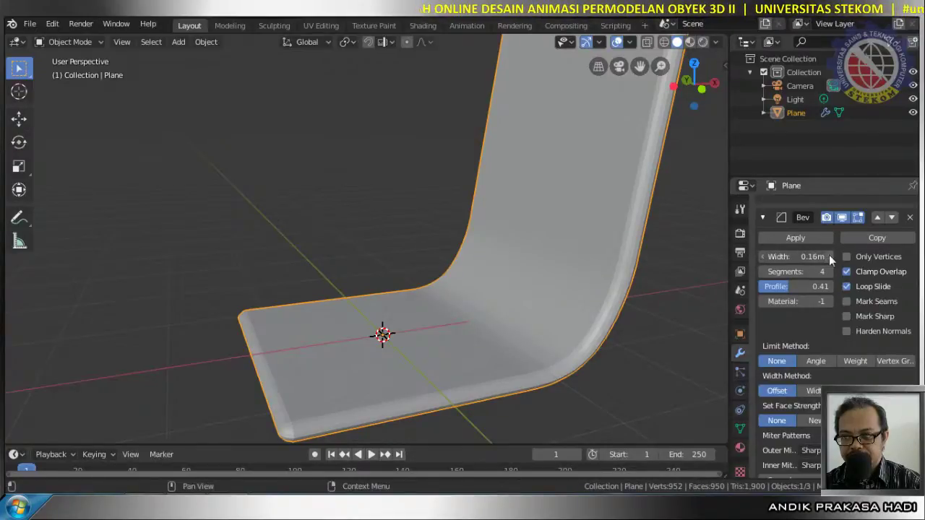
click(828, 255)
click(828, 255)
click(826, 255)
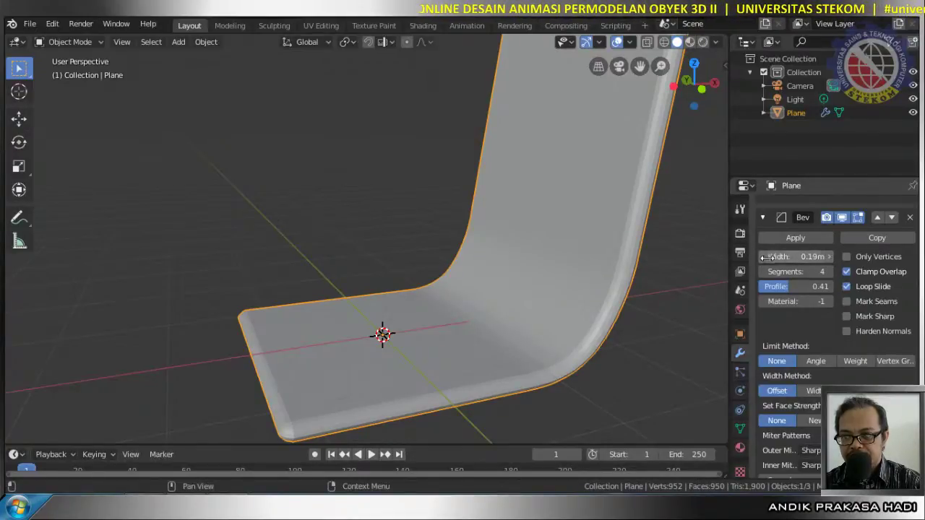
Reduce the Bevel modifier's width in small increments and settle on 0.1 m
click(767, 258)
click(763, 258)
click(763, 258)
click(764, 258)
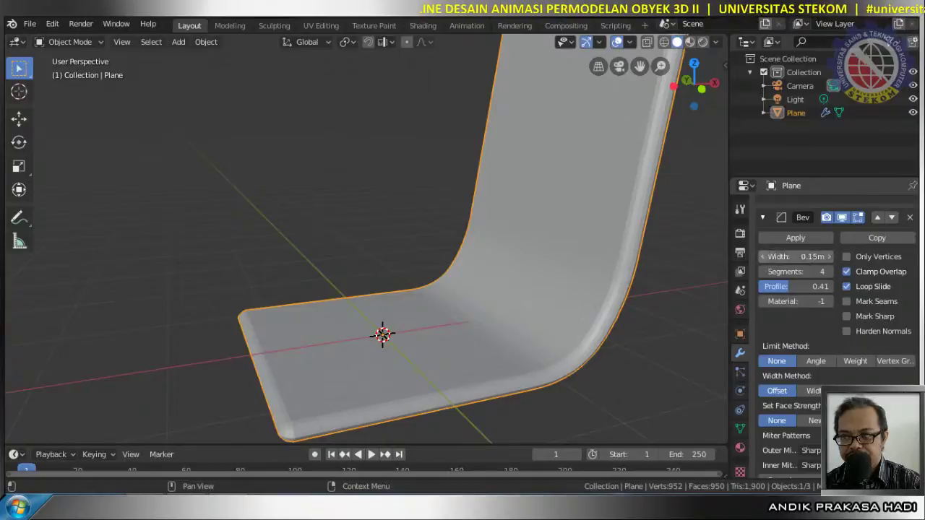
click(763, 258)
click(763, 258)
click(764, 258)
click(763, 258)
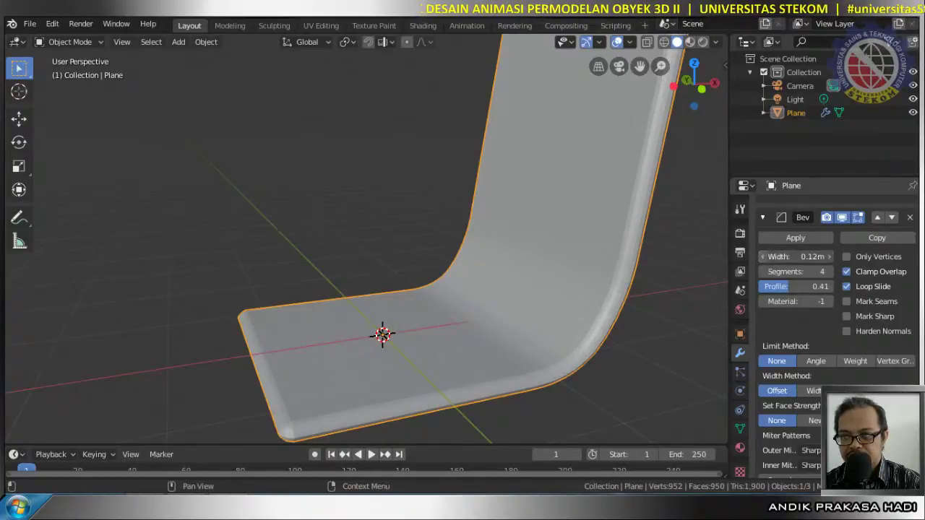
click(764, 258)
click(763, 258)
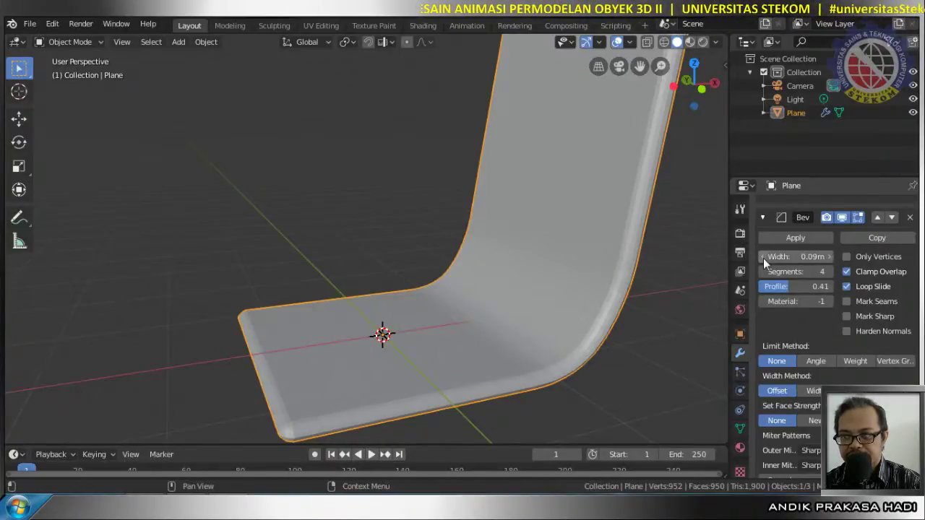
click(829, 256)
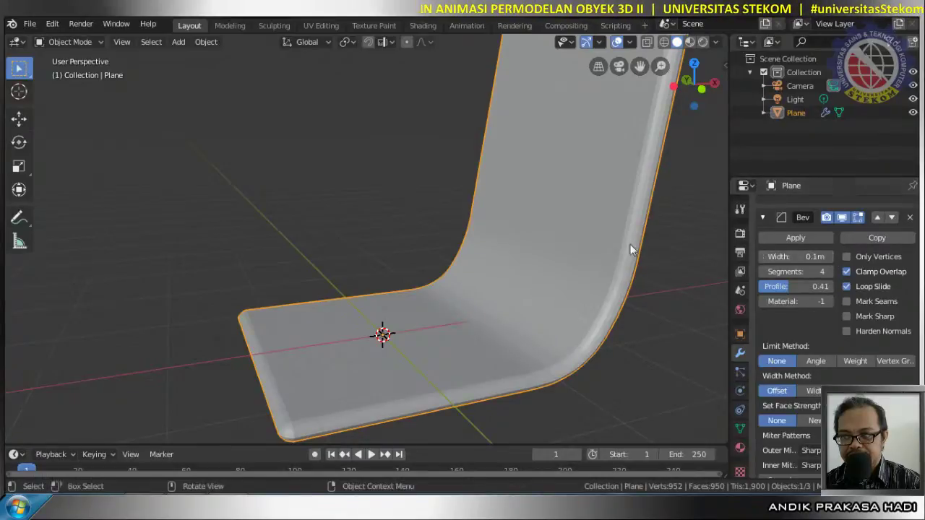
Apply the Solidify and Bevel modifiers permanently to the bent shape's mesh
scroll(614, 231, up, 1)
scroll(622, 238, up, 1)
scroll(627, 318, down, 2)
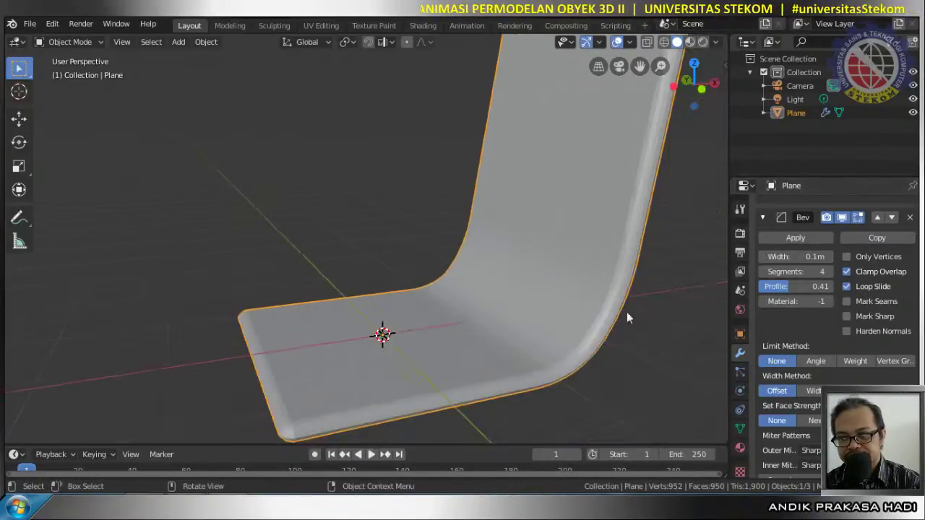
middle_drag(292, 391, 440, 361)
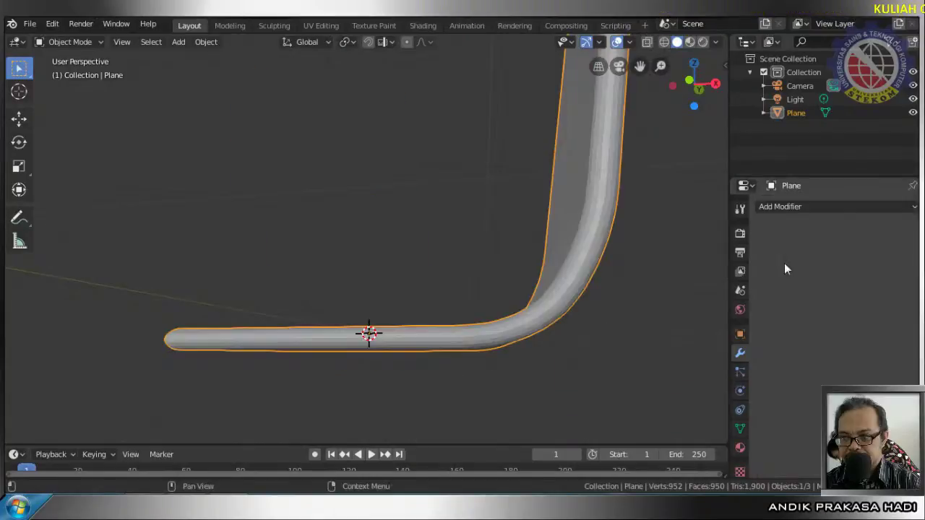
Examine the rounded edges and the curved bend of the thickened shape from several angles and distances
middle_drag(471, 215, 533, 281)
scroll(591, 289, up, 2)
scroll(591, 289, down, 2)
scroll(596, 294, up, 2)
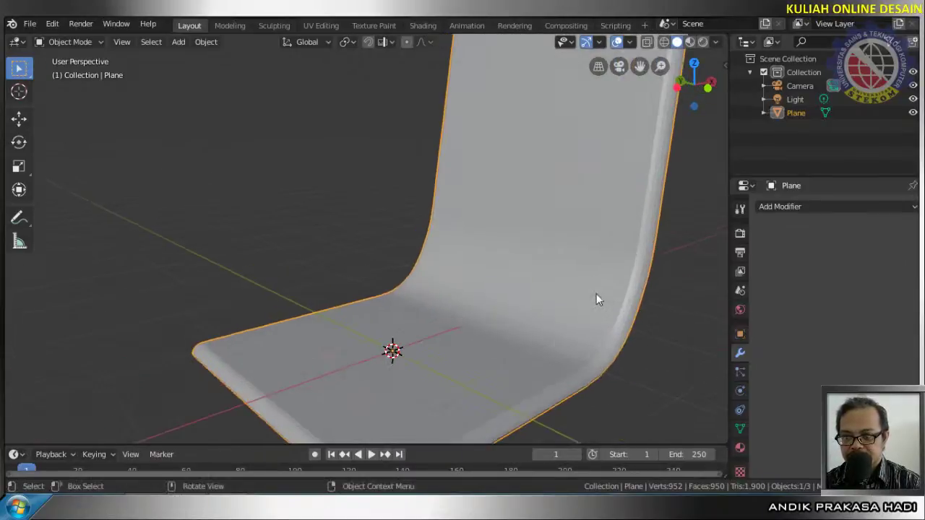
scroll(596, 293, down, 2)
middle_drag(622, 312, 559, 289)
scroll(558, 289, down, 3)
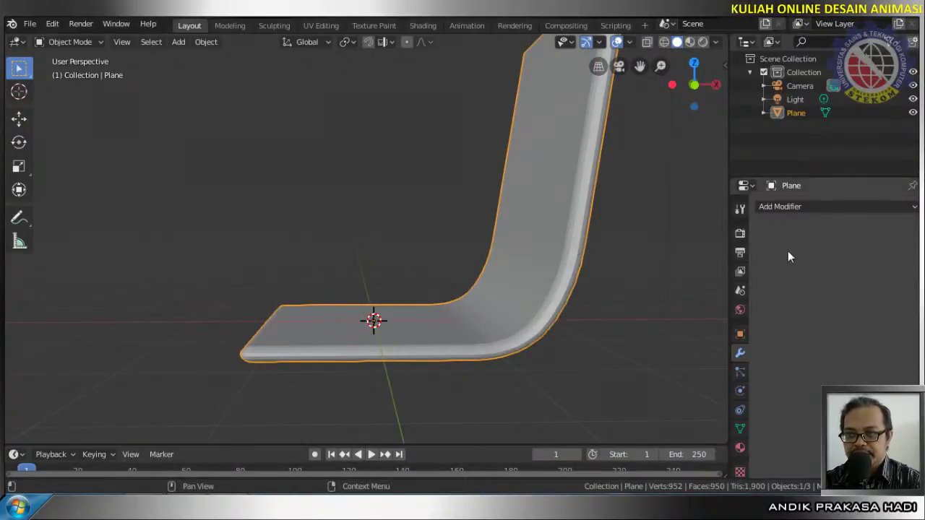
middle_drag(405, 306, 522, 326)
scroll(526, 315, up, 2)
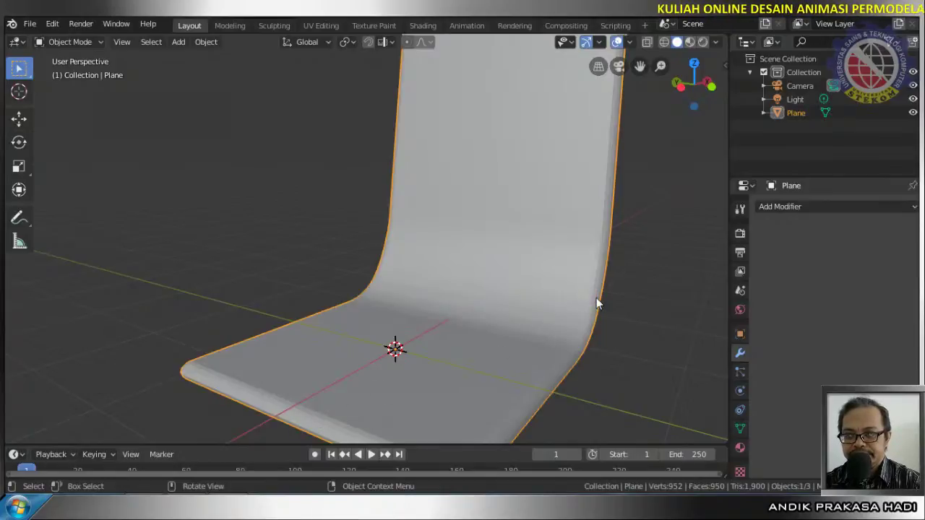
Add a Subdivision Surface modifier to the bent seat and set its viewport subdivisions to 2
middle_drag(563, 352, 511, 325)
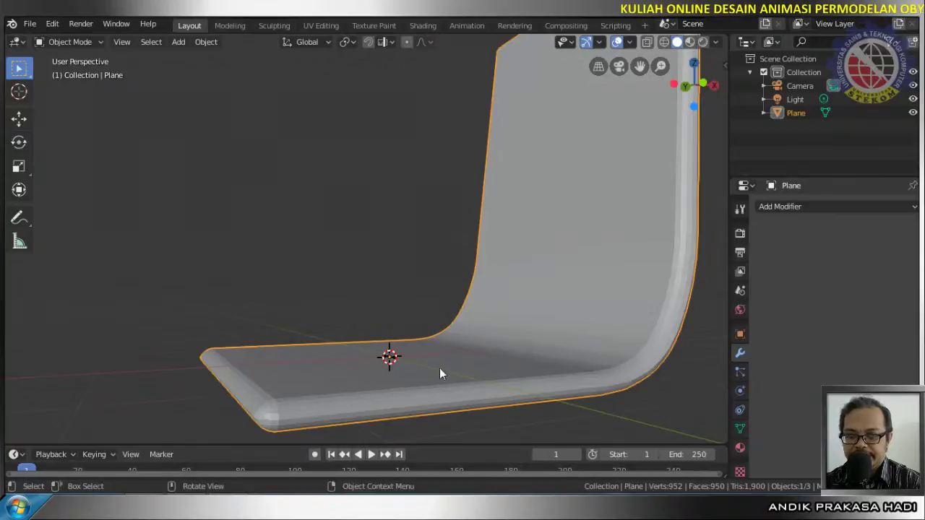
click(840, 209)
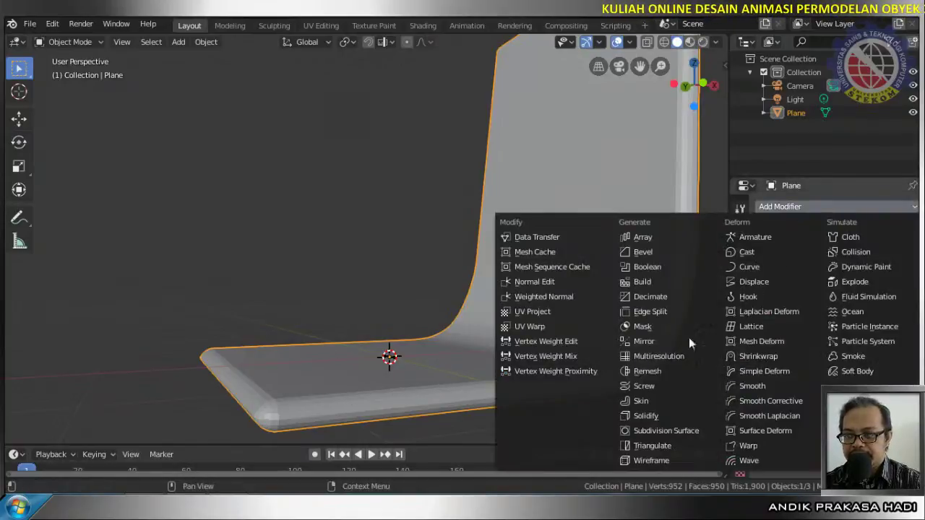
click(666, 430)
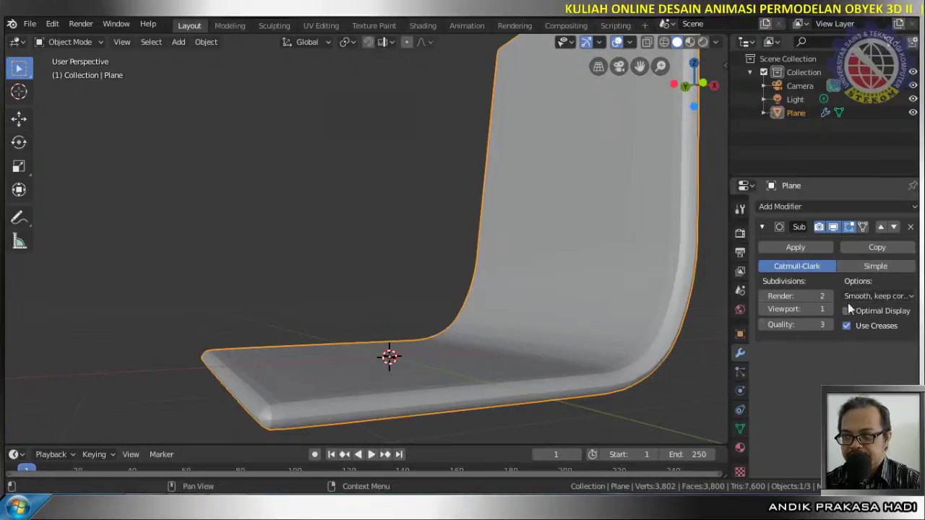
click(830, 310)
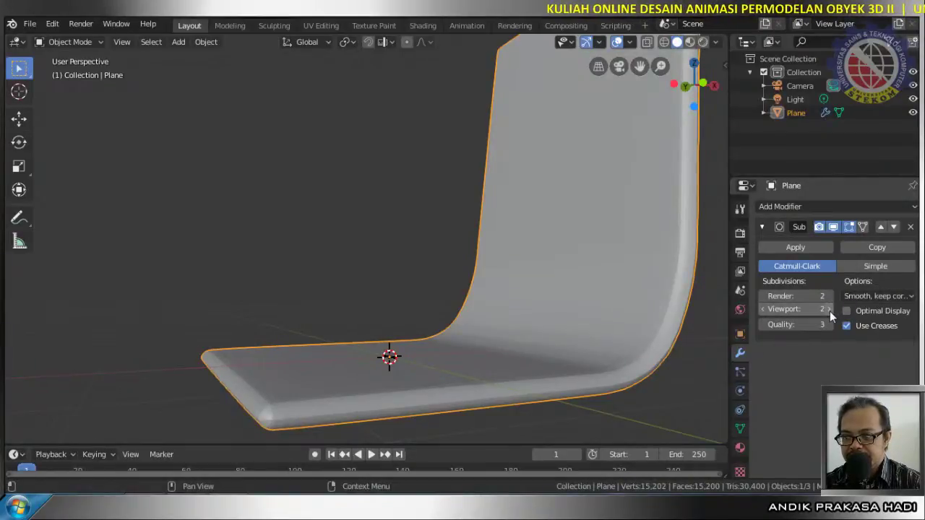
Apply Shade Smooth to the seat and check the result from the front and side
right_click(532, 199)
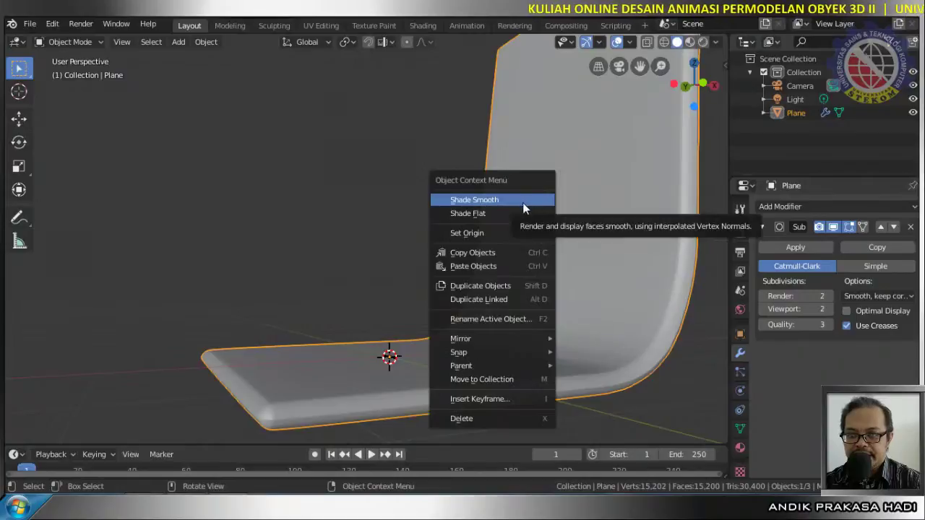
click(523, 202)
middle_drag(485, 241, 597, 326)
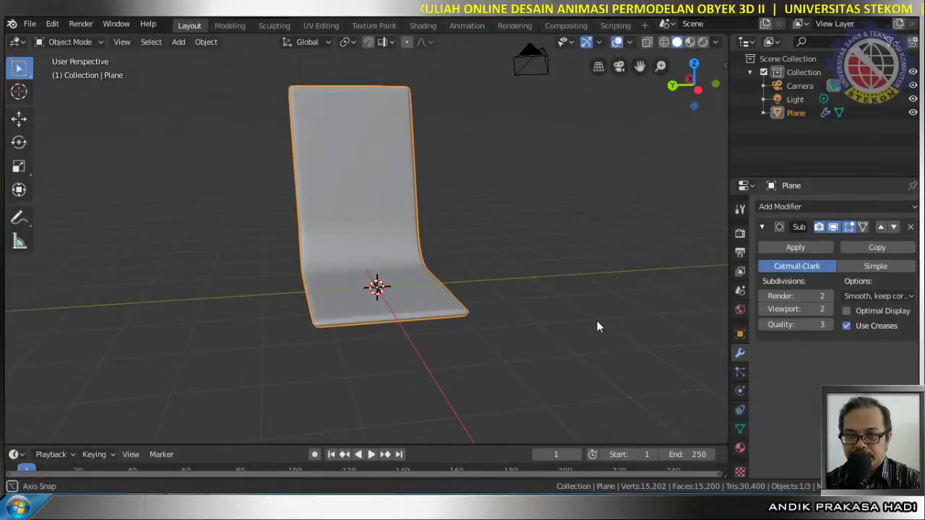
middle_drag(597, 321, 535, 310)
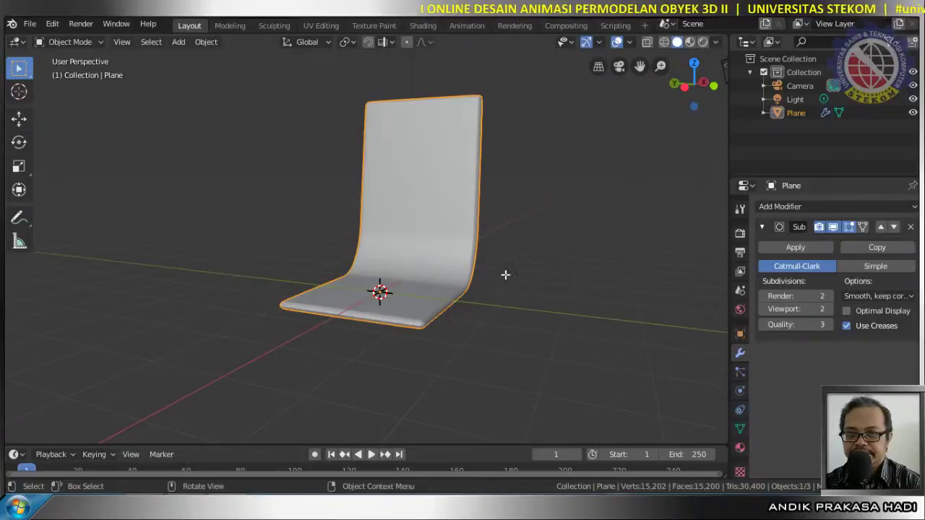
Enter Edit Mode with face selection and select the large flat face on top of the seat
key(Tab)
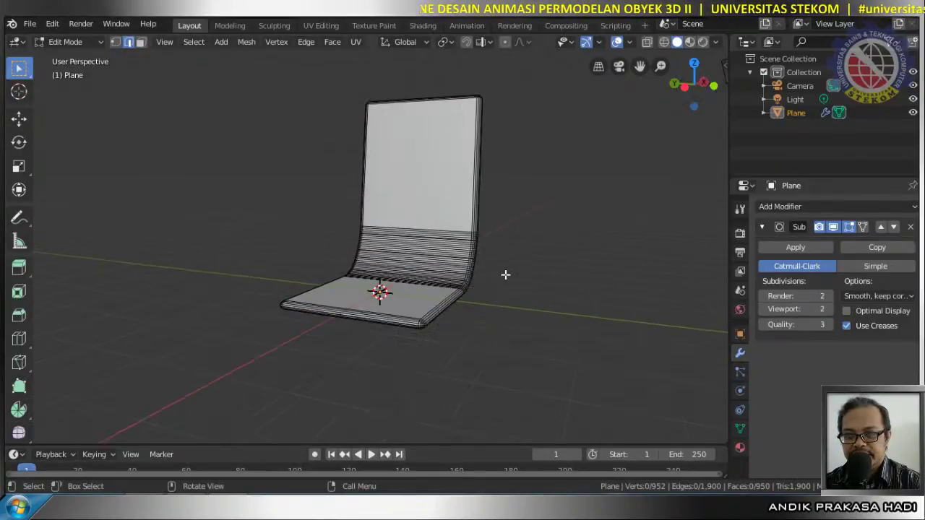
middle_drag(506, 274, 398, 264)
scroll(378, 299, up, 3)
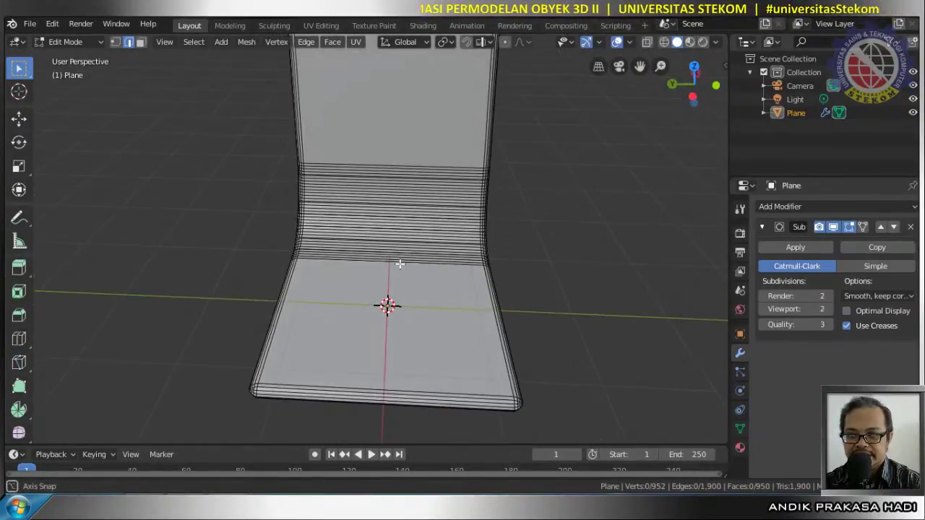
scroll(400, 263, down, 2)
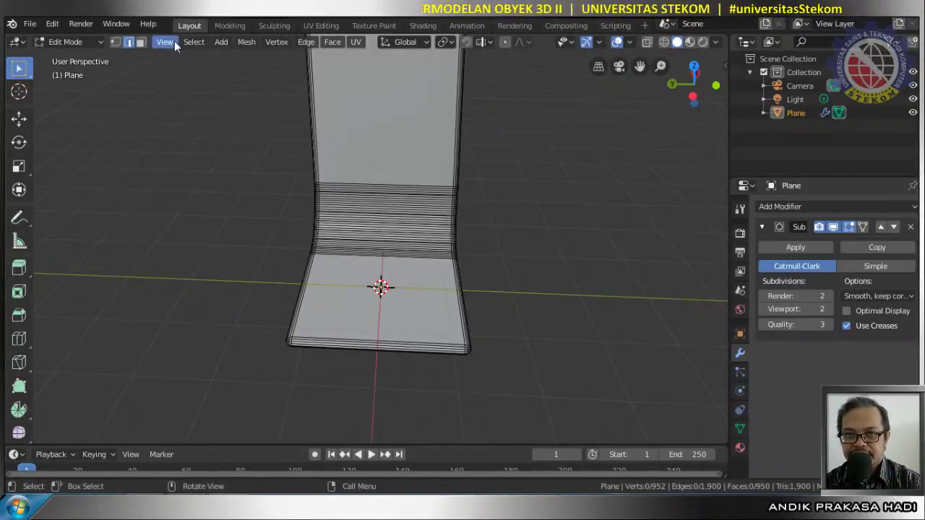
click(142, 42)
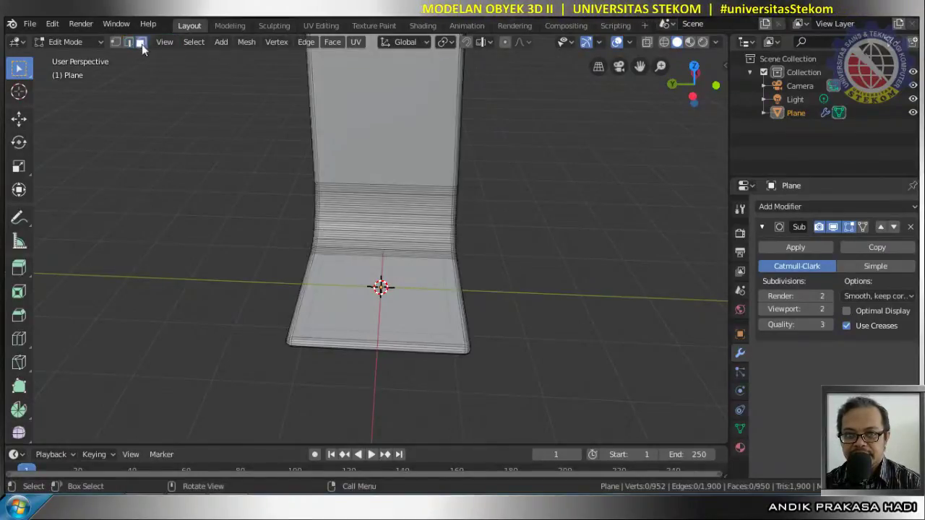
click(353, 284)
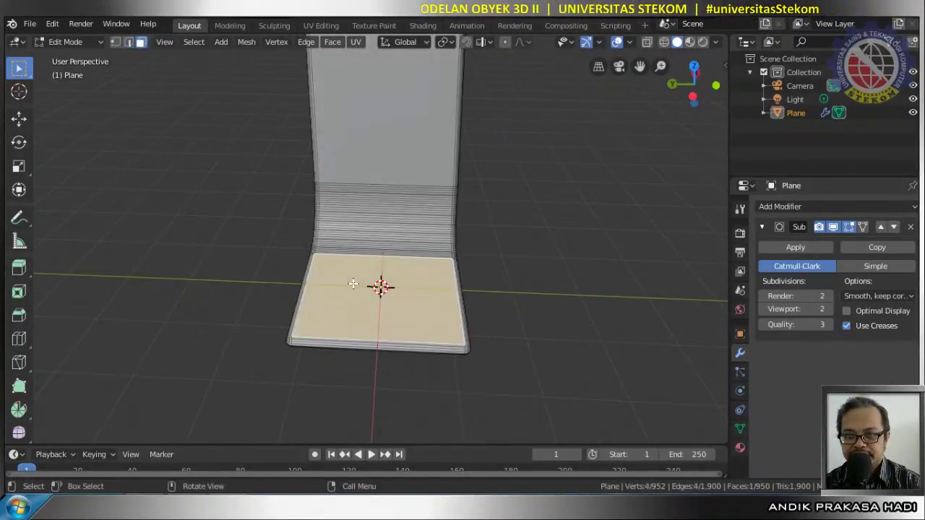
Try to extrude the large seat and backrest faces together, and then remove the backrest face from the selection
shift+click(385, 149)
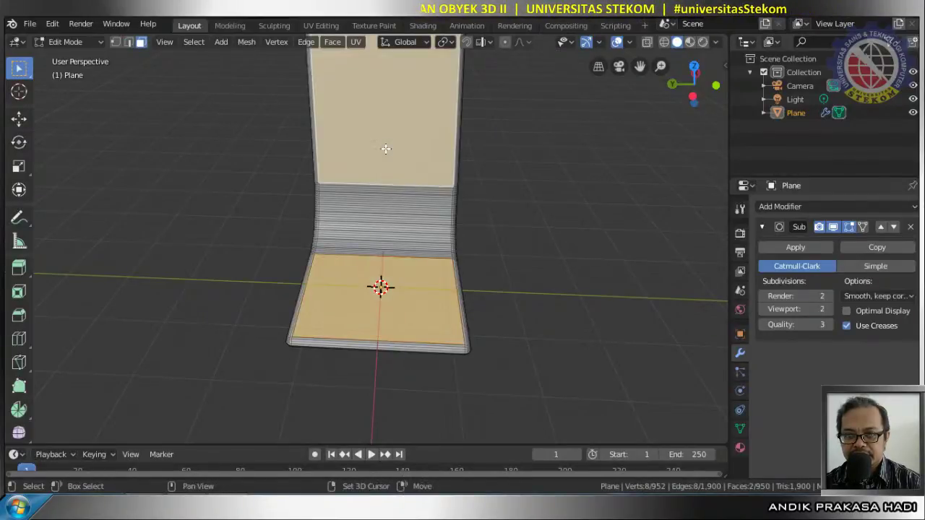
middle_drag(385, 149, 354, 134)
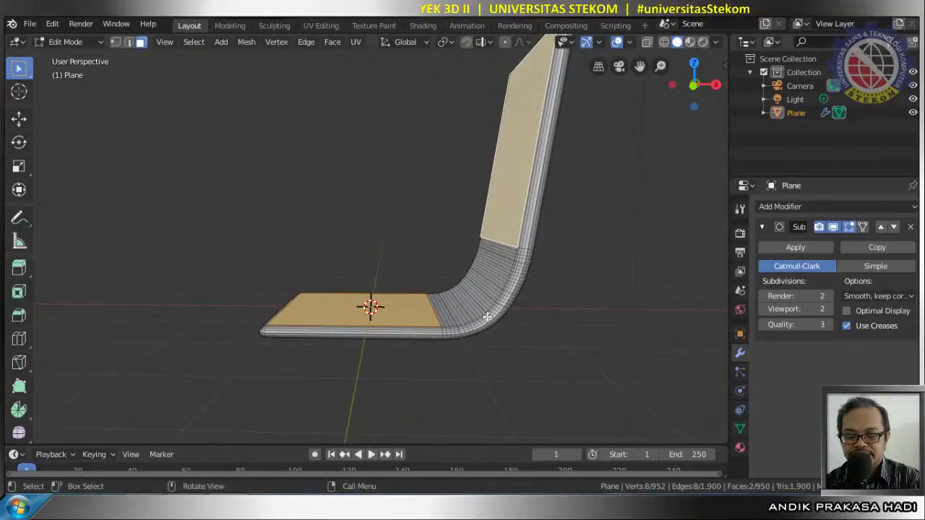
key(e)
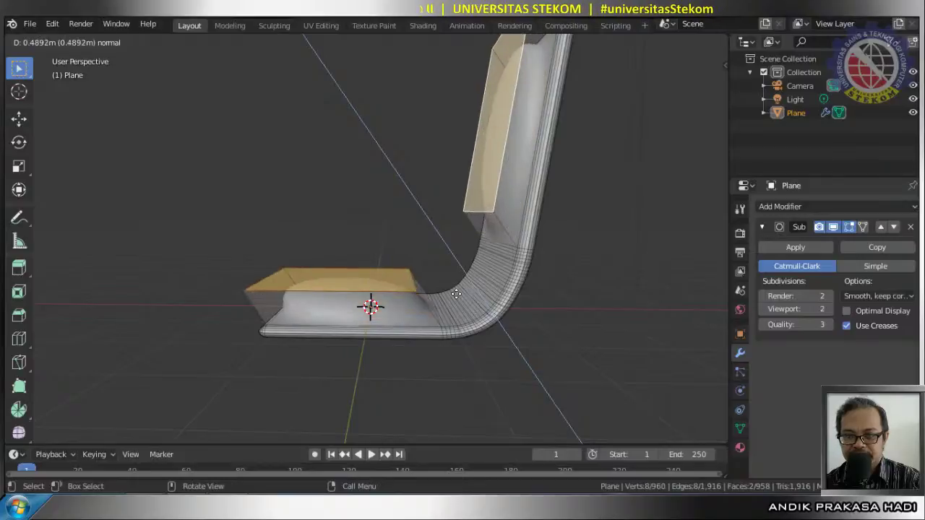
right_click(456, 294)
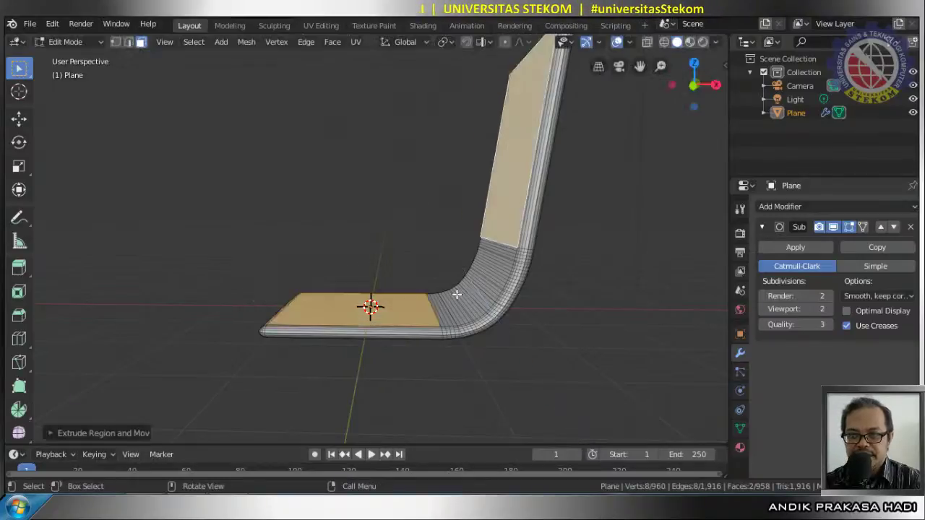
shift+click(501, 209)
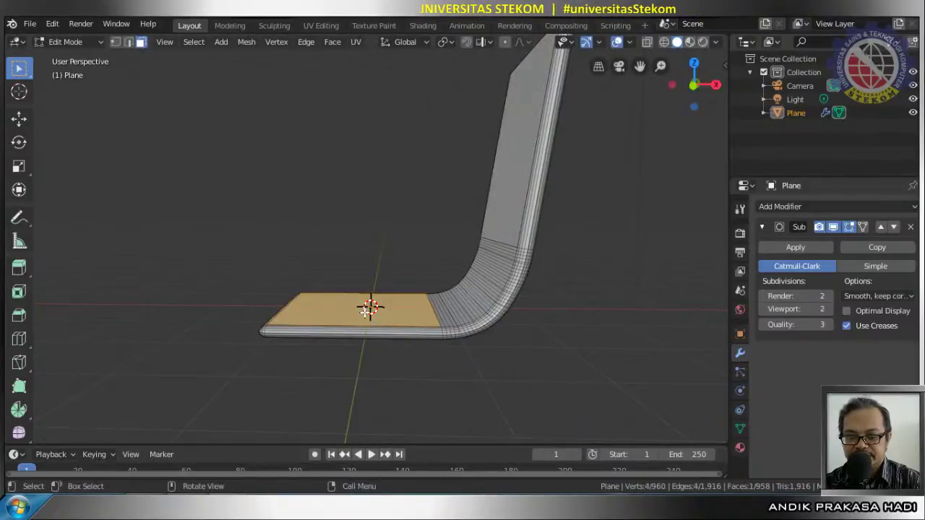
Extrude the seat face upward about 0.1 m and the backrest's front face outward about 0.12 m as cushions
key(e)
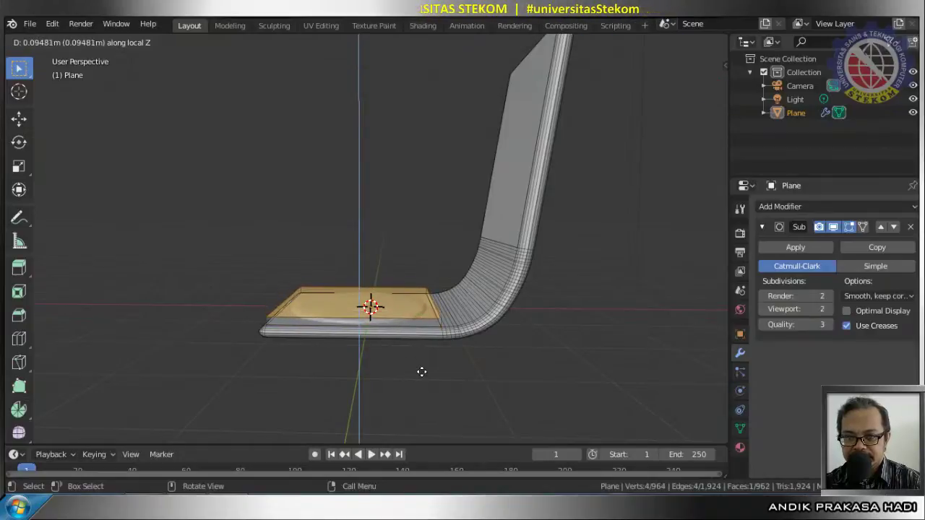
click(422, 369)
middle_drag(456, 272, 498, 208)
click(500, 175)
middle_drag(499, 175, 481, 255)
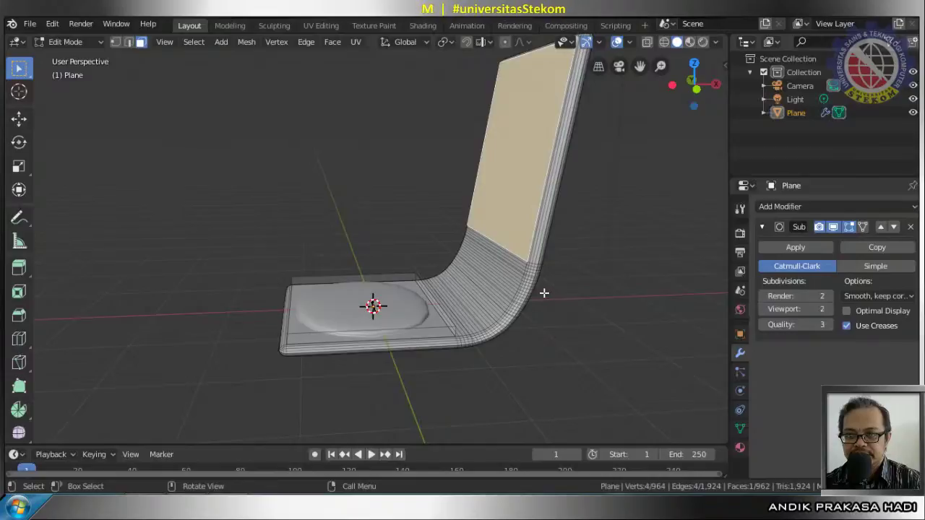
key(e)
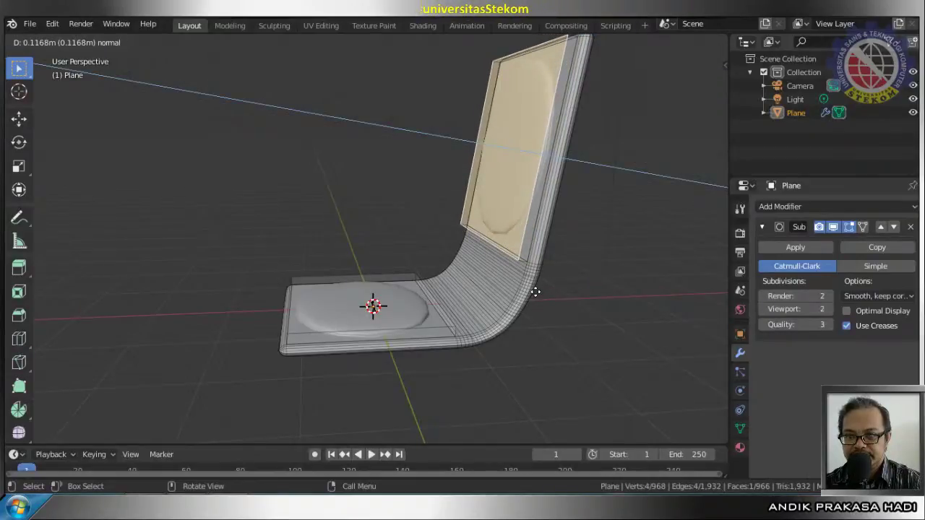
click(536, 291)
Apply the Subdivision Surface modifier in Object Mode and examine the resulting dense mesh in Edit Mode
middle_drag(512, 297, 567, 345)
key(Tab)
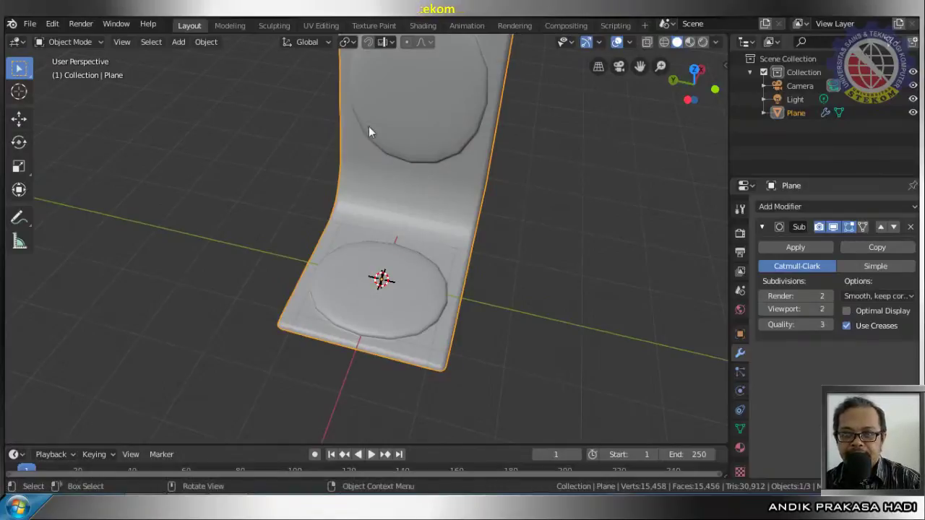
scroll(396, 116, down, 2)
scroll(395, 116, up, 1)
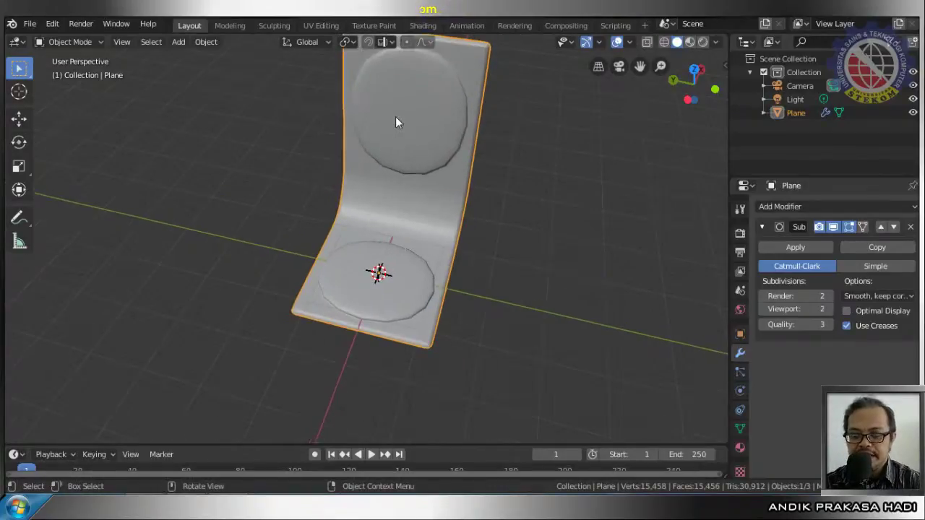
key(Tab)
key(Tab)
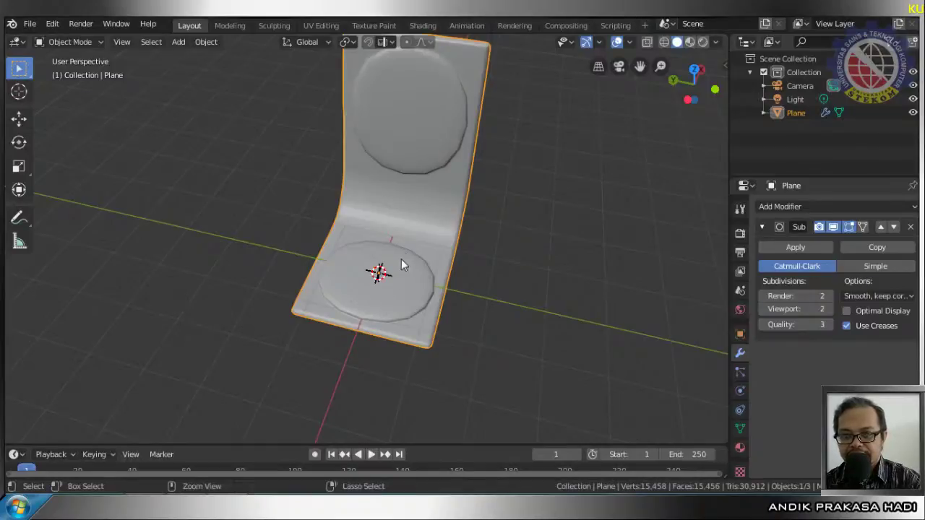
click(789, 247)
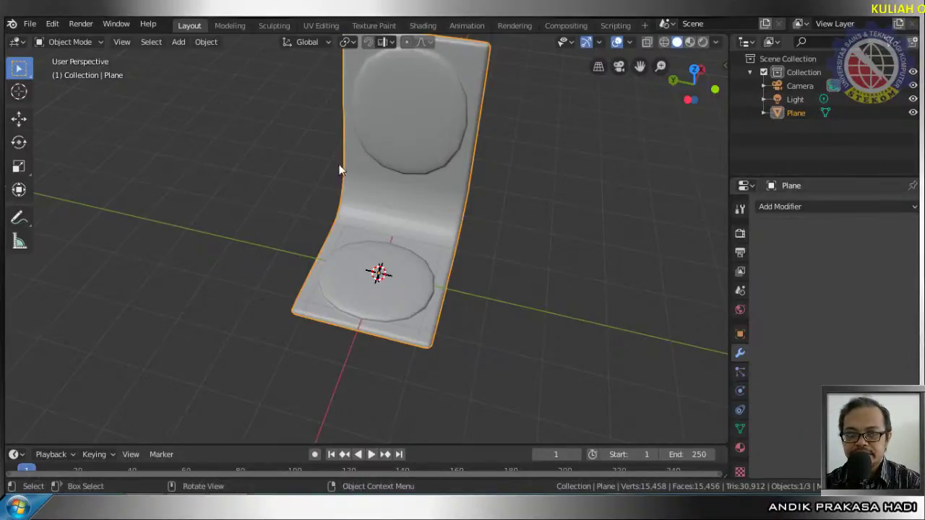
scroll(404, 133, down, 3)
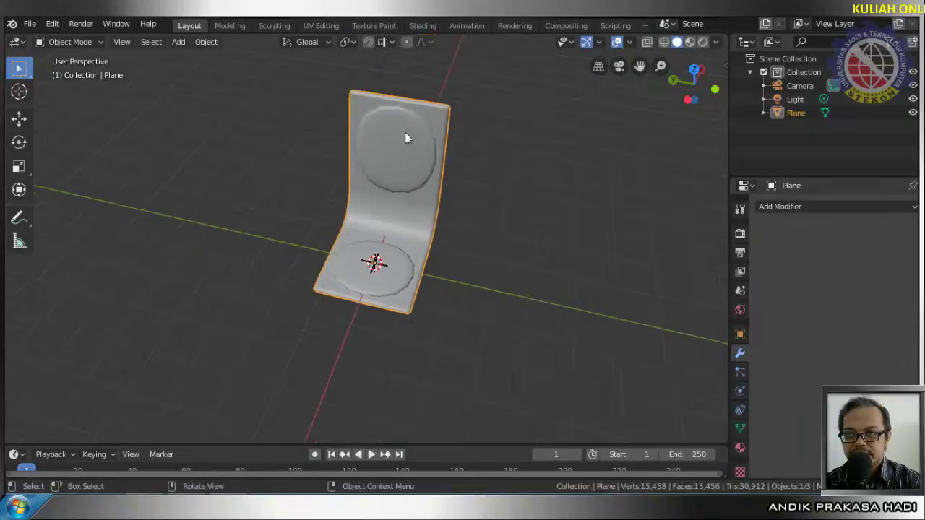
key(Tab)
scroll(404, 132, up, 4)
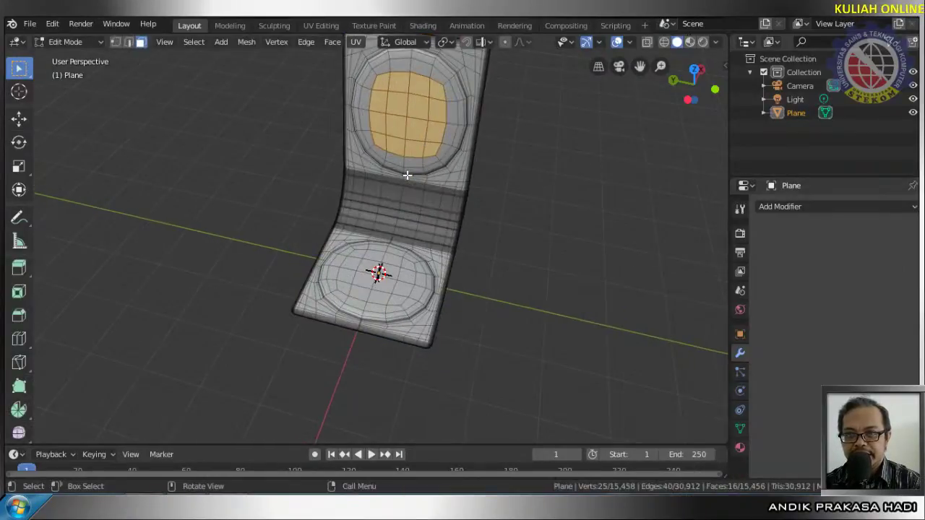
Try a lengthwise loop cut through the seat and backrest, and undo it
key(ctrl)
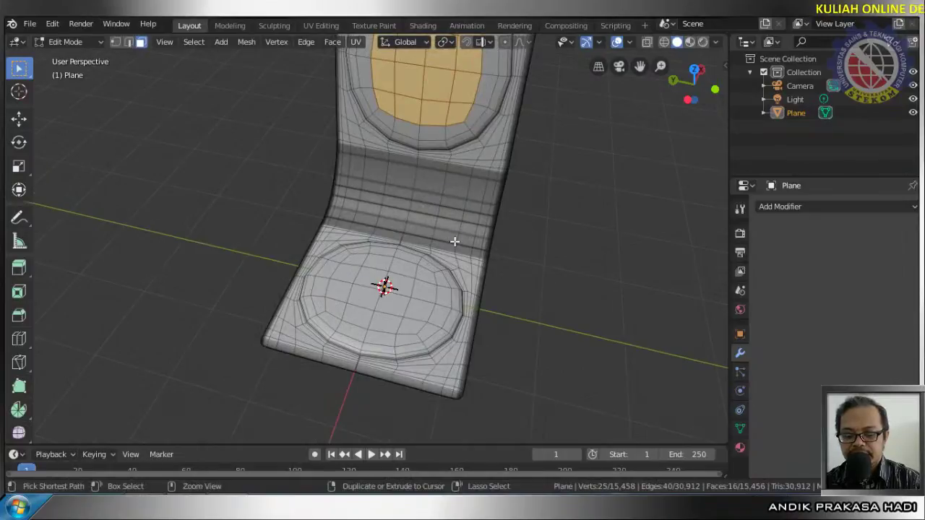
key(ctrl+r)
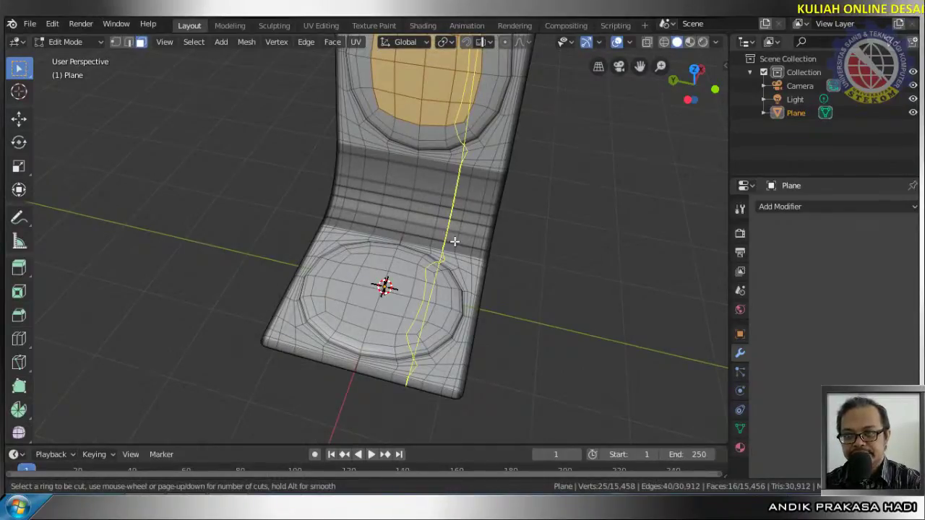
click(455, 241)
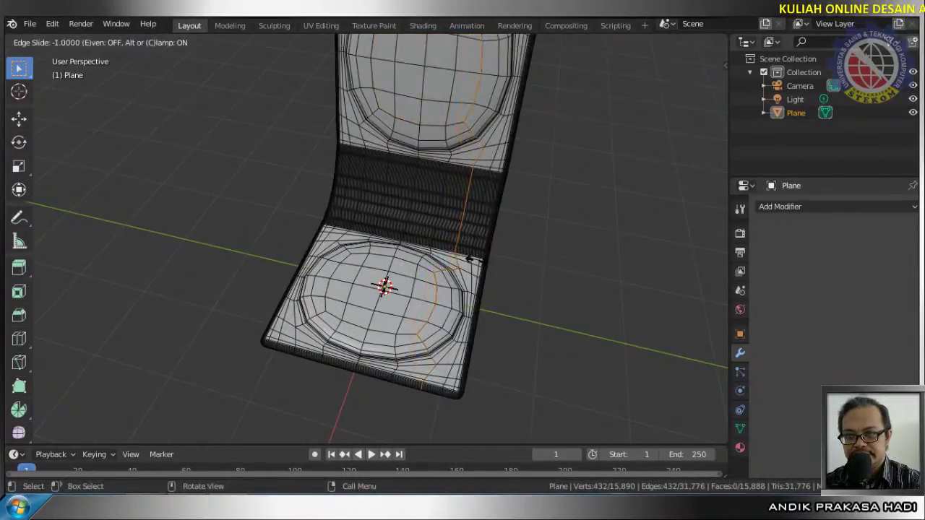
click(489, 264)
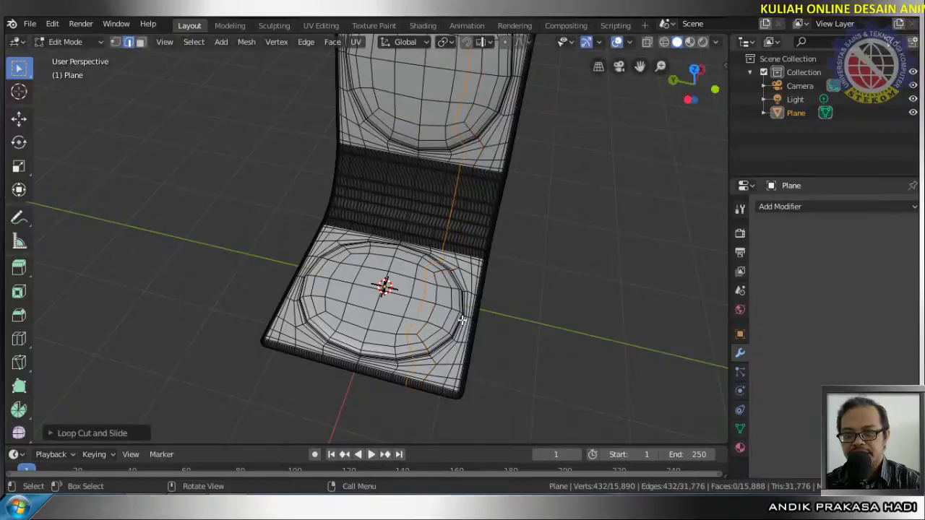
key(ctrl+z)
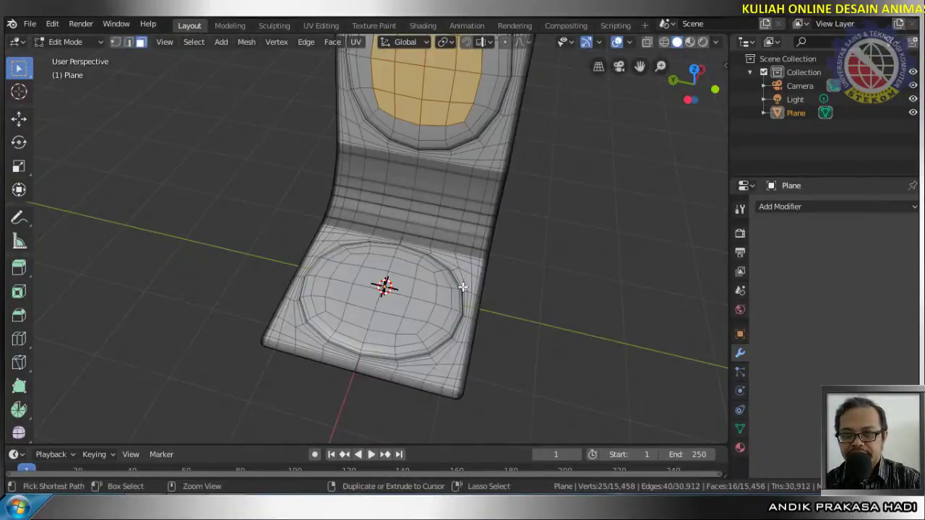
Undo the application of the Subdivision Surface modifier and return to Edit Mode on the original mesh
key(Tab)
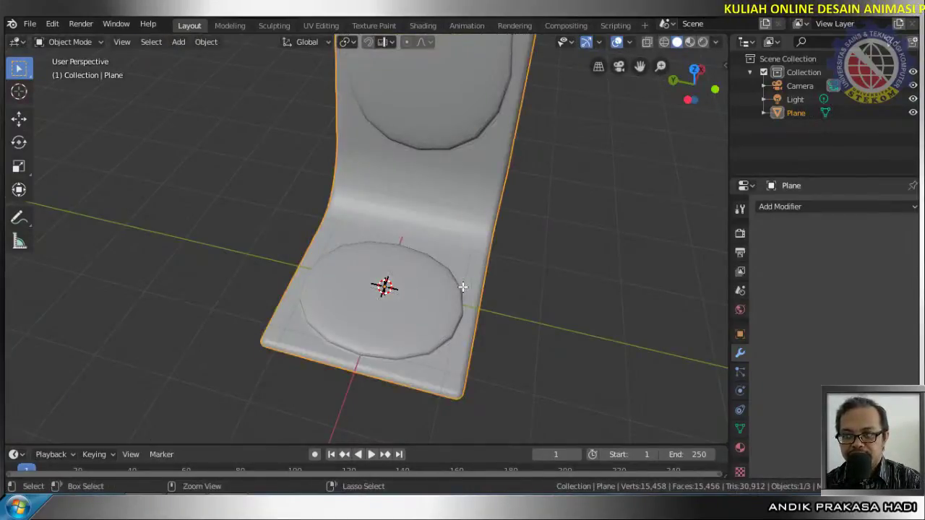
key(ctrl+2)
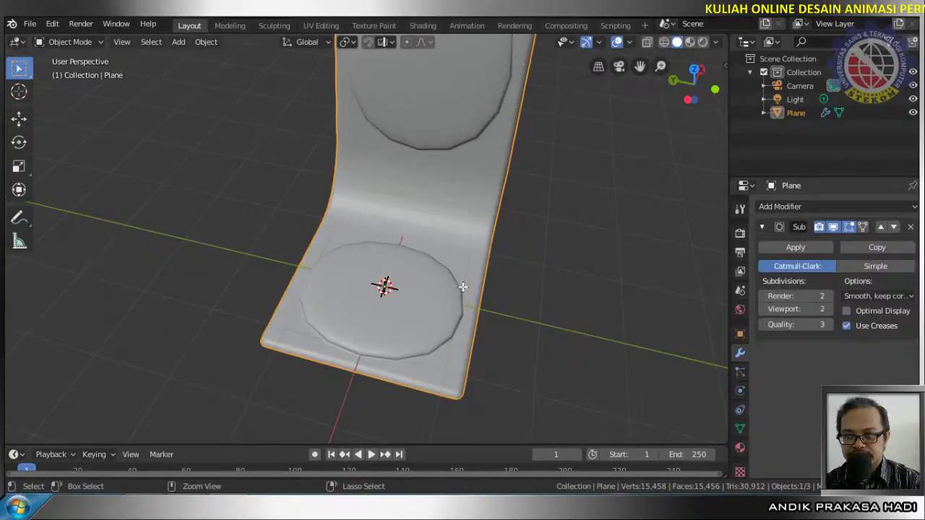
key(Tab)
key(Tab)
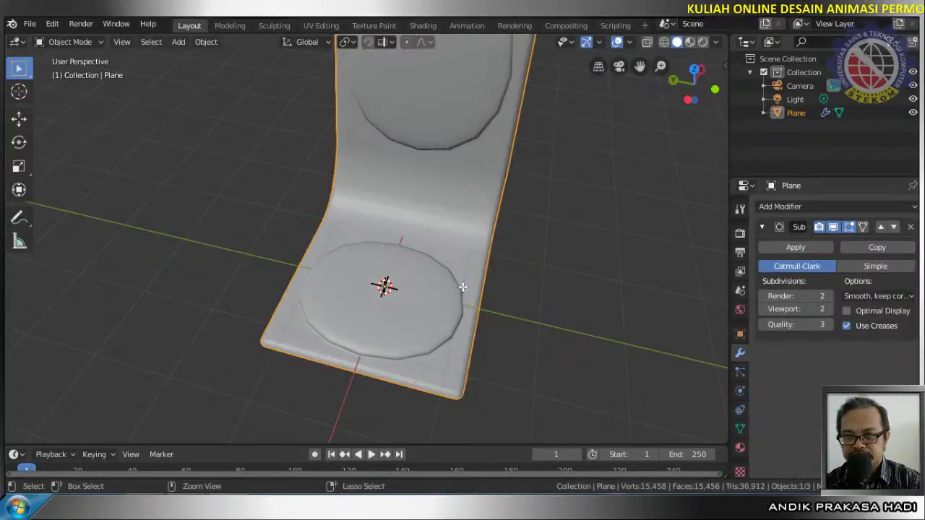
key(Tab)
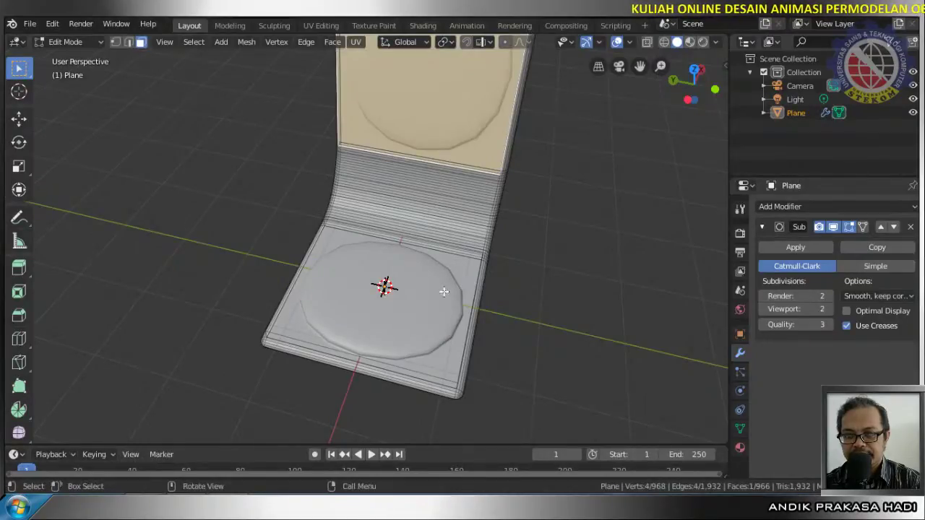
Add a lengthwise loop cut through the seat and backrest, slid about 0.89 towards the chair's negative Y side
key(Tab)
key(Tab)
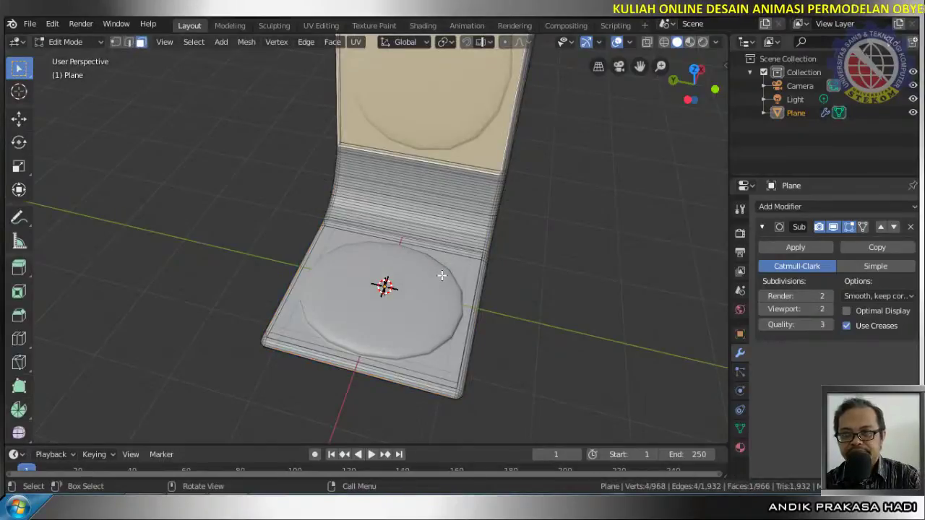
key(ctrl+r)
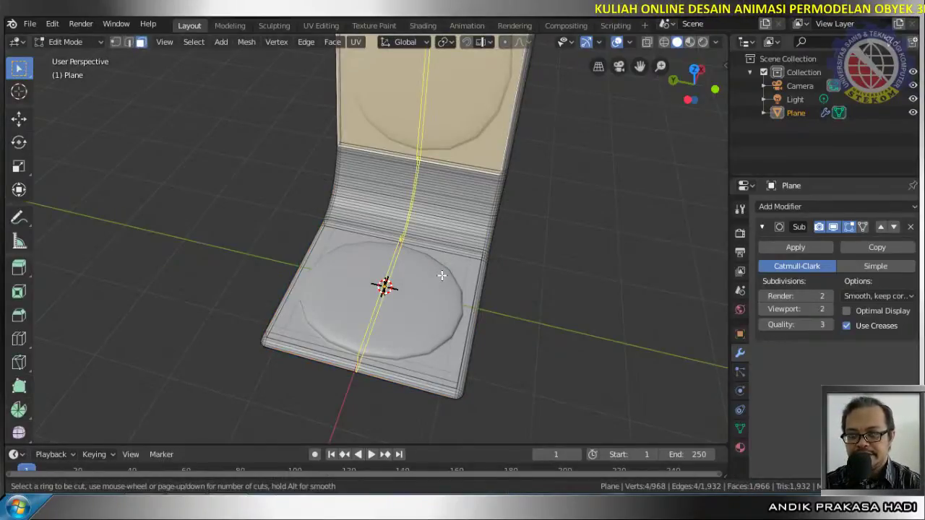
click(441, 275)
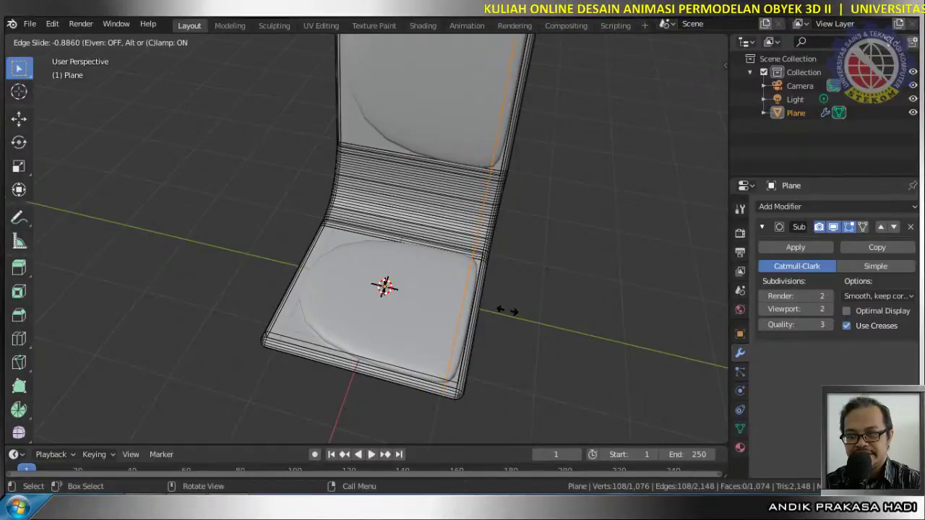
click(507, 311)
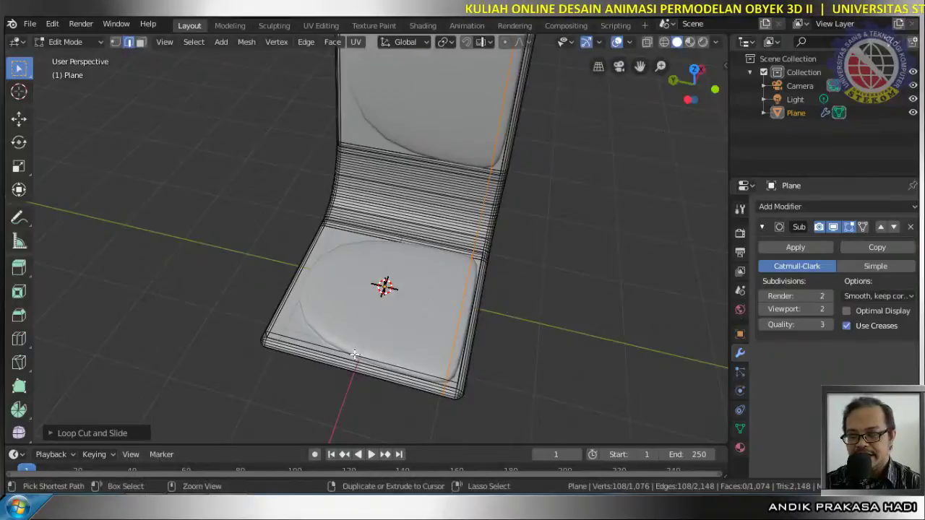
Add a second lengthwise loop cut and slide it about 0.88 towards the chair's positive Y side
key(ctrl+r)
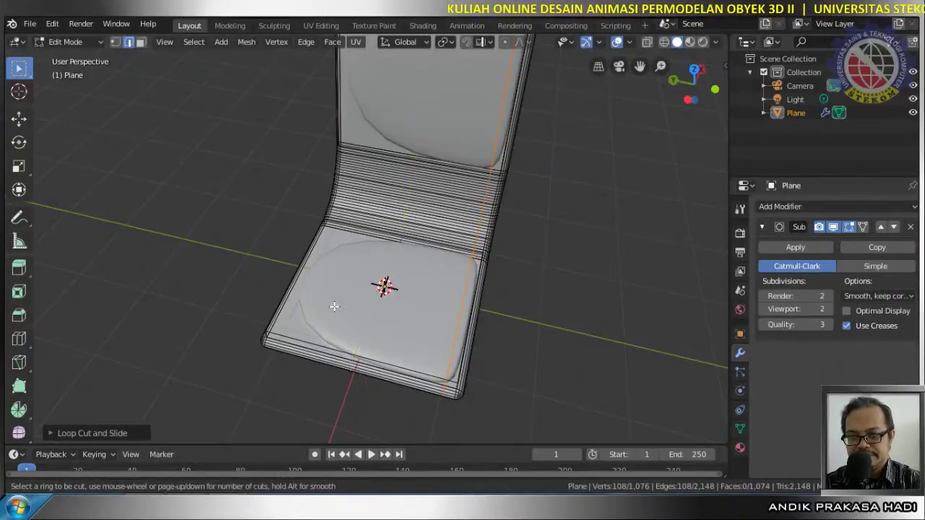
click(372, 352)
right_click(372, 352)
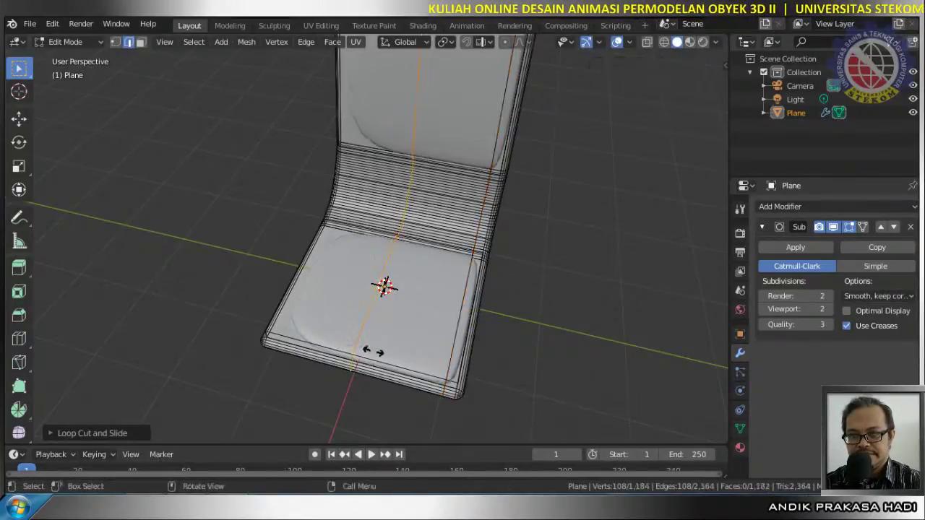
key(g)
key(g)
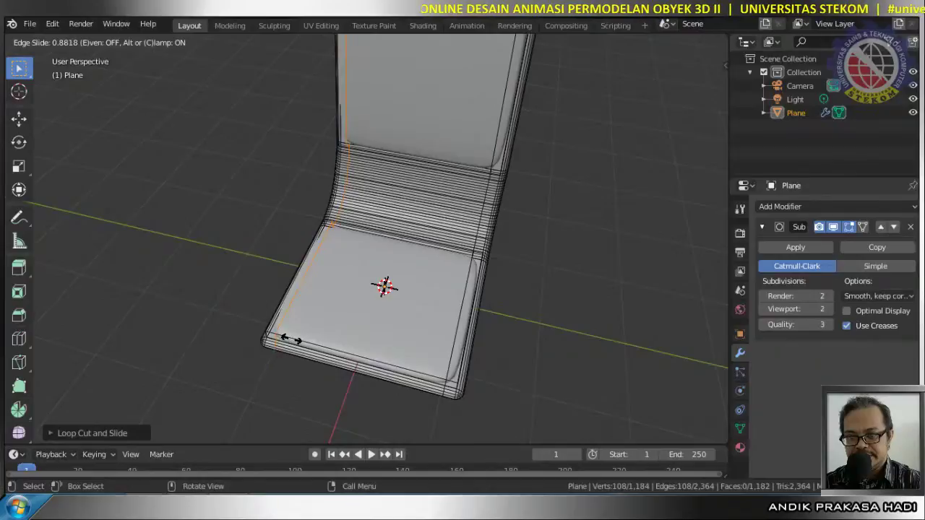
click(291, 340)
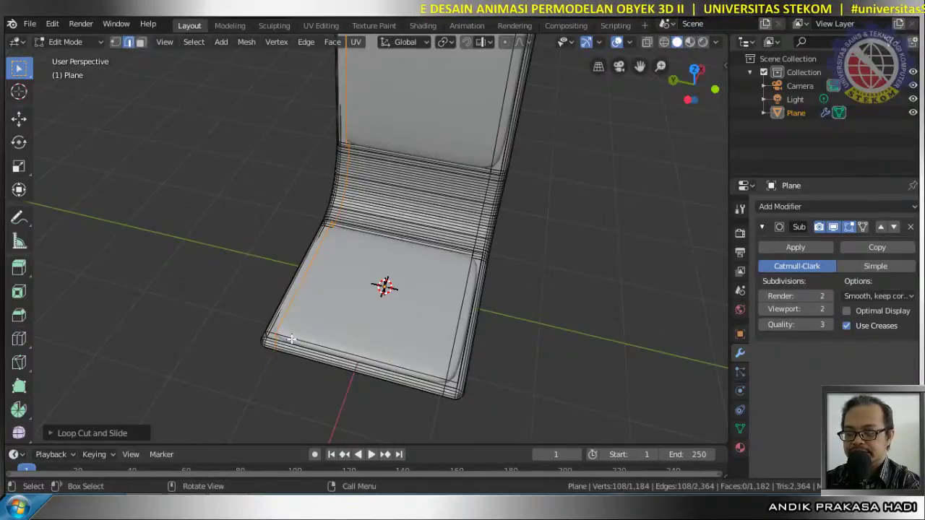
Add two crosswise loop cuts to the seat cushion, one close to its front edge and one close to its rear edge
key(KP_7)
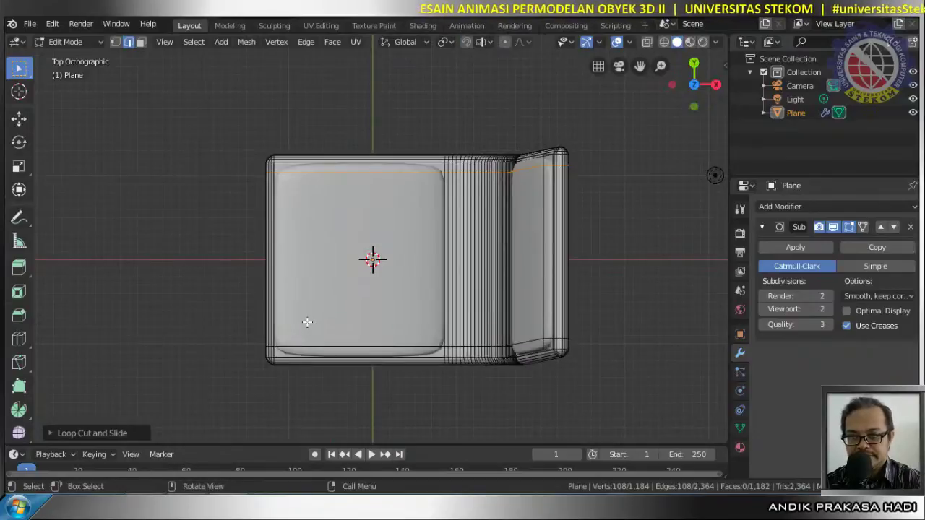
scroll(307, 321, up, 2)
shift+middle_drag(307, 322, 301, 296)
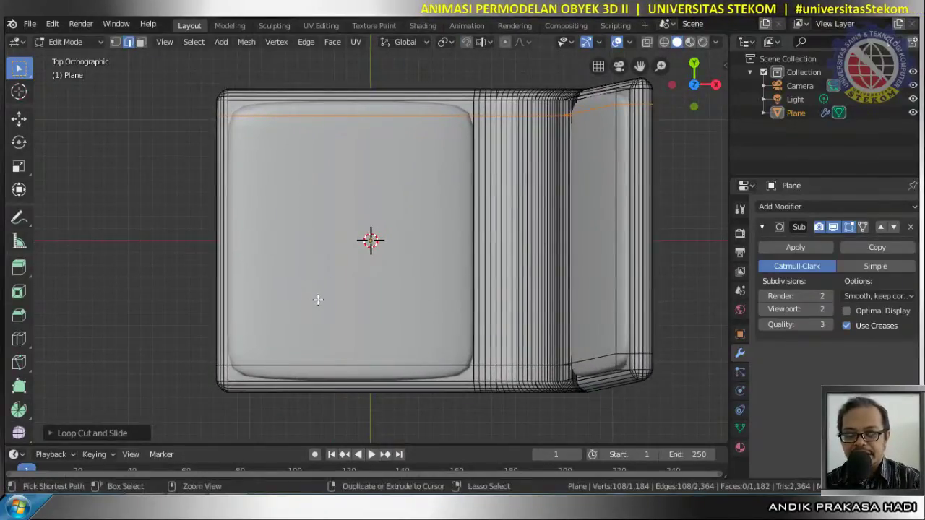
key(ctrl+r)
click(281, 122)
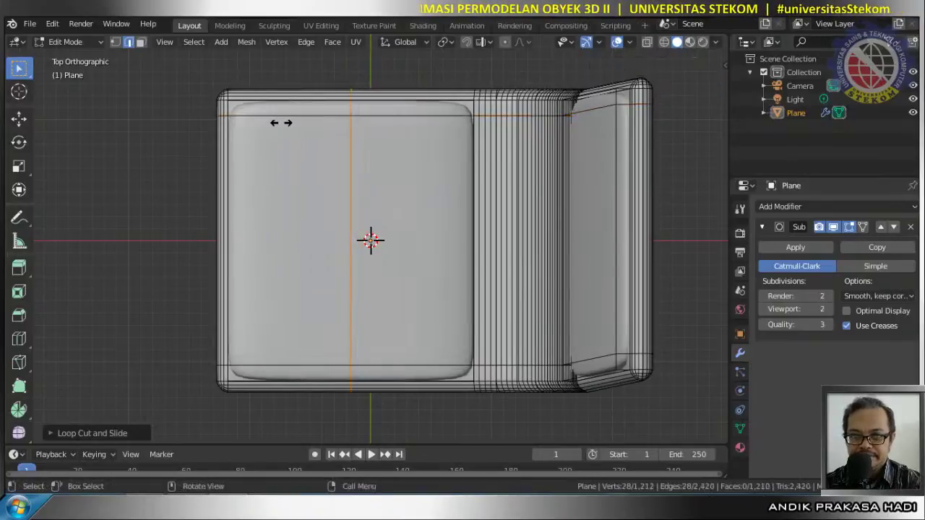
click(172, 127)
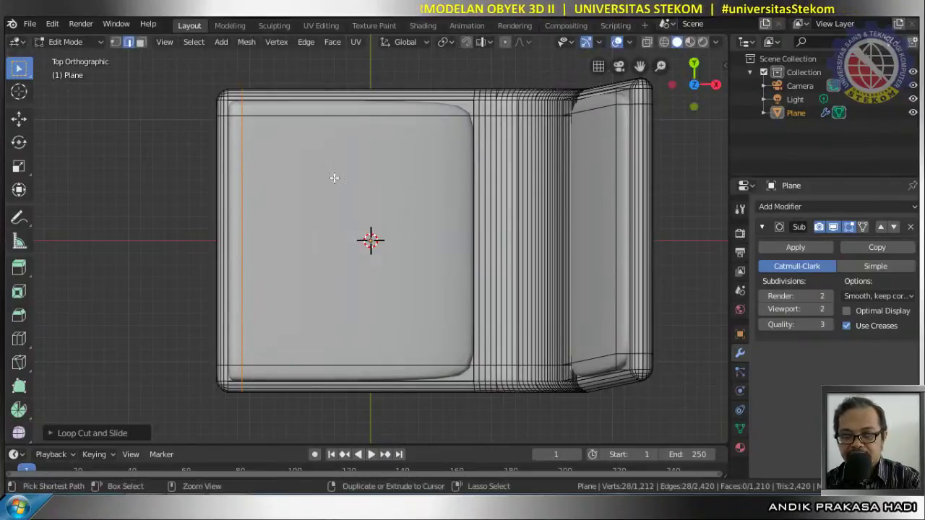
key(ctrl+r)
click(400, 101)
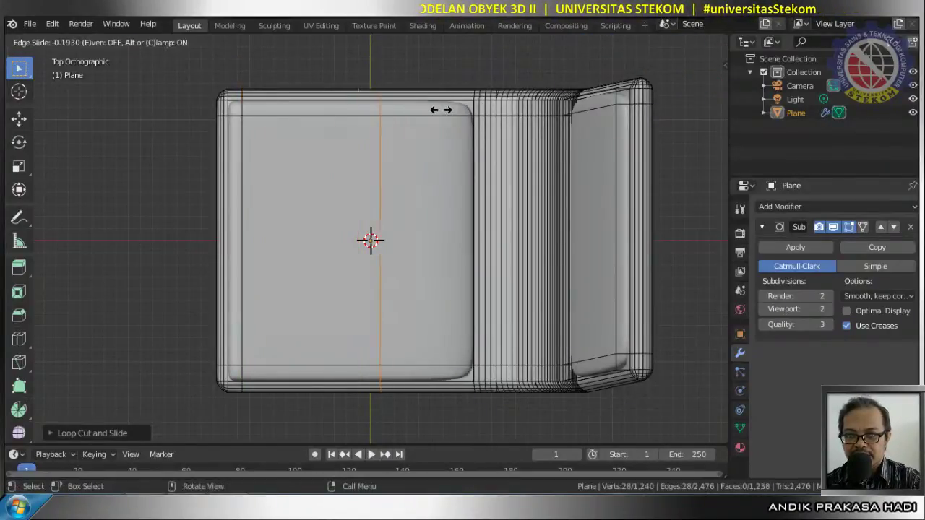
click(504, 124)
Add two crosswise loop cuts to the backrest cushion, one close to its upper edge and one close to its lower edge
middle_drag(454, 209, 538, 65)
scroll(538, 69, down, 3)
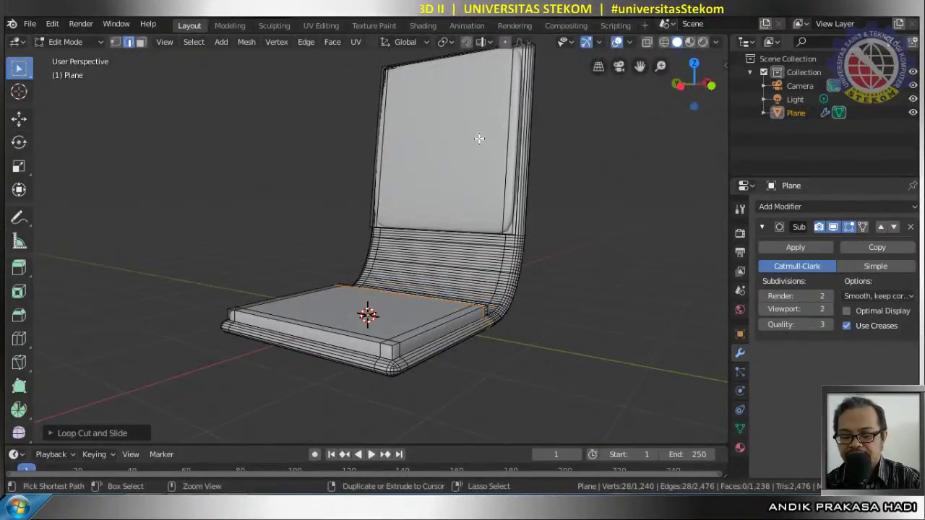
key(ctrl+r)
click(381, 115)
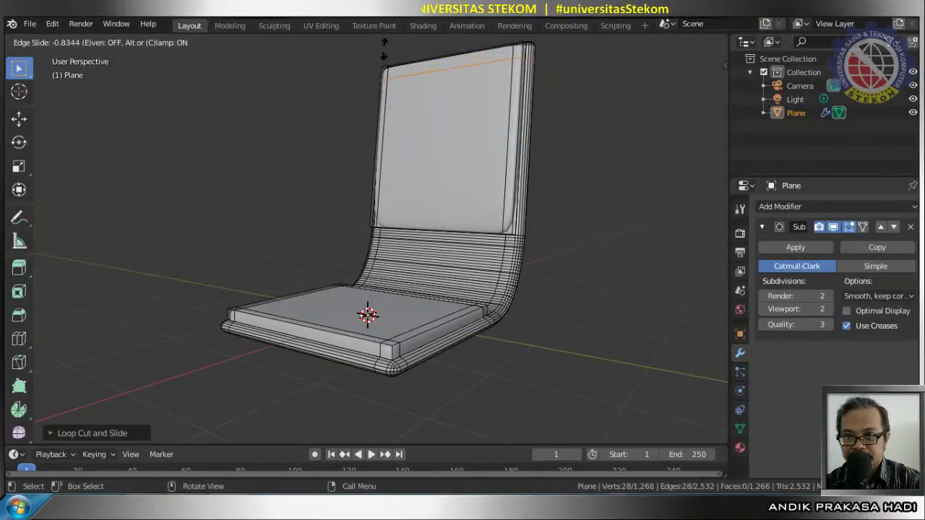
click(384, 49)
key(ctrl+r)
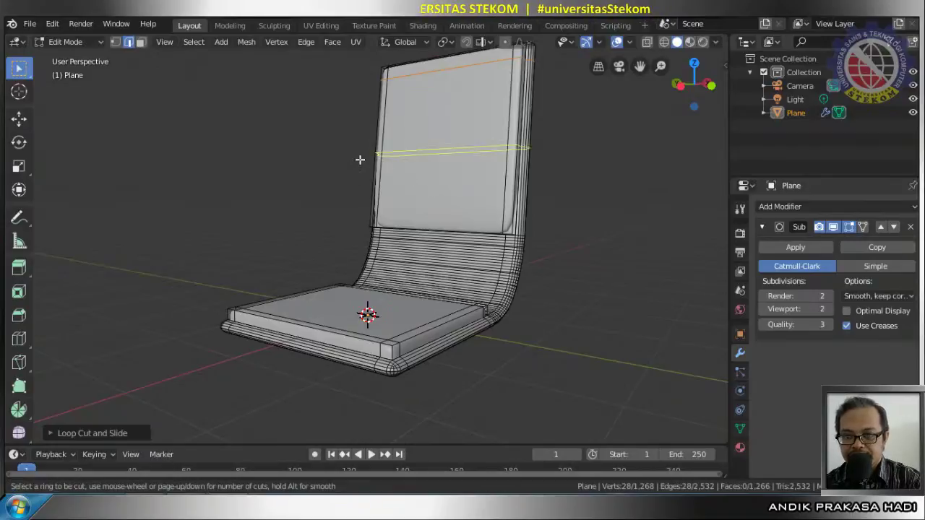
click(371, 154)
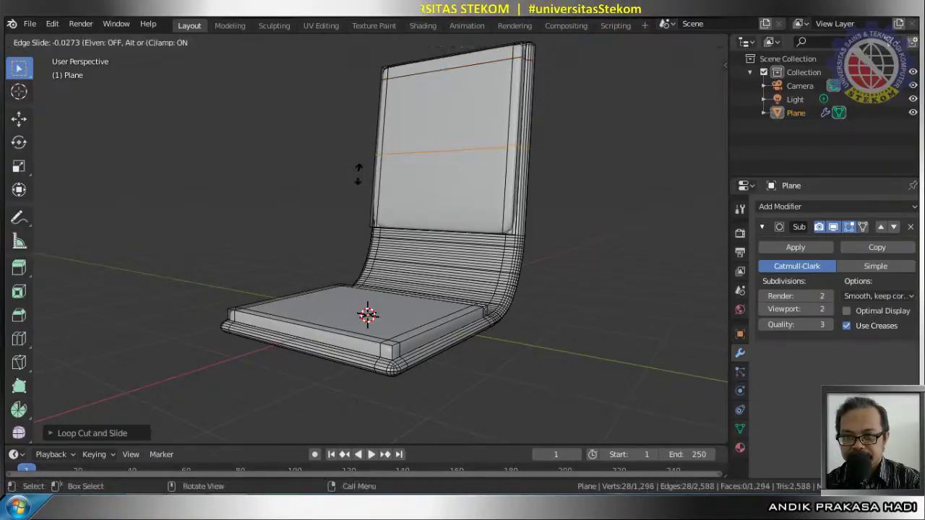
click(355, 219)
In Object Mode, apply the Subdivision Surface modifier and a Bevel modifier with 0.1 m width and 2 segments to the chair
key(Tab)
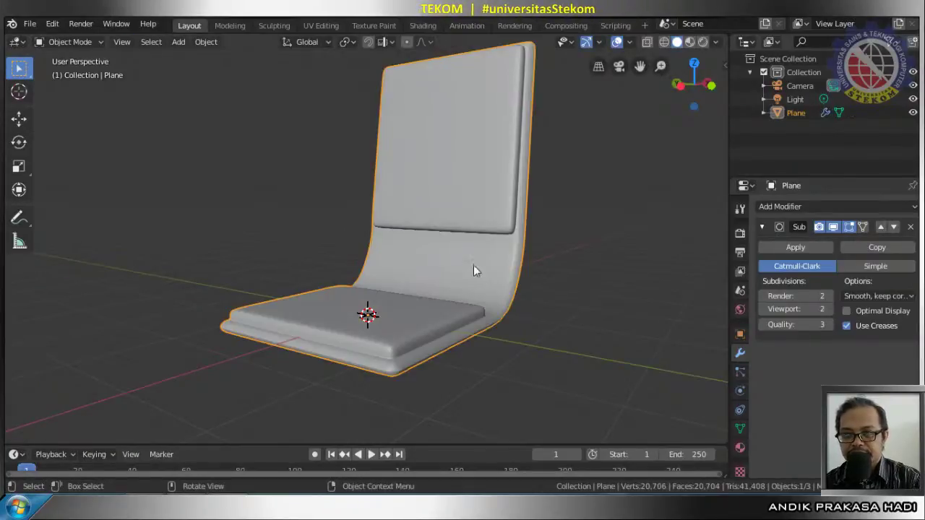
middle_drag(479, 264, 456, 293)
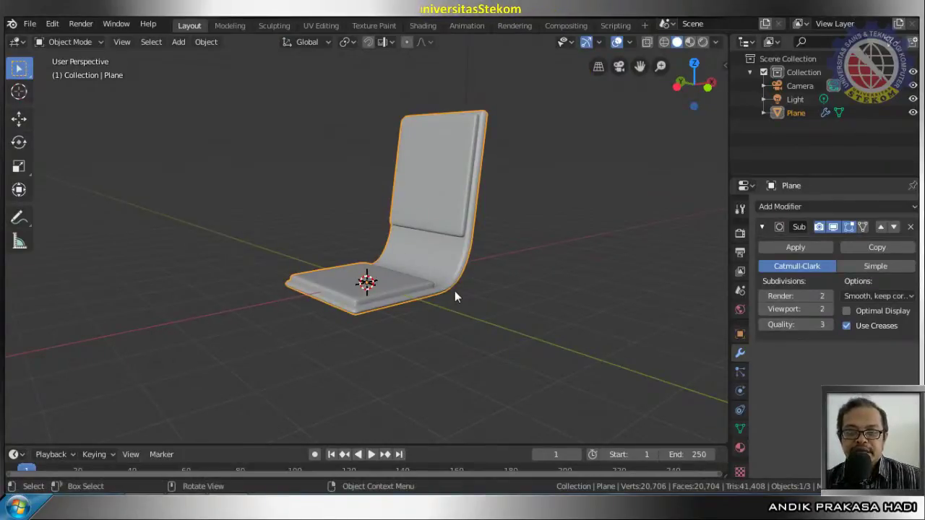
middle_drag(391, 290, 406, 249)
scroll(406, 248, up, 5)
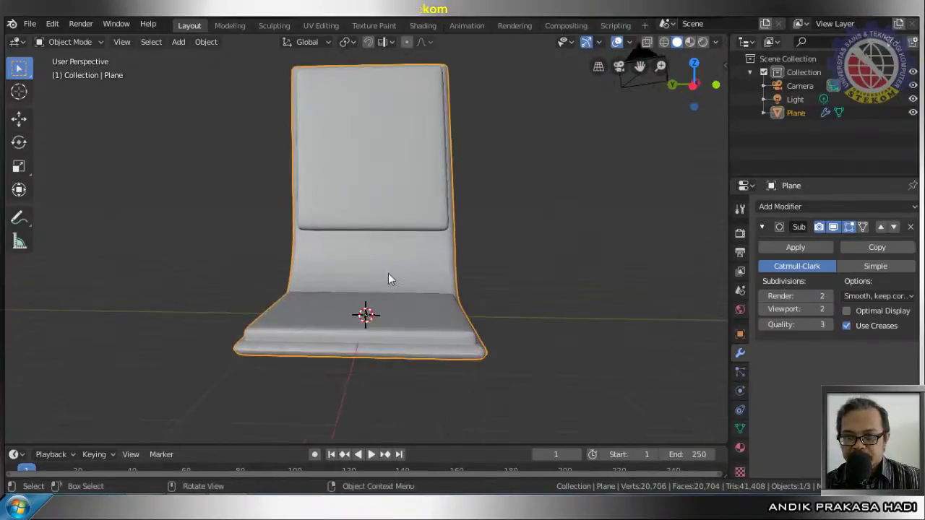
middle_drag(360, 280, 265, 291)
middle_drag(361, 320, 338, 307)
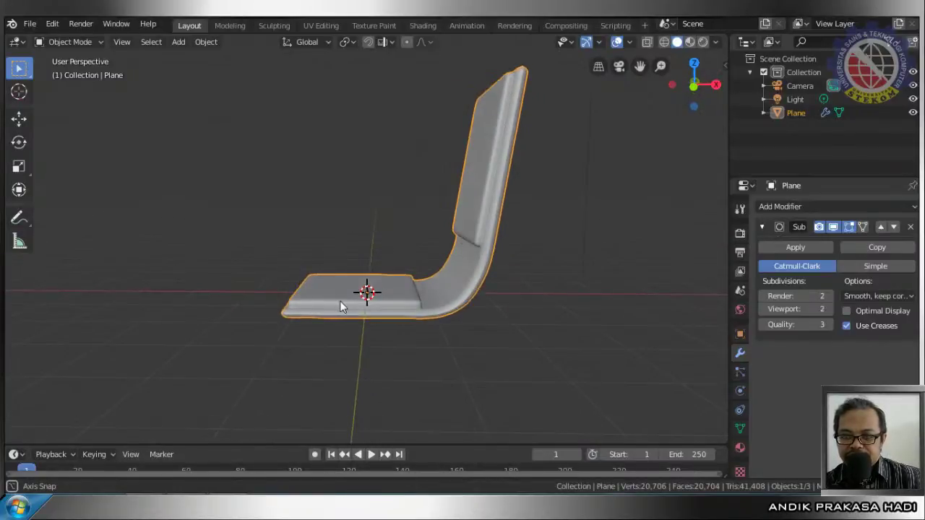
click(795, 249)
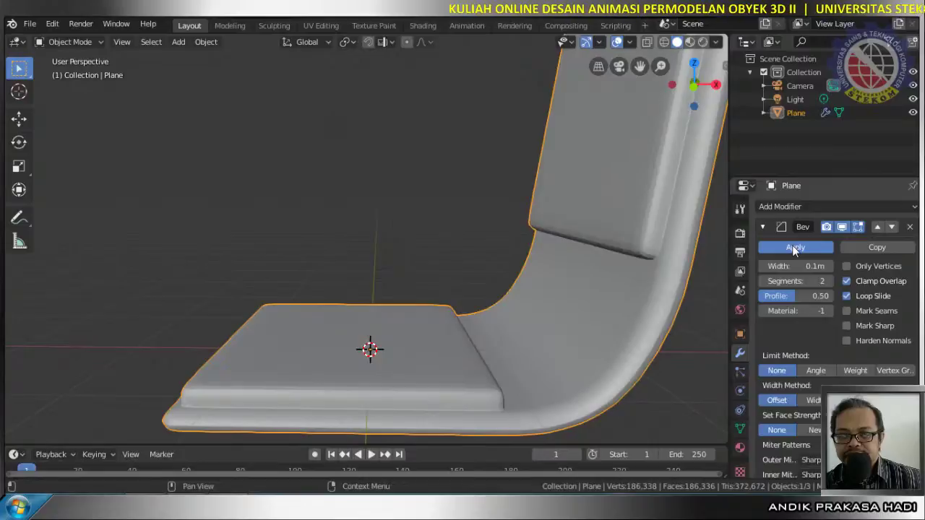
key(ctrl+a)
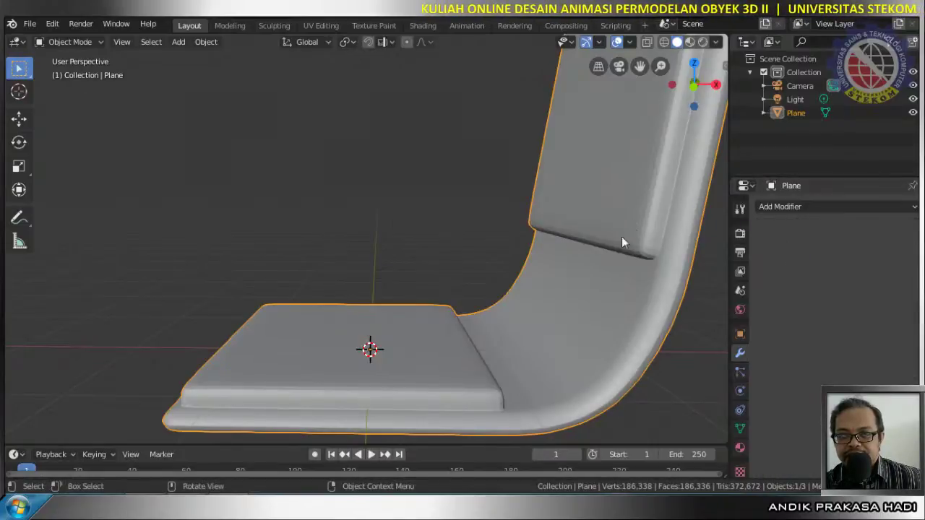
Check the finished chair from several sides and delete it from the scene
middle_drag(621, 238, 361, 303)
scroll(567, 282, down, 4)
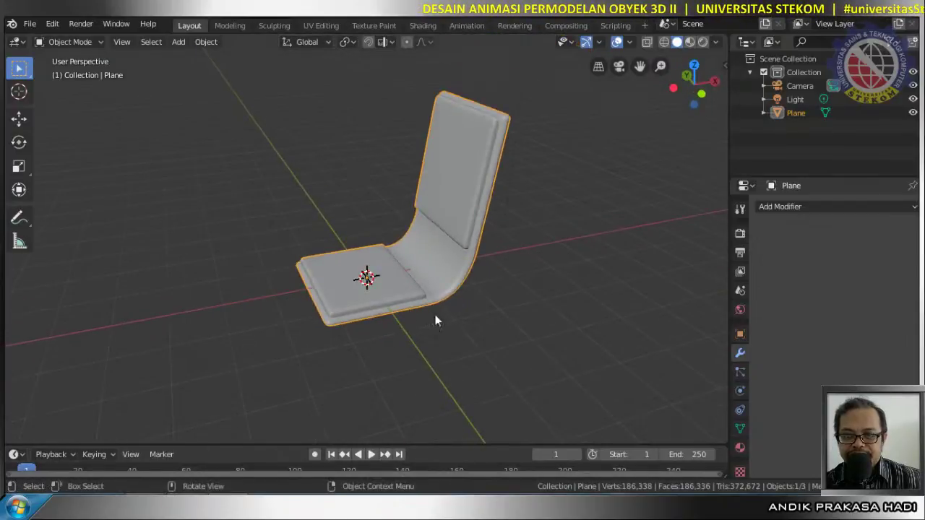
middle_drag(435, 321, 648, 273)
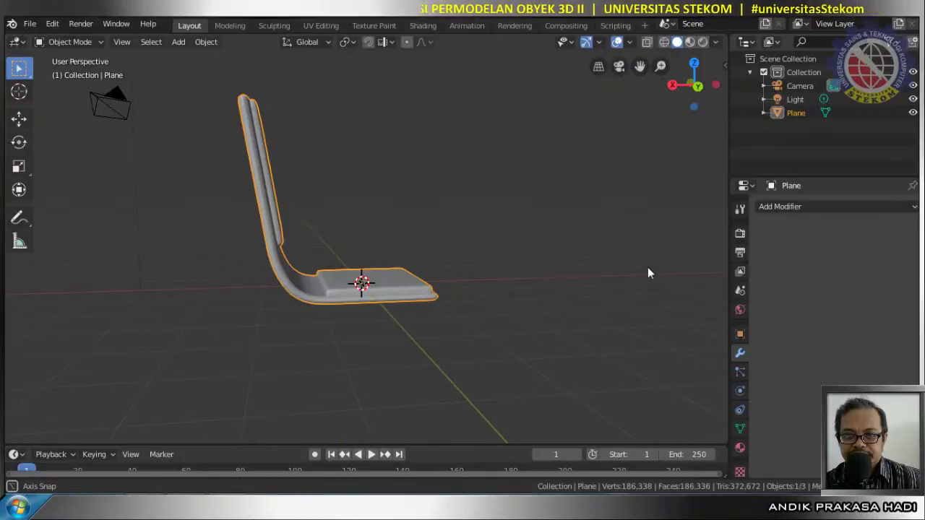
middle_drag(648, 268, 648, 269)
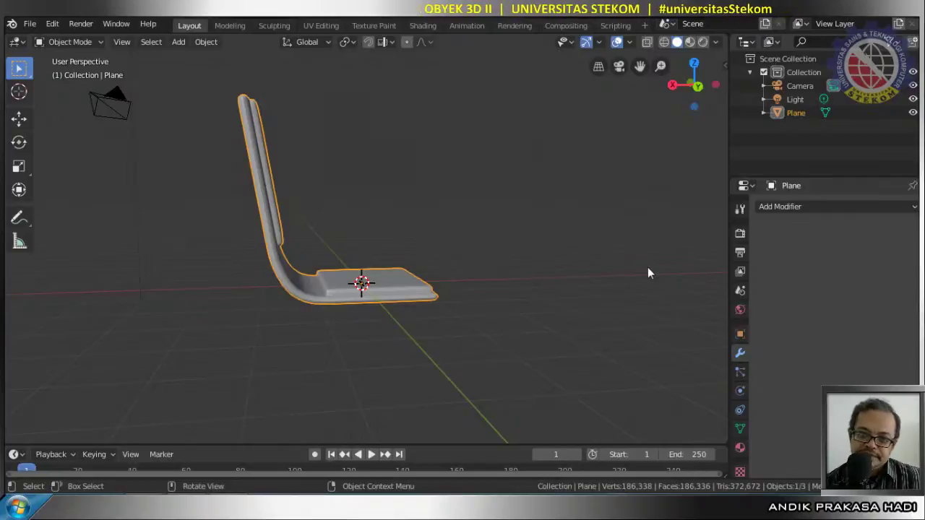
middle_drag(608, 269, 562, 279)
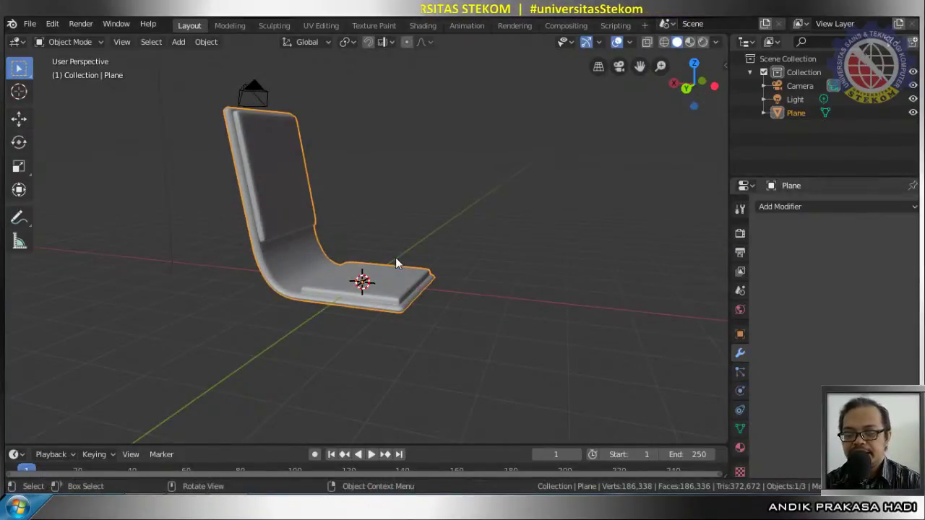
key(Delete)
middle_drag(395, 263, 149, 268)
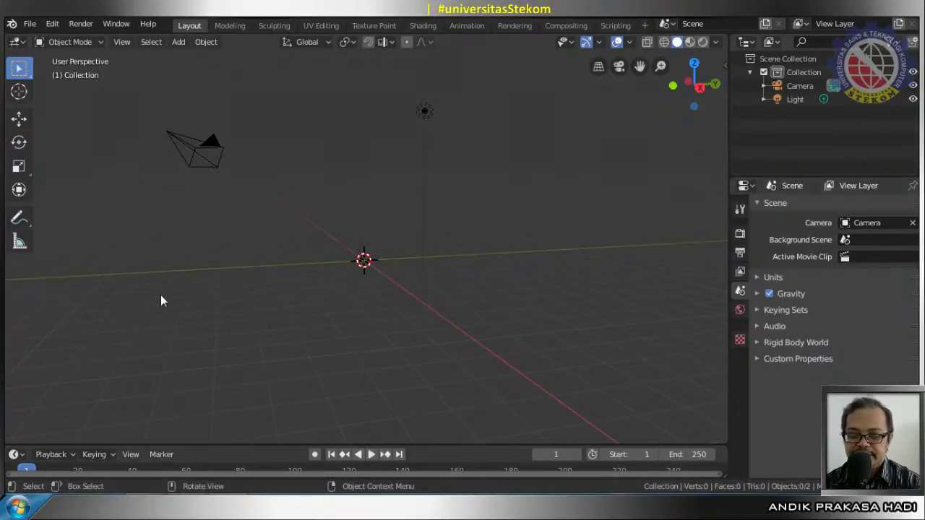
Add a cube mesh at the scene's origin
key(shift+a)
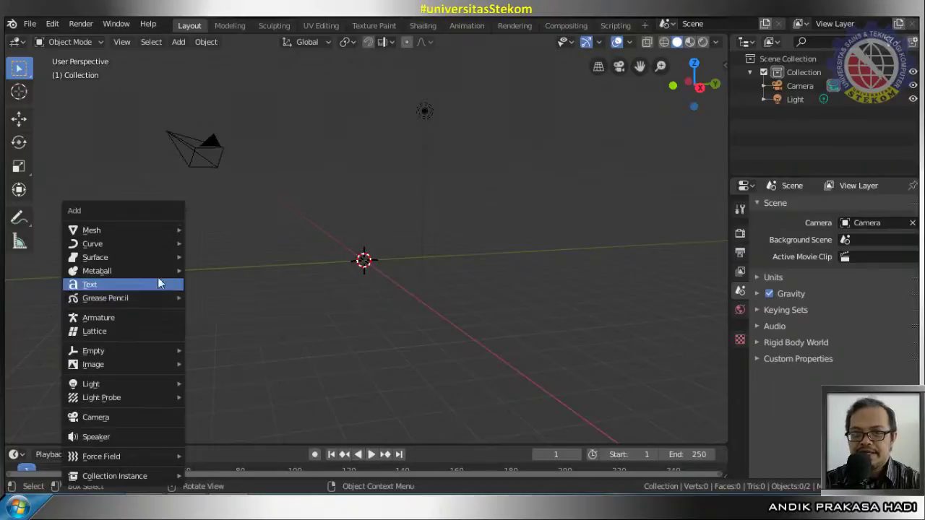
mouse_move(153, 232)
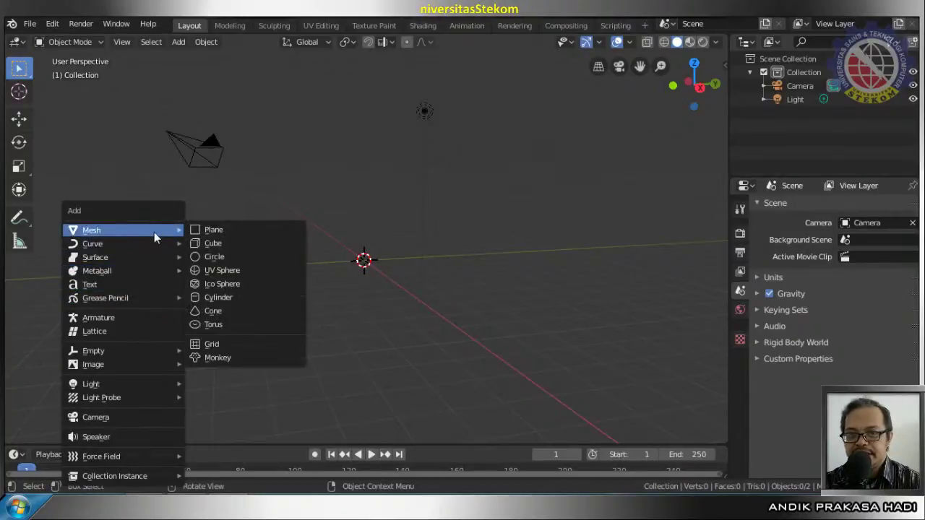
click(238, 243)
mouse_move(350, 271)
middle_down()
mouse_move(409, 290)
mouse_move(350, 283)
middle_up()
scroll(347, 281, up, 4)
scroll(347, 282, up, 1)
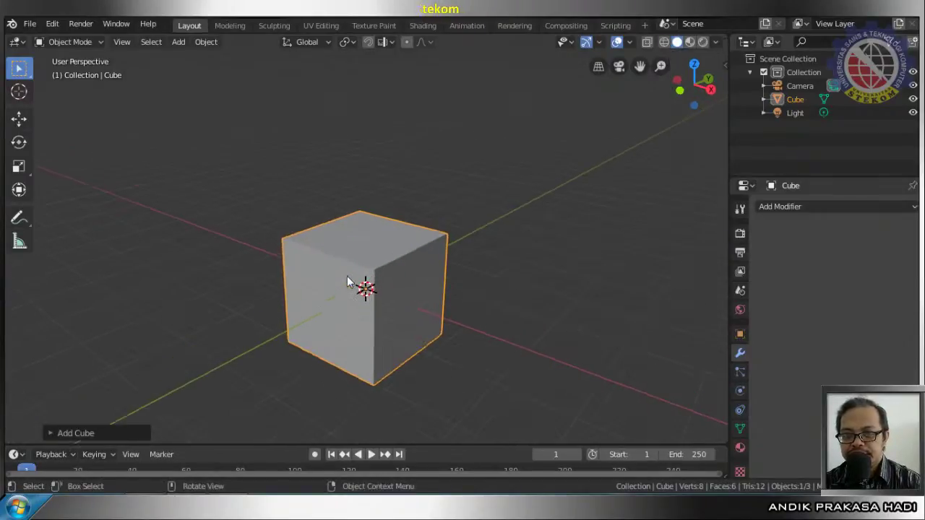
In Edit Mode, add a centred vertical loop cut through the cube and select the cut's edge on the upper face
key(ctrl)
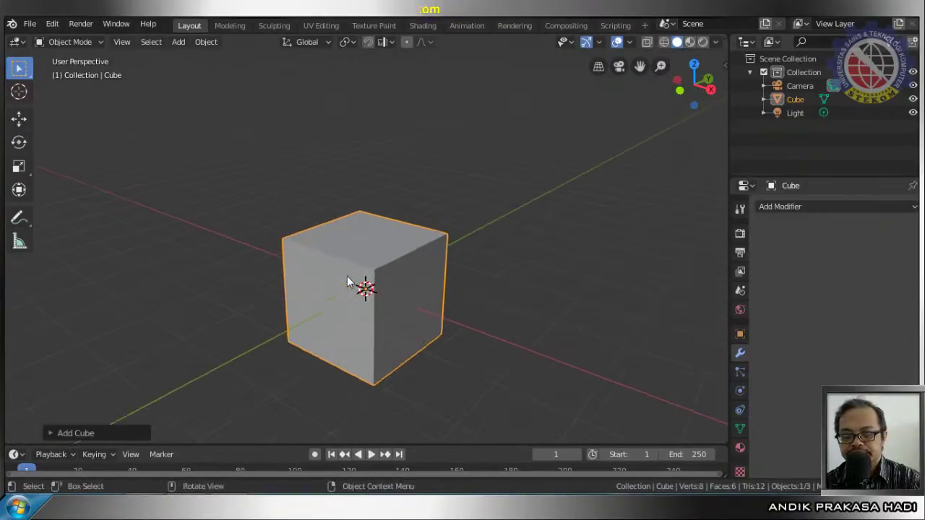
key(Tab)
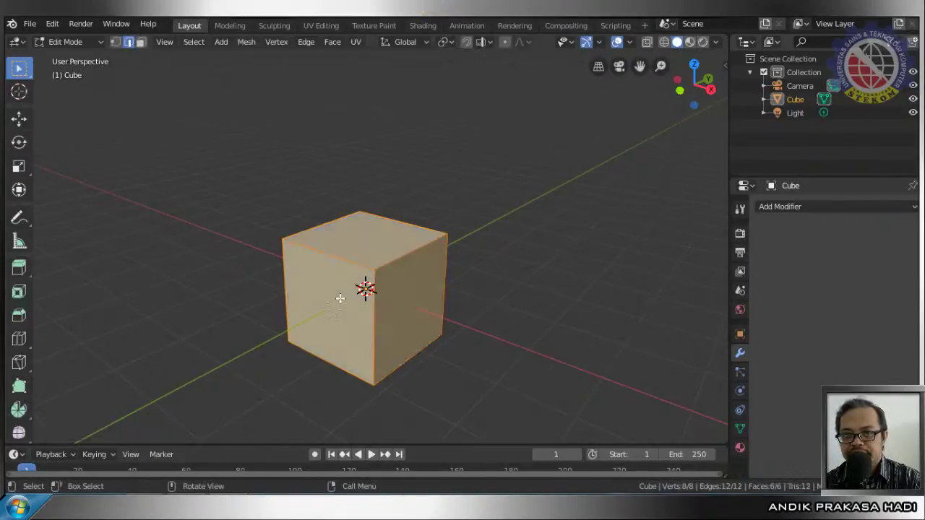
key(ctrl+r)
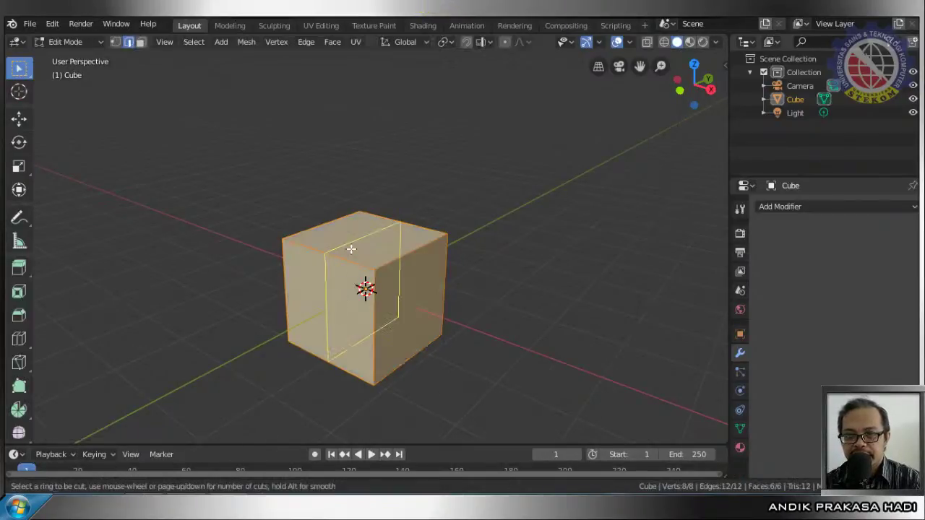
click(351, 249)
right_click(352, 248)
click(351, 248)
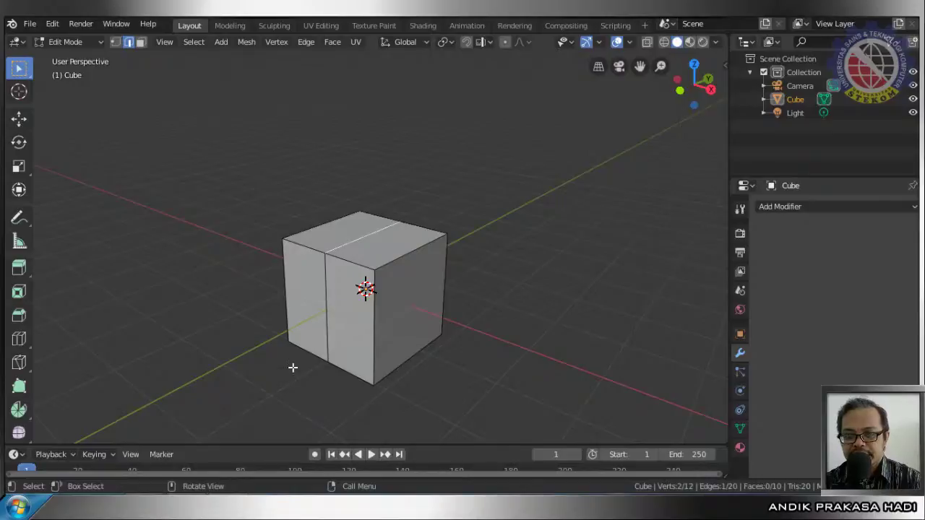
Try to delete the cube's negative-X half by box-selecting it from the front view and deleting its vertices
key(KP_1)
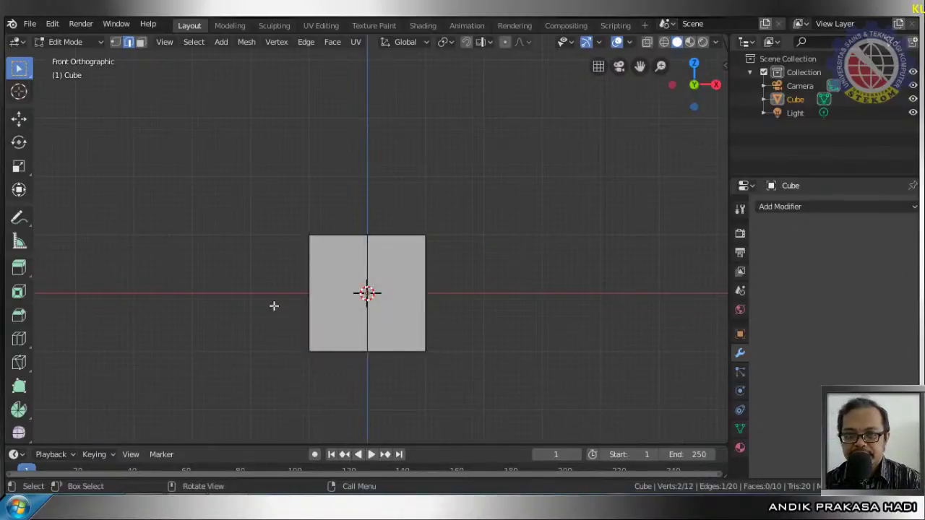
drag(245, 188, 347, 432)
key(x)
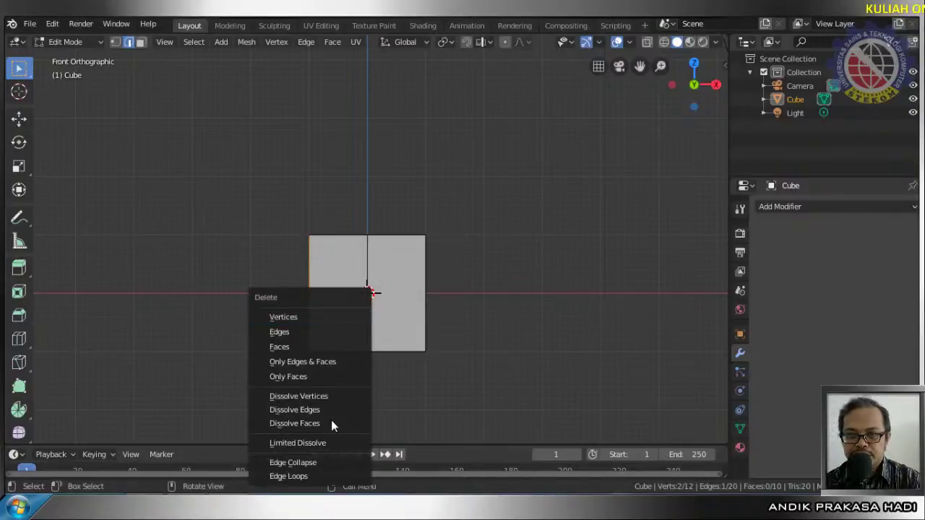
click(302, 318)
middle_drag(305, 241, 308, 310)
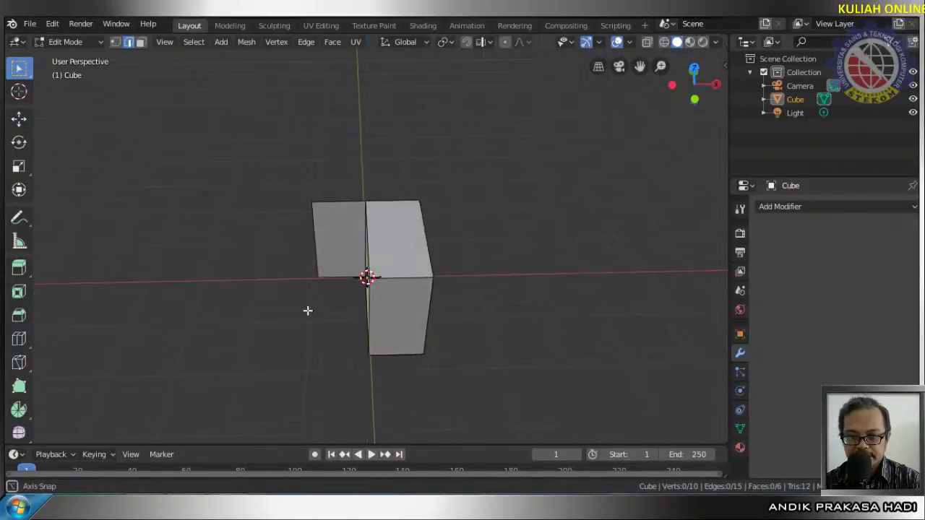
key(ctrl+z)
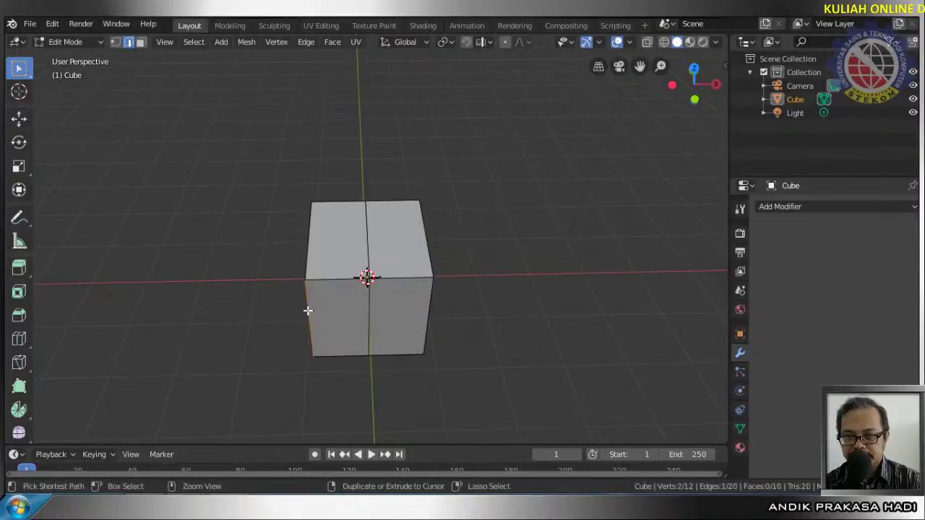
Using wireframe shading, select the cube's outer negative-X side from the front view and delete its vertices, returning to solid shading
click(664, 42)
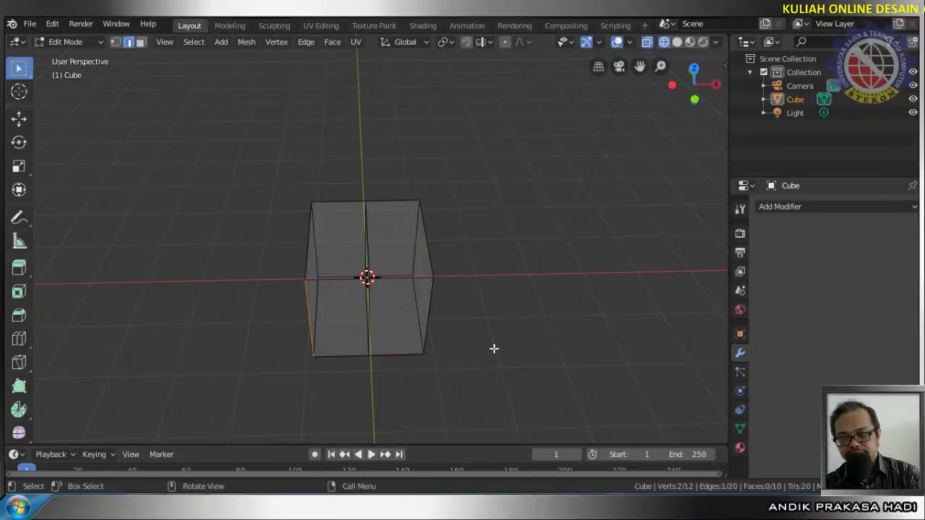
key(KP_1)
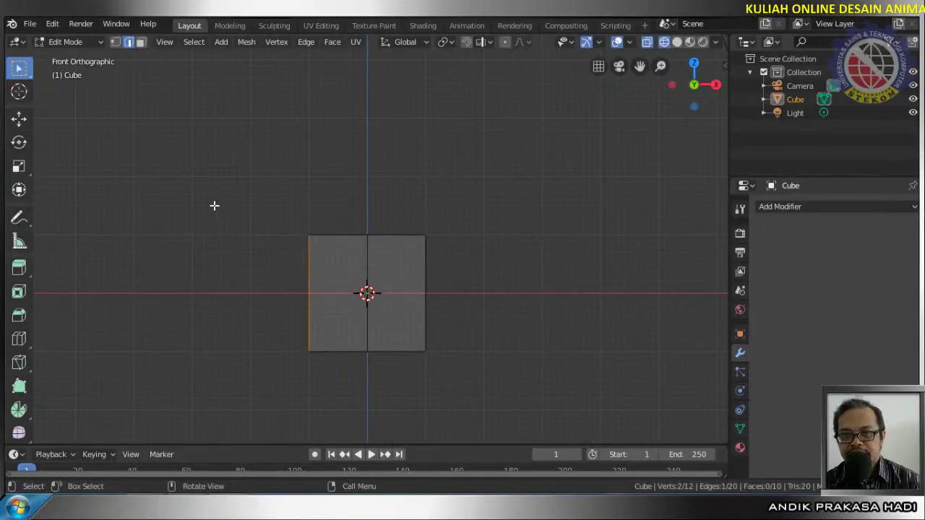
drag(214, 206, 341, 483)
middle_drag(277, 411, 342, 267)
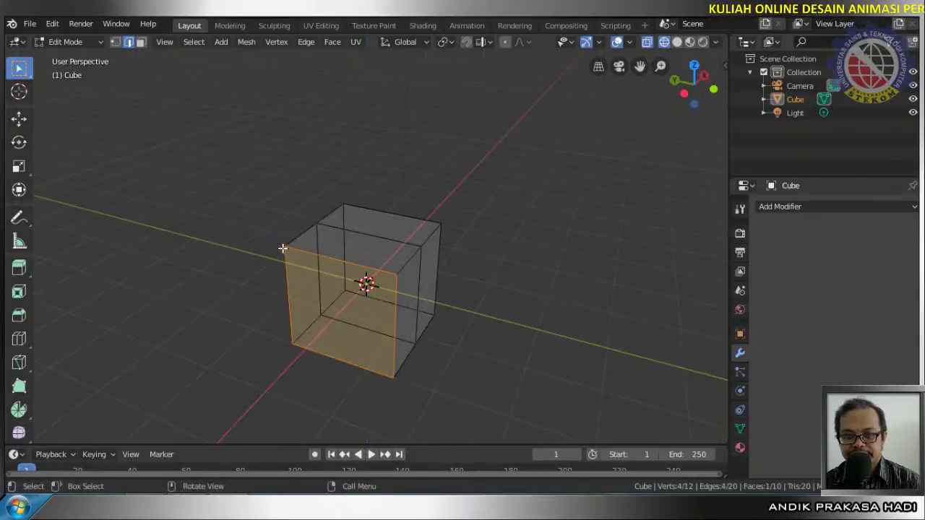
middle_drag(400, 323, 304, 304)
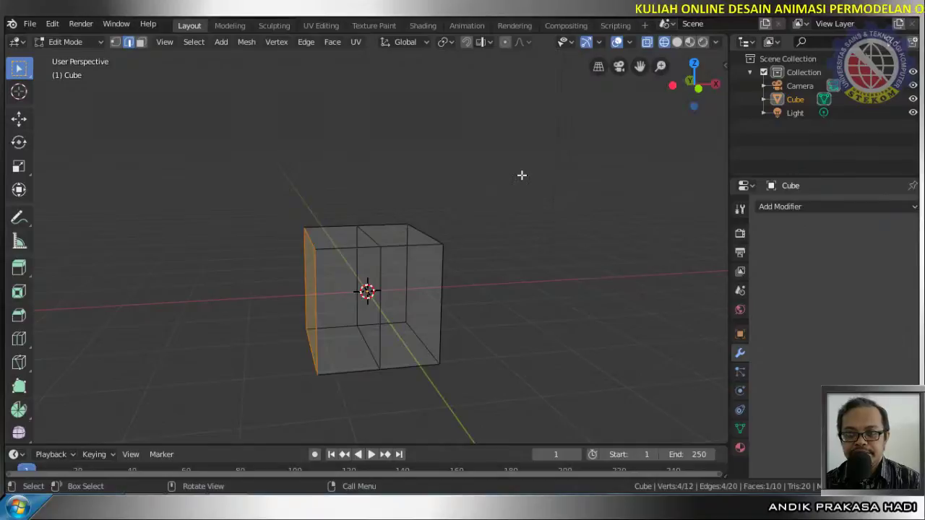
key(x)
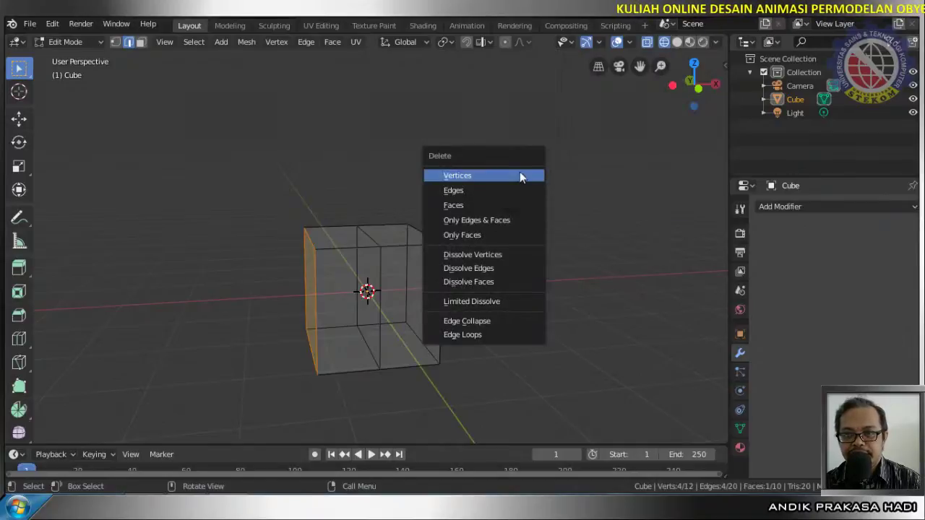
click(520, 173)
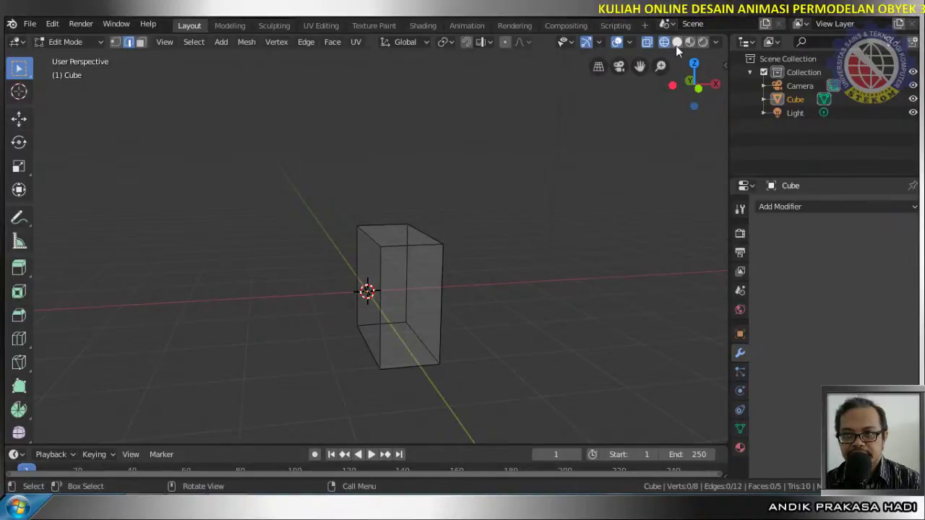
click(676, 42)
Add a centred horizontal loop cut around the remaining half of the cube
middle_drag(489, 243, 446, 267)
middle_drag(421, 301, 262, 308)
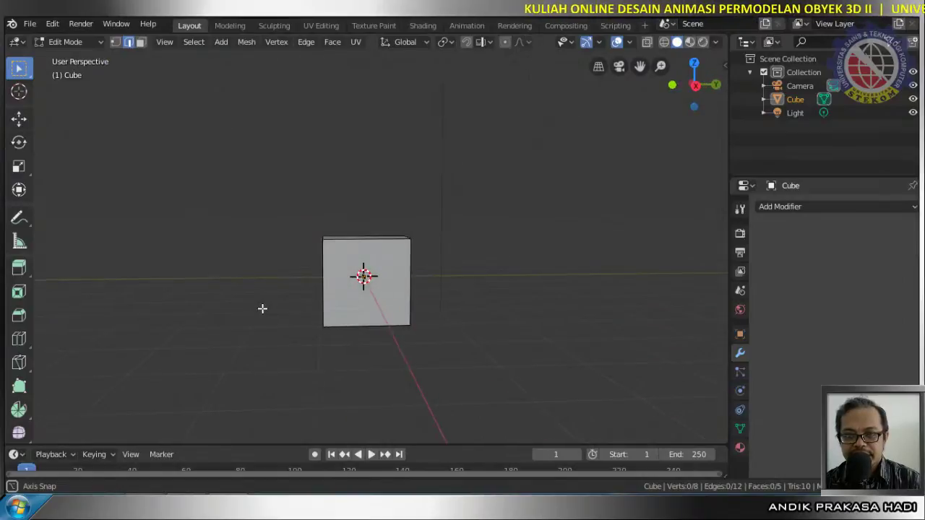
key(ctrl+r)
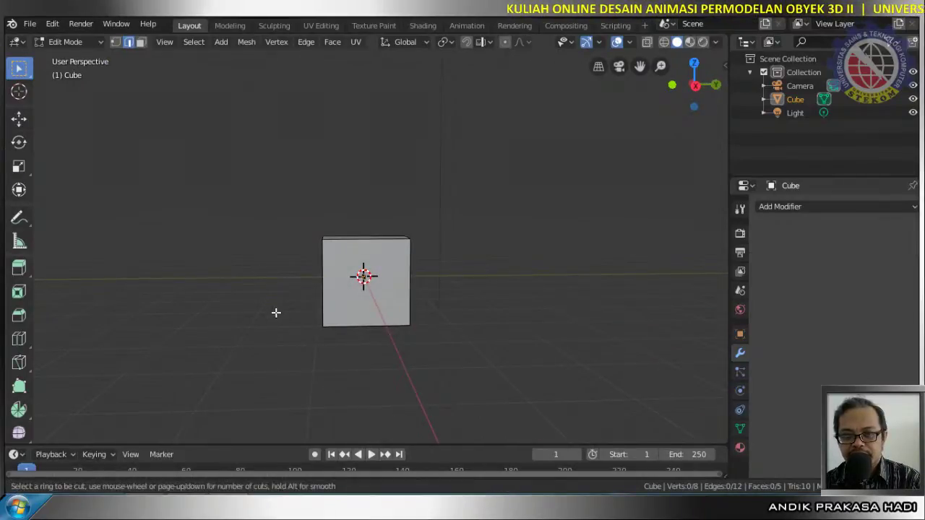
click(341, 276)
right_click(341, 276)
Move the upper front edge back about 0.2 m and slightly down in the right view to slope the upper front face
middle_drag(341, 276, 383, 292)
click(340, 236)
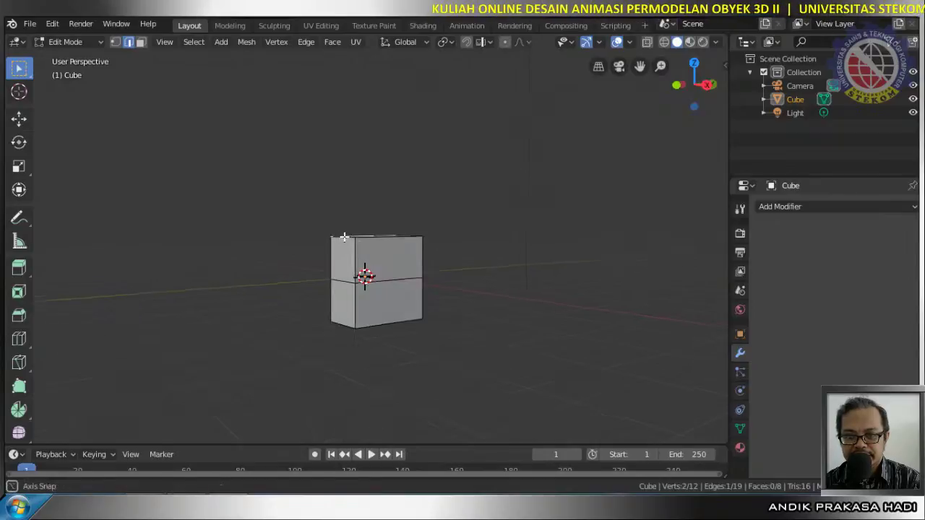
scroll(344, 237, up, 3)
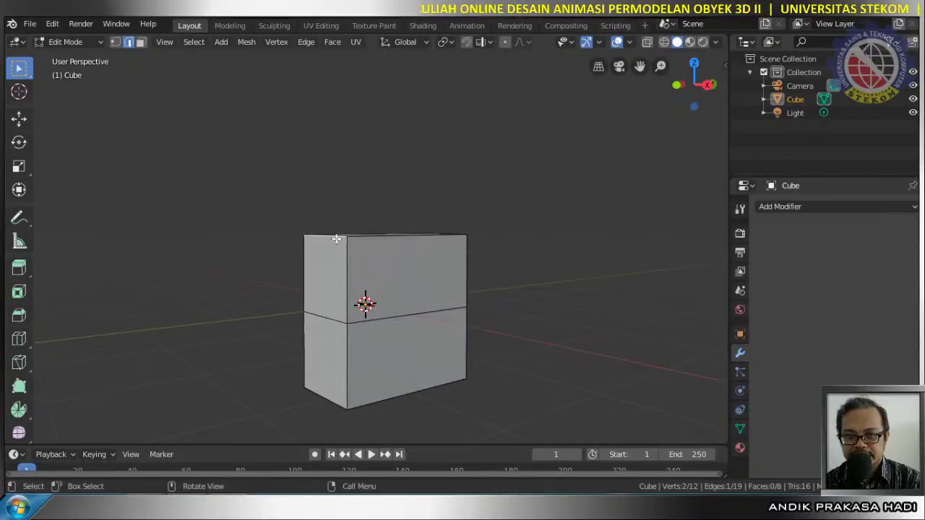
key(KP_3)
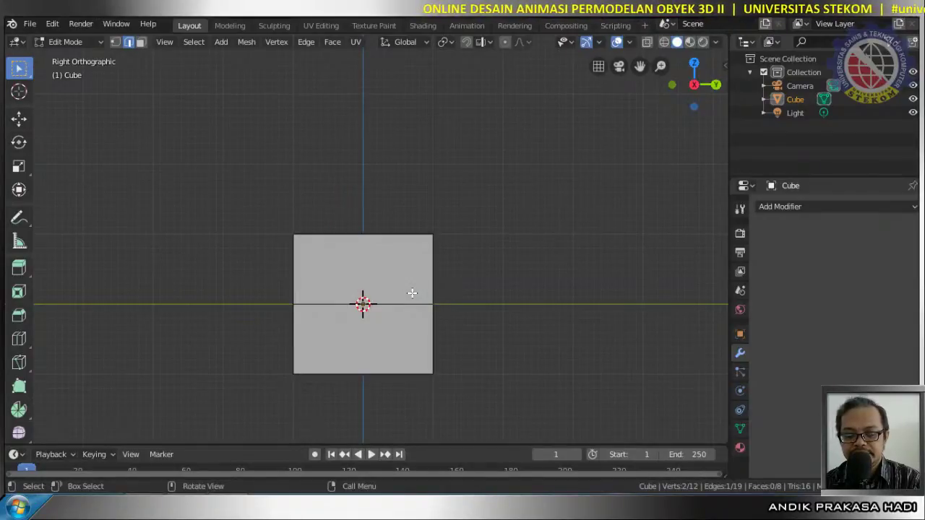
key(g)
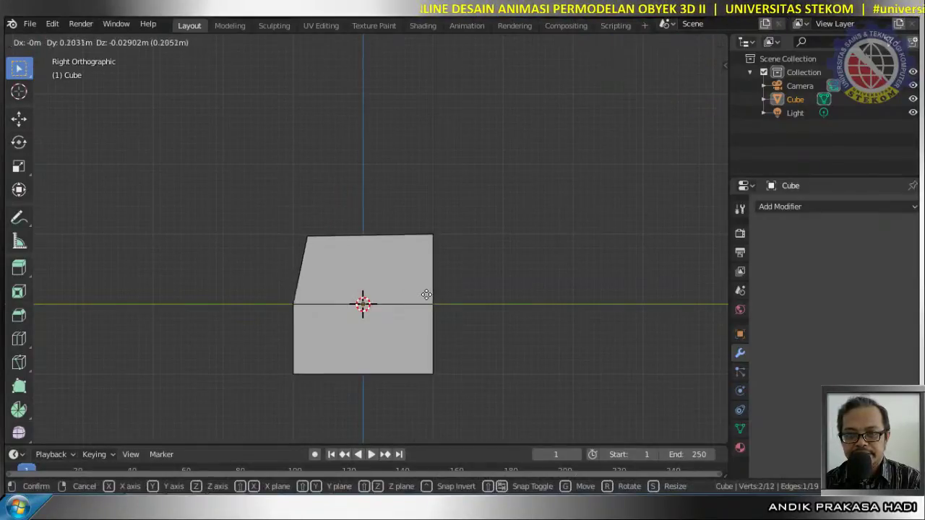
click(426, 294)
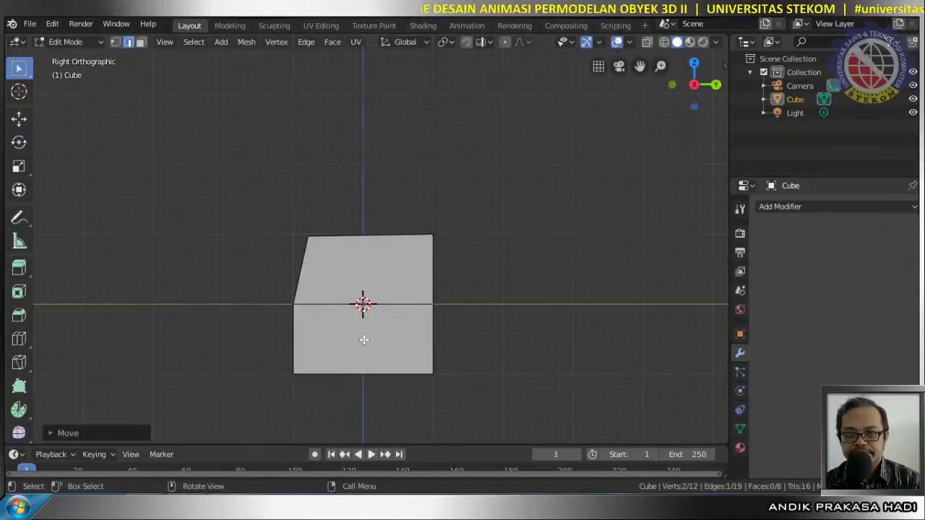
middle_drag(363, 337, 423, 328)
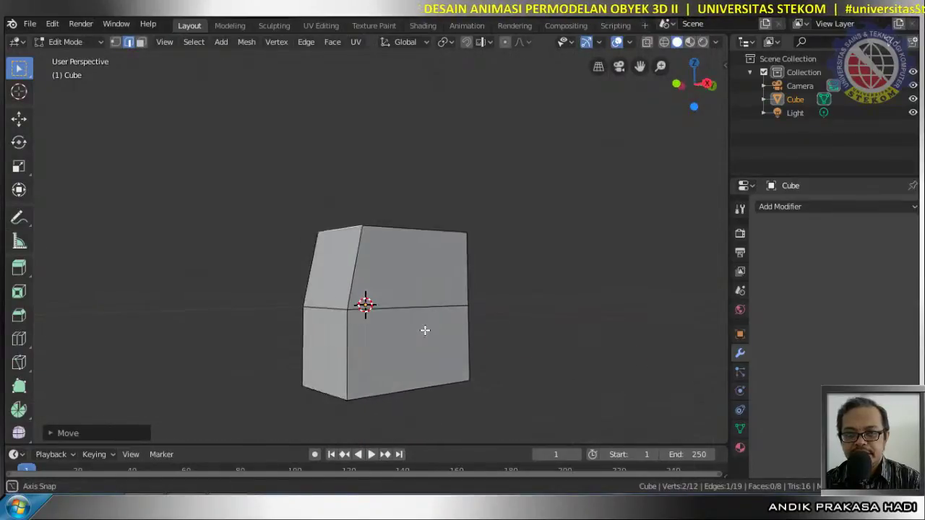
Select the lower front face and extrude it forward about 1.6 m
click(138, 45)
click(317, 333)
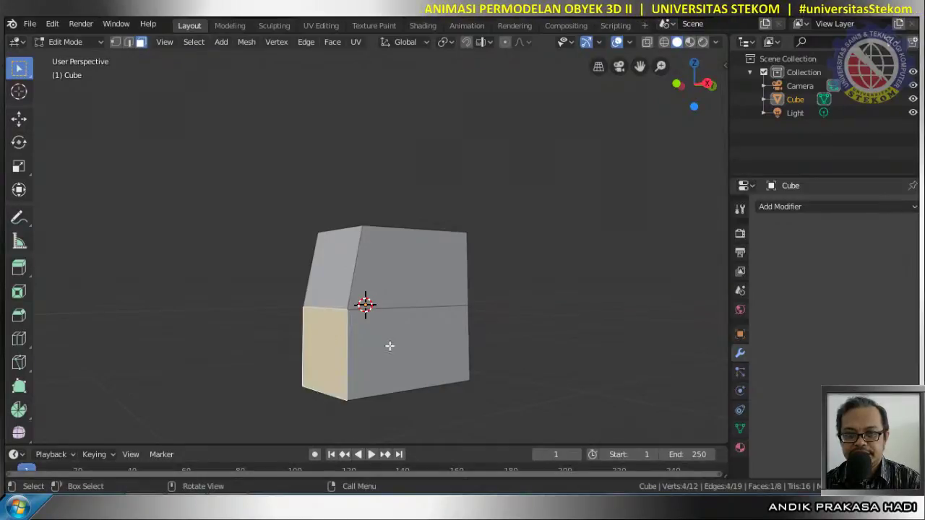
key(KP_3)
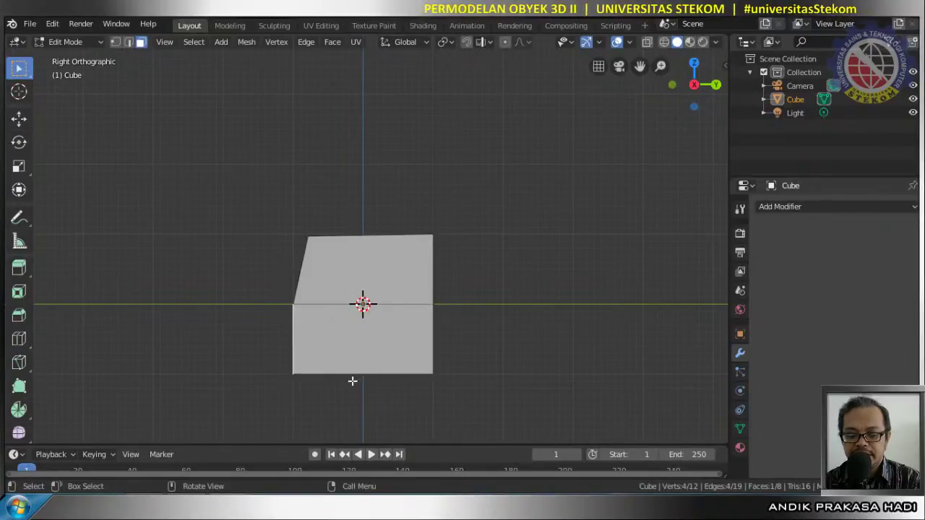
drag(357, 368, 311, 368)
right_click(311, 368)
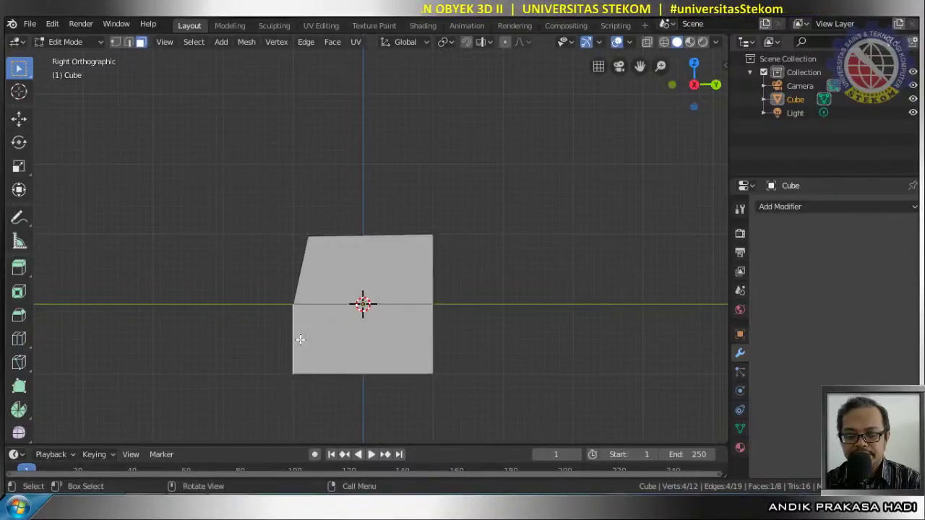
key(e)
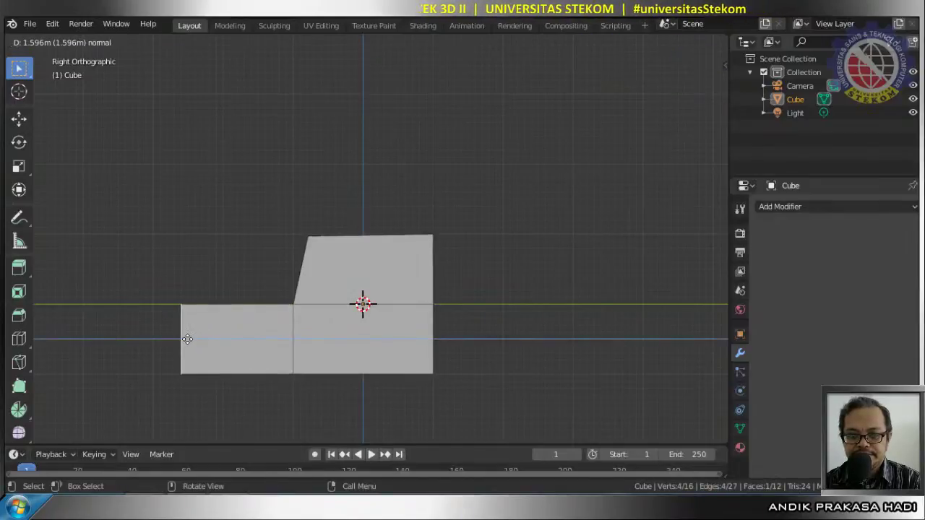
click(187, 339)
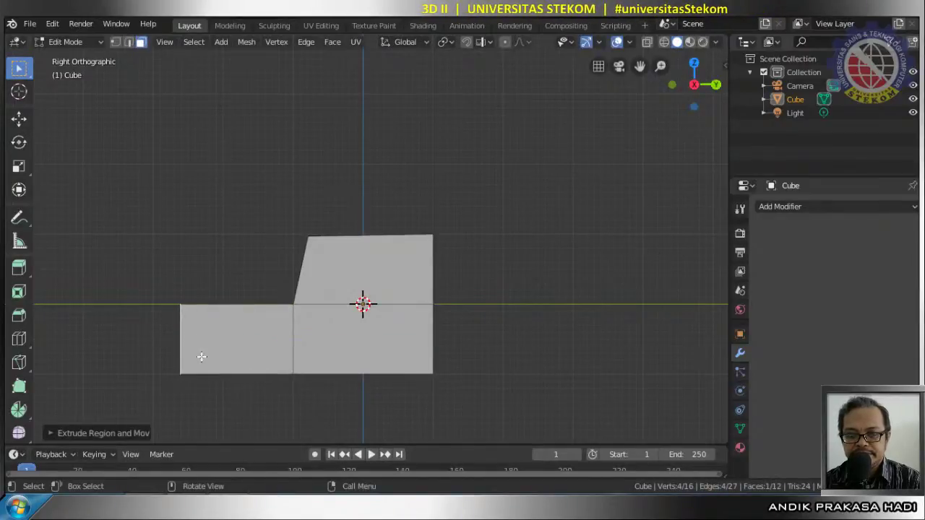
middle_drag(202, 356, 335, 348)
scroll(336, 348, down, 4)
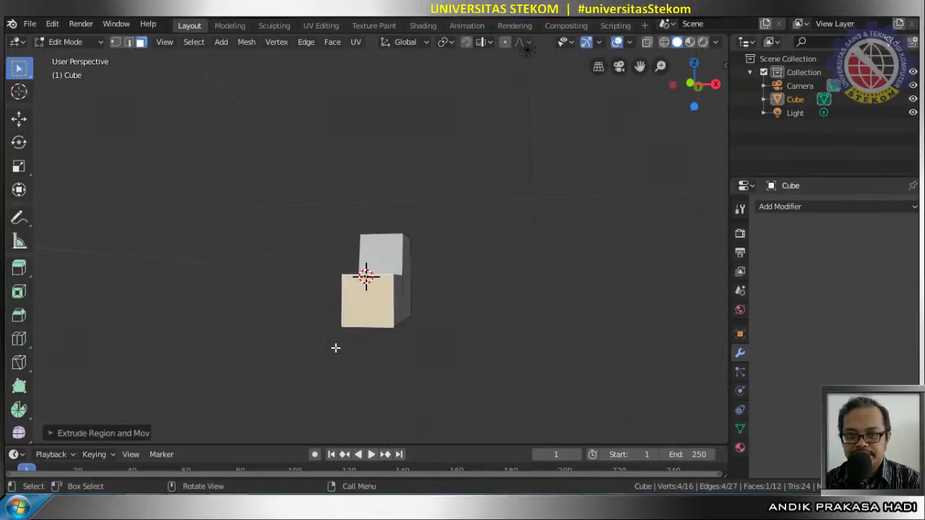
key(s)
key(z)
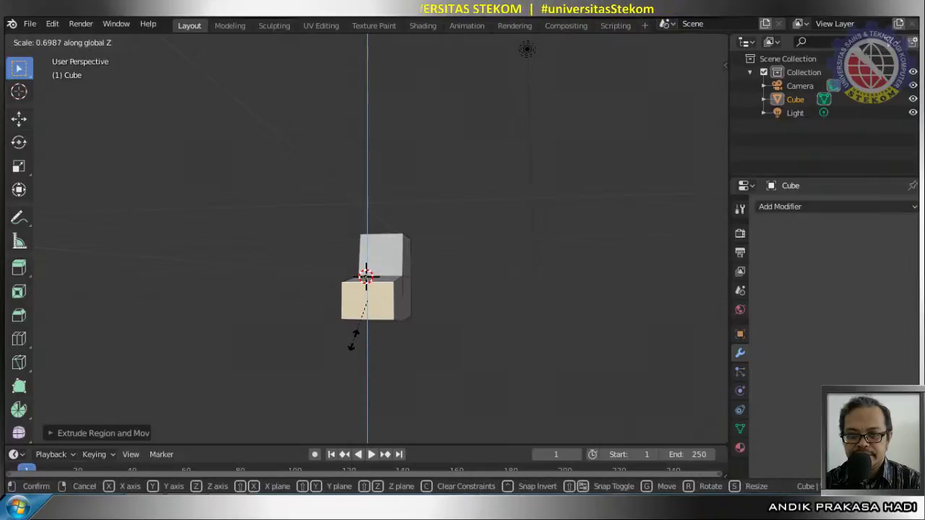
click(353, 341)
Lower the upper front edge of the extruded block slightly along the Z axis so its top slopes forward
middle_drag(460, 305, 356, 312)
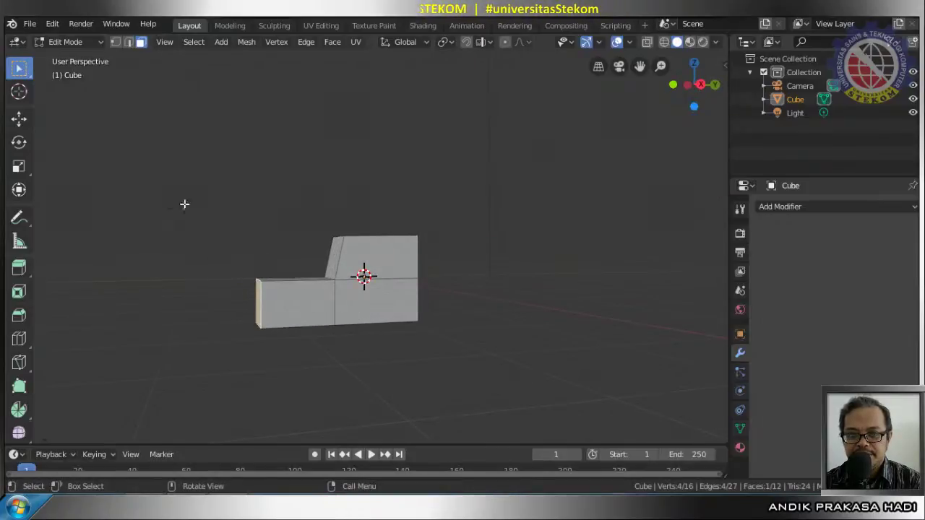
click(128, 42)
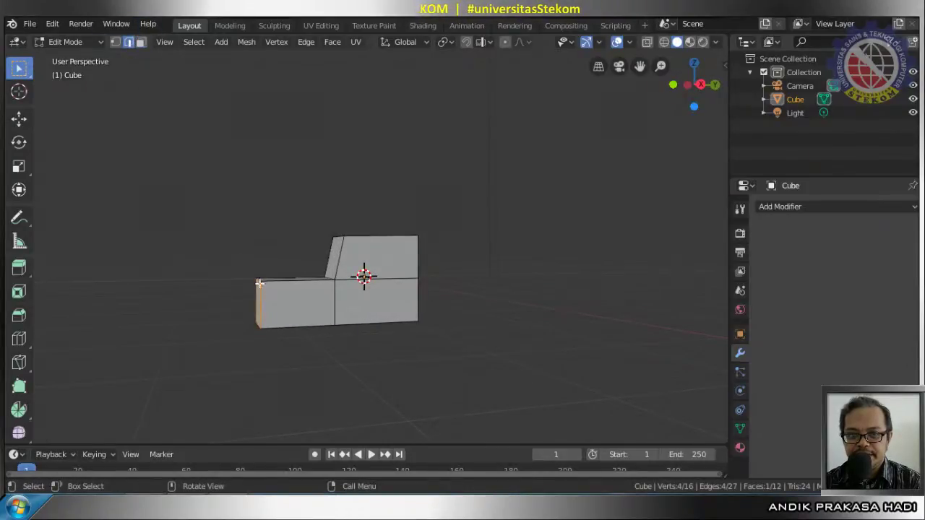
scroll(256, 280, up, 2)
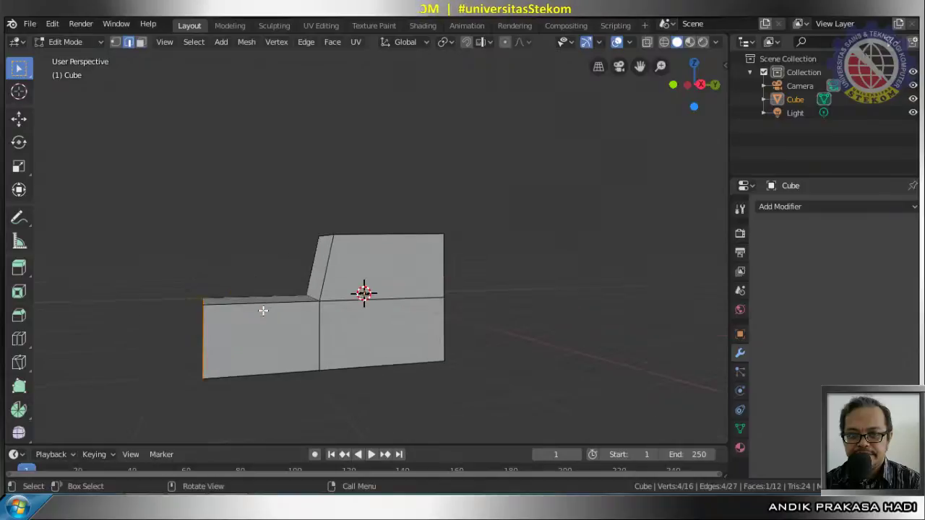
click(203, 300)
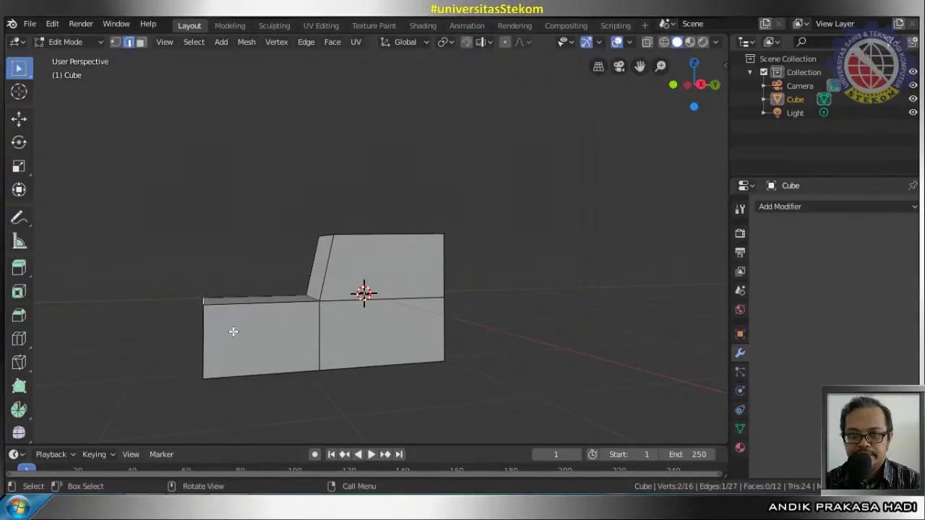
key(KP_3)
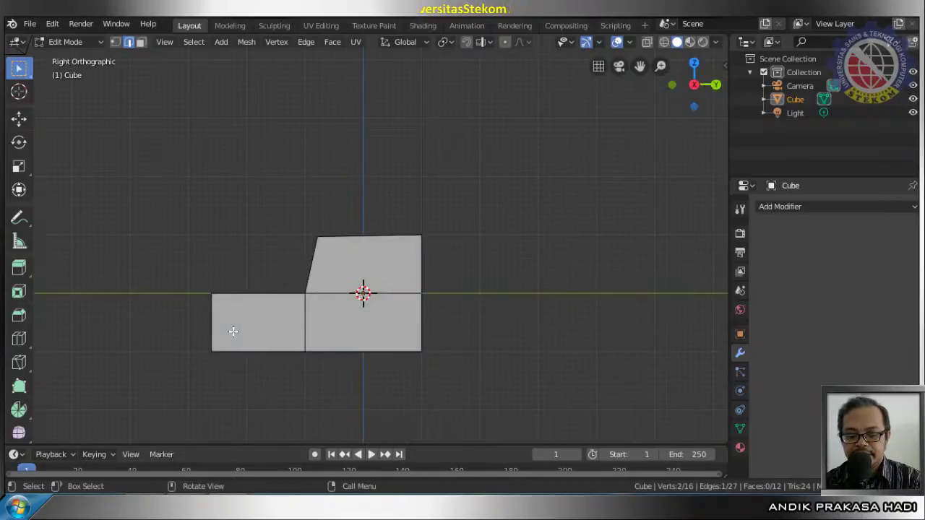
key(g)
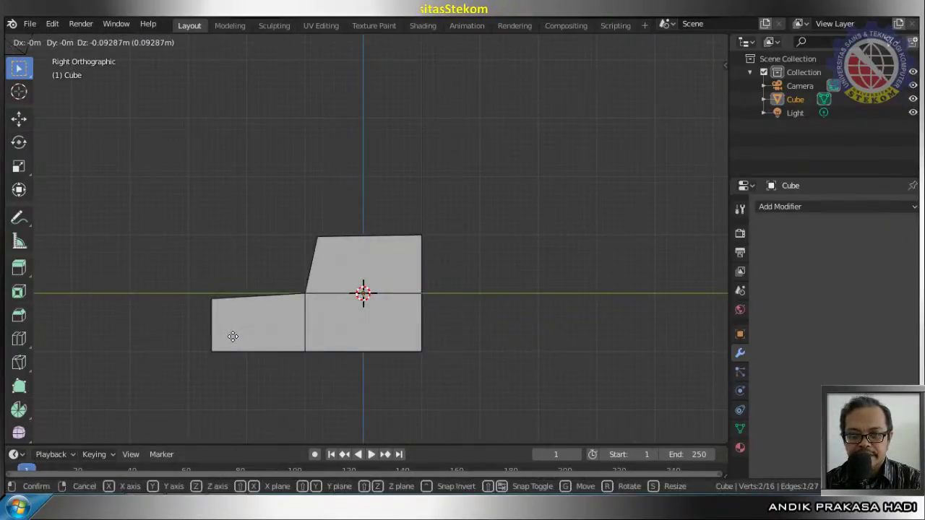
key(z)
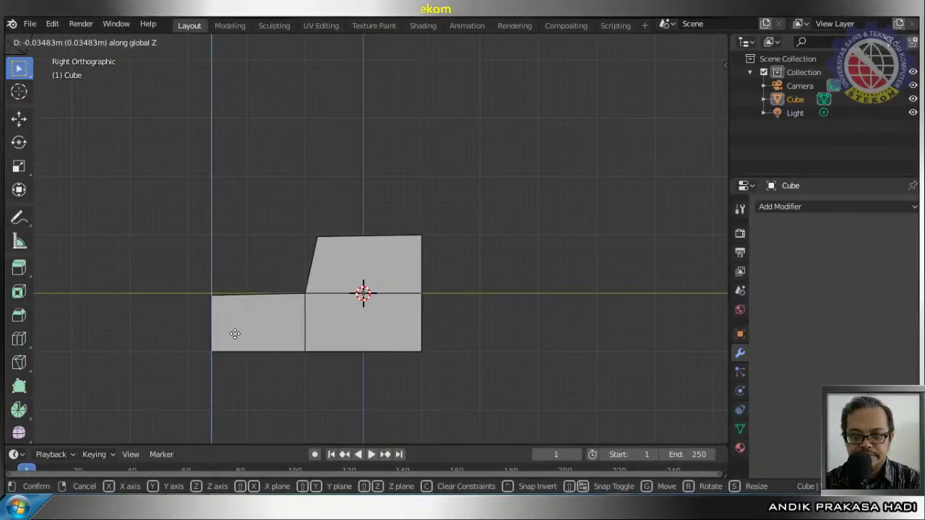
click(235, 341)
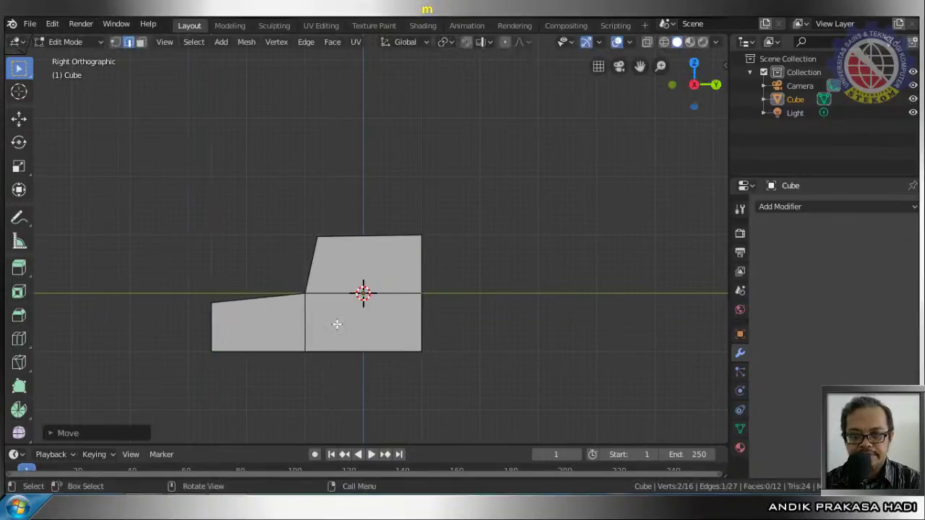
Select the upper and lower rear faces of the half body and extrude them in the right view
middle_drag(337, 325, 350, 309)
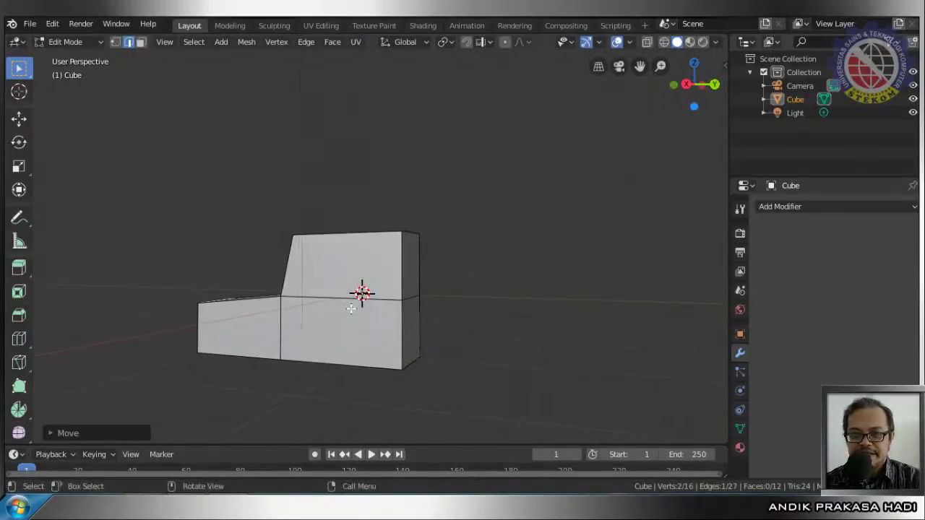
click(407, 273)
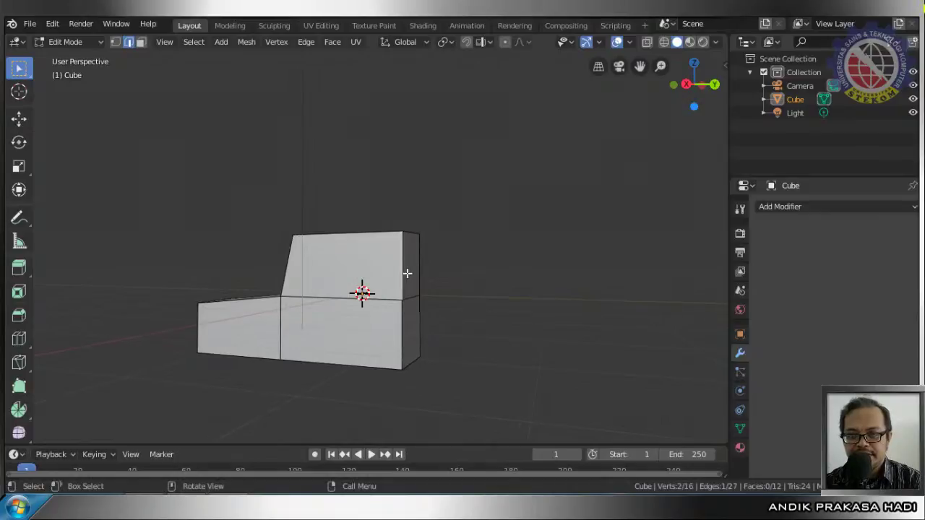
click(140, 41)
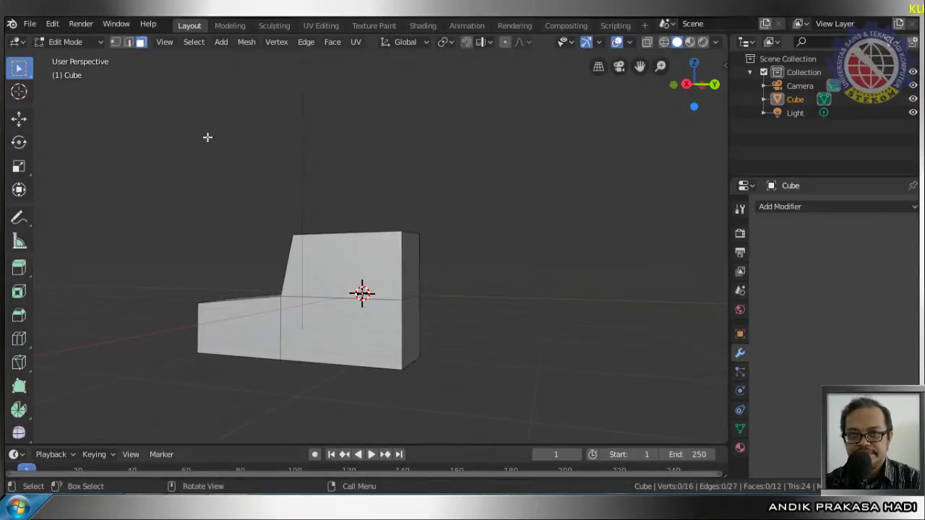
click(407, 273)
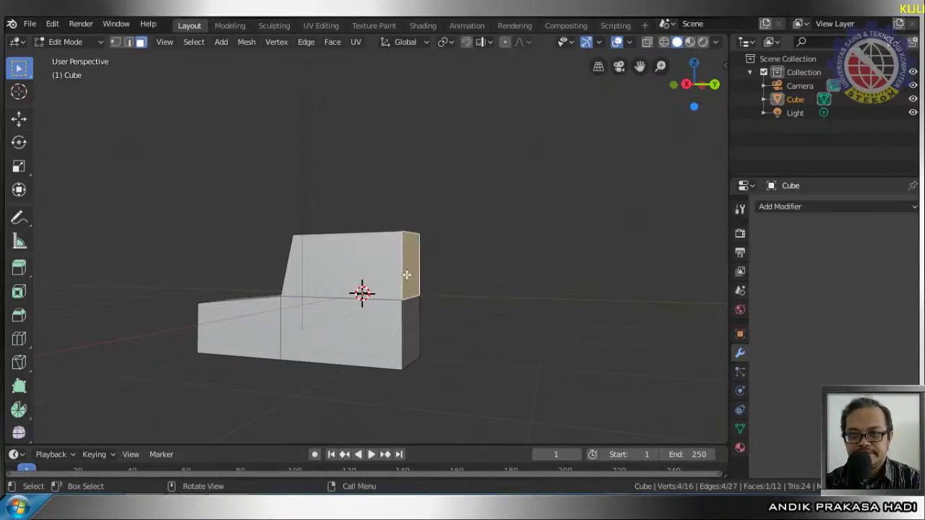
shift+click(411, 342)
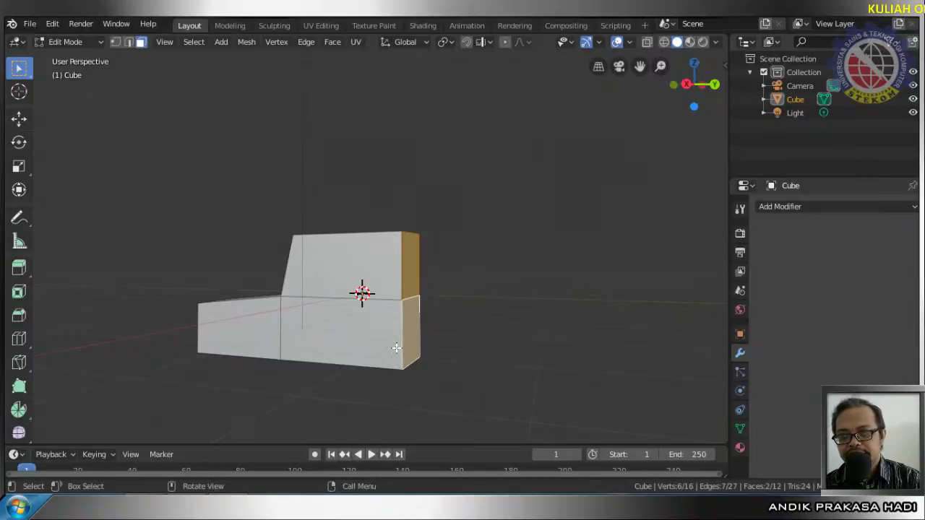
key(KP_3)
key(e)
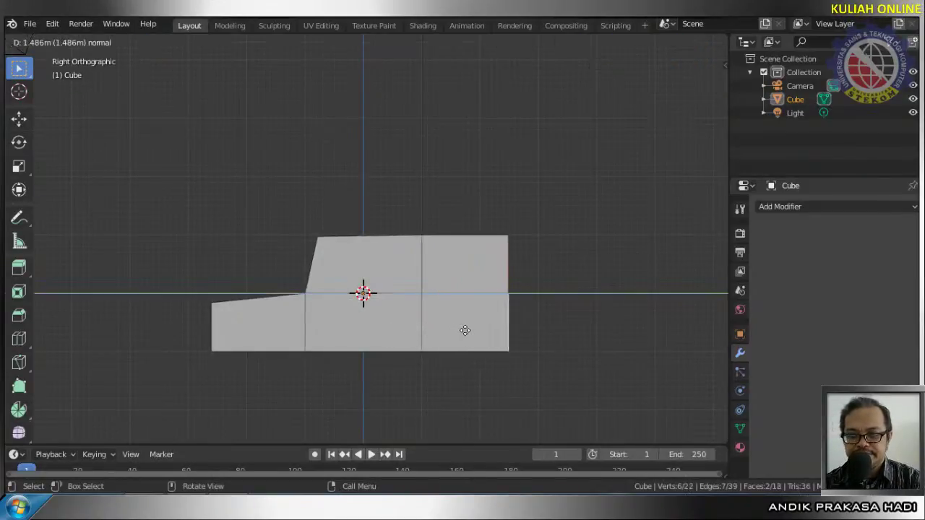
key(x)
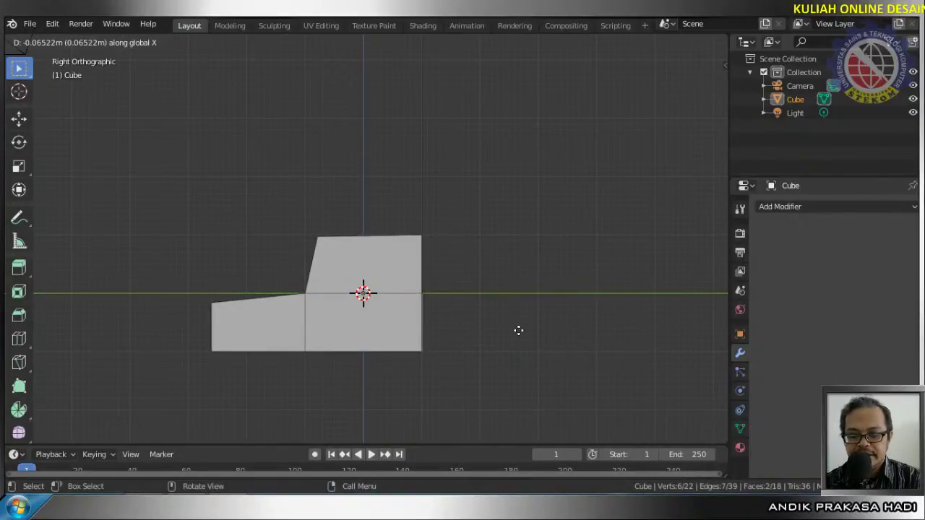
click(462, 328)
Move the extruded rear faces straight back about 1.4 m to lengthen the body
mouse_move(462, 327)
middle_down()
mouse_move(427, 328)
mouse_move(468, 332)
middle_up()
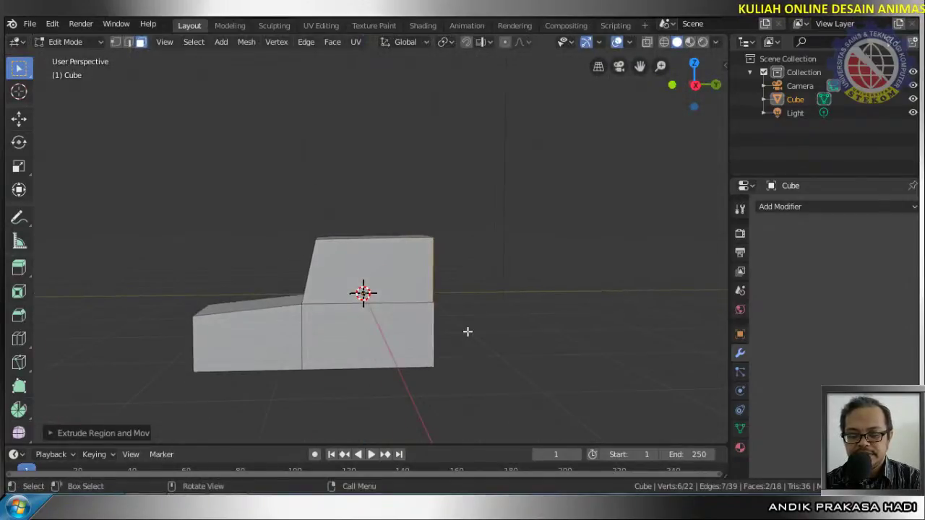
key(e)
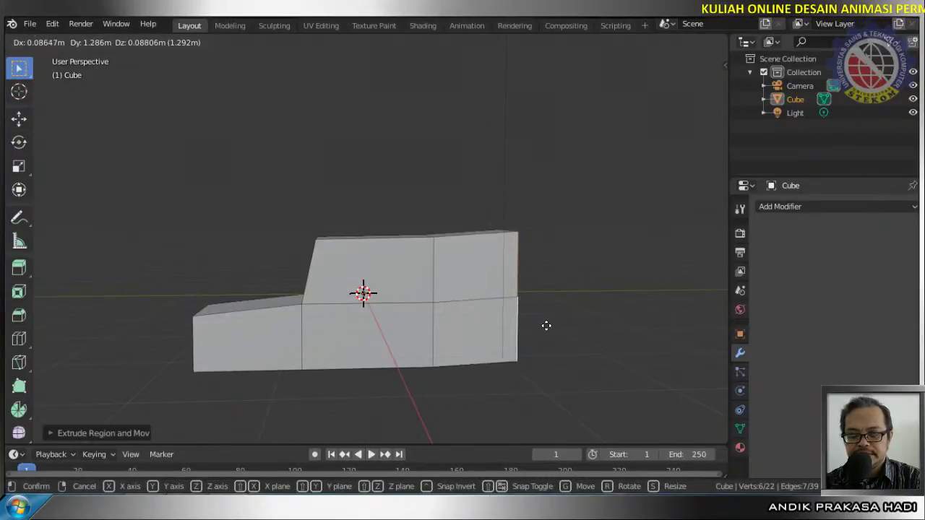
key(x)
click(553, 326)
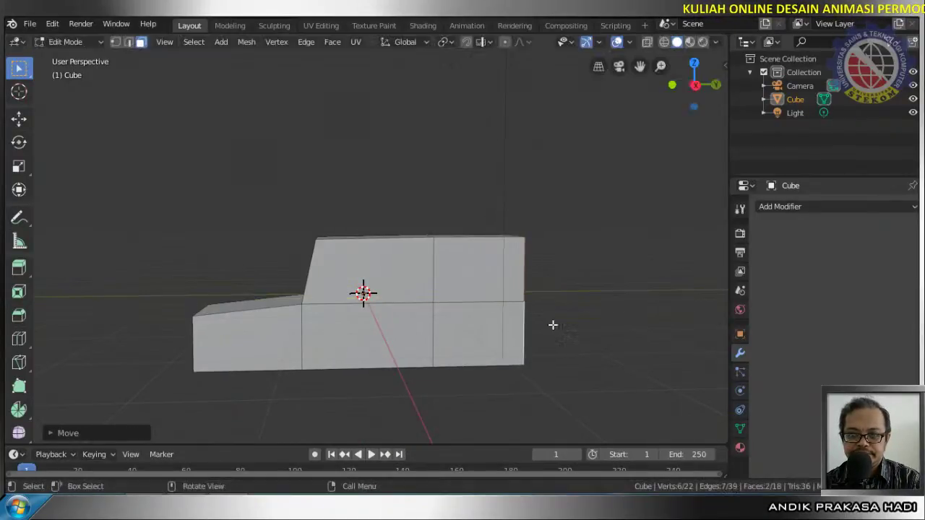
Select the top rear edge of the lengthened body in edge selection mode
middle_drag(553, 325, 482, 307)
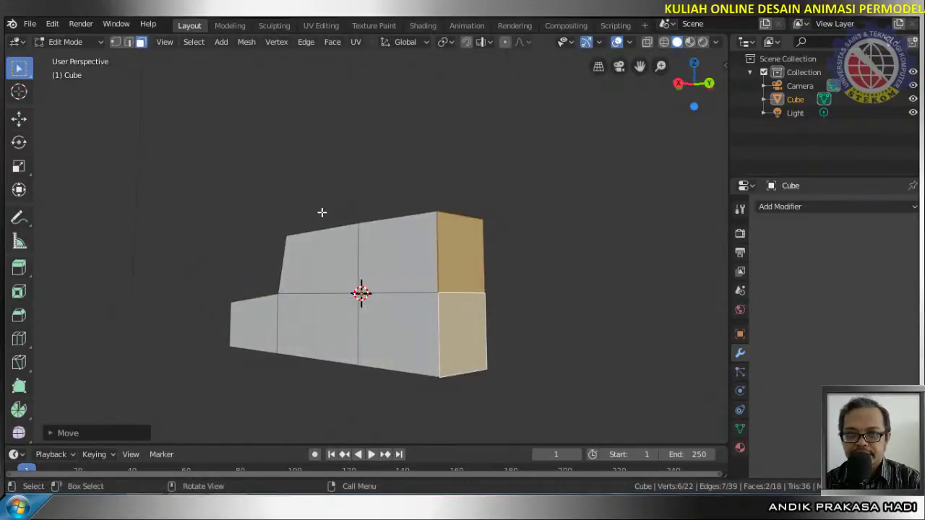
click(128, 41)
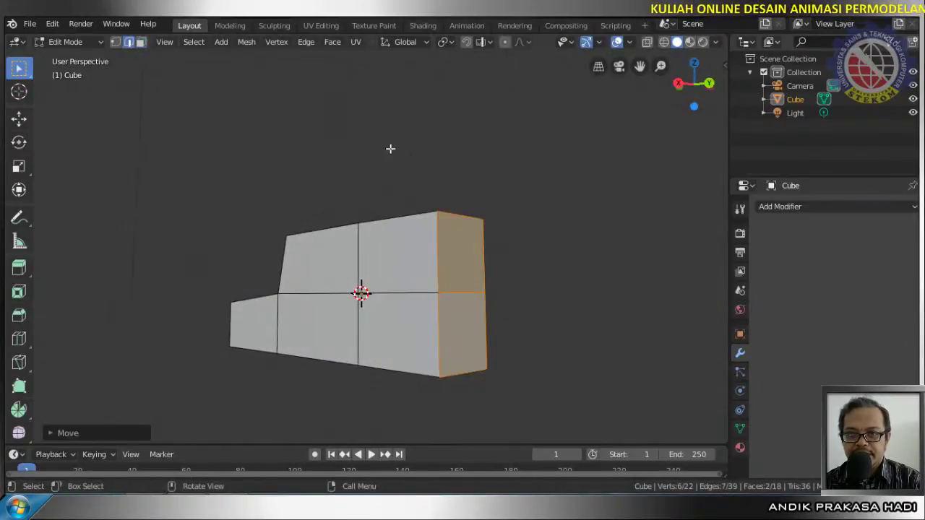
click(452, 215)
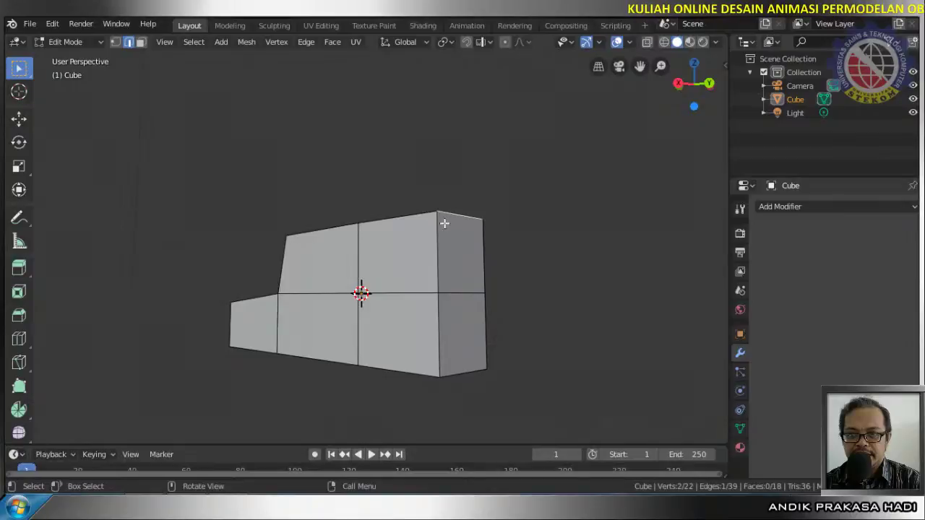
middle_drag(444, 223, 487, 244)
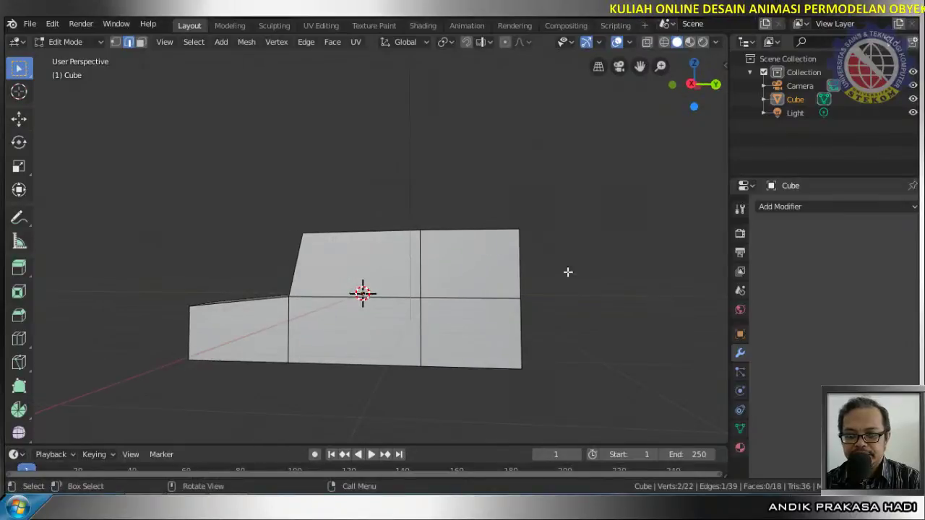
key(g)
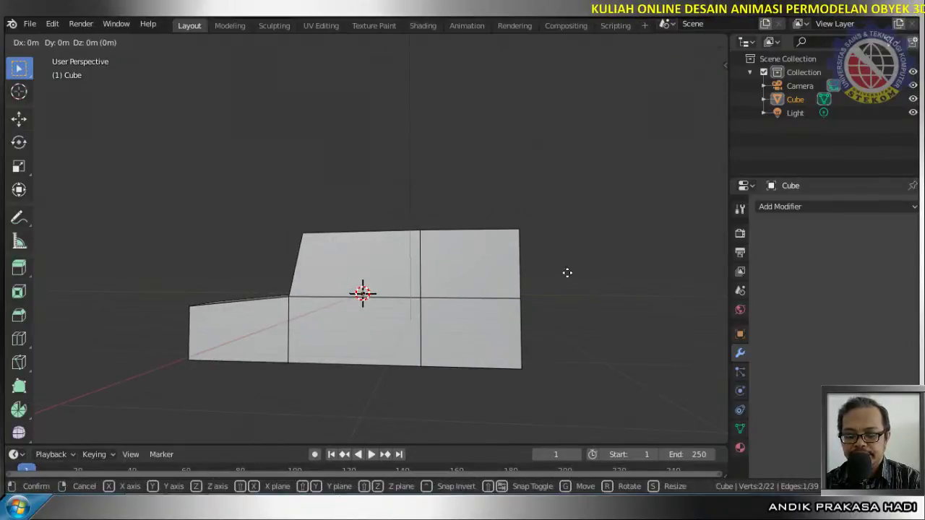
key(z)
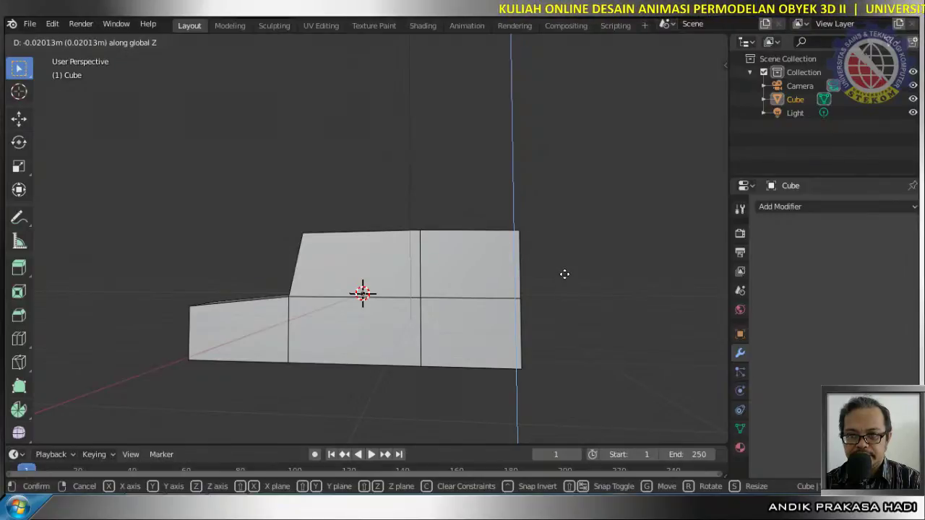
key(c)
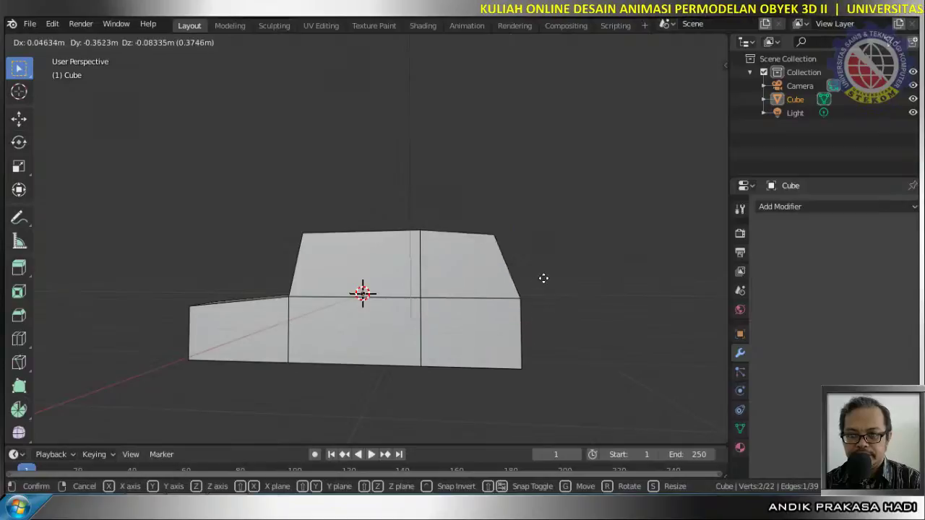
click(544, 277)
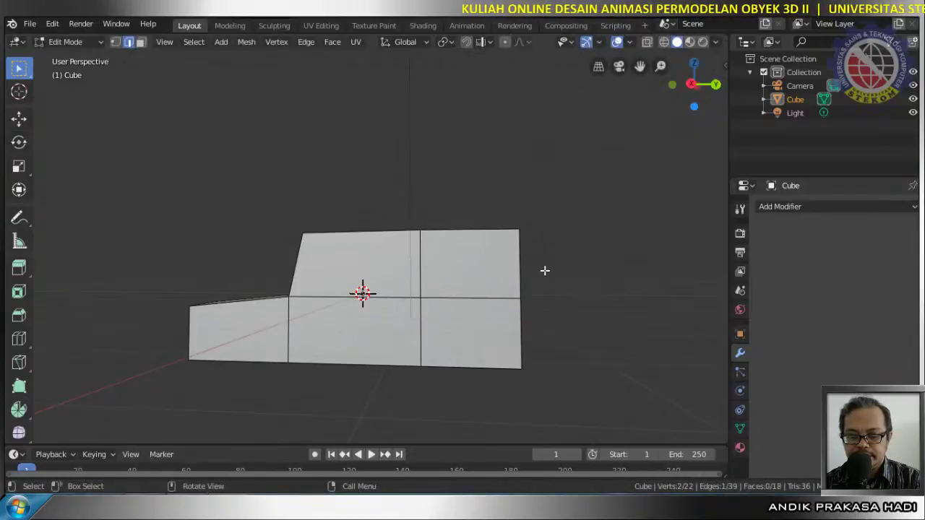
Move the top rear edge forward about 0.3 m along the Y axis to slope the upper rear face
key(g)
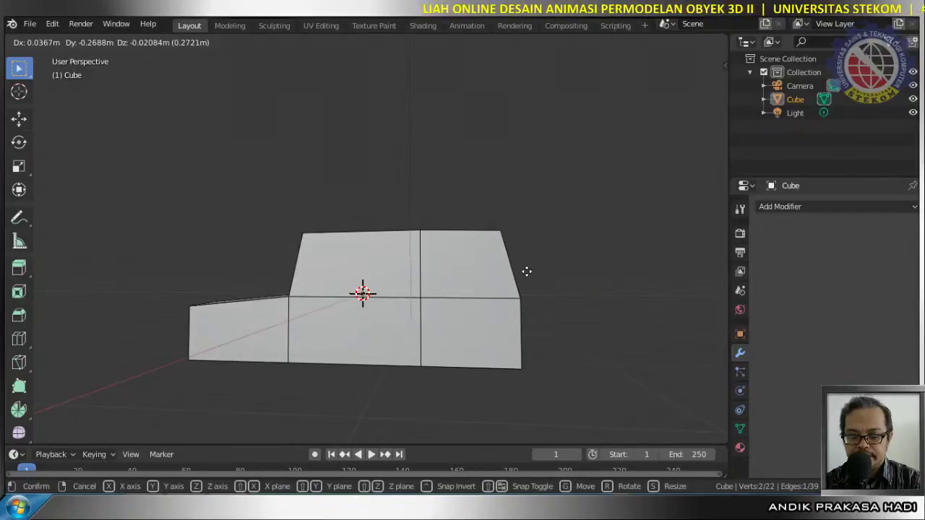
key(y)
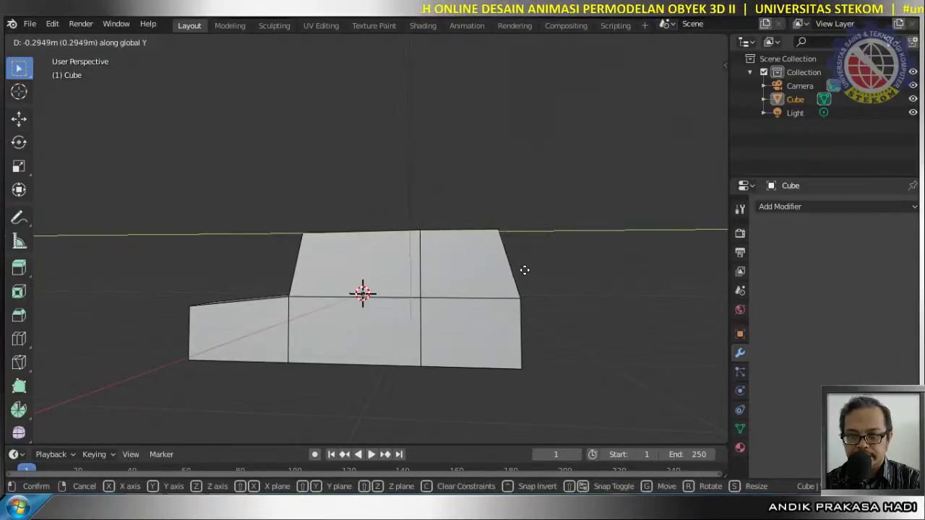
click(528, 271)
Delete the upper and lower inner faces of the rear section on the open centre side
middle_drag(533, 292, 279, 270)
click(280, 273)
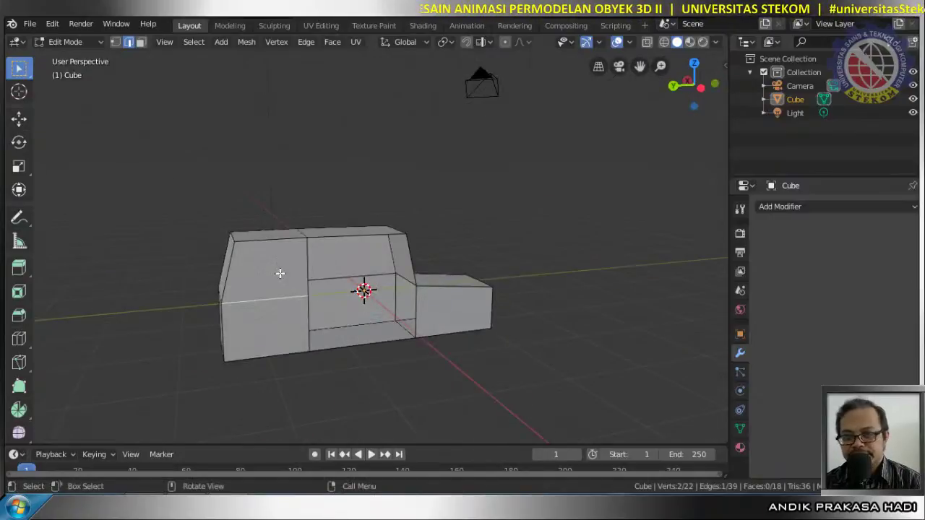
click(140, 43)
click(275, 268)
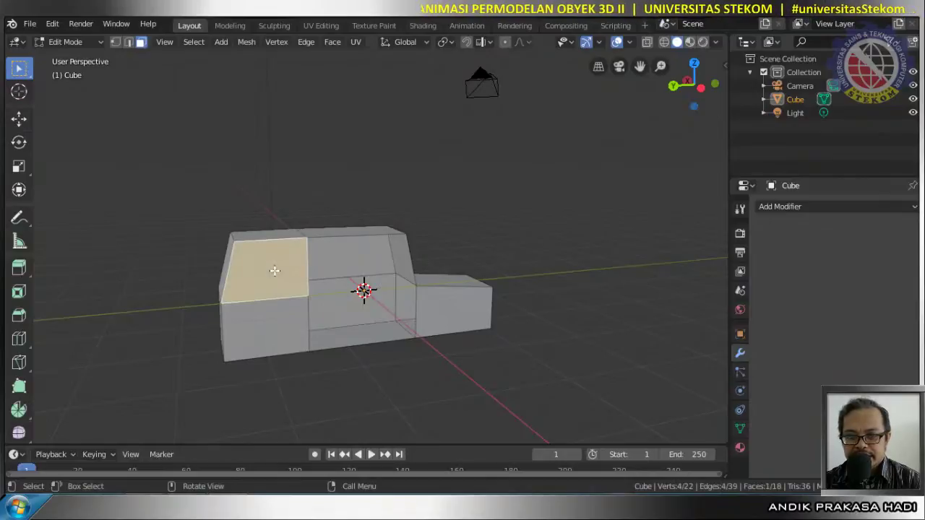
shift+click(280, 329)
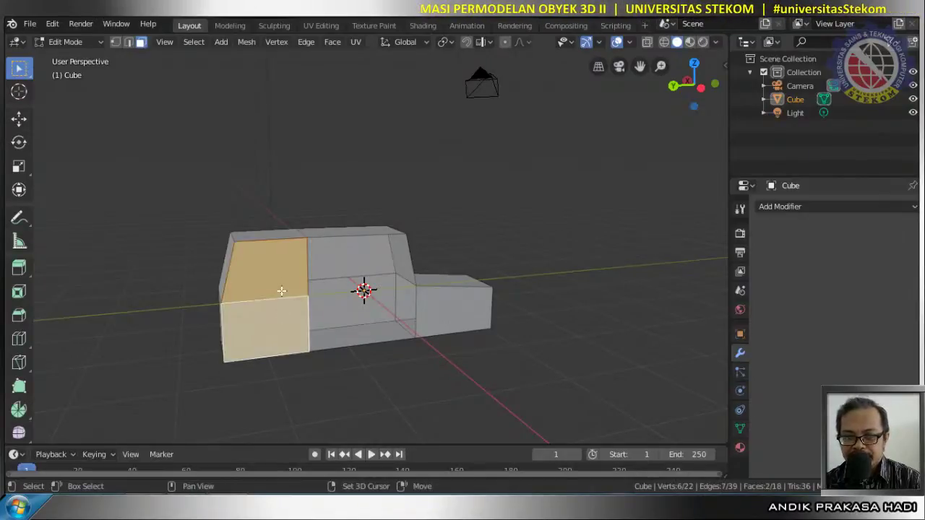
key(x)
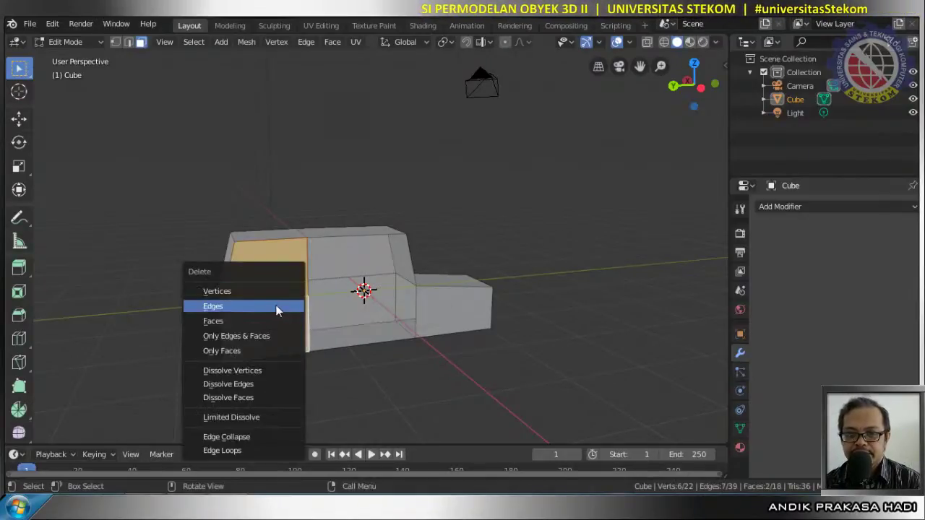
click(276, 320)
Delete the inner face of the front hood block on the open centre side
middle_drag(274, 317, 466, 323)
click(467, 324)
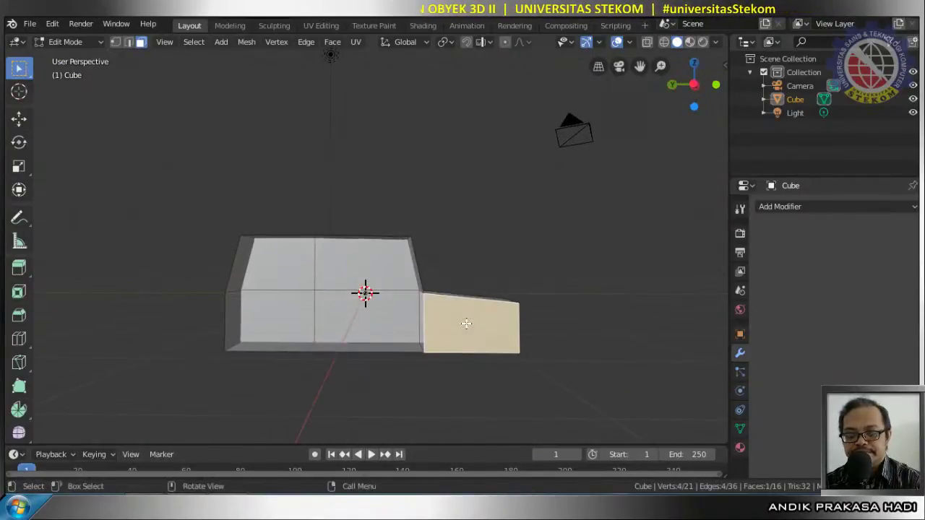
key(x)
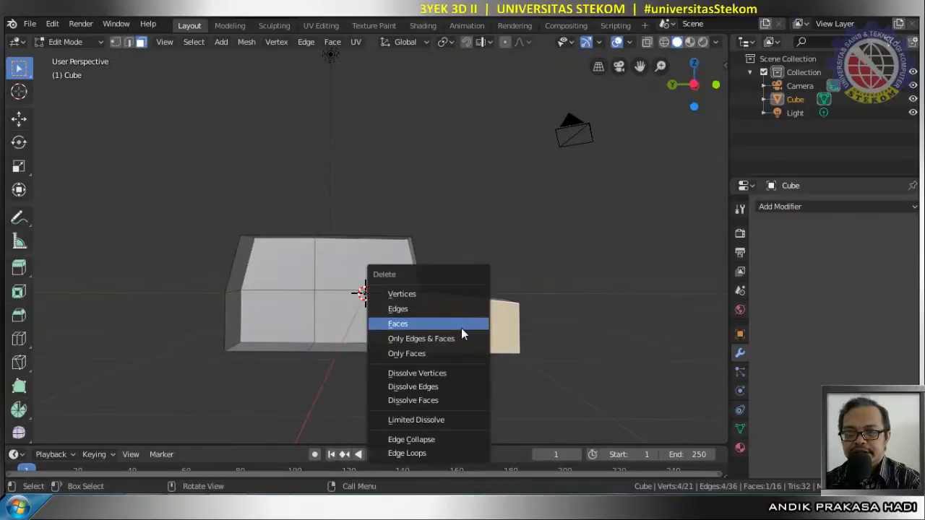
click(461, 326)
Return to Object Mode and add a Mirror modifier on the X axis to the half body
middle_drag(516, 324, 387, 313)
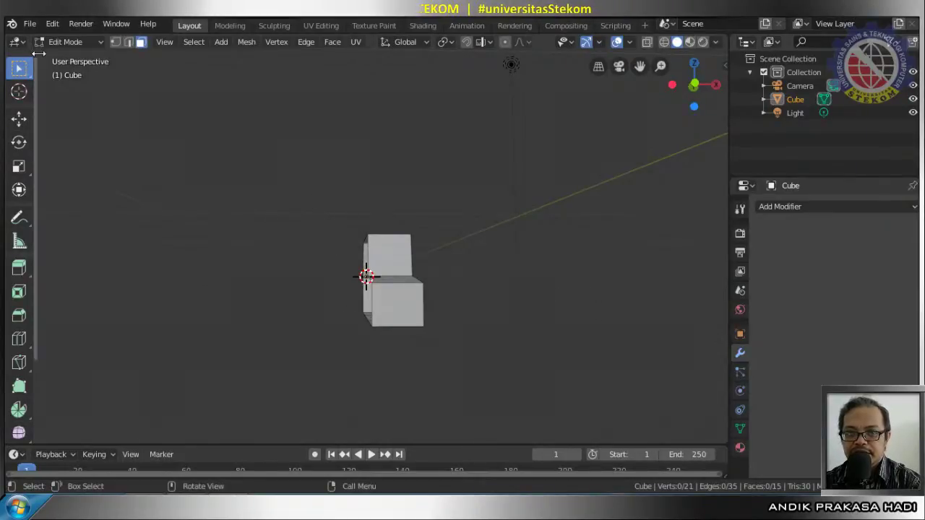
key(Tab)
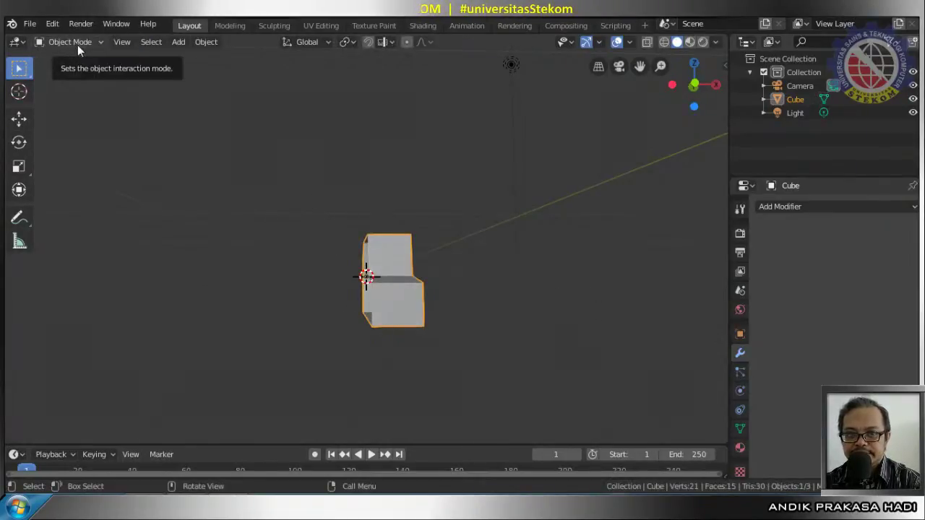
middle_drag(404, 186, 408, 222)
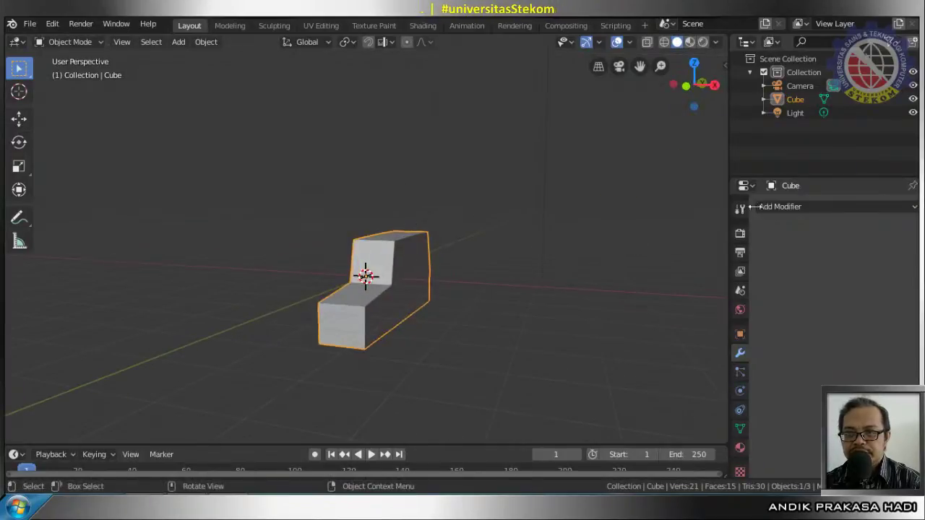
click(793, 208)
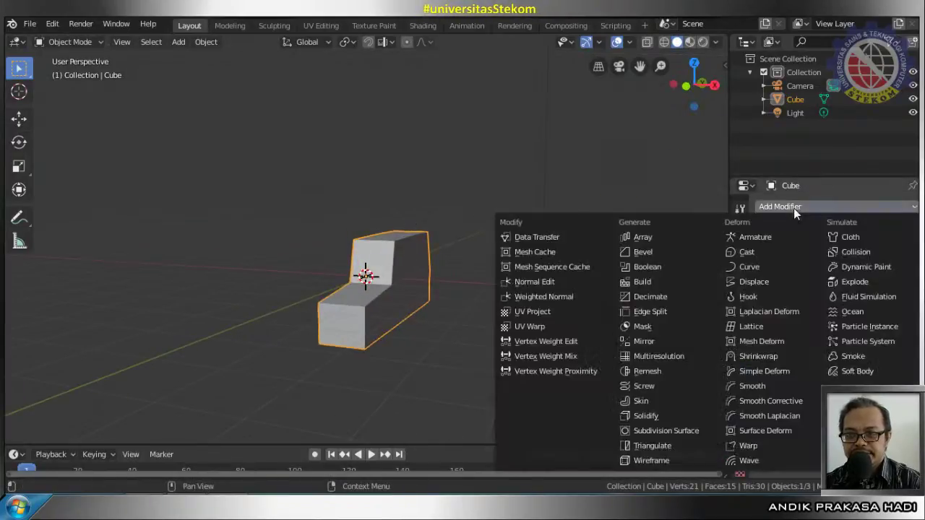
click(660, 340)
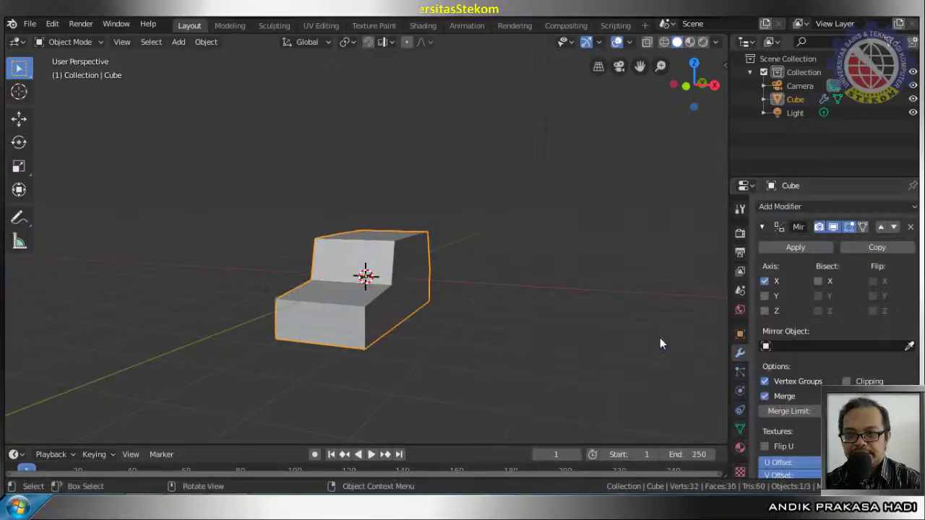
Check the mirrored body from several angles and apply the Mirror modifier
middle_drag(426, 345, 319, 385)
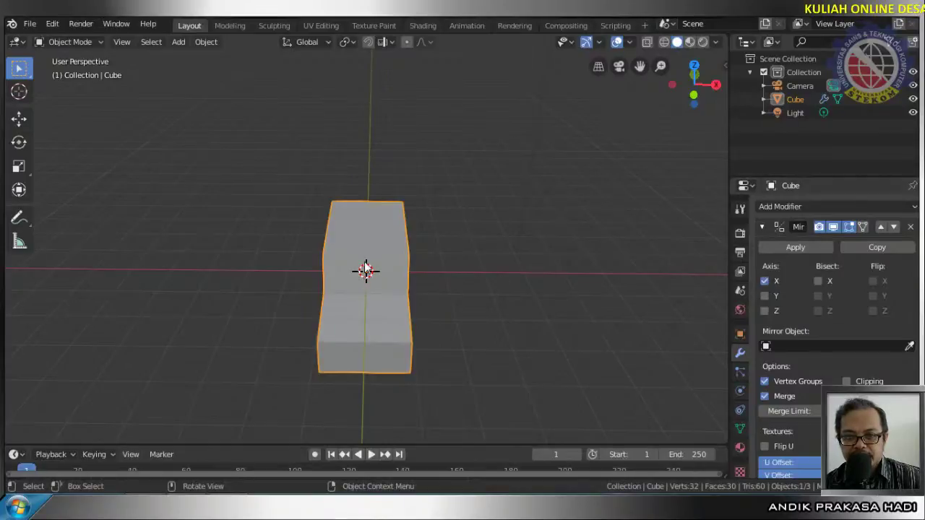
middle_drag(362, 274, 360, 216)
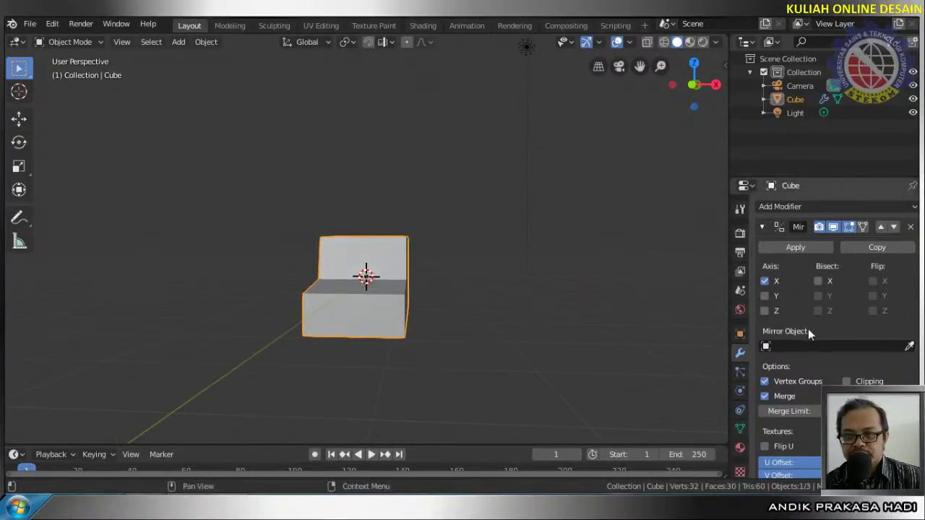
middle_drag(422, 302, 571, 238)
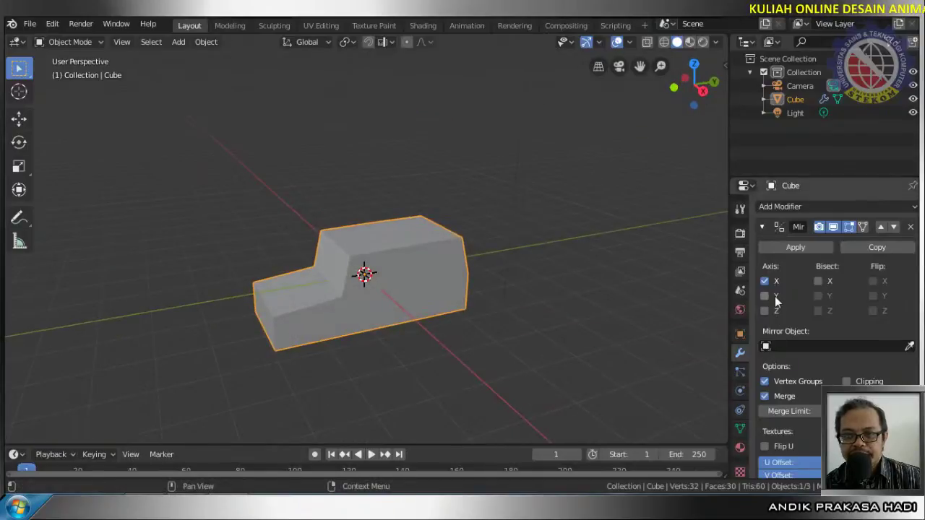
middle_drag(365, 386, 473, 393)
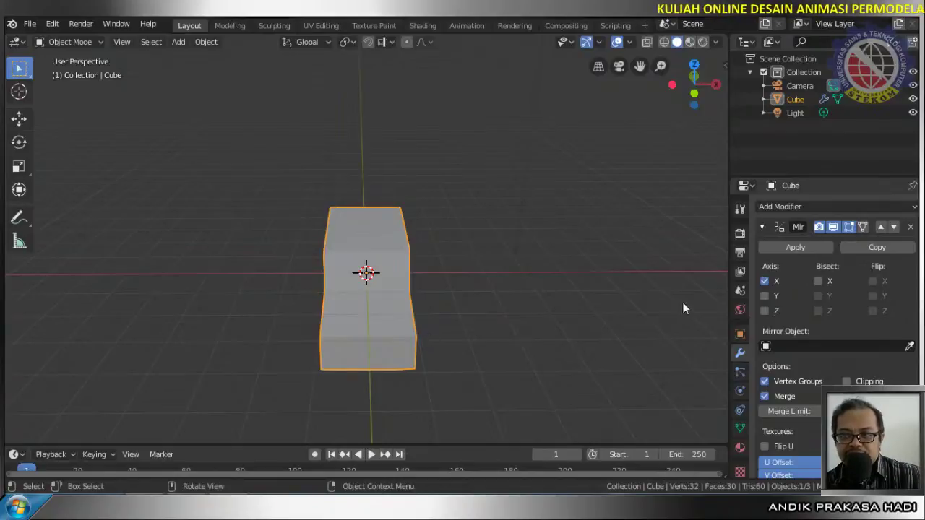
click(790, 252)
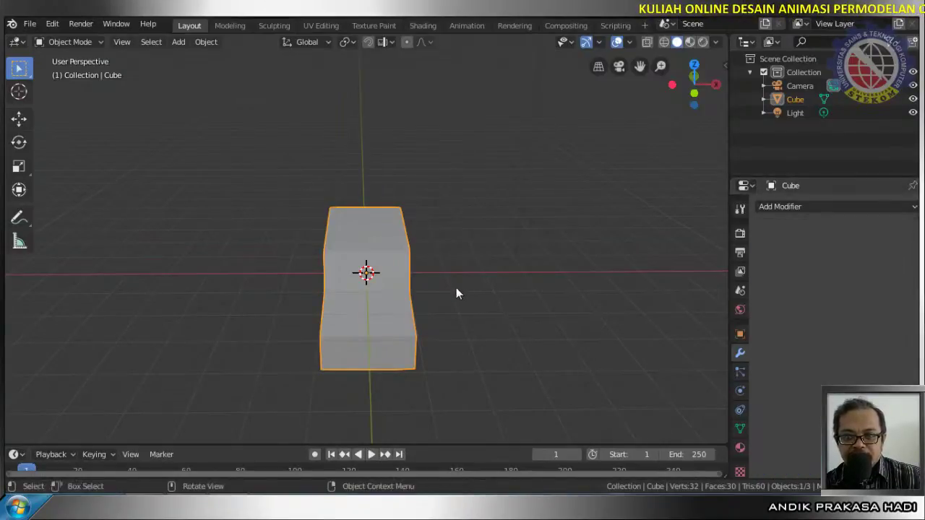
Enter Edit Mode on the complete body and examine its mesh on both sides
middle_drag(456, 288, 526, 259)
key(Tab)
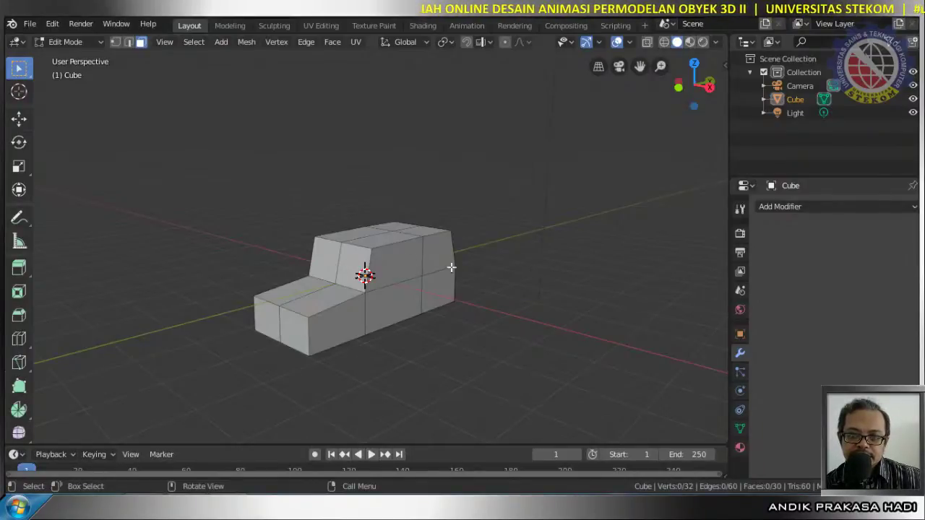
middle_drag(358, 269, 423, 287)
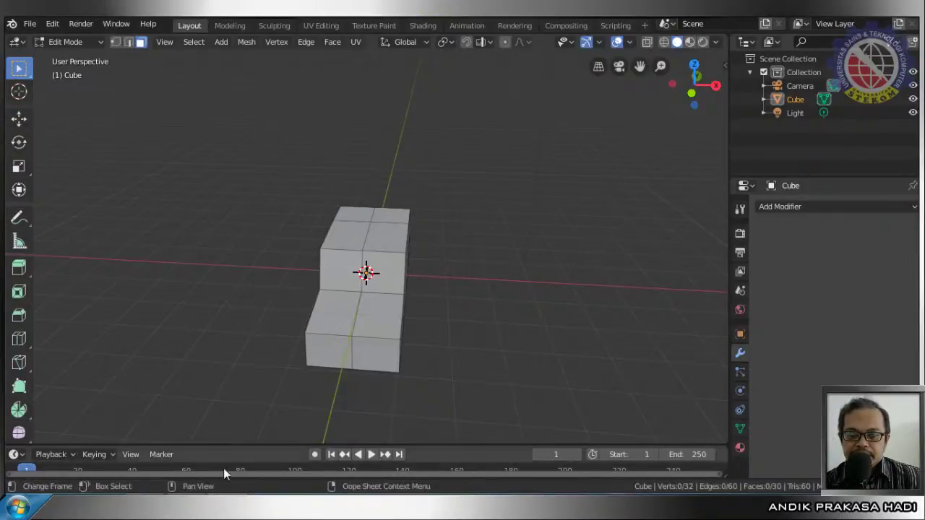
Switch to OBS and select the IntroOutro scene
mouse_move(185, 511)
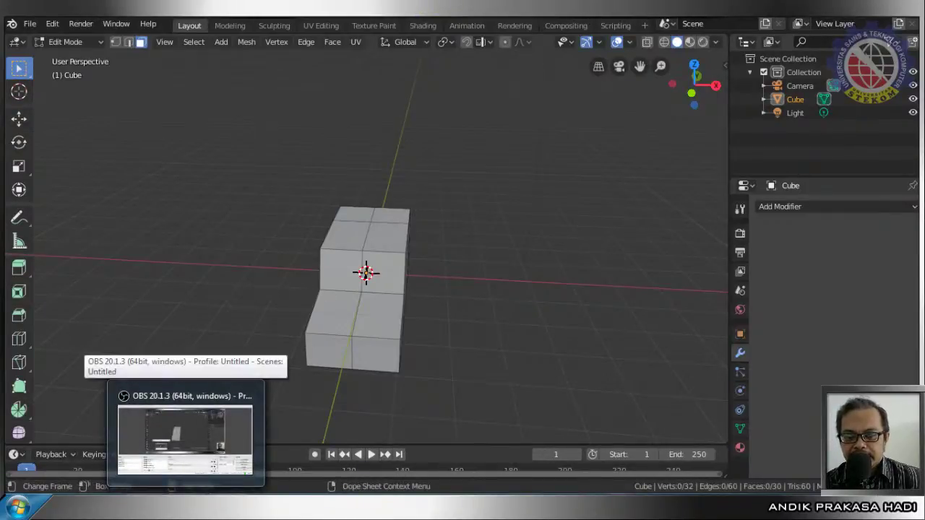
click(153, 473)
click(45, 390)
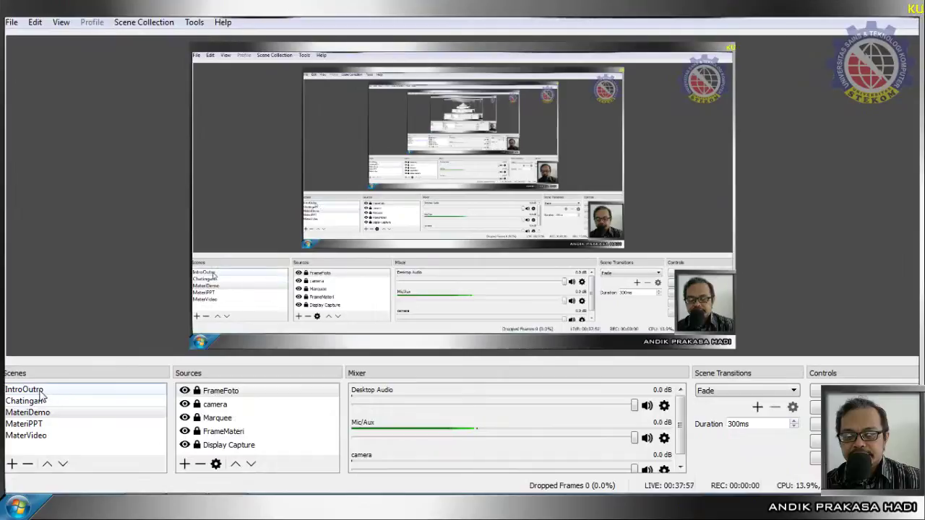